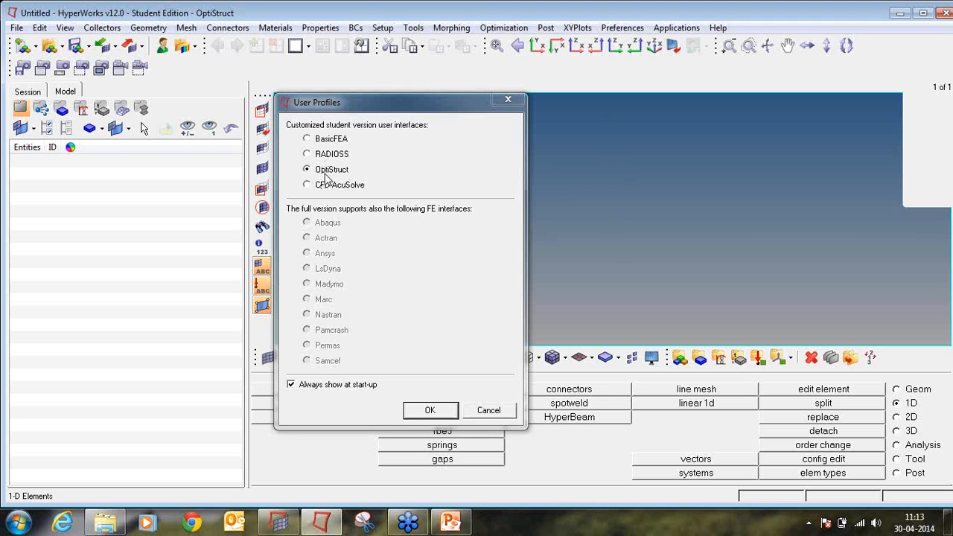
Step: Load the OptiStruct user profile and set up a maximized window without the Patch Checker
{"action": "left_click", "coordinate": [325, 173]}
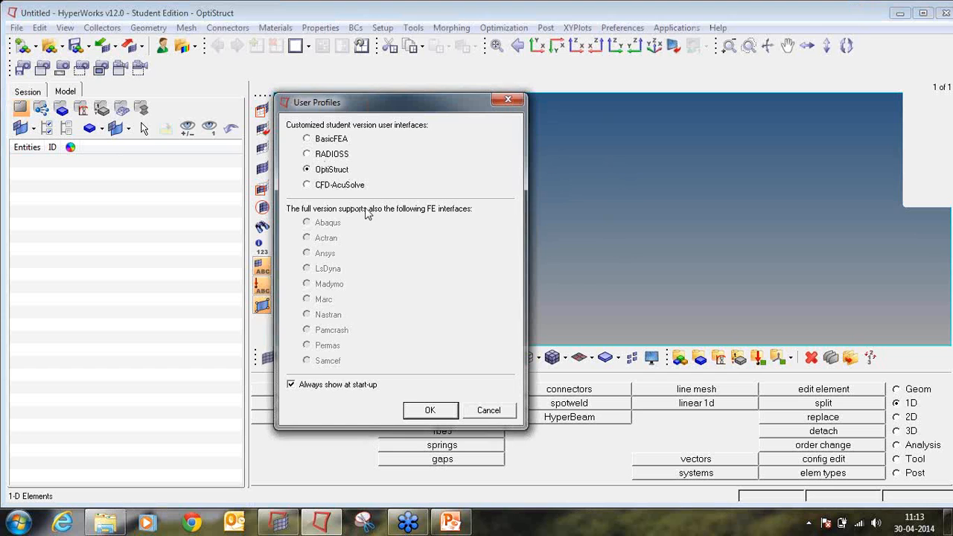
{"action": "left_click", "coordinate": [419, 418]}
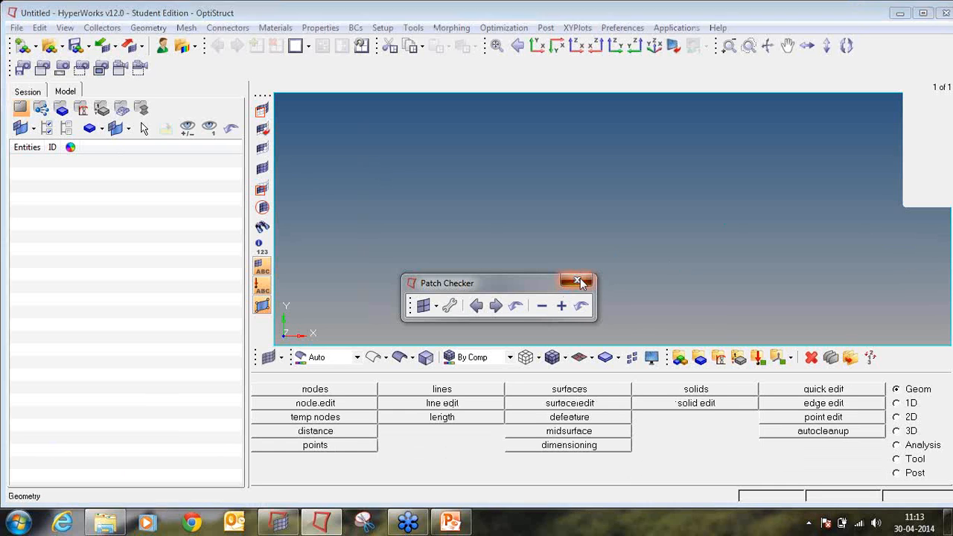
{"action": "left_click", "coordinate": [582, 282]}
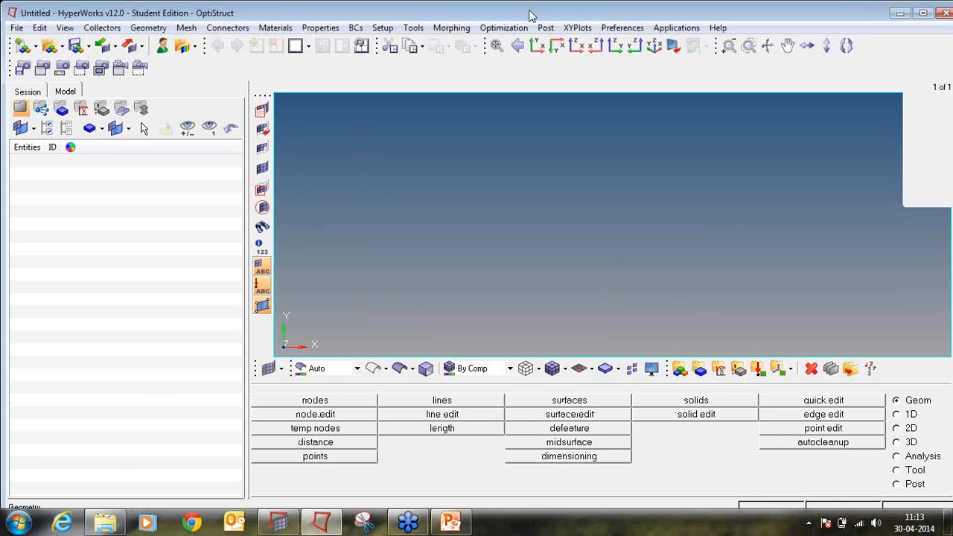
{"action": "double_click", "coordinate": [530, 15]}
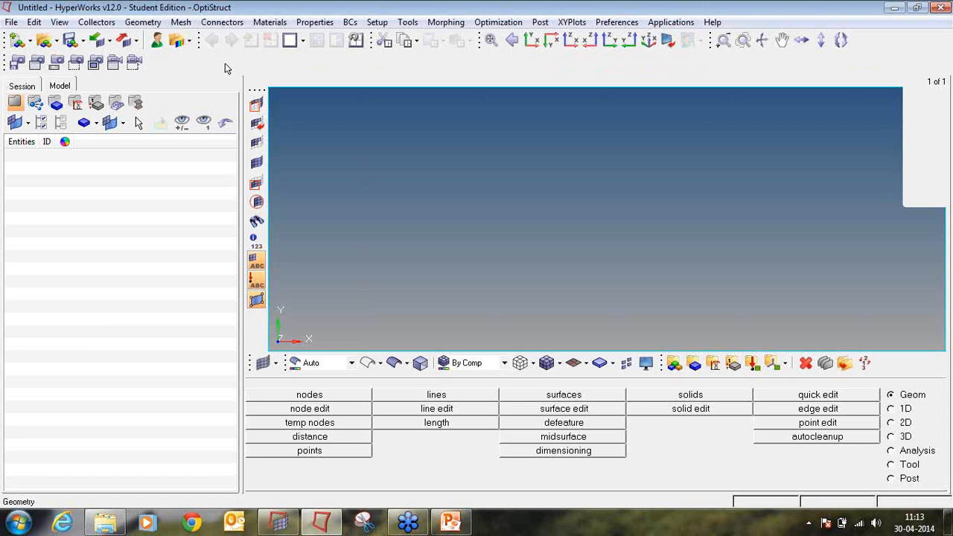
Step: Open the torsion model from Tutorial 1 of the Day7 Topography & Combi Opti folder in the desktop's AOC2014 online training session folder
{"action": "left_click", "coordinate": [45, 41]}
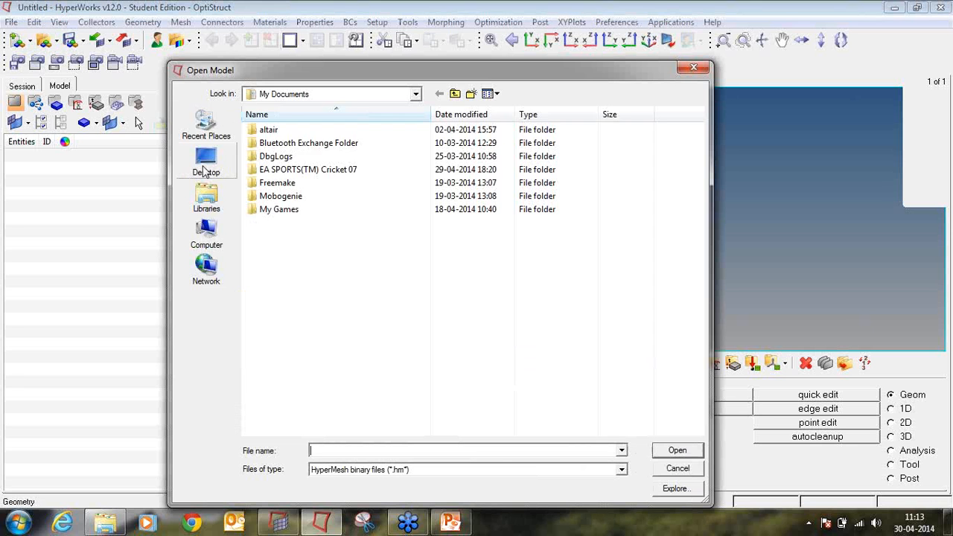
{"action": "left_click", "coordinate": [205, 165]}
{"action": "left_click", "coordinate": [356, 233]}
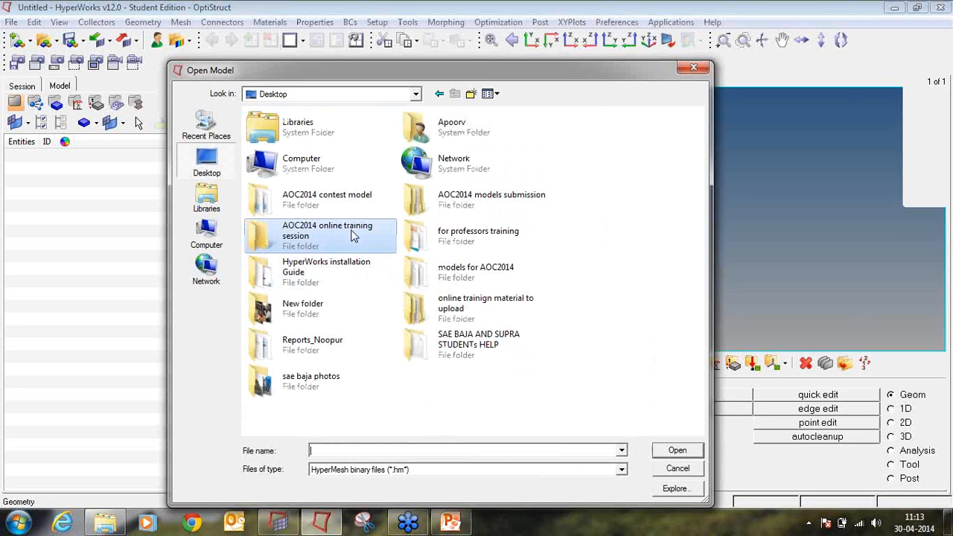
{"action": "left_click", "coordinate": [356, 232]}
{"action": "double_click", "coordinate": [360, 235]}
{"action": "left_click", "coordinate": [357, 248]}
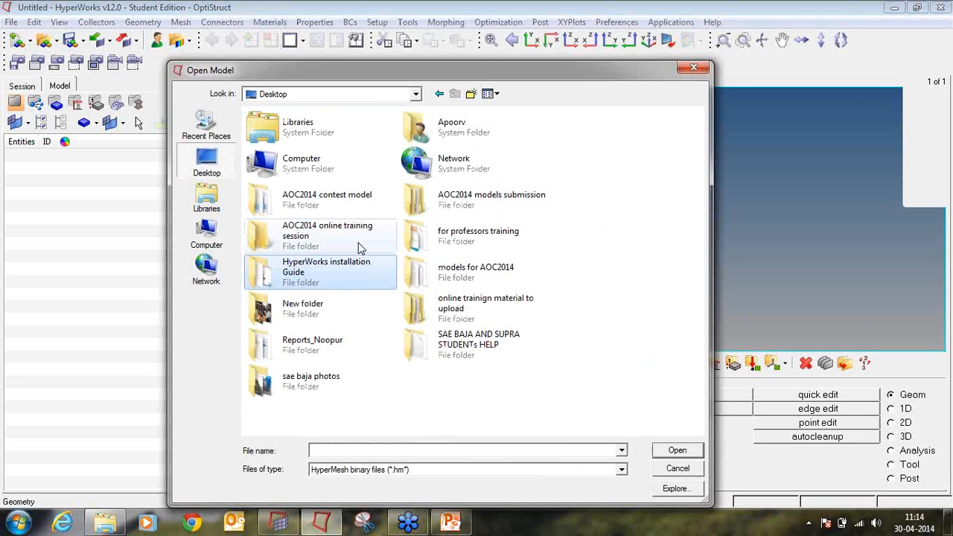
{"action": "double_click", "coordinate": [358, 249]}
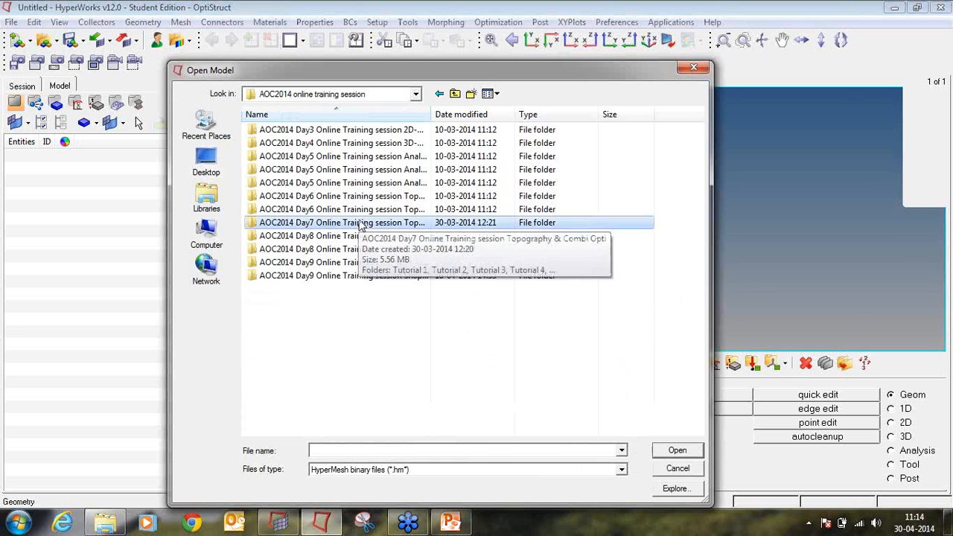
{"action": "double_click", "coordinate": [360, 223]}
{"action": "double_click", "coordinate": [310, 133]}
{"action": "double_click", "coordinate": [311, 131]}
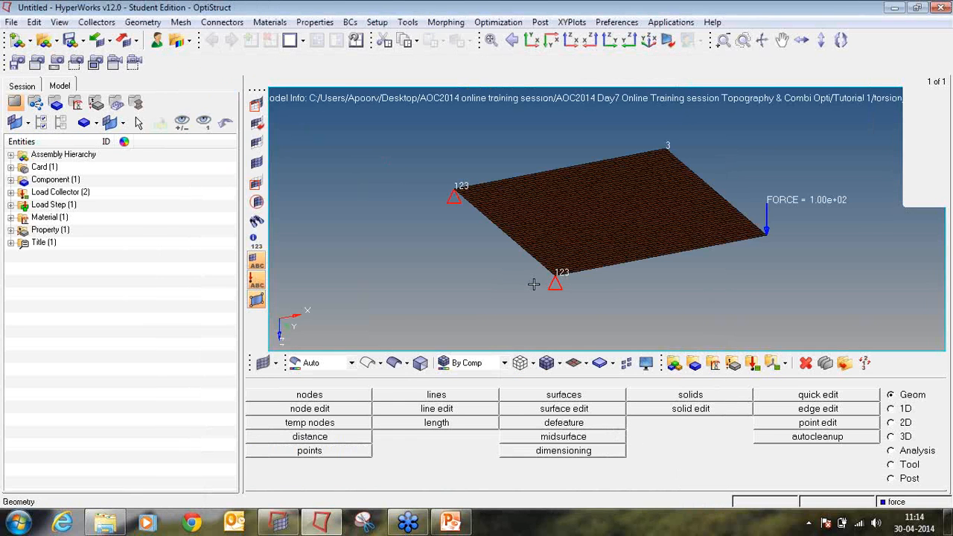
Step: Examine the plate's mesh, supports and force, and expand the model's component, load collector, load step, material and property entries
{"action": "left_click_drag", "start_coordinate": [617, 247], "coordinate": [605, 261], "text": "ctrl"}
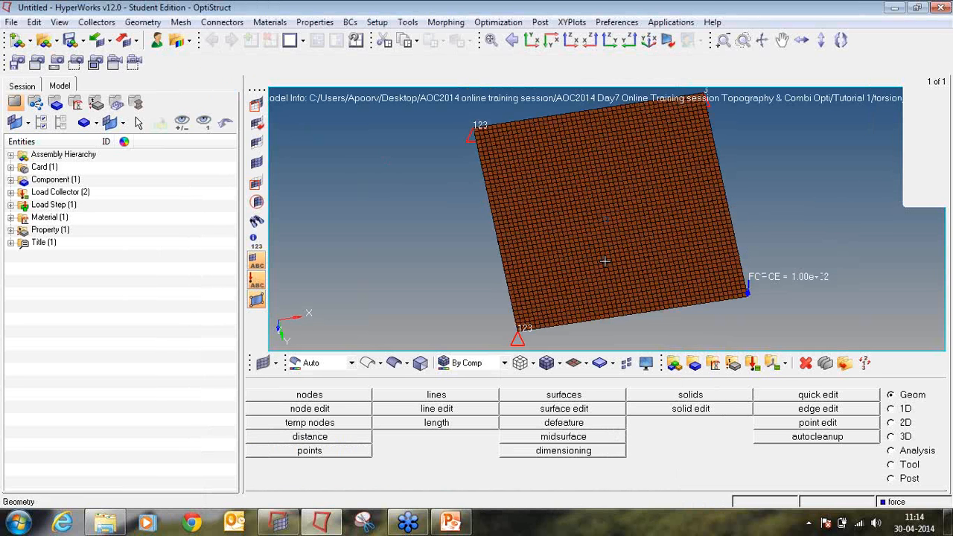
{"action": "mouse_move", "coordinate": [708, 312]}
{"action": "left_mouse_down", "text": "ctrl"}
{"action": "mouse_move", "coordinate": [731, 289]}
{"action": "mouse_move", "coordinate": [607, 283]}
{"action": "mouse_move", "coordinate": [611, 291]}
{"action": "left_mouse_up", "text": "ctrl"}
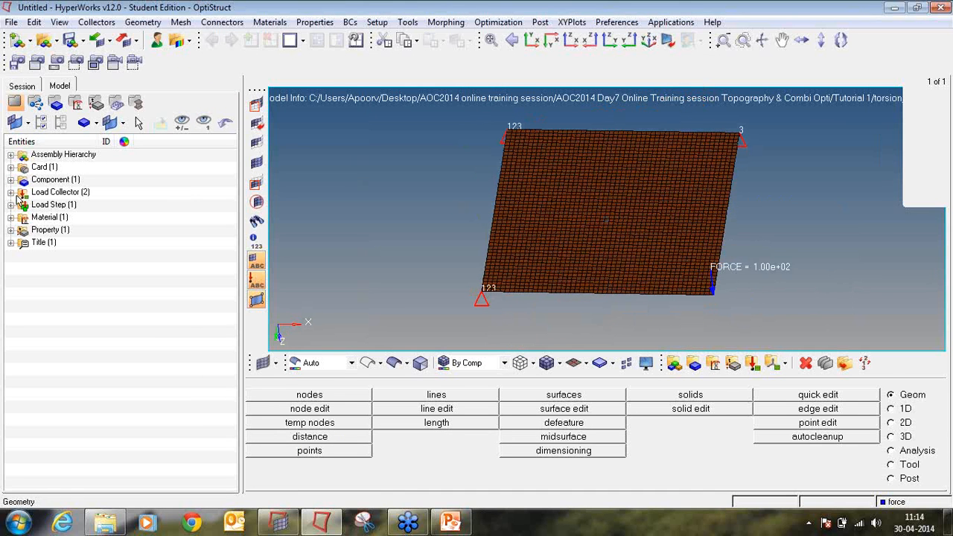
{"action": "left_click", "coordinate": [10, 217]}
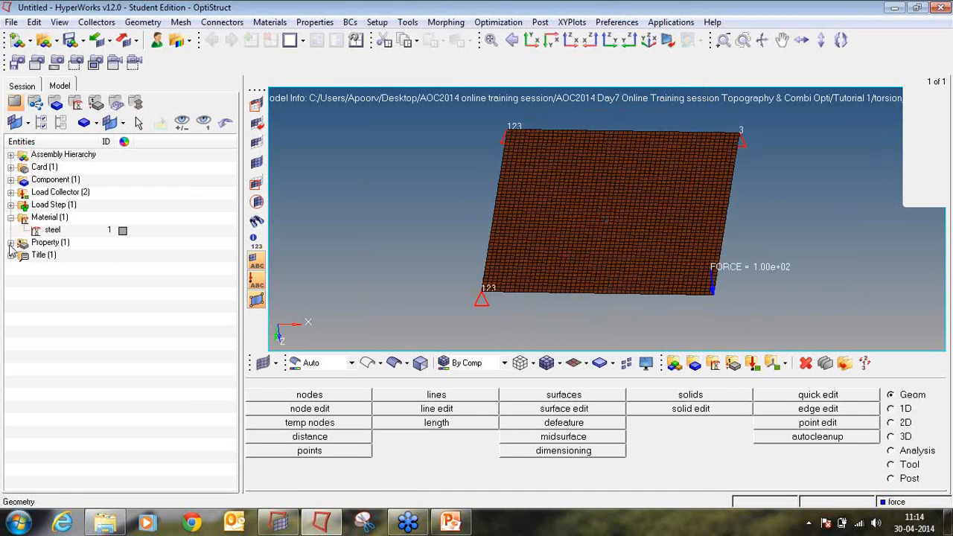
{"action": "left_click", "coordinate": [10, 243]}
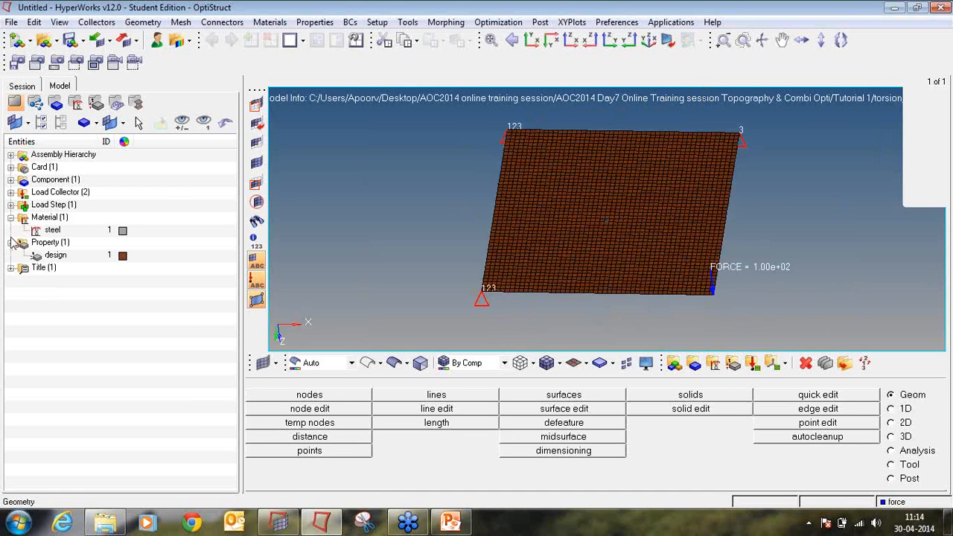
{"action": "left_click", "coordinate": [11, 179]}
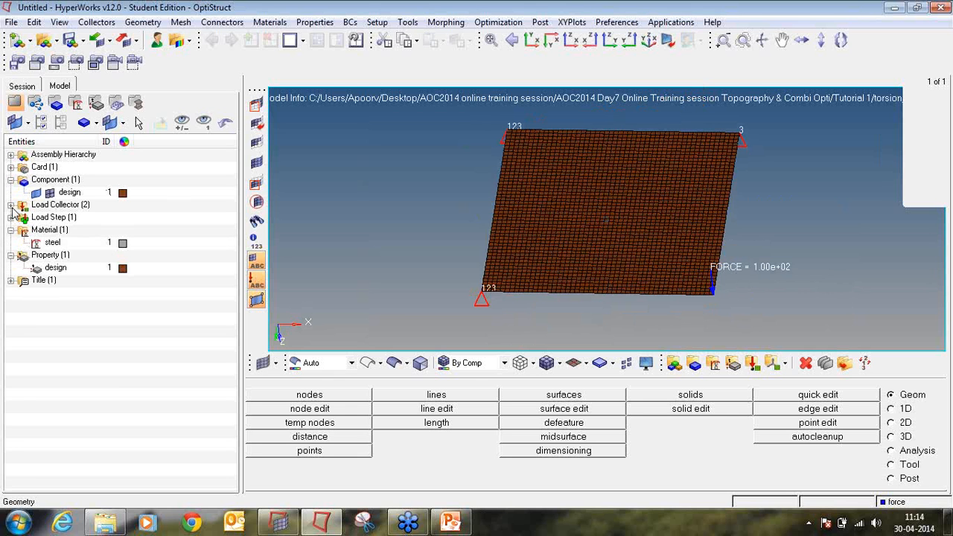
{"action": "left_click", "coordinate": [10, 205]}
{"action": "left_click", "coordinate": [11, 242]}
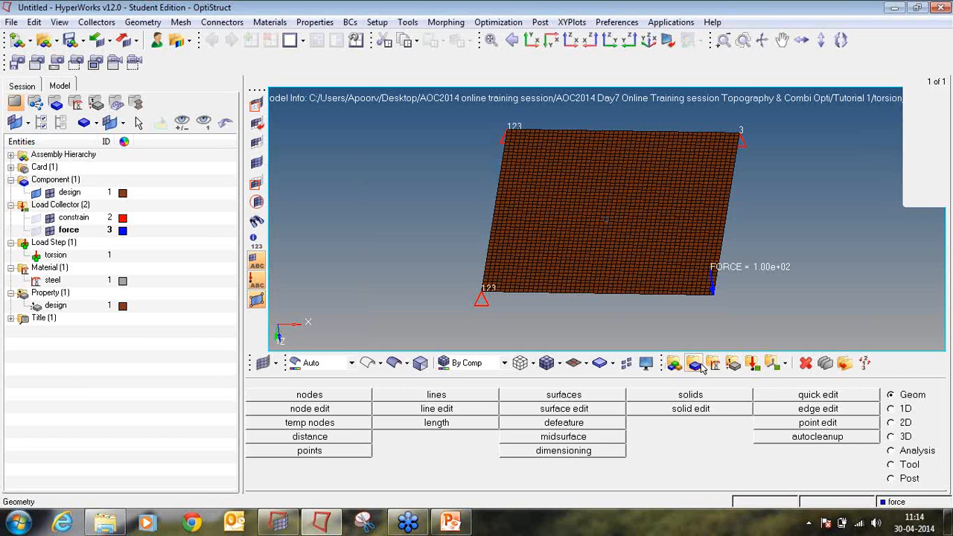
Step: Move the collectors toolbar to the start of its row and open the property settings
{"action": "left_click_drag", "start_coordinate": [662, 366], "coordinate": [282, 363]}
{"action": "left_click_drag", "start_coordinate": [663, 362], "coordinate": [255, 364]}
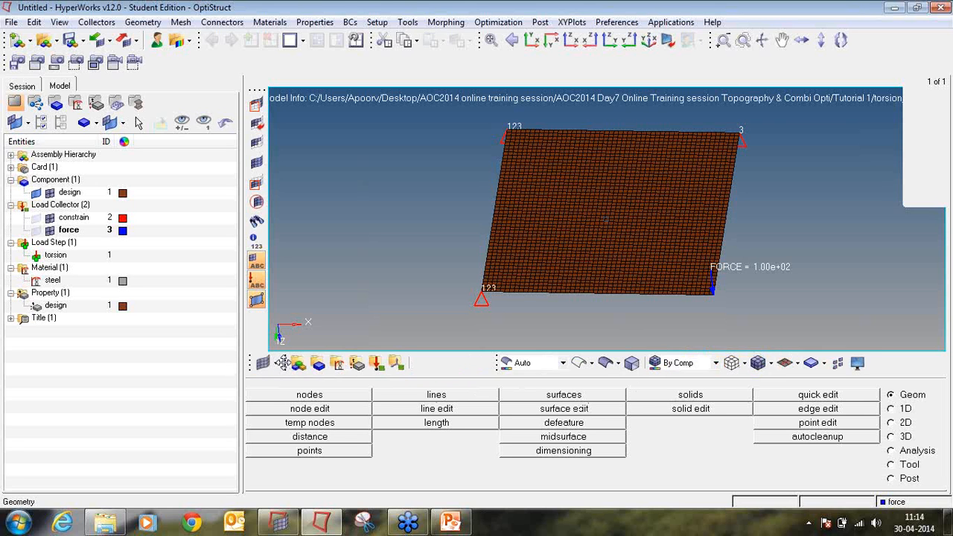
{"action": "left_click", "coordinate": [361, 365]}
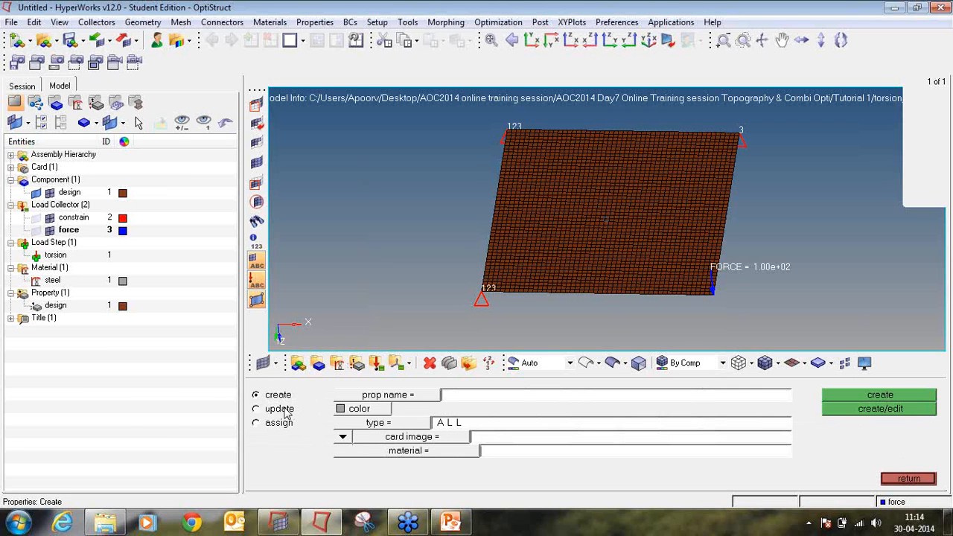
Step: Outline the Properties tool with the annotation pen and erase the drawing
{"action": "left_click", "coordinate": [945, 168]}
{"action": "left_click", "coordinate": [925, 191]}
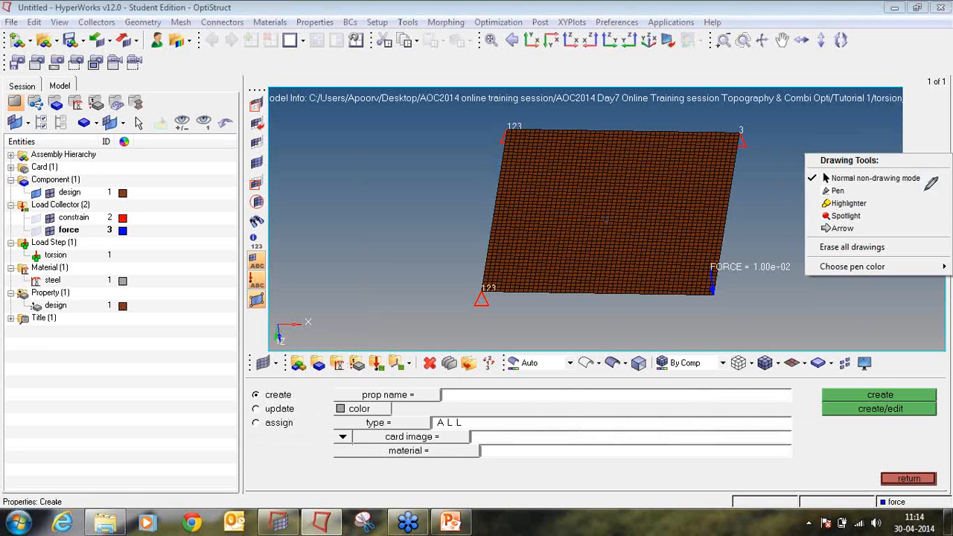
{"action": "mouse_move", "coordinate": [355, 353]}
{"action": "left_mouse_down"}
{"action": "mouse_move", "coordinate": [341, 366]}
{"action": "mouse_move", "coordinate": [370, 371]}
{"action": "mouse_move", "coordinate": [355, 351]}
{"action": "left_mouse_up"}
{"action": "left_click", "coordinate": [942, 155]}
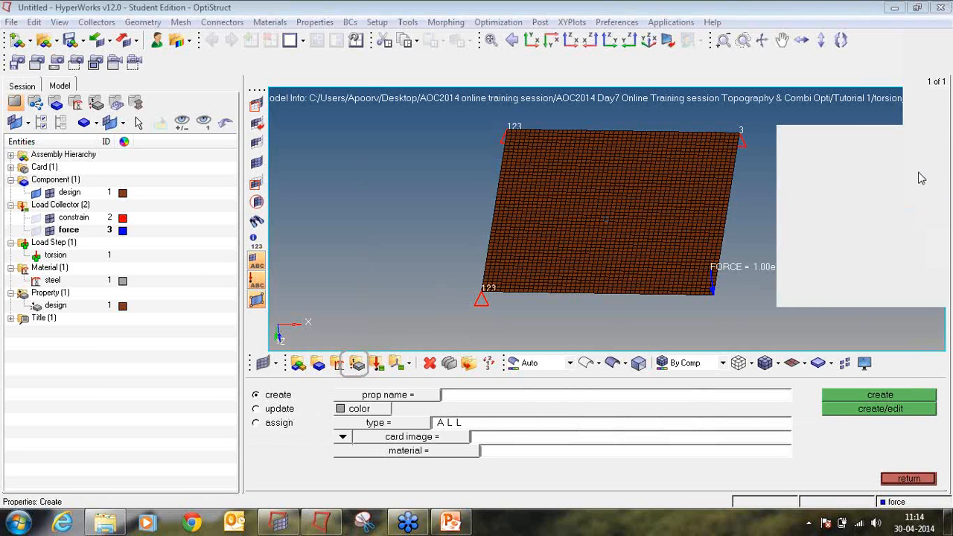
{"action": "mouse_move", "coordinate": [847, 271]}
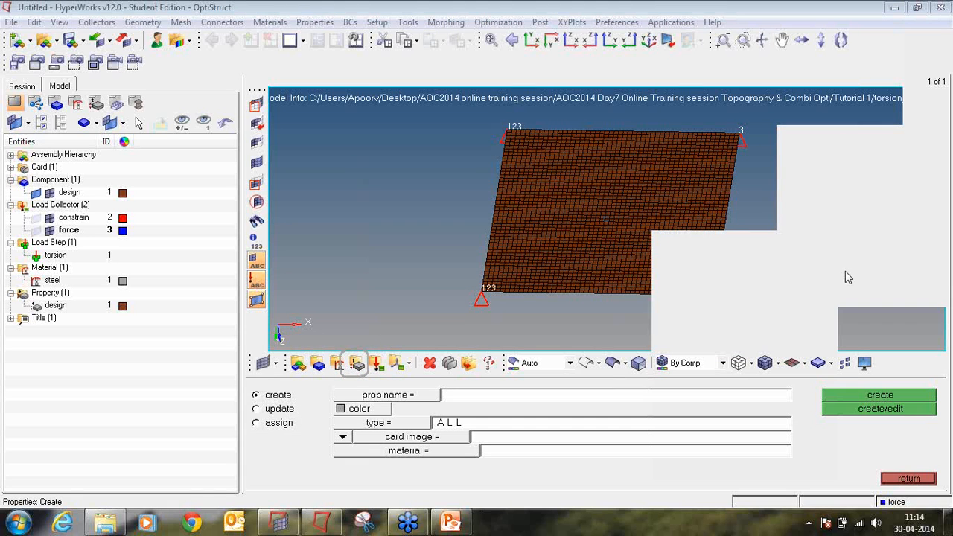
{"action": "left_click", "coordinate": [756, 265]}
{"action": "left_click", "coordinate": [946, 164]}
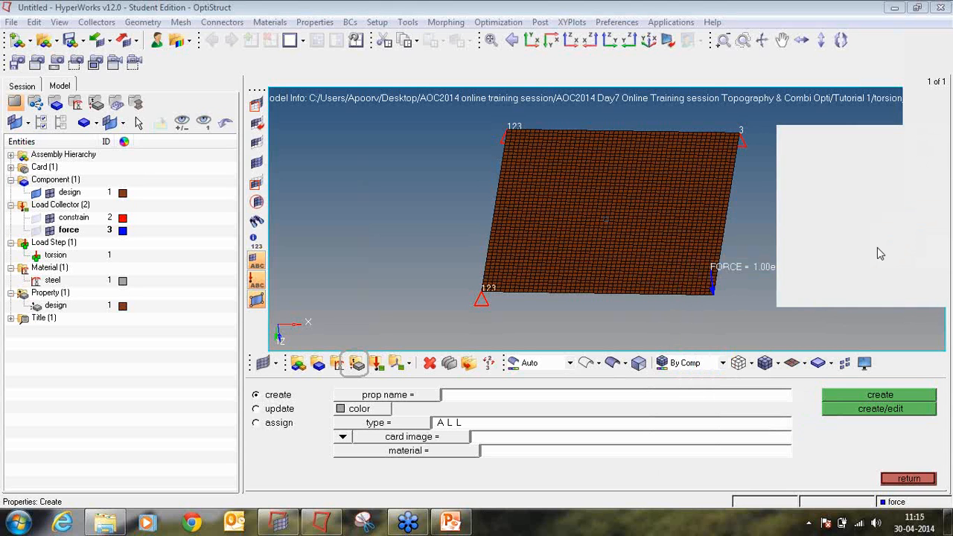
Step: Review the PSHELL card of the design property and leave the property settings
{"action": "left_click", "coordinate": [276, 412]}
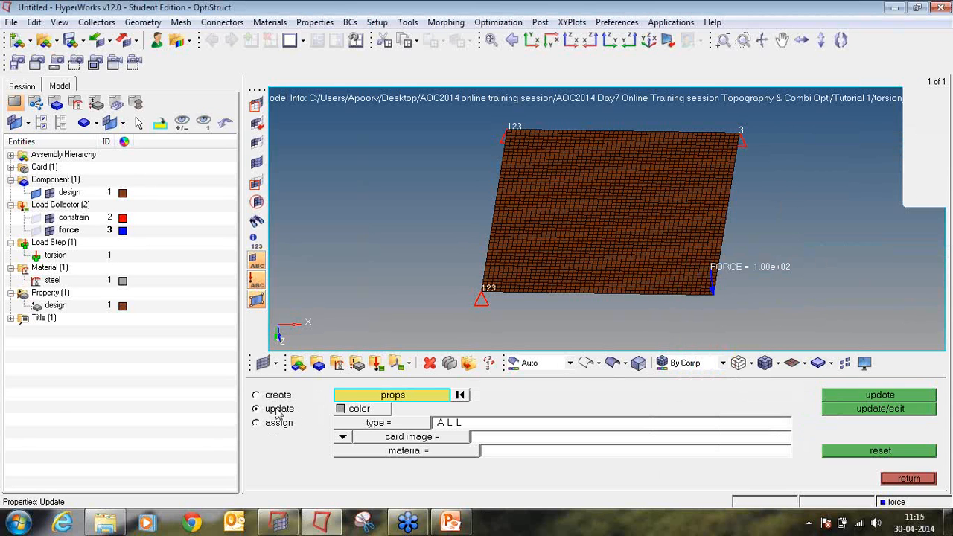
{"action": "left_click", "coordinate": [350, 395]}
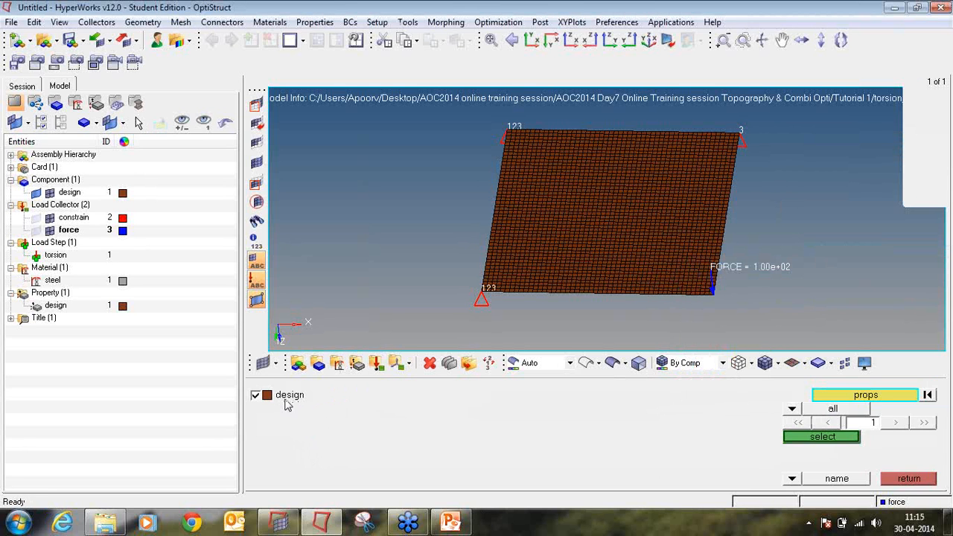
{"action": "left_click", "coordinate": [813, 436]}
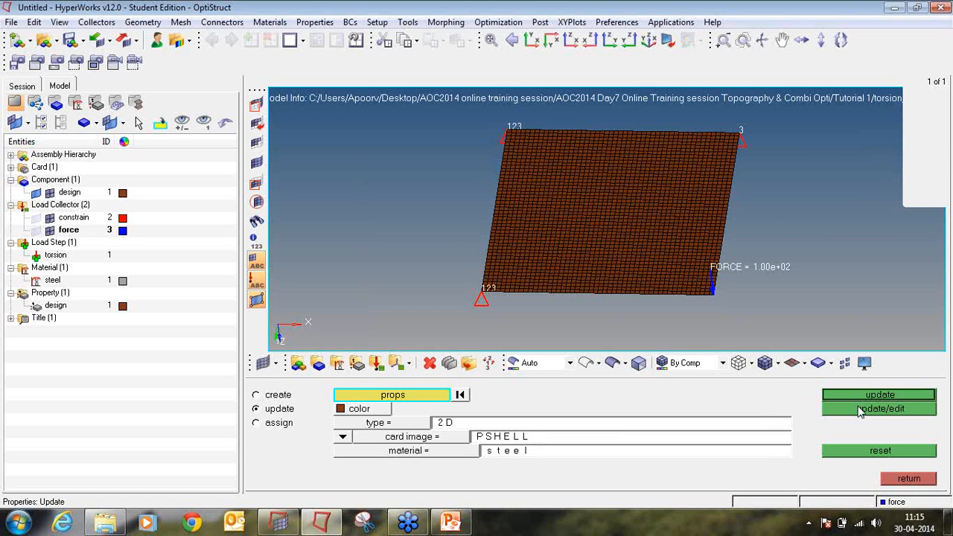
{"action": "left_click", "coordinate": [860, 411]}
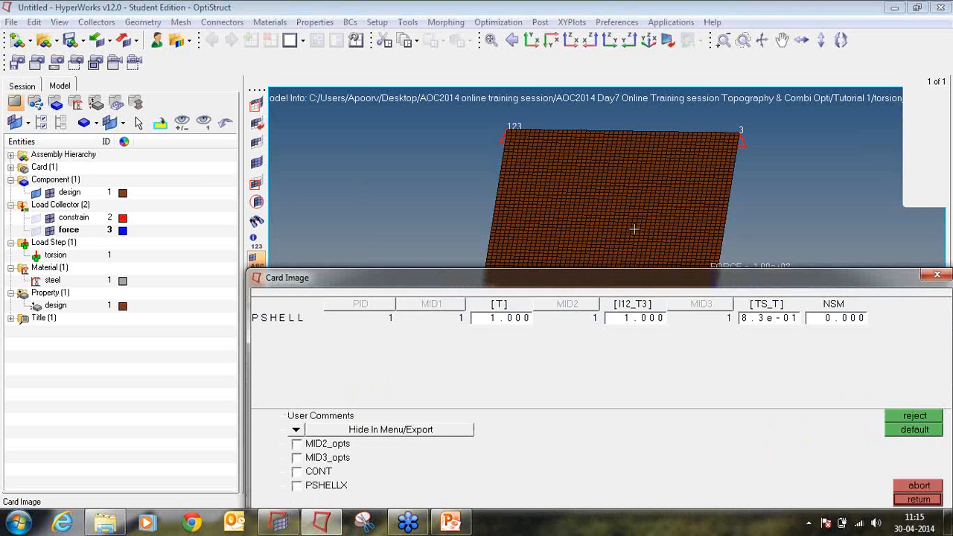
{"action": "left_click", "coordinate": [938, 277]}
{"action": "left_click", "coordinate": [910, 480]}
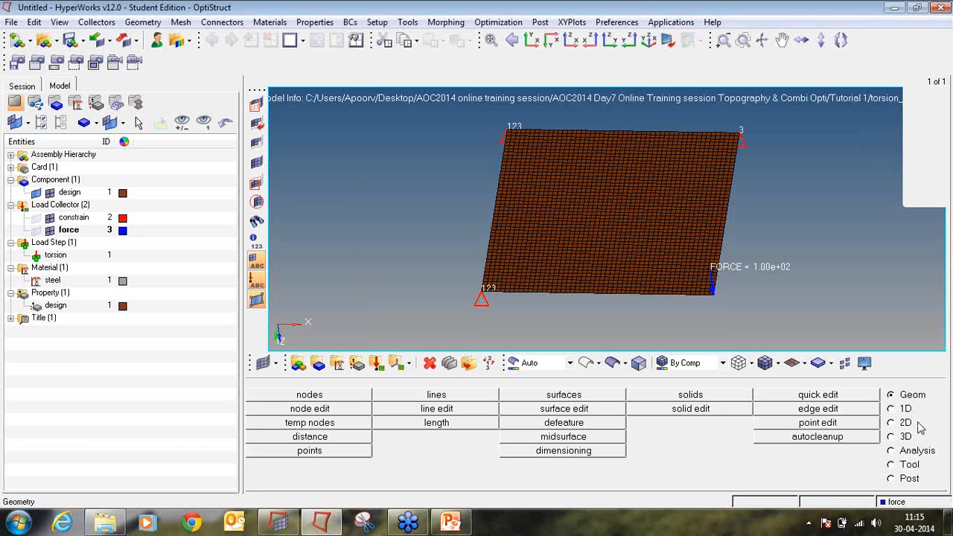
Step: Show the Analysis page and briefly view its optimization setup
{"action": "left_click", "coordinate": [915, 452]}
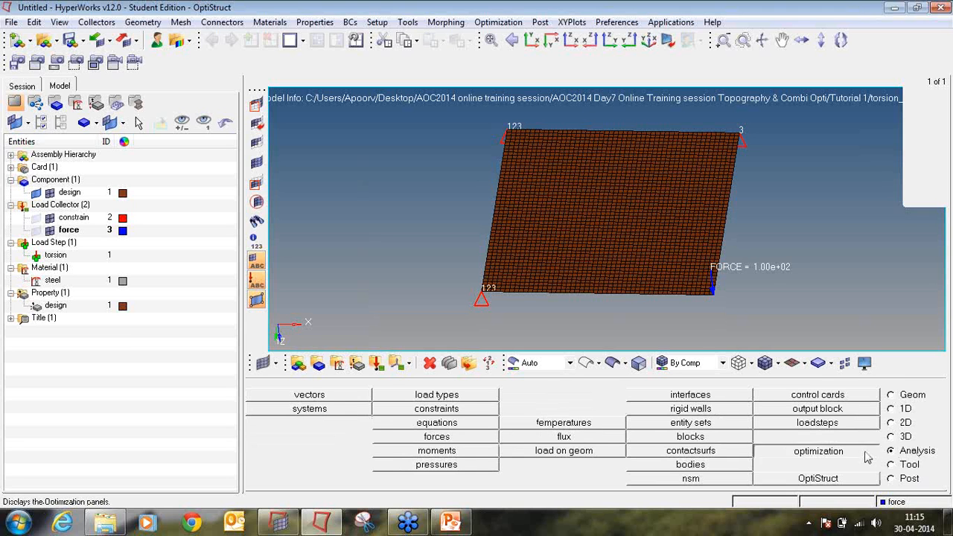
{"action": "left_click", "coordinate": [868, 455]}
{"action": "left_click", "coordinate": [898, 484]}
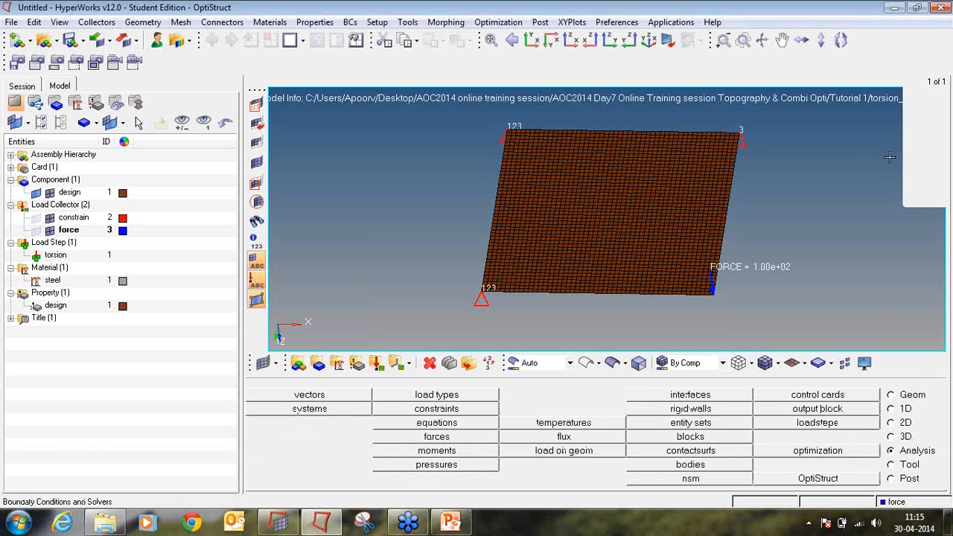
Step: Outline the Analysis page option and the optimization command with the annotation pen
{"action": "left_click", "coordinate": [941, 163]}
{"action": "right_click", "coordinate": [916, 200]}
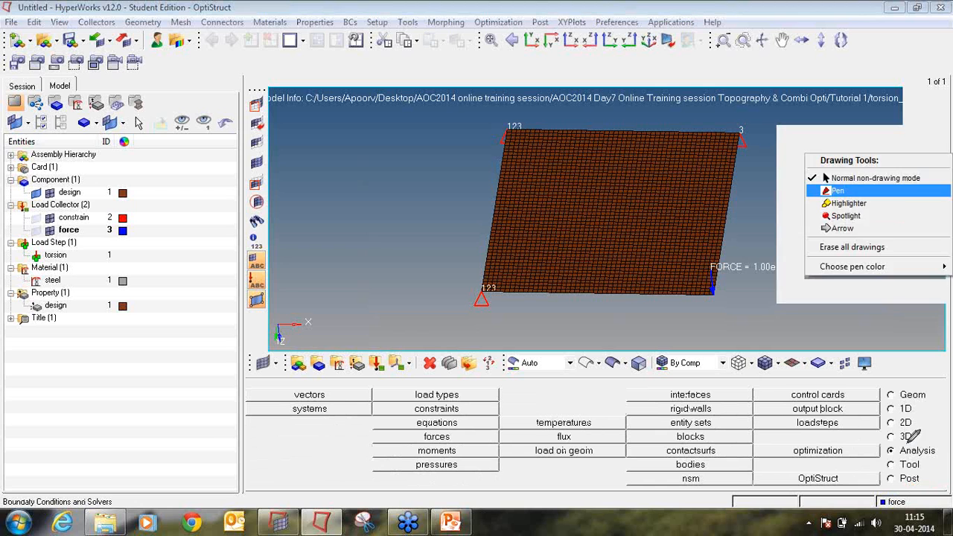
{"action": "left_click", "coordinate": [816, 189]}
{"action": "mouse_move", "coordinate": [894, 445]}
{"action": "left_mouse_down"}
{"action": "mouse_move", "coordinate": [914, 460]}
{"action": "mouse_move", "coordinate": [942, 452]}
{"action": "mouse_move", "coordinate": [931, 435]}
{"action": "mouse_move", "coordinate": [894, 441]}
{"action": "left_mouse_up"}
{"action": "mouse_move", "coordinate": [823, 439]}
{"action": "left_mouse_down"}
{"action": "mouse_move", "coordinate": [801, 440]}
{"action": "mouse_move", "coordinate": [823, 459]}
{"action": "mouse_move", "coordinate": [862, 439]}
{"action": "mouse_move", "coordinate": [823, 436]}
{"action": "left_mouse_up"}
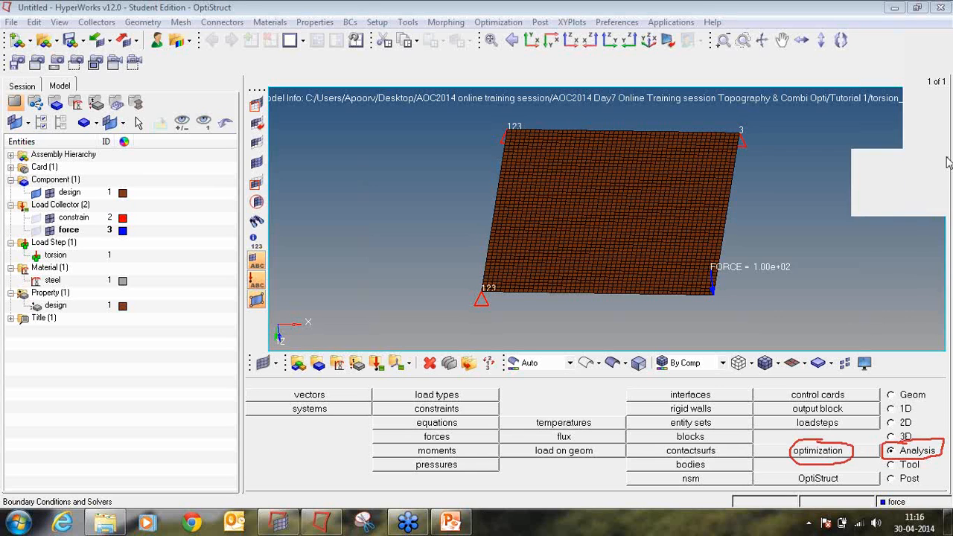
Step: Open the optimization setup and outline the topography command with the annotation pen
{"action": "left_click", "coordinate": [827, 447]}
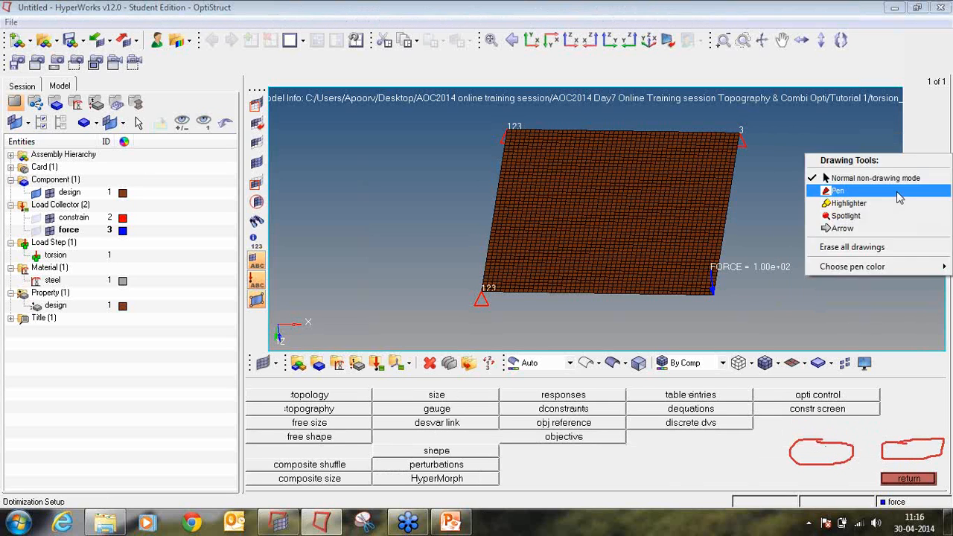
{"action": "left_click", "coordinate": [897, 192]}
{"action": "mouse_move", "coordinate": [326, 401]}
{"action": "left_mouse_down"}
{"action": "mouse_move", "coordinate": [279, 402]}
{"action": "mouse_move", "coordinate": [317, 414]}
{"action": "mouse_move", "coordinate": [344, 399]}
{"action": "left_mouse_up"}
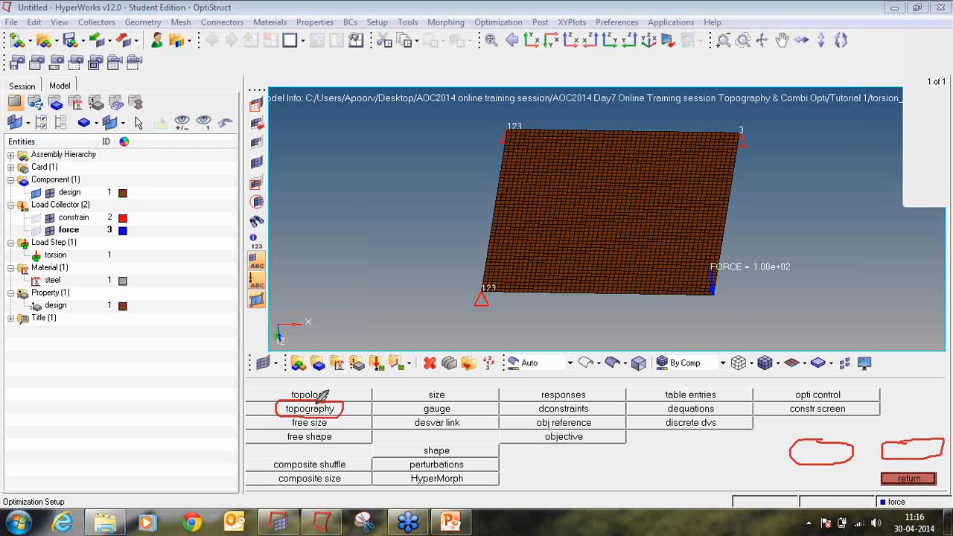
Step: Erase all annotation drawings and open the topography optimization settings for creating a design variable
{"action": "left_click", "coordinate": [925, 166]}
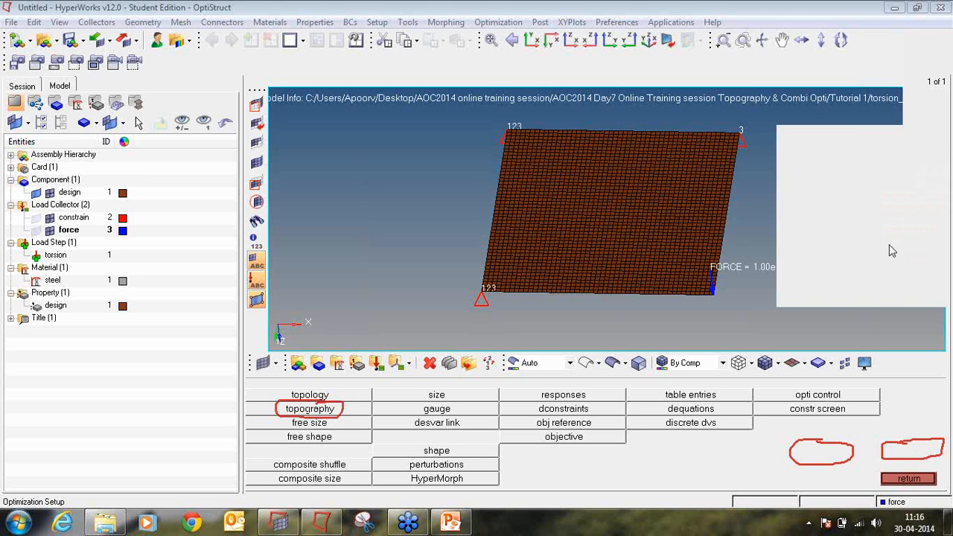
{"action": "left_click", "coordinate": [891, 246]}
{"action": "left_click", "coordinate": [926, 172]}
{"action": "left_click", "coordinate": [923, 181]}
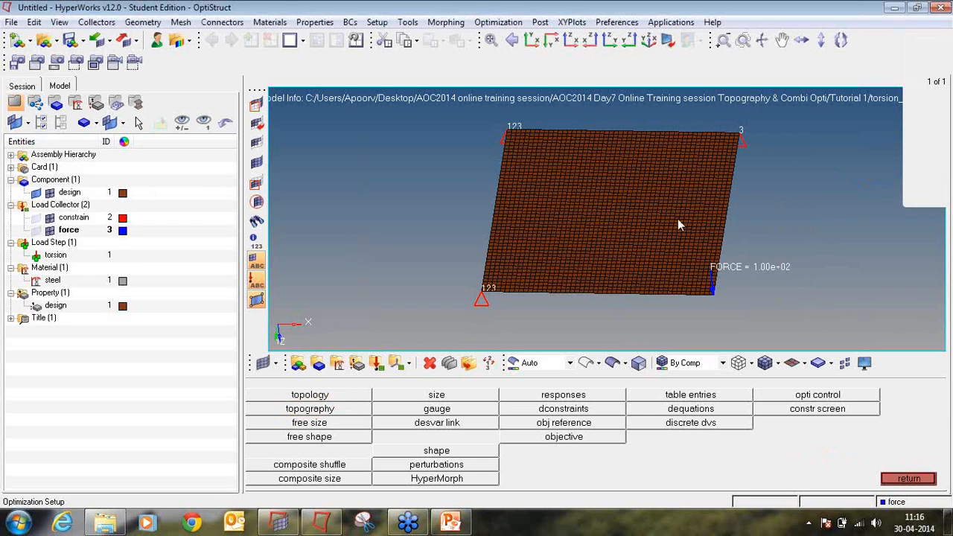
{"action": "left_click", "coordinate": [364, 409]}
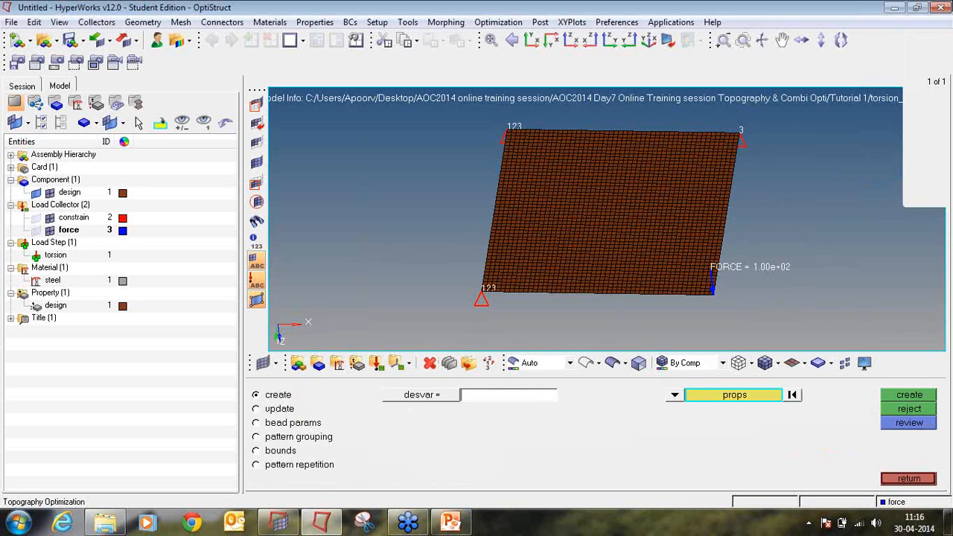
Step: Create a topography design variable named topo for the design property and expand the Design Variable folder in the model tree
{"action": "left_click", "coordinate": [936, 37]}
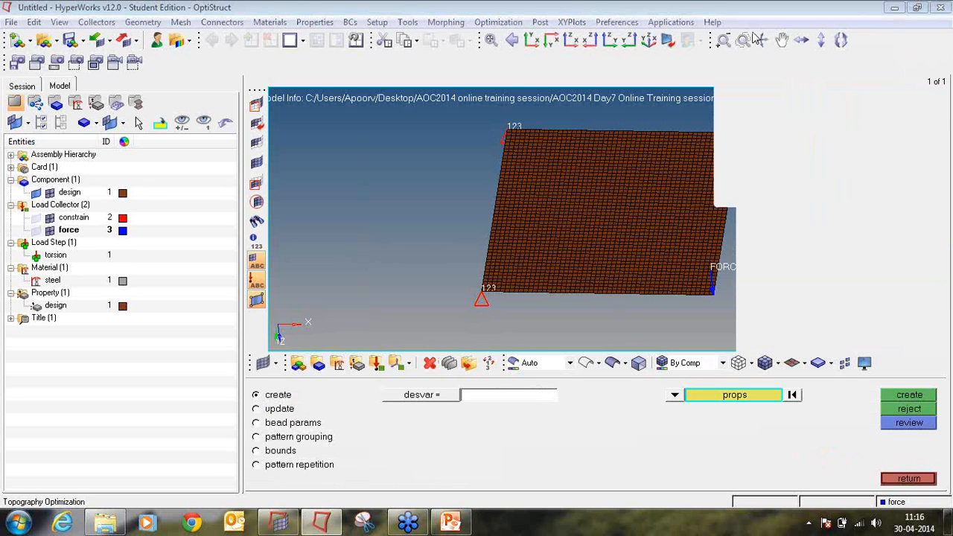
{"action": "left_click", "coordinate": [468, 396]}
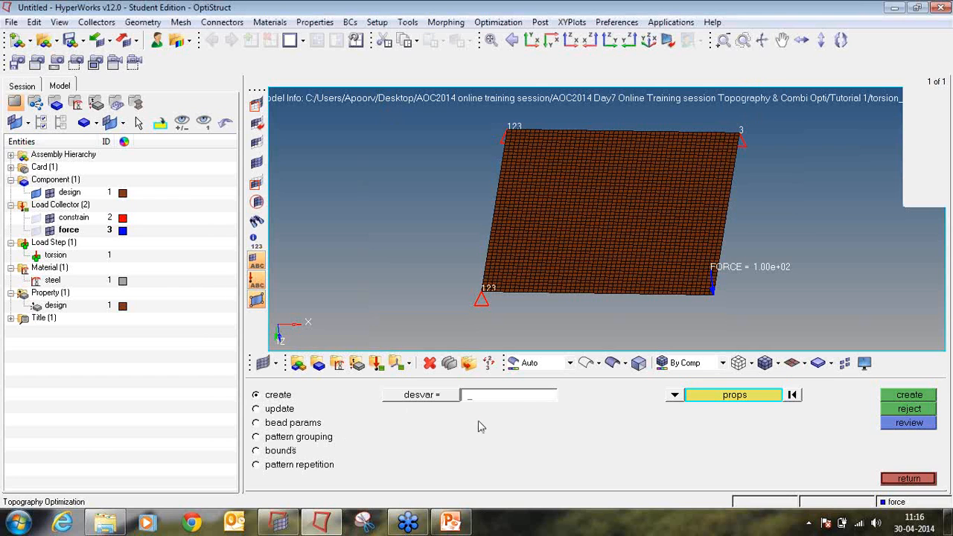
{"action": "key", "text": "Return"}
{"action": "left_click", "coordinate": [740, 400]}
{"action": "left_click", "coordinate": [269, 398]}
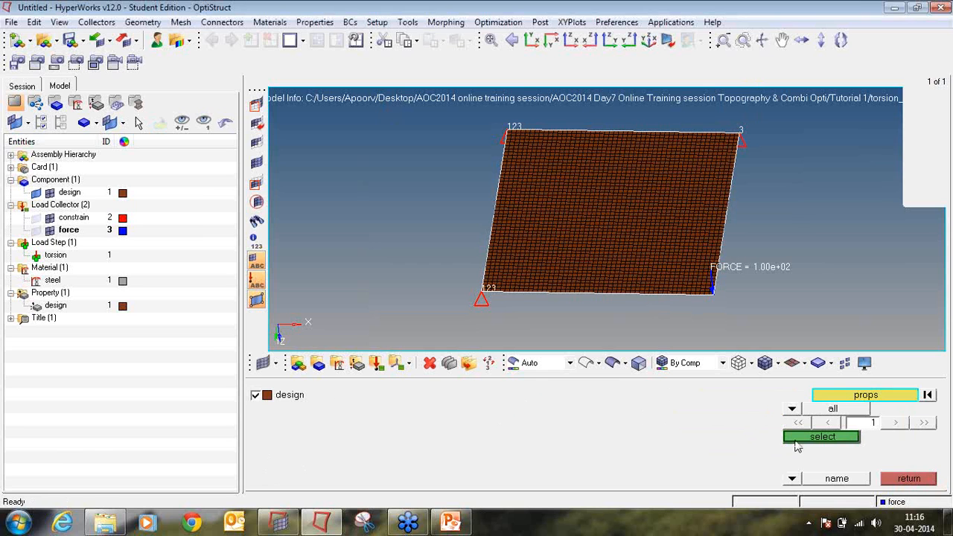
{"action": "left_click", "coordinate": [822, 438]}
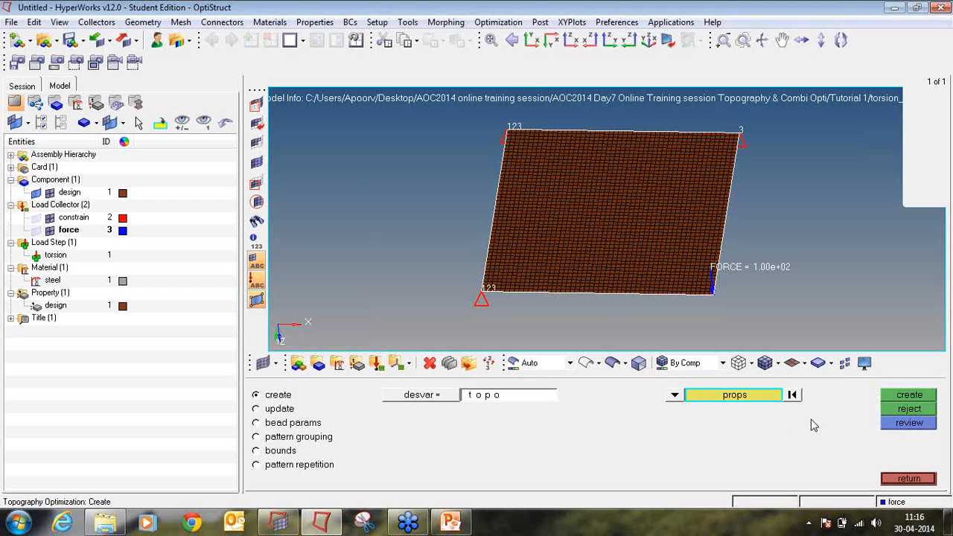
{"action": "left_click", "coordinate": [908, 395]}
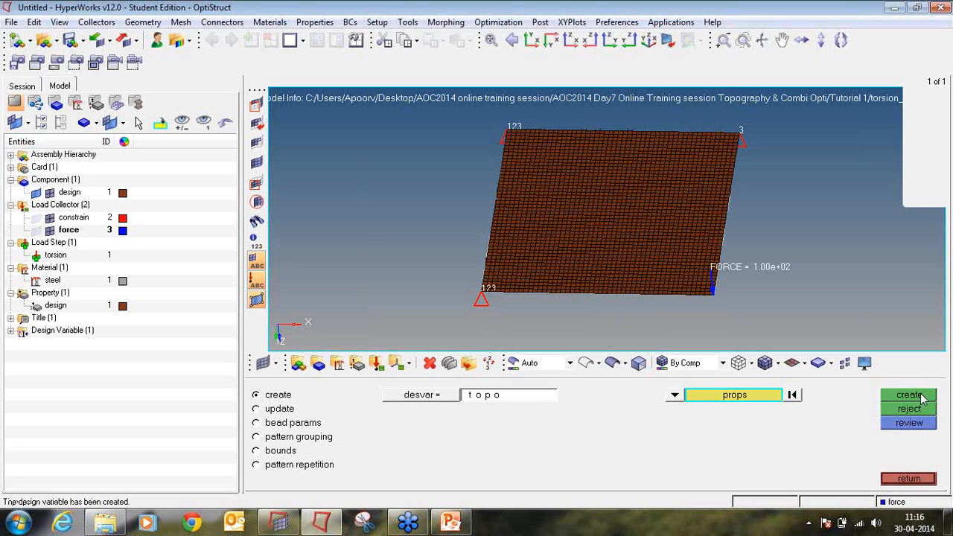
{"action": "left_click", "coordinate": [11, 331]}
Step: Set the minimum bead width of the topo design variable to 5 and accept changing the color scheme to Windows 7 Basic
{"action": "left_click", "coordinate": [274, 424]}
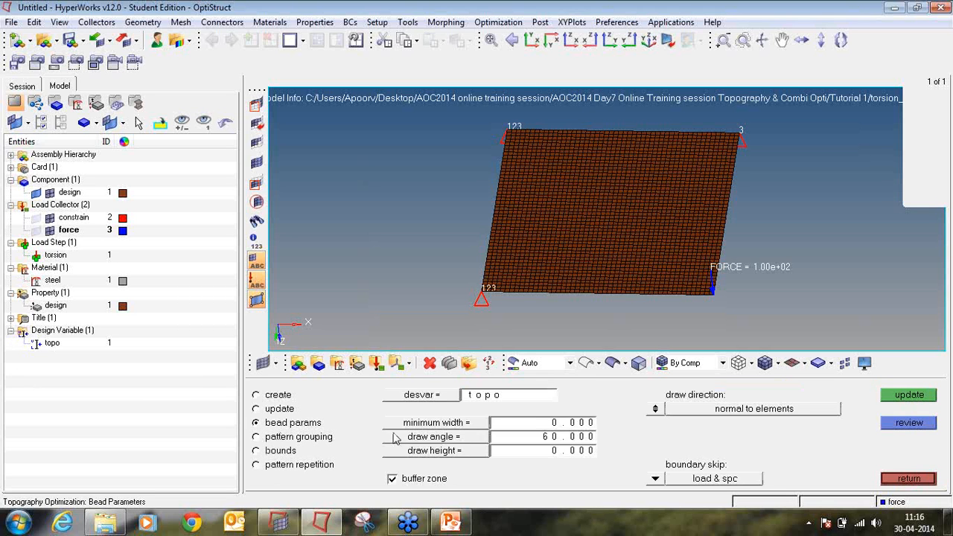
{"action": "left_click", "coordinate": [436, 395]}
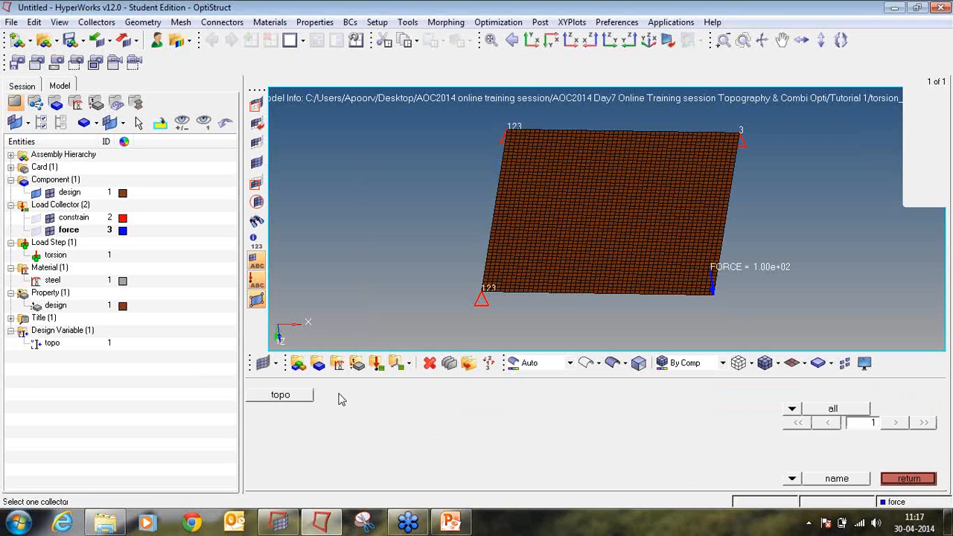
{"action": "left_click", "coordinate": [277, 399]}
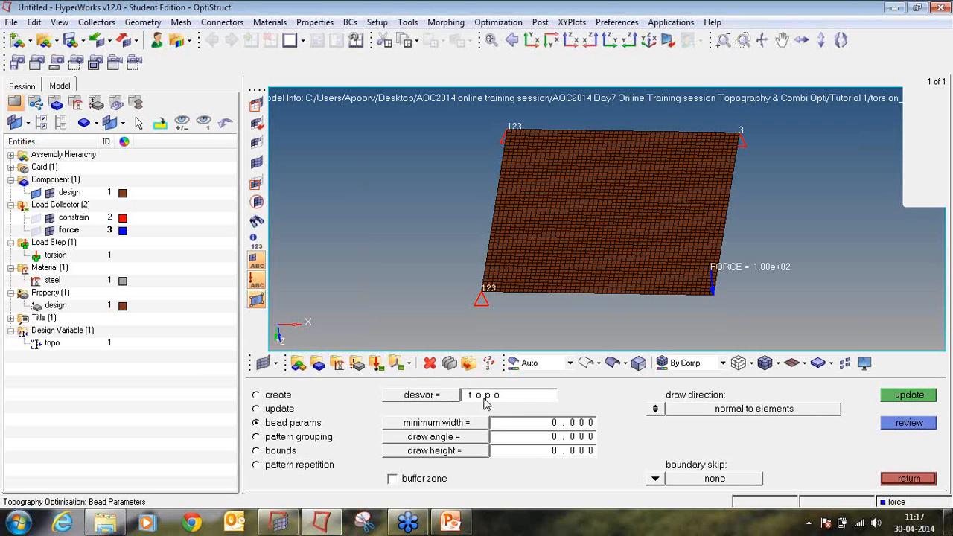
{"action": "left_click", "coordinate": [434, 397]}
{"action": "left_click", "coordinate": [281, 397]}
{"action": "left_click", "coordinate": [572, 424]}
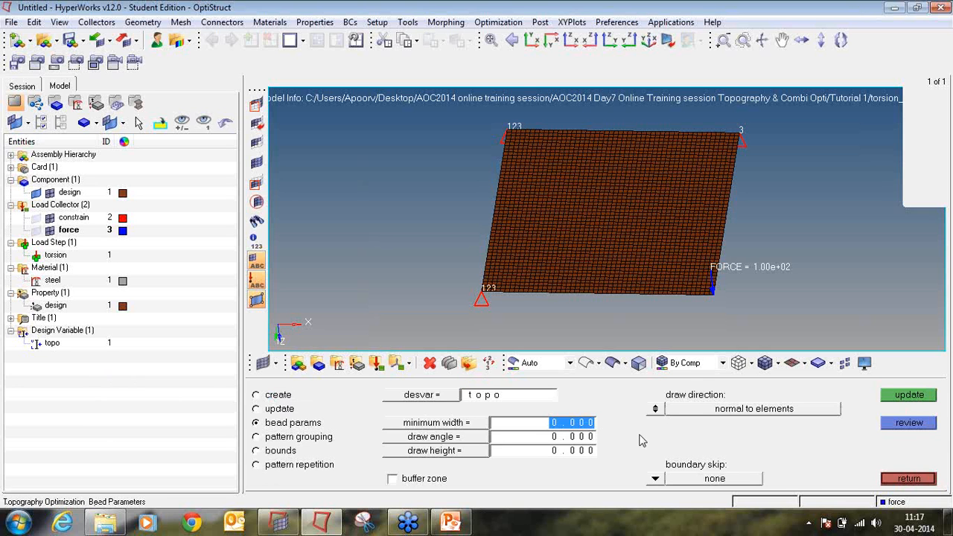
{"action": "type", "text": "5"}
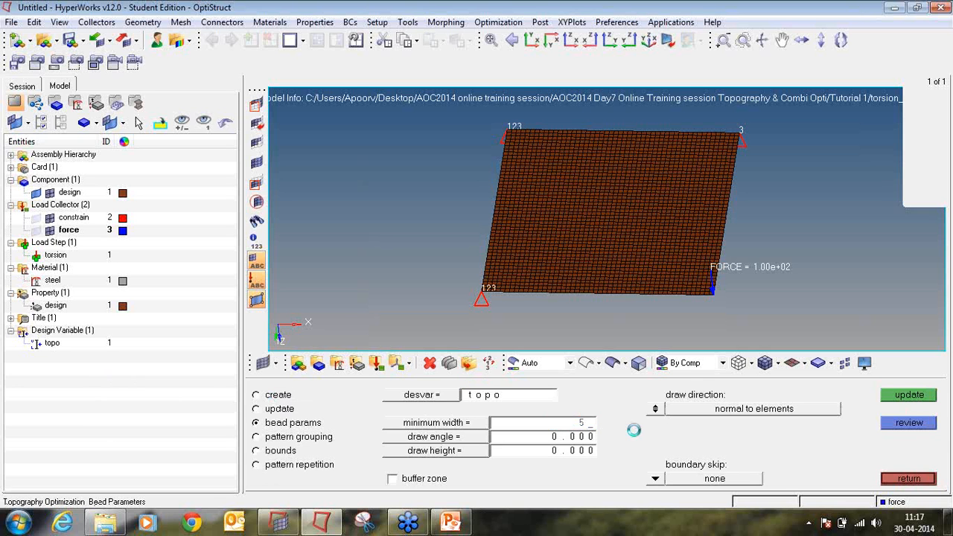
{"action": "key", "text": "Return"}
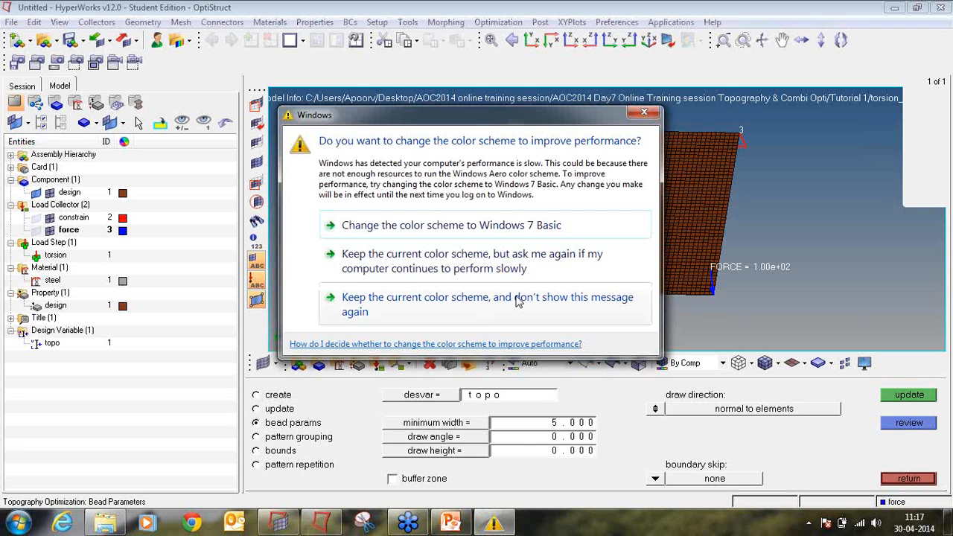
{"action": "left_click", "coordinate": [505, 228]}
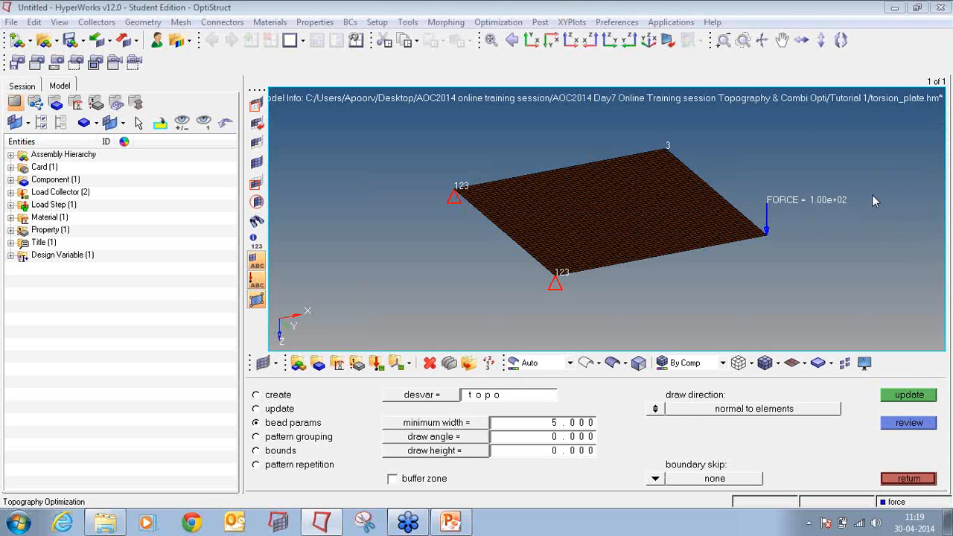
Step: Sketch two bead strips with their widths across the plate using the annotation pen, and erase the drawings
{"action": "left_click_drag", "start_coordinate": [728, 195], "coordinate": [698, 257]}
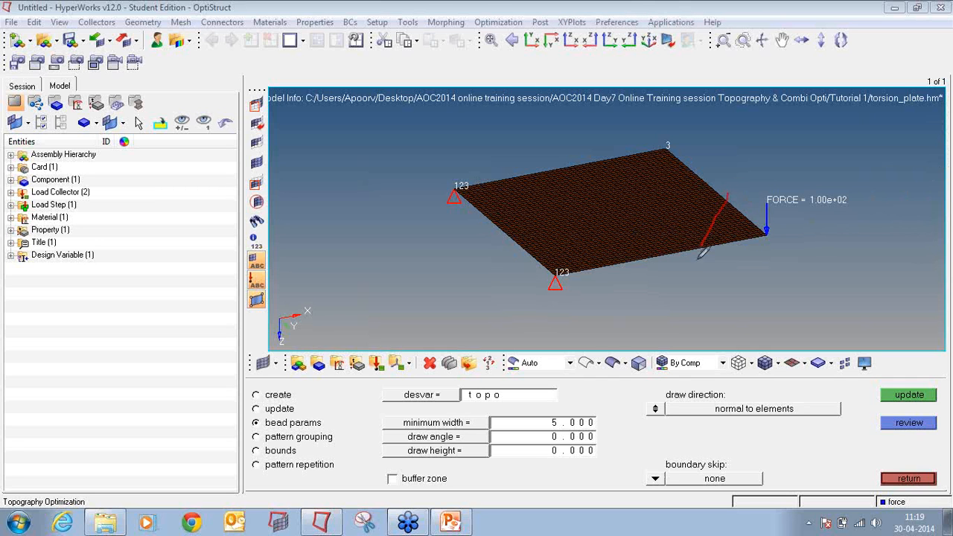
{"action": "left_click_drag", "start_coordinate": [714, 181], "coordinate": [647, 266]}
{"action": "left_click_drag", "start_coordinate": [691, 212], "coordinate": [714, 218]}
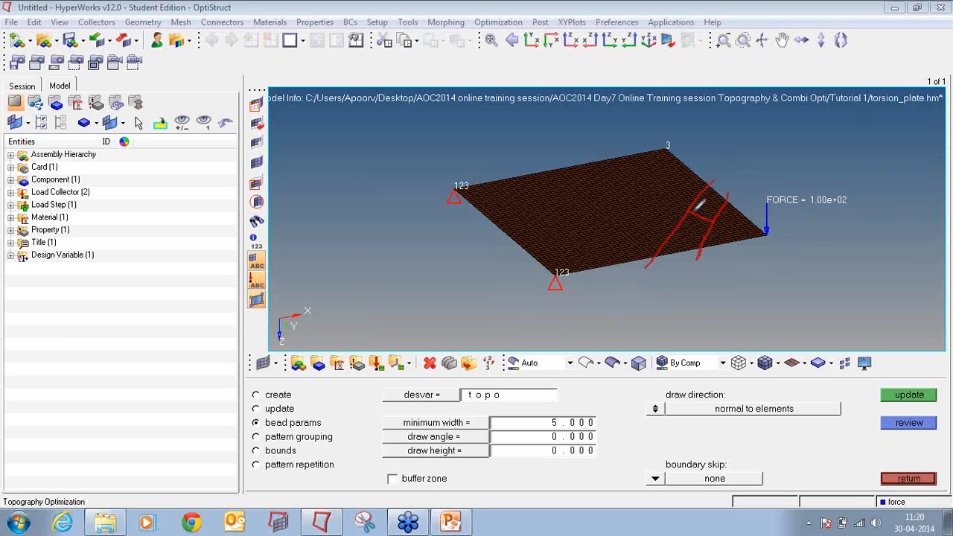
{"action": "left_click_drag", "start_coordinate": [650, 146], "coordinate": [496, 248]}
{"action": "left_click_drag", "start_coordinate": [594, 155], "coordinate": [467, 231]}
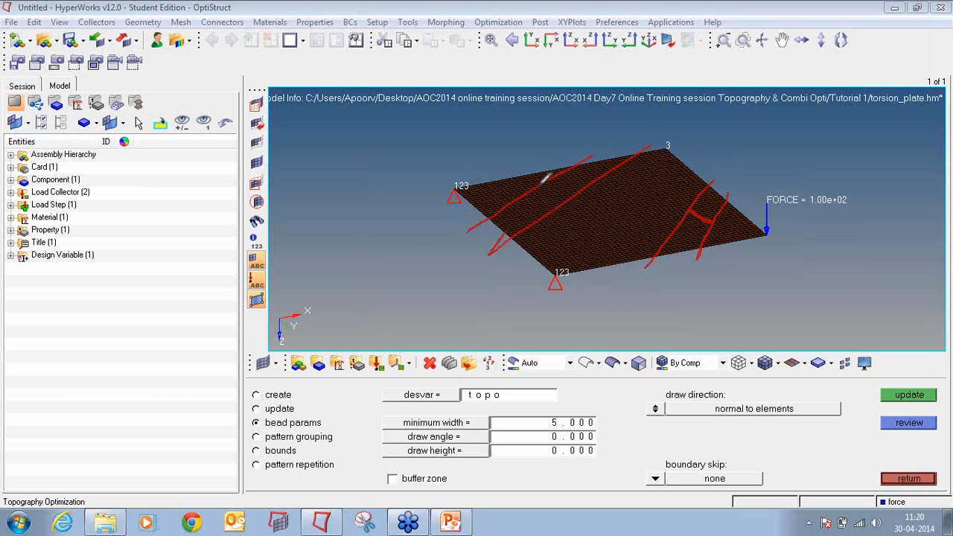
{"action": "left_click_drag", "start_coordinate": [539, 180], "coordinate": [568, 199]}
{"action": "left_click", "coordinate": [860, 242]}
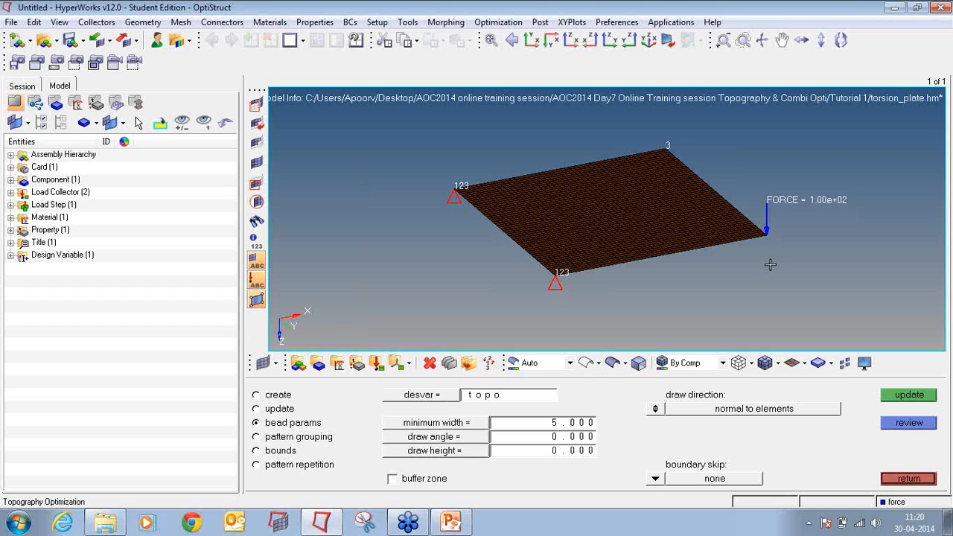
Step: Set the draw angle of the topo bead parameters to 60
{"action": "left_click", "coordinate": [563, 435]}
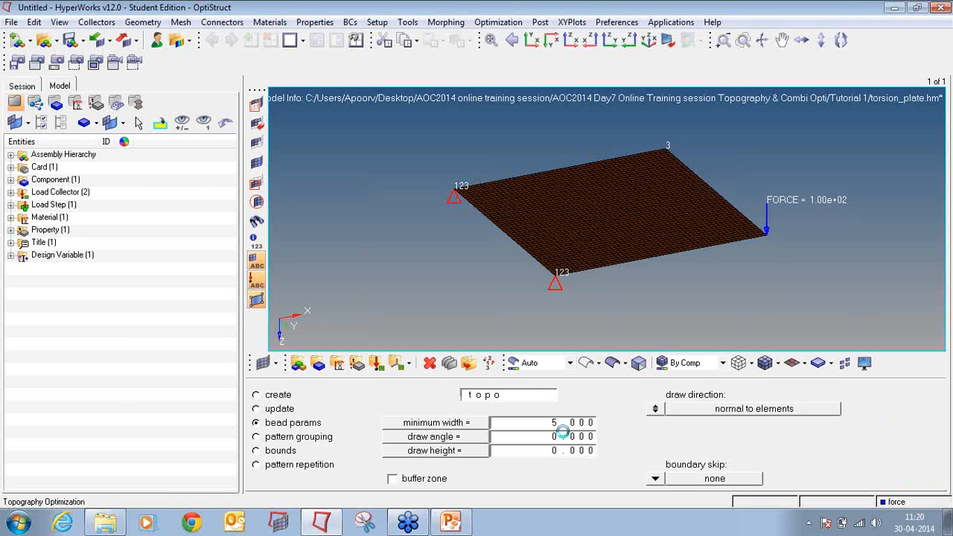
{"action": "type", "text": "60"}
{"action": "key", "text": "Return"}
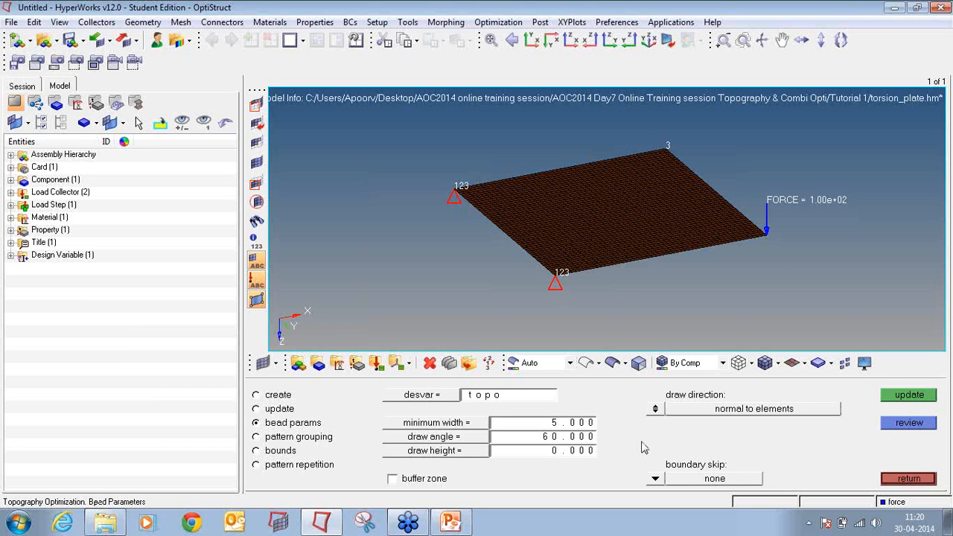
Step: Sketch a sloped and a steep-walled bead profile along the plate's edge with the annotation pen, and erase the drawings
{"action": "left_click_drag", "start_coordinate": [660, 298], "coordinate": [628, 271], "text": "ctrl"}
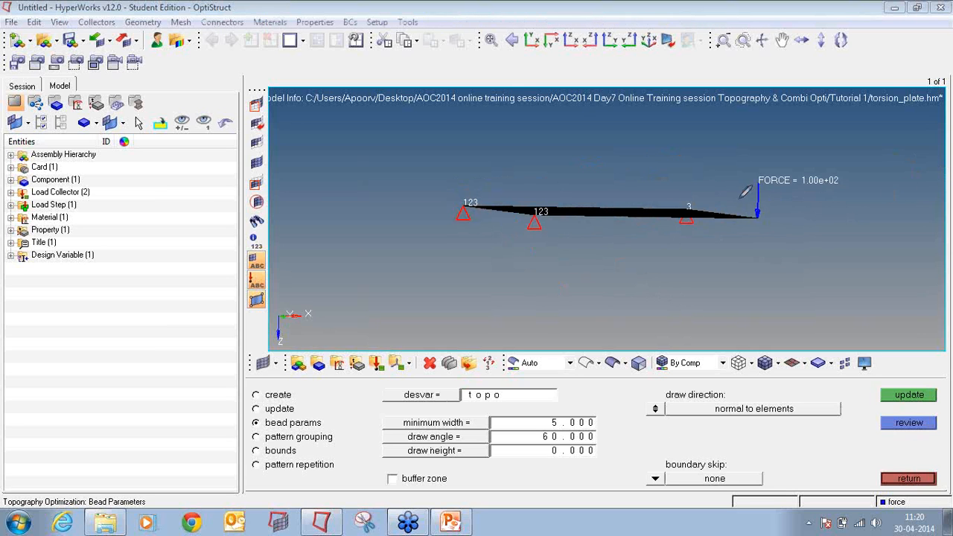
{"action": "mouse_move", "coordinate": [745, 216]}
{"action": "left_mouse_down"}
{"action": "mouse_move", "coordinate": [685, 196]}
{"action": "mouse_move", "coordinate": [638, 215]}
{"action": "left_mouse_up"}
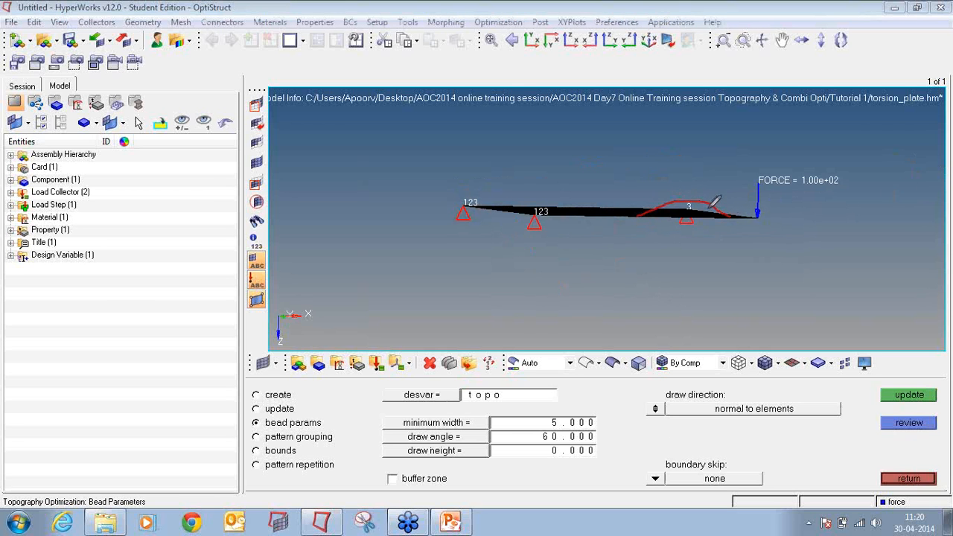
{"action": "left_click_drag", "start_coordinate": [695, 217], "coordinate": [713, 207]}
{"action": "mouse_move", "coordinate": [637, 216]}
{"action": "left_mouse_down"}
{"action": "mouse_move", "coordinate": [635, 177]}
{"action": "mouse_move", "coordinate": [592, 176]}
{"action": "mouse_move", "coordinate": [558, 261]}
{"action": "left_mouse_up"}
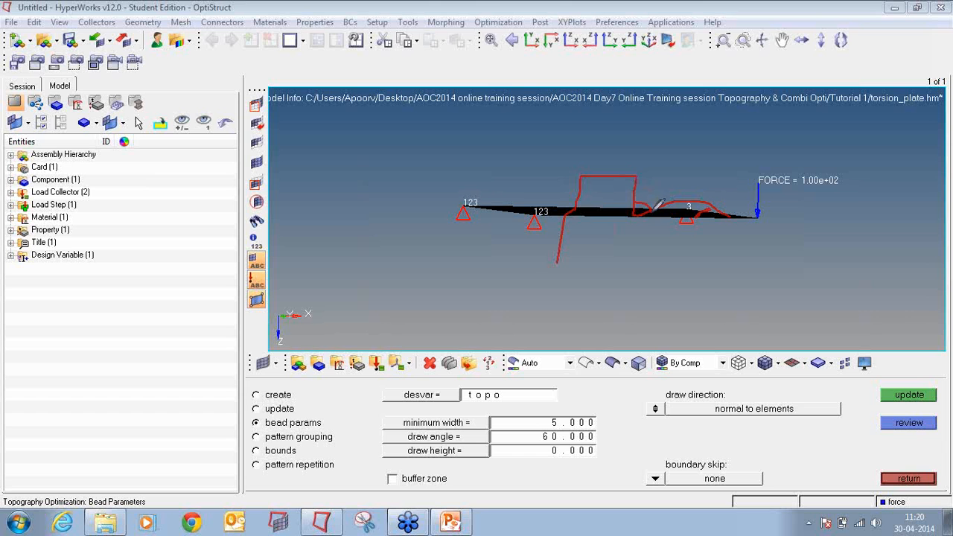
{"action": "mouse_move", "coordinate": [652, 210]}
{"action": "left_mouse_down"}
{"action": "mouse_move", "coordinate": [632, 216]}
{"action": "mouse_move", "coordinate": [645, 197]}
{"action": "mouse_move", "coordinate": [804, 192]}
{"action": "left_mouse_up"}
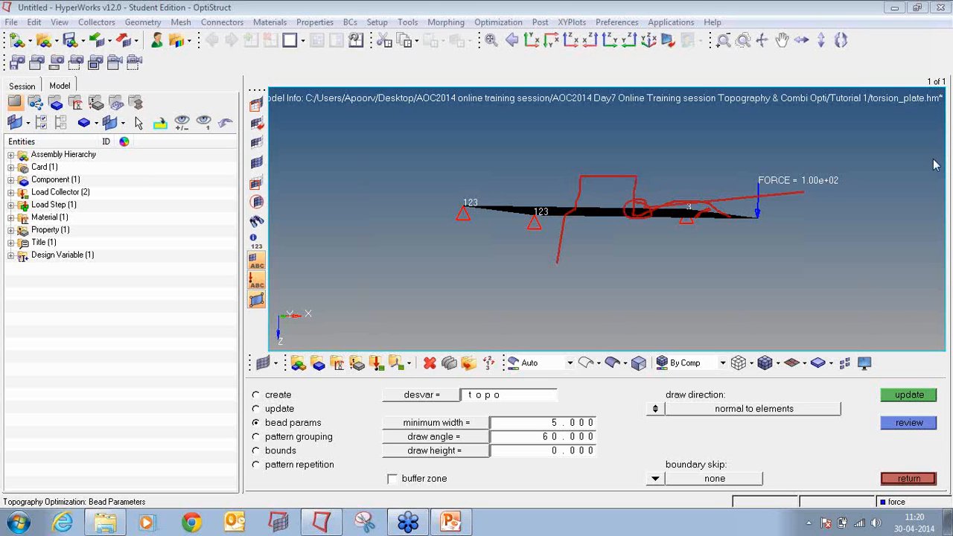
{"action": "key", "text": "Escape"}
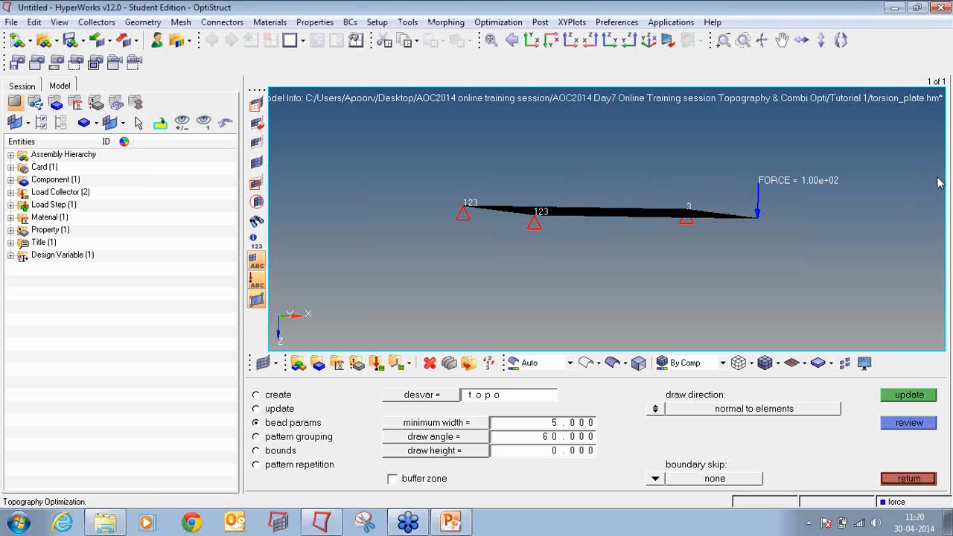
Step: Set the draw height of the topo bead parameters to 4
{"action": "left_click", "coordinate": [593, 451]}
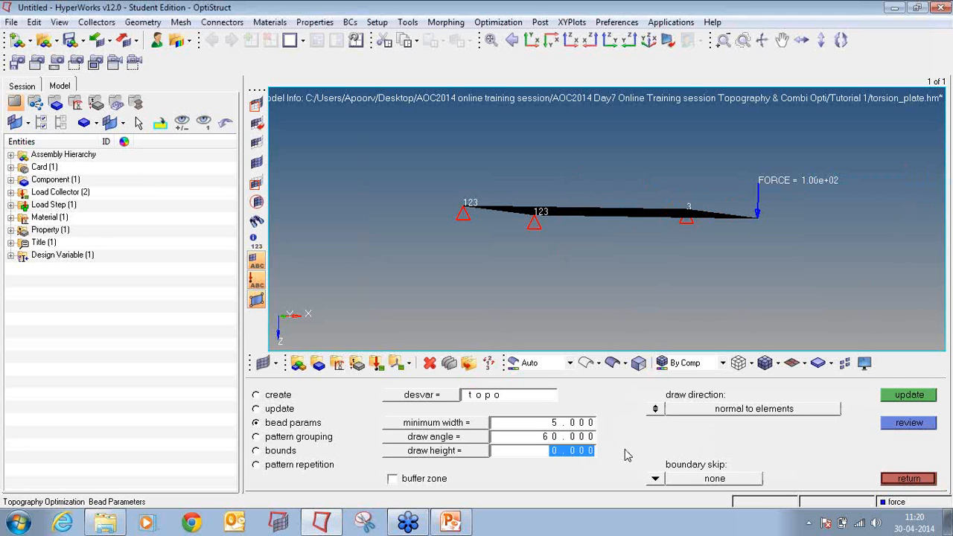
{"action": "type", "text": "4"}
{"action": "key", "text": "Return"}
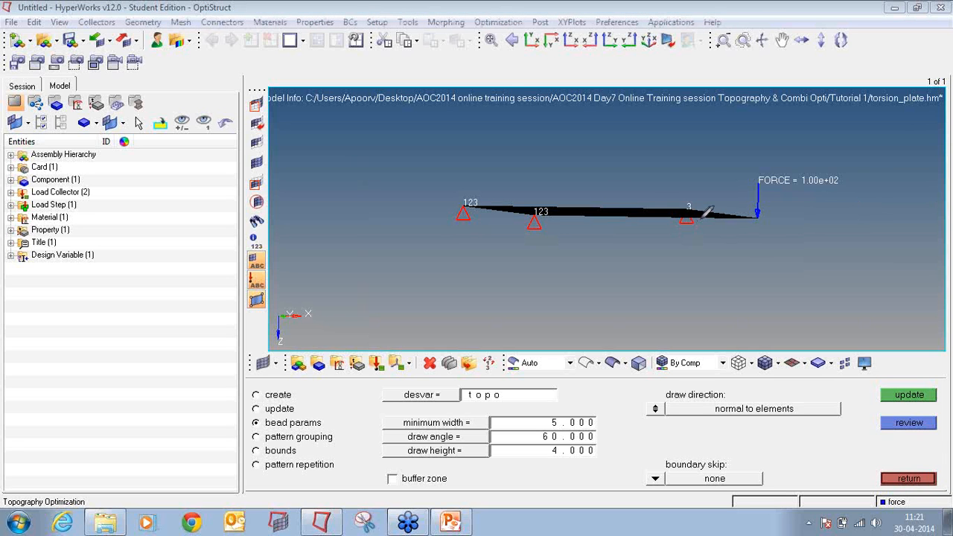
Step: Sketch an arched bead with its height marked on the plate using the annotation pen, and erase the drawing
{"action": "mouse_move", "coordinate": [702, 216]}
{"action": "left_mouse_down"}
{"action": "mouse_move", "coordinate": [689, 191]}
{"action": "mouse_move", "coordinate": [663, 189]}
{"action": "mouse_move", "coordinate": [638, 216]}
{"action": "mouse_move", "coordinate": [669, 210]}
{"action": "mouse_move", "coordinate": [665, 191]}
{"action": "mouse_move", "coordinate": [660, 223]}
{"action": "left_mouse_up"}
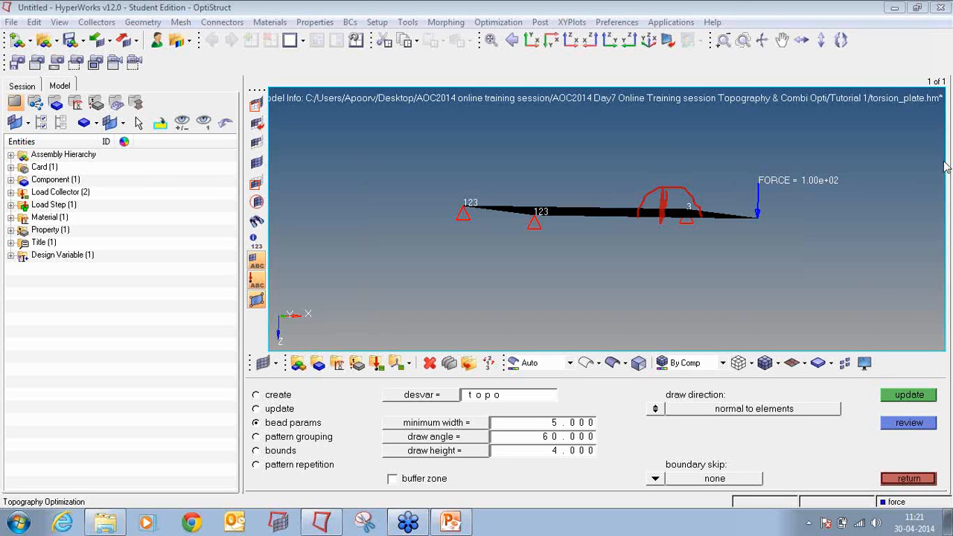
{"action": "left_click", "coordinate": [896, 241]}
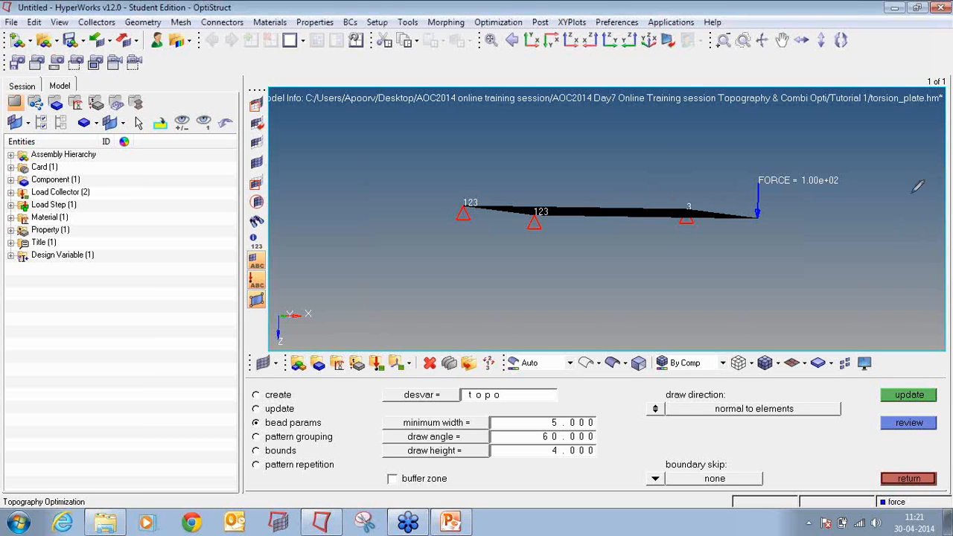
{"action": "left_click_drag", "start_coordinate": [660, 181], "coordinate": [753, 261], "text": "ctrl"}
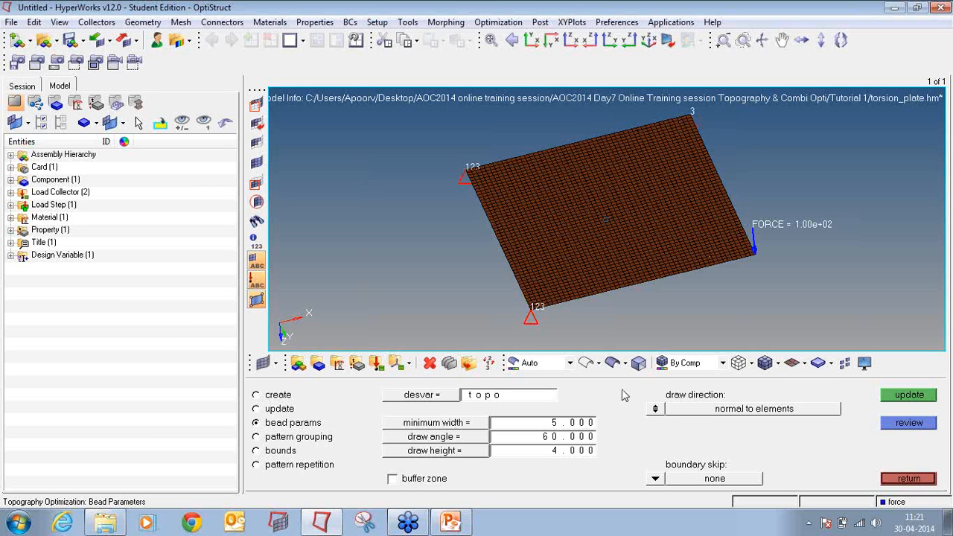
Step: Enable the buffer zone, set boundary skip to load & spc, and update the bead parameters of topo
{"action": "left_click", "coordinate": [394, 479]}
{"action": "left_click", "coordinate": [656, 482]}
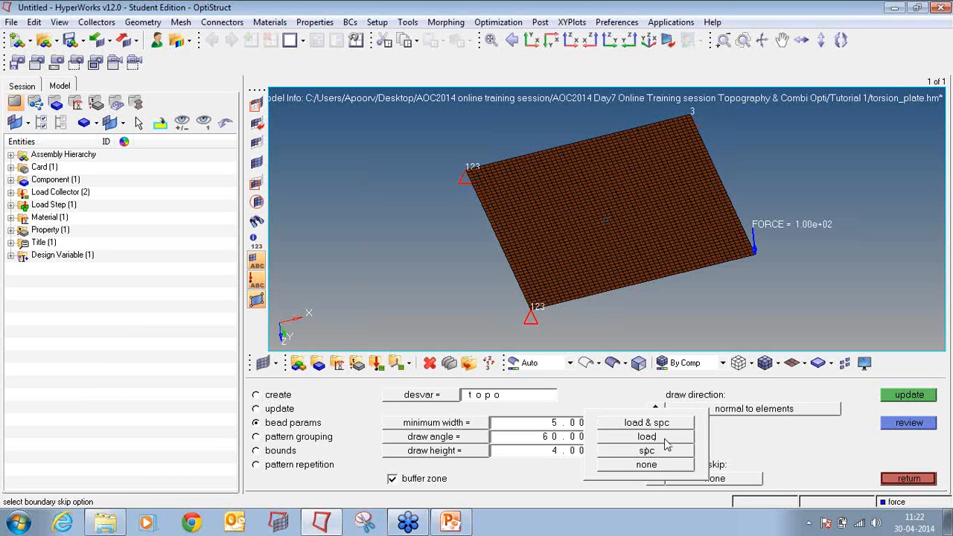
{"action": "left_click", "coordinate": [668, 446]}
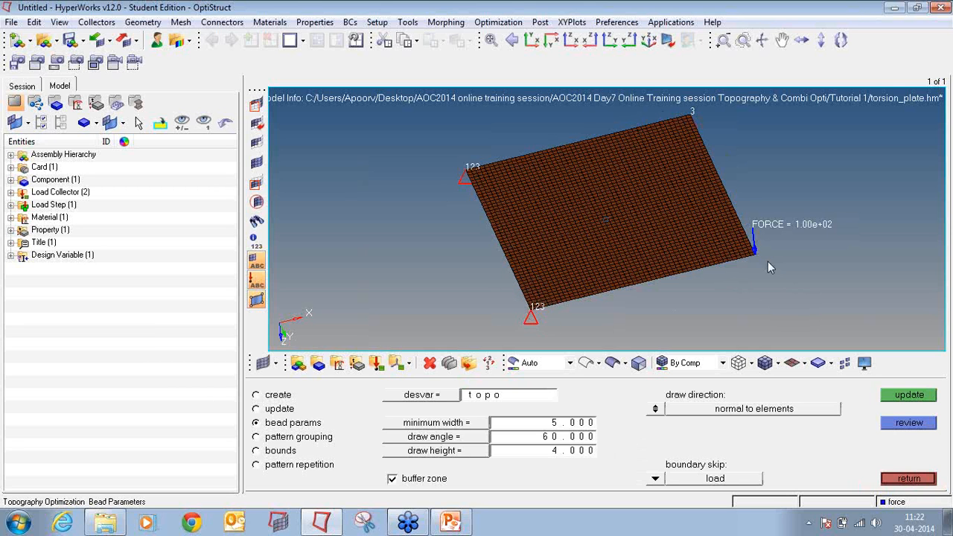
{"action": "left_click", "coordinate": [656, 479]}
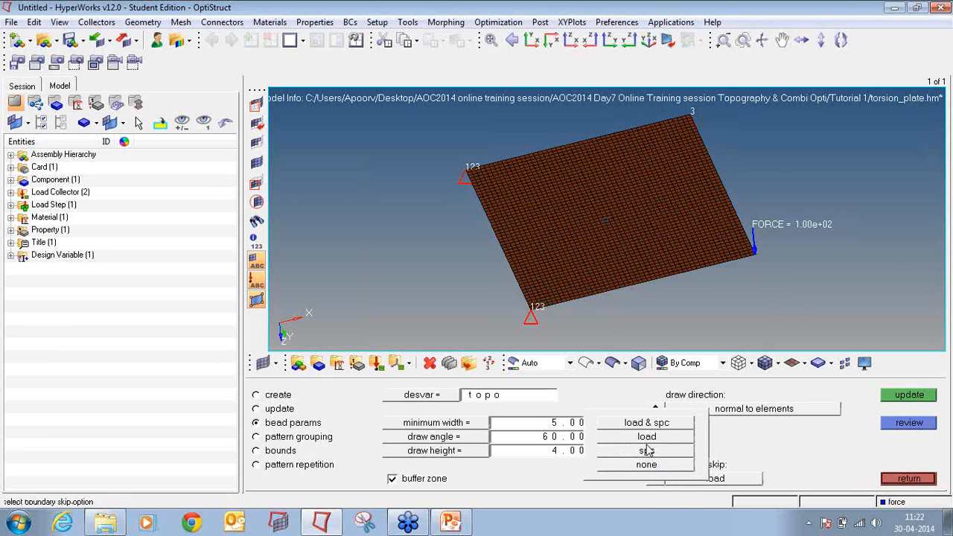
{"action": "left_click", "coordinate": [667, 423]}
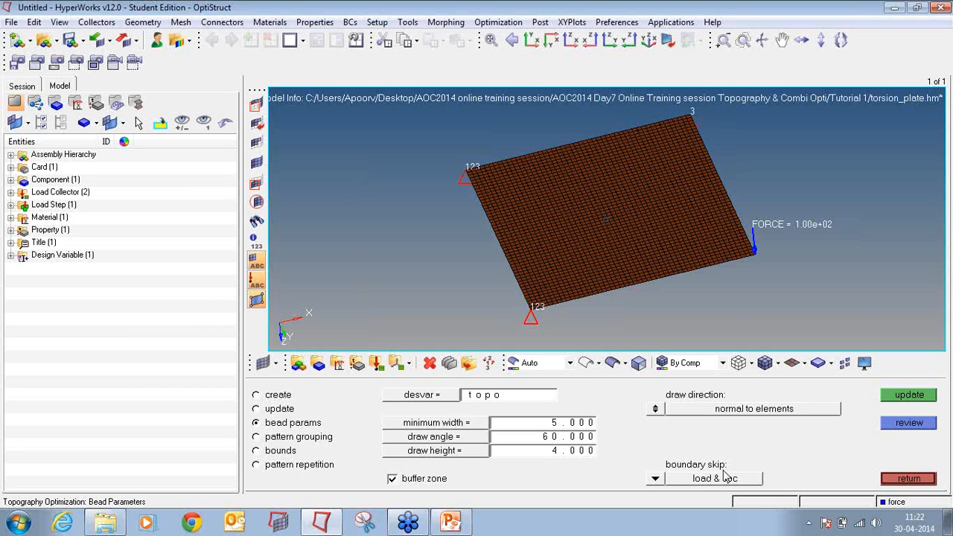
{"action": "left_click", "coordinate": [924, 399]}
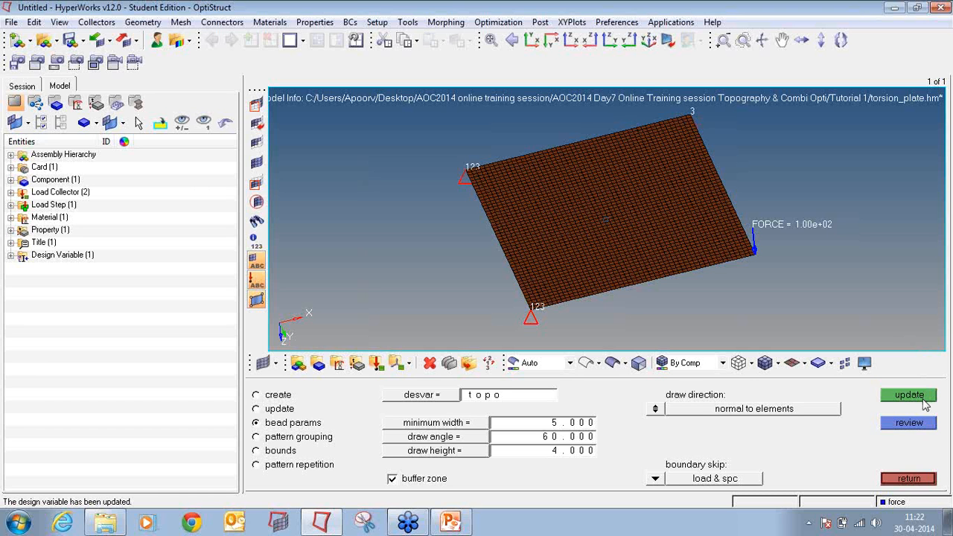
Step: Update the bounds of the topo design variable with upper bound 1, lower bound 0 and the default initial bead fraction
{"action": "left_click", "coordinate": [282, 452]}
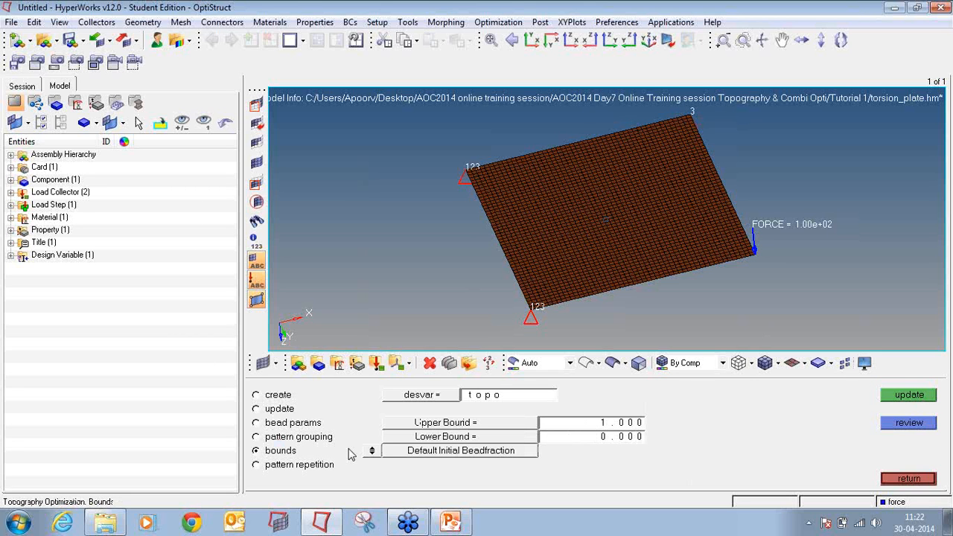
{"action": "left_click", "coordinate": [453, 397]}
{"action": "left_click", "coordinate": [282, 397]}
{"action": "left_click", "coordinate": [904, 401]}
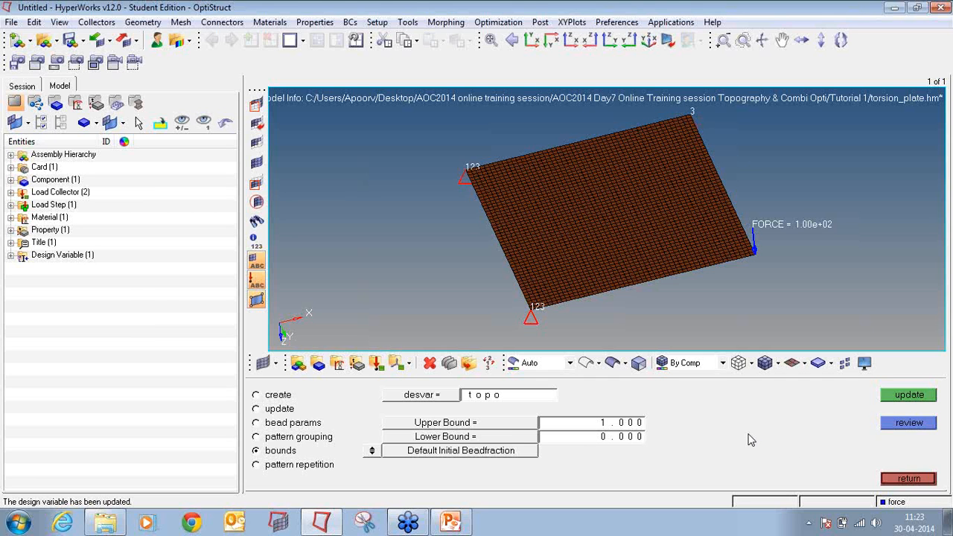
Step: Start a new optimization response named displace with the response type static displacement
{"action": "left_click", "coordinate": [898, 482]}
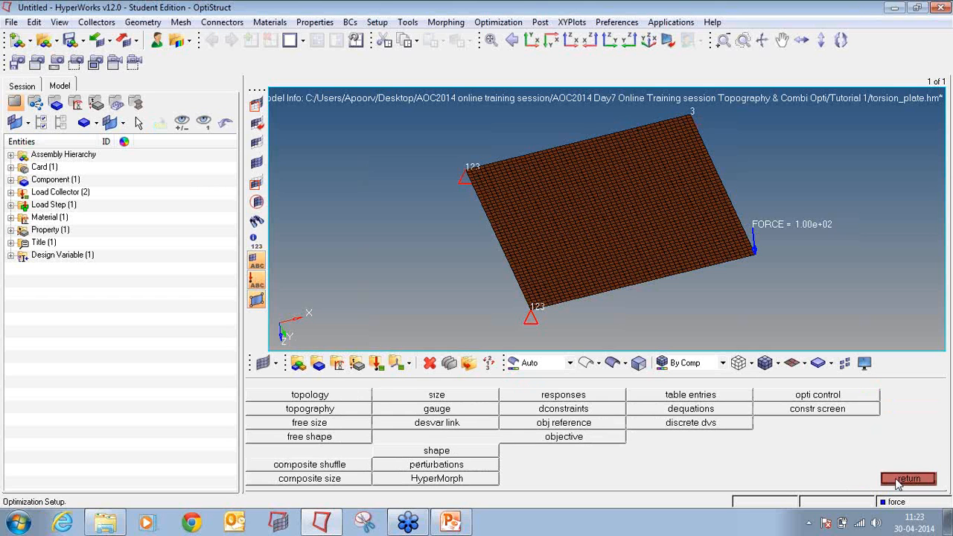
{"action": "left_click", "coordinate": [595, 398]}
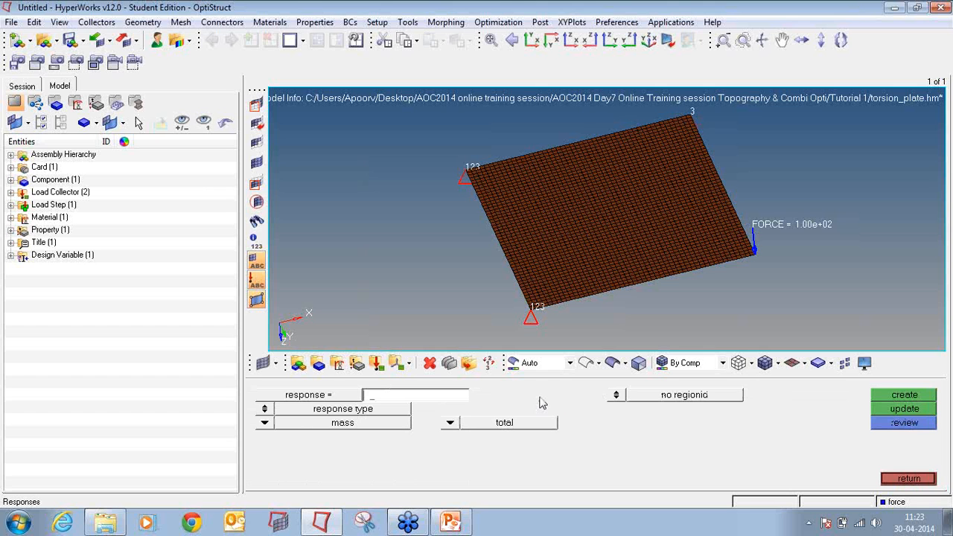
{"action": "type", "text": "displace"}
{"action": "left_click", "coordinate": [264, 422]}
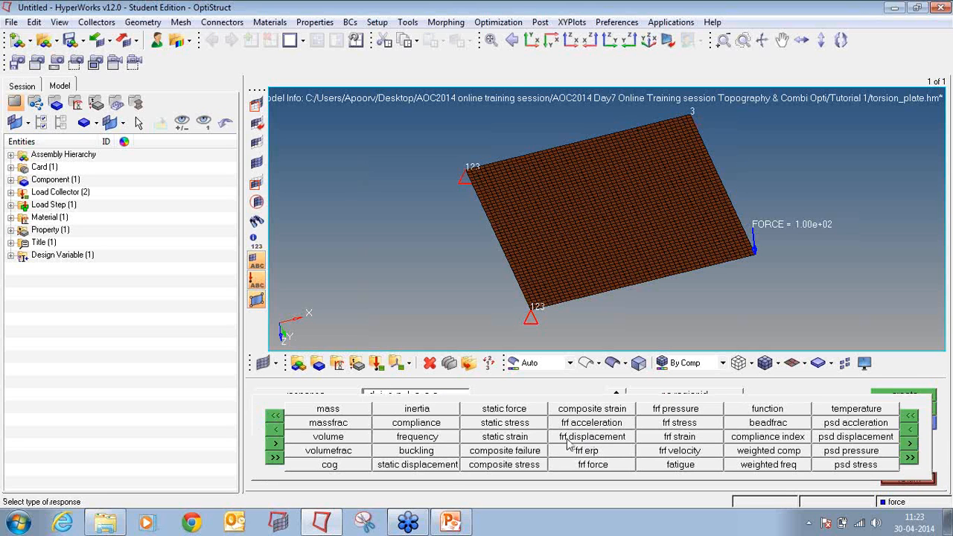
{"action": "left_click", "coordinate": [448, 465]}
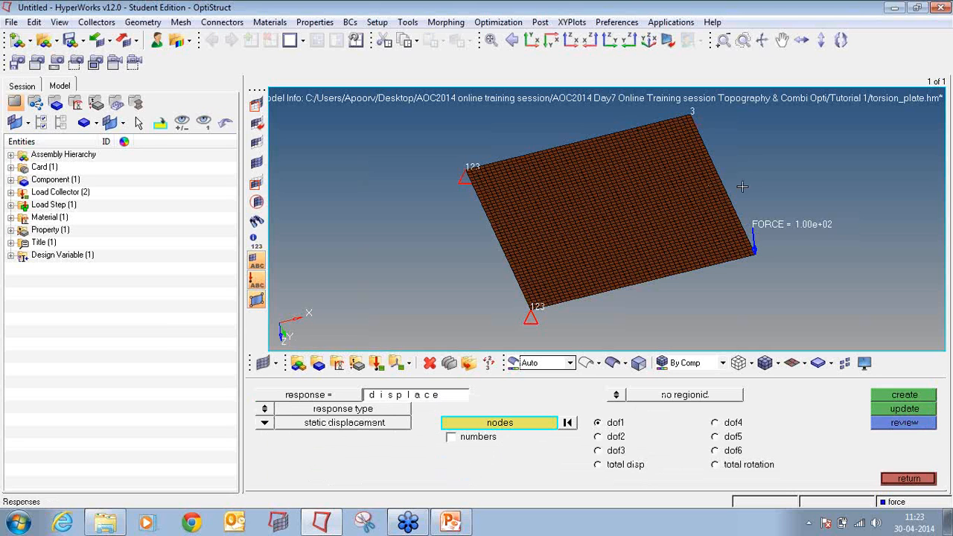
Step: Create the displace response for dof3 at the plate's corner node where the force is applied, and expand the design variable and response entries
{"action": "left_click_drag", "start_coordinate": [745, 253], "coordinate": [761, 240], "text": "ctrl"}
{"action": "scroll", "coordinate": [765, 225], "scroll_direction": "up", "scroll_amount": 1, "text": "ctrl"}
{"action": "scroll", "coordinate": [765, 226], "scroll_direction": "up", "scroll_amount": 3, "text": "ctrl"}
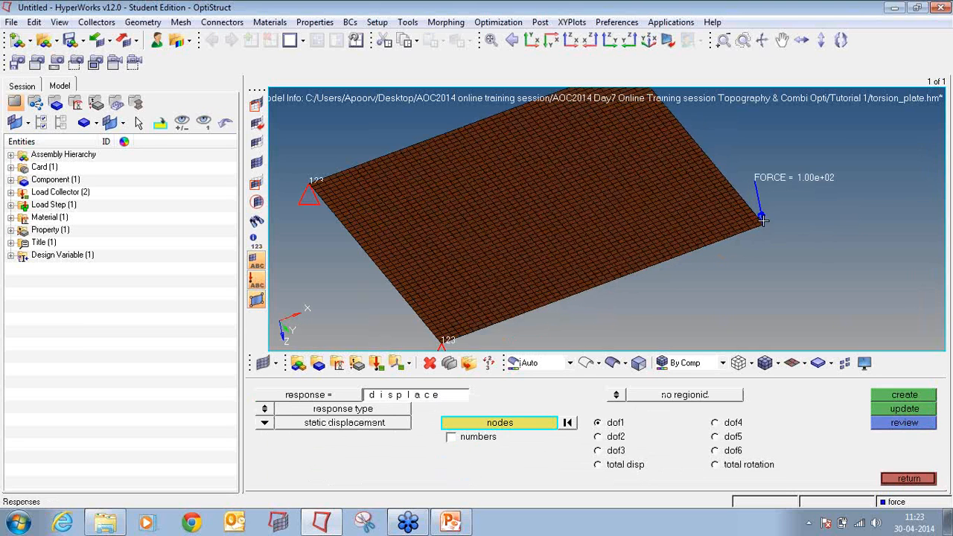
{"action": "scroll", "coordinate": [764, 223], "scroll_direction": "up", "scroll_amount": 4, "text": "ctrl"}
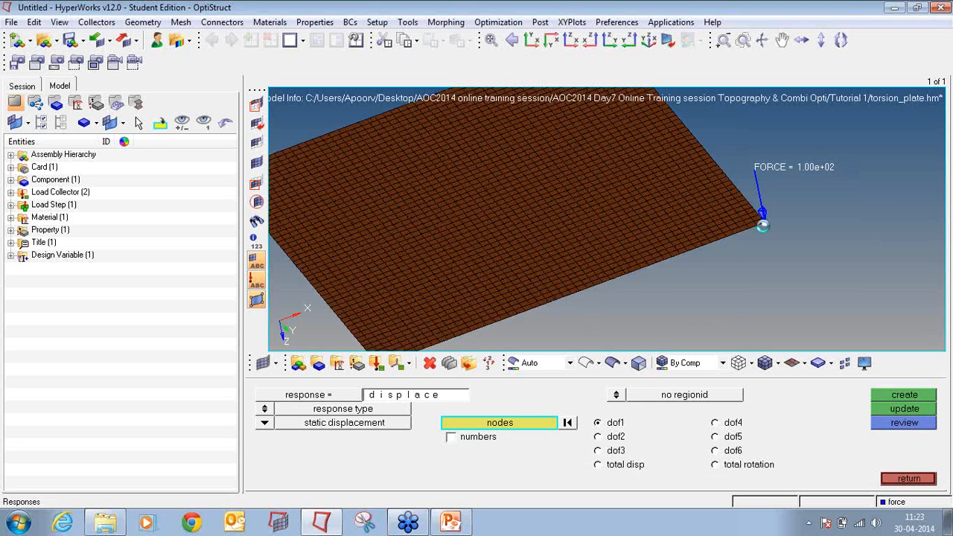
{"action": "scroll", "coordinate": [765, 214], "scroll_direction": "down", "scroll_amount": 6, "text": "ctrl"}
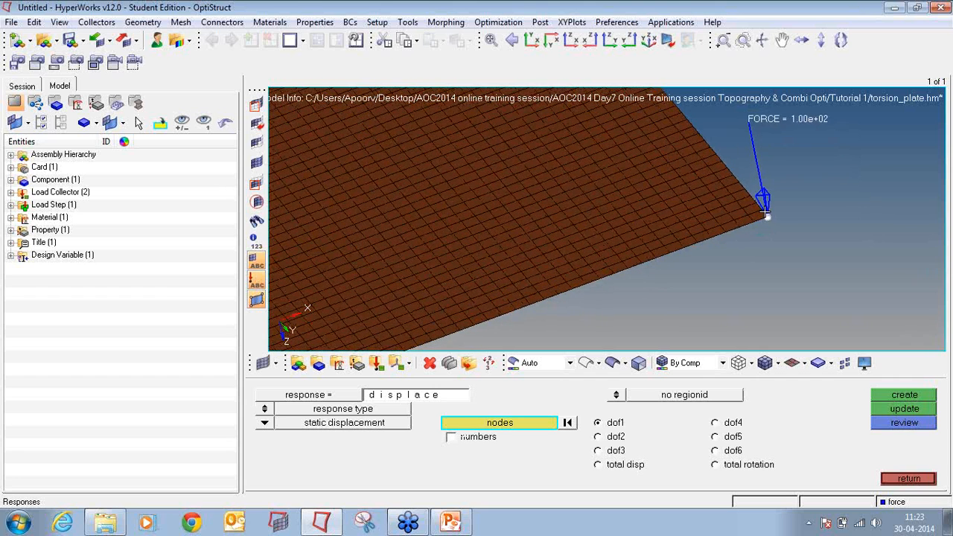
{"action": "right_click_drag", "start_coordinate": [763, 226], "coordinate": [746, 247], "text": "ctrl"}
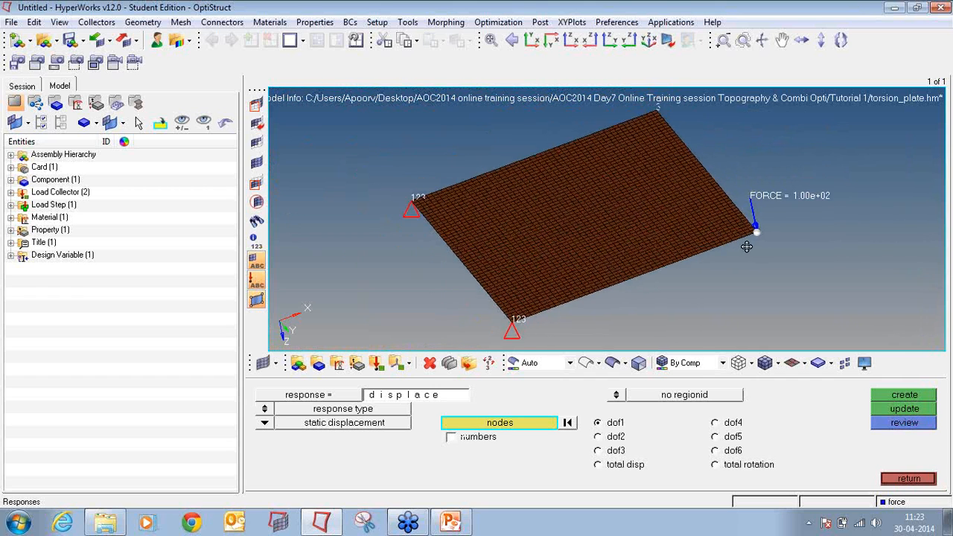
{"action": "scroll", "coordinate": [746, 247], "scroll_direction": "down", "scroll_amount": 2, "text": "ctrl"}
{"action": "left_click", "coordinate": [599, 450]}
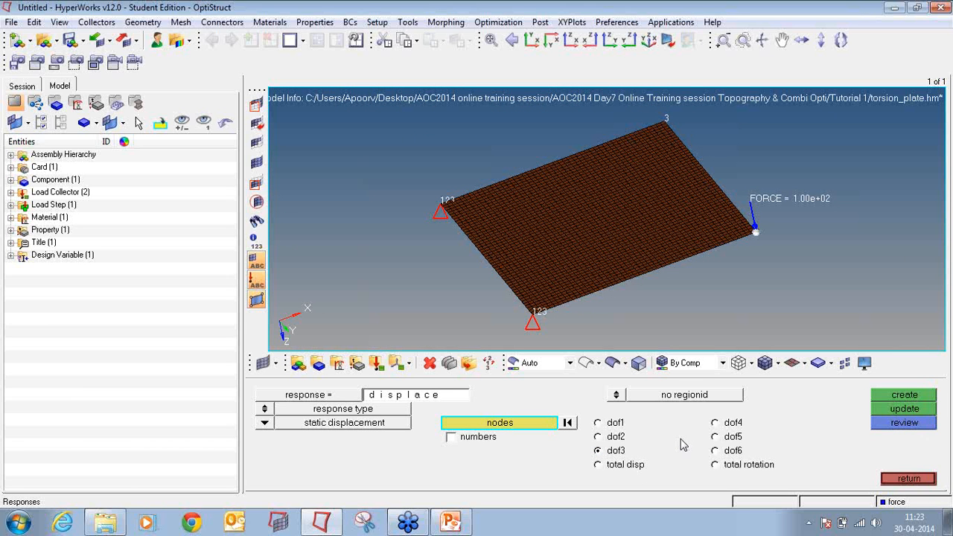
{"action": "left_click", "coordinate": [884, 399]}
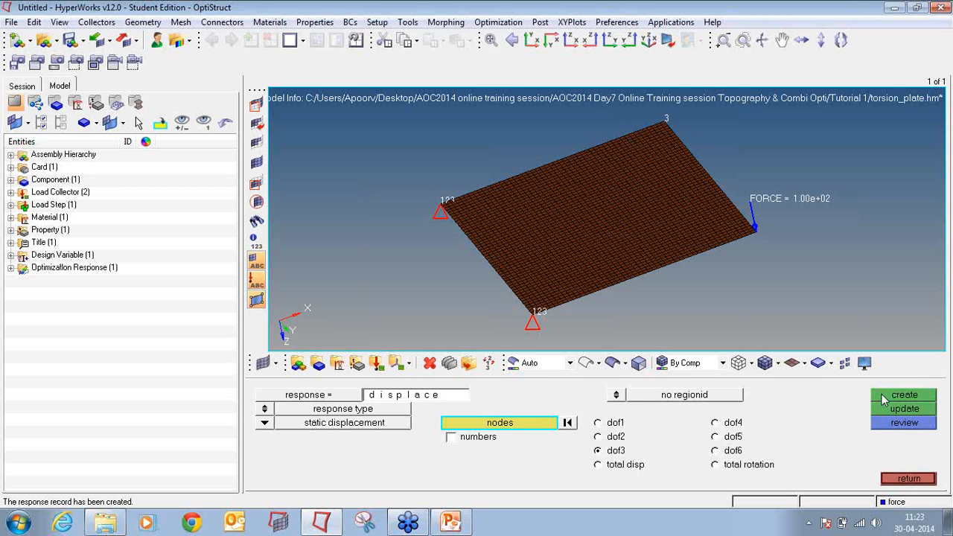
{"action": "left_click", "coordinate": [11, 267]}
{"action": "left_click", "coordinate": [11, 255]}
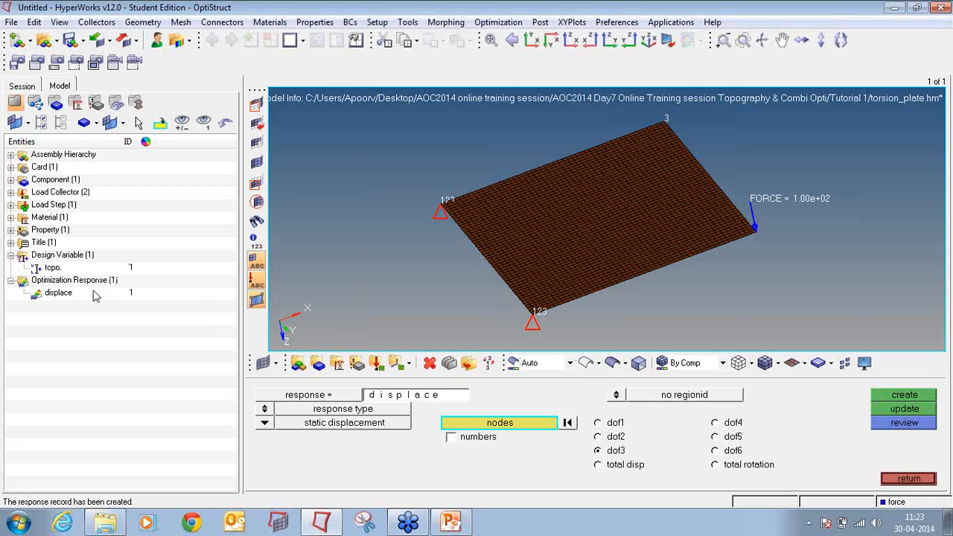
Step: Create an objective that minimizes the displace response for the torsion load step
{"action": "left_click", "coordinate": [900, 479]}
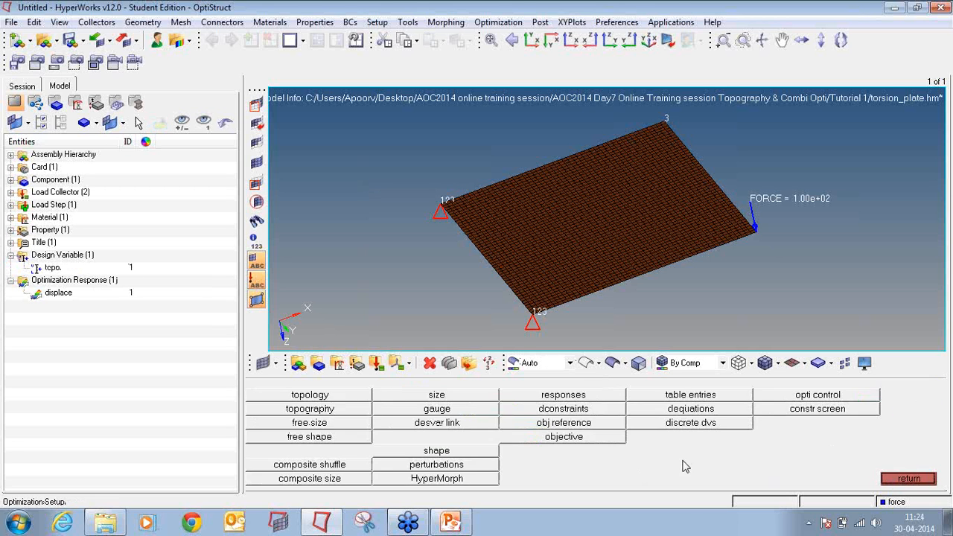
{"action": "left_click", "coordinate": [599, 440]}
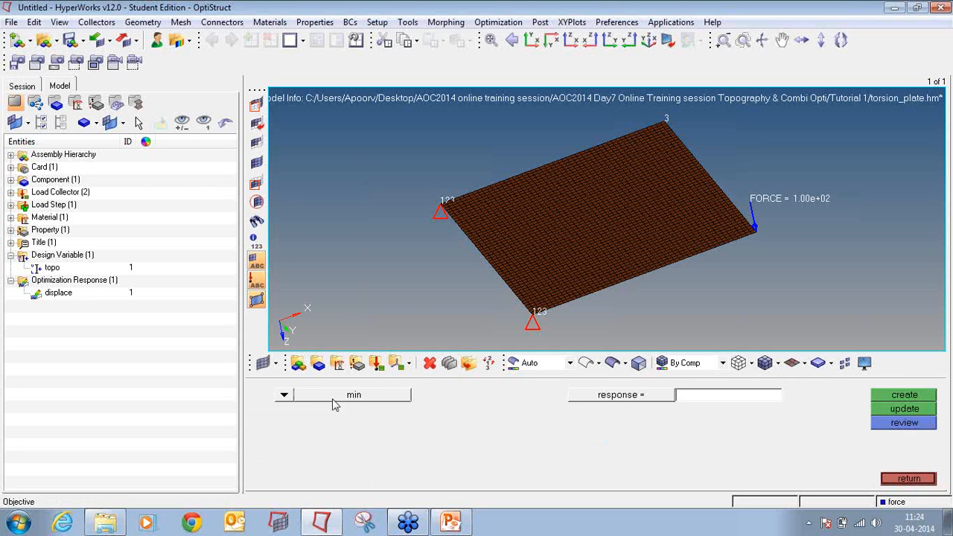
{"action": "left_click", "coordinate": [626, 397]}
{"action": "left_click", "coordinate": [287, 400]}
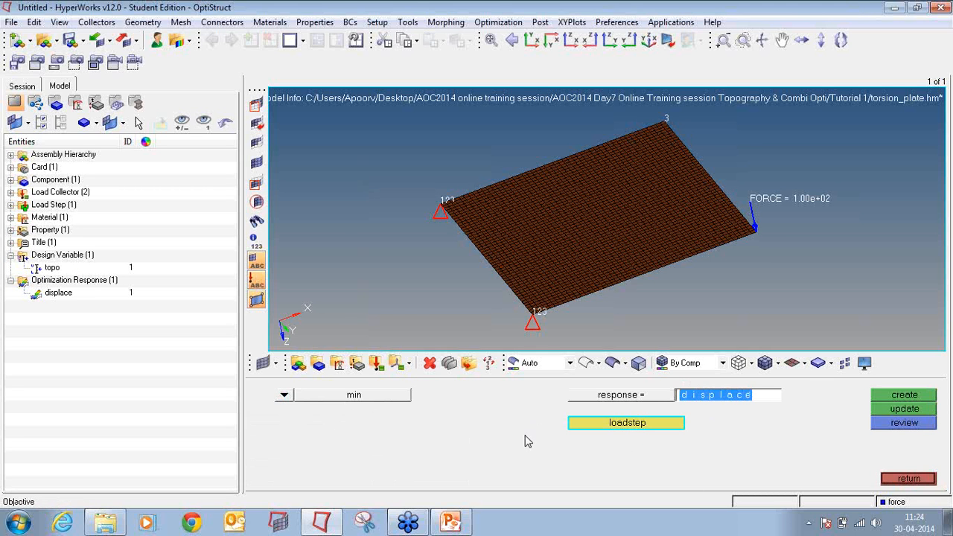
{"action": "left_click", "coordinate": [612, 394]}
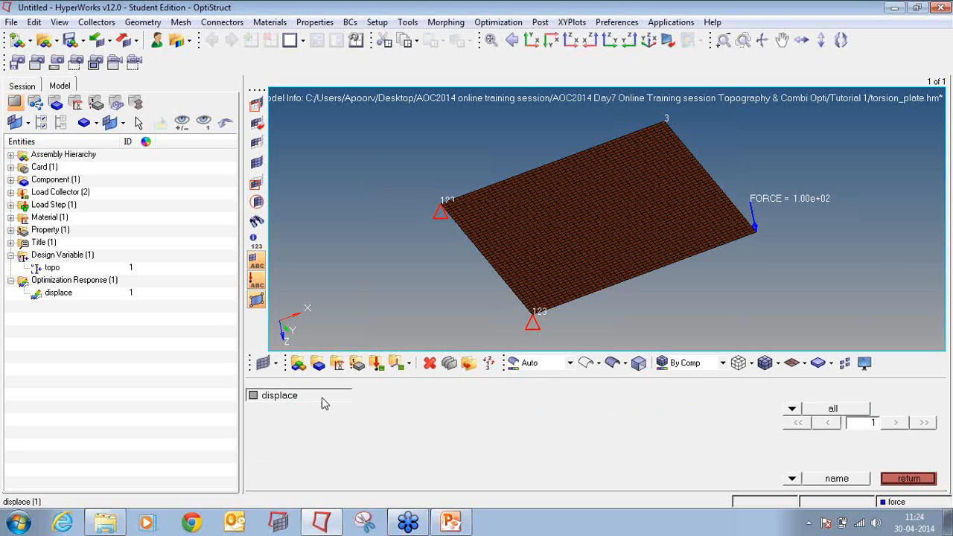
{"action": "left_click", "coordinate": [324, 402]}
{"action": "left_click", "coordinate": [682, 429]}
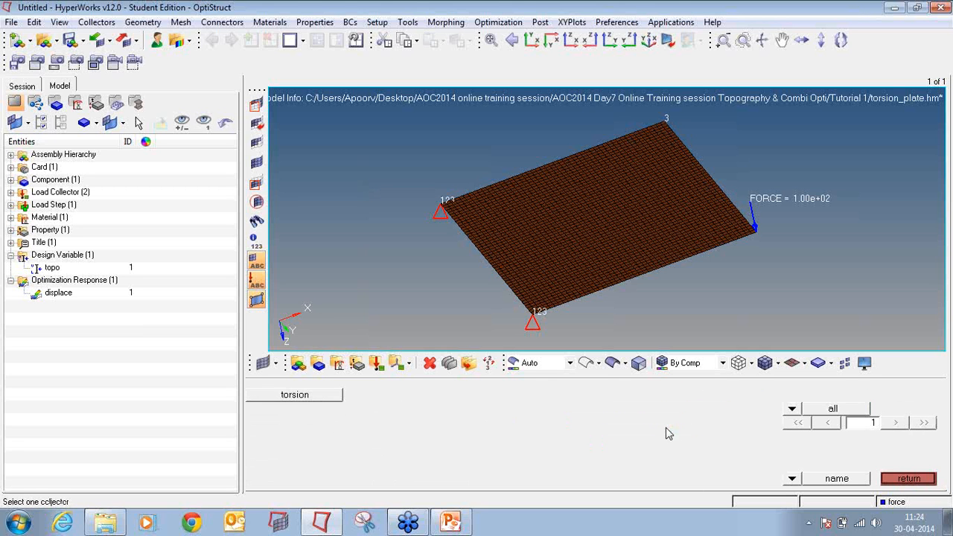
{"action": "left_click", "coordinate": [325, 400]}
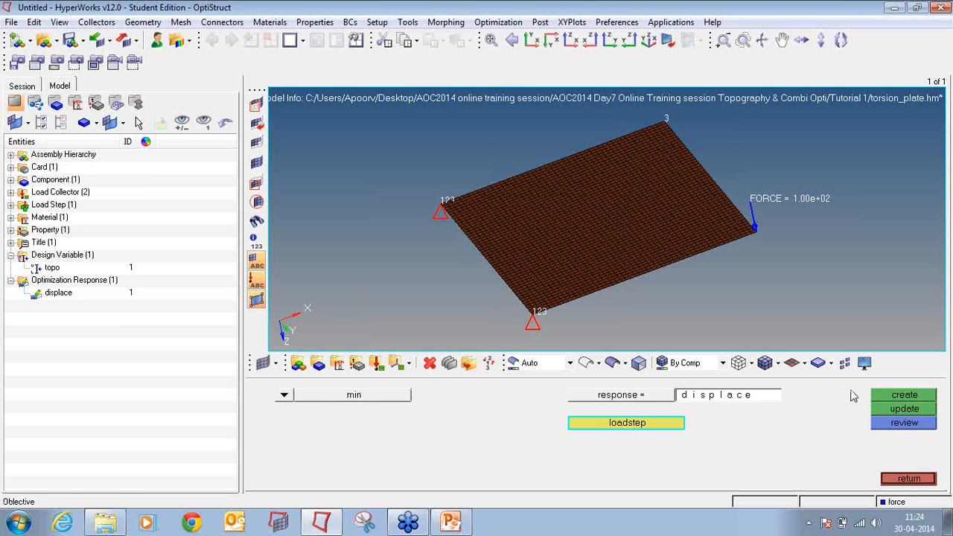
{"action": "left_click", "coordinate": [903, 396]}
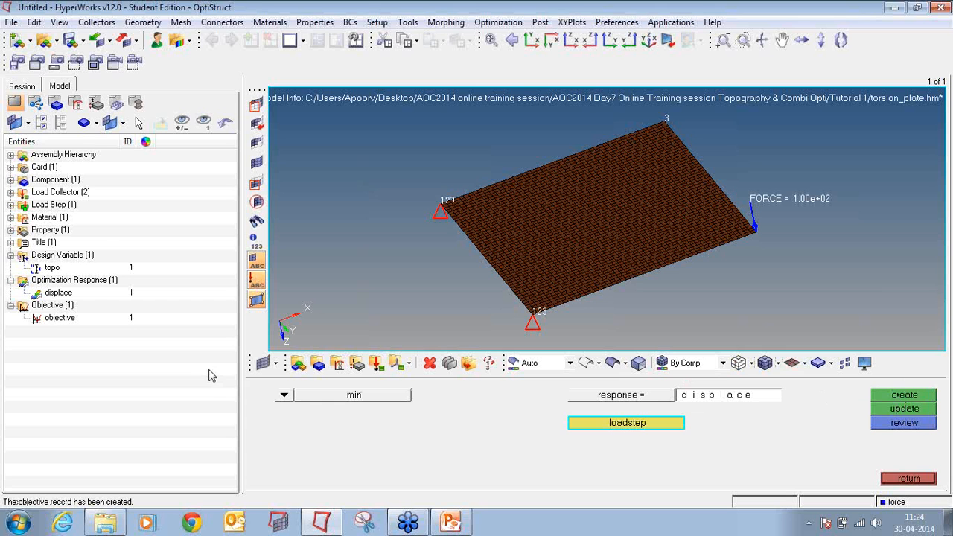
Step: Open the dialog for saving the model under a new location
{"action": "left_click", "coordinate": [15, 23]}
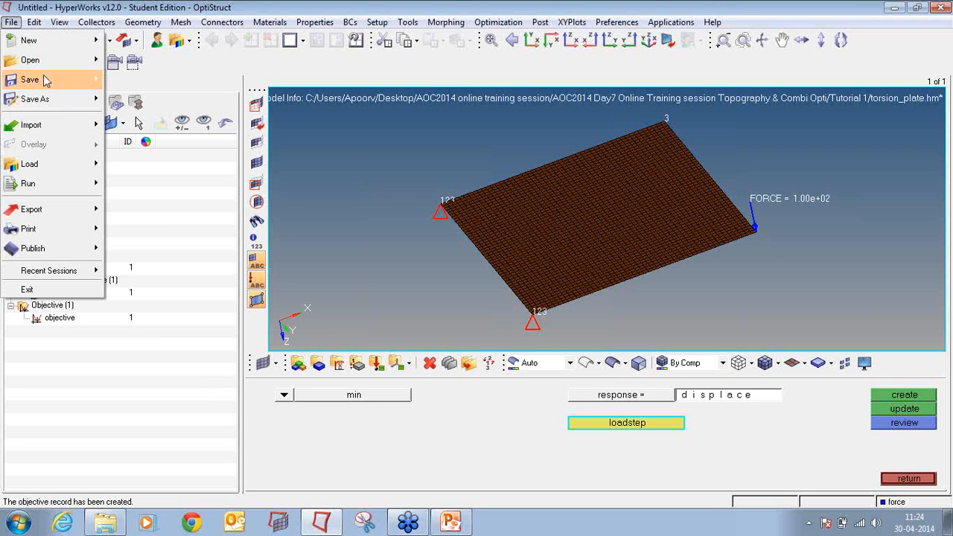
{"action": "mouse_move", "coordinate": [55, 98]}
{"action": "left_click", "coordinate": [166, 141]}
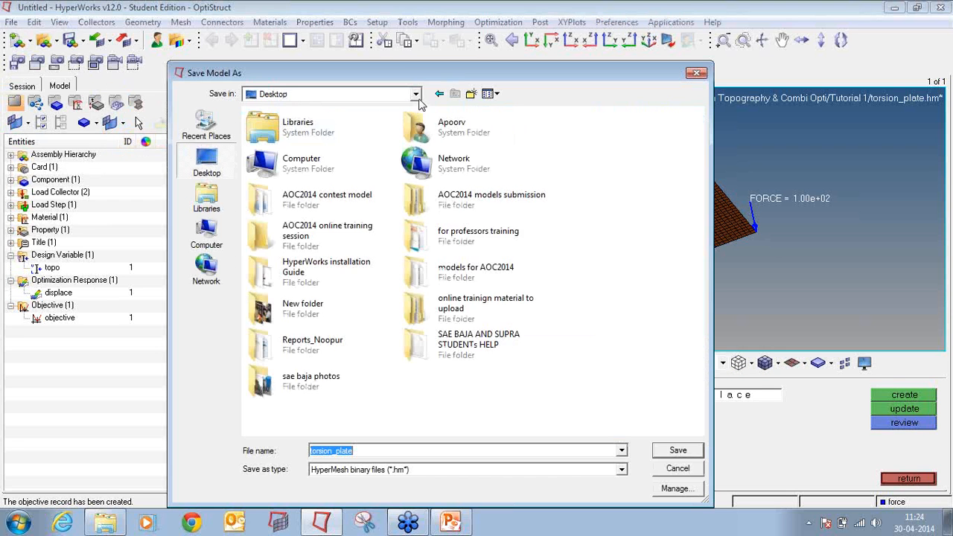
Step: Try to create a folder named new folder on the Desktop for the model
{"action": "left_click", "coordinate": [471, 93]}
{"action": "type", "text": "ne"}
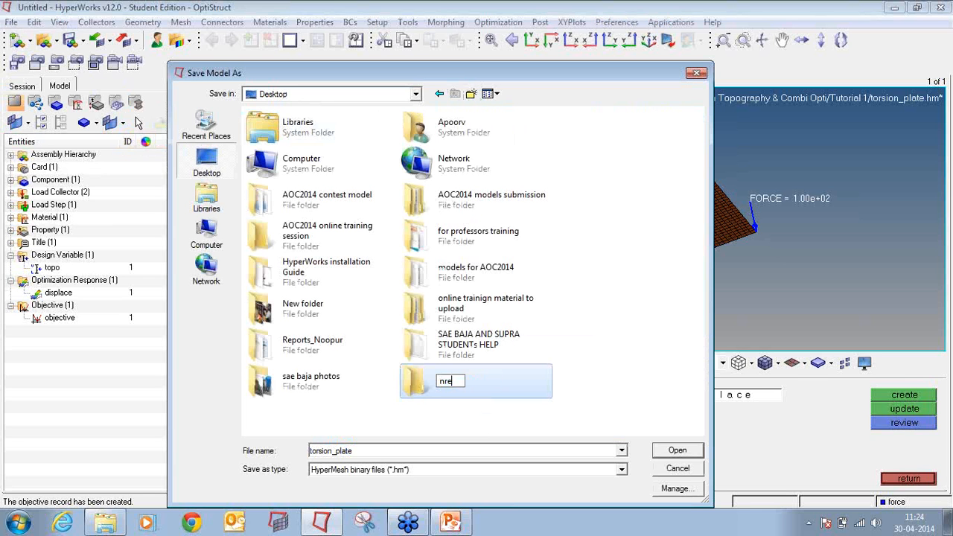
{"action": "key", "text": "BackSpace"}
{"action": "key", "text": "BackSpace"}
{"action": "type", "text": "new folder"}
{"action": "key", "text": "Return"}
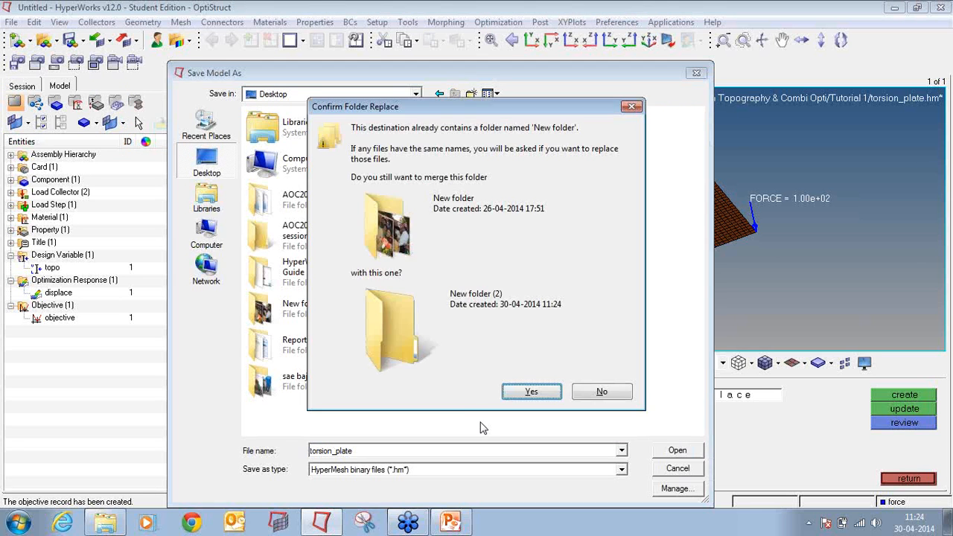
{"action": "key", "text": "Return"}
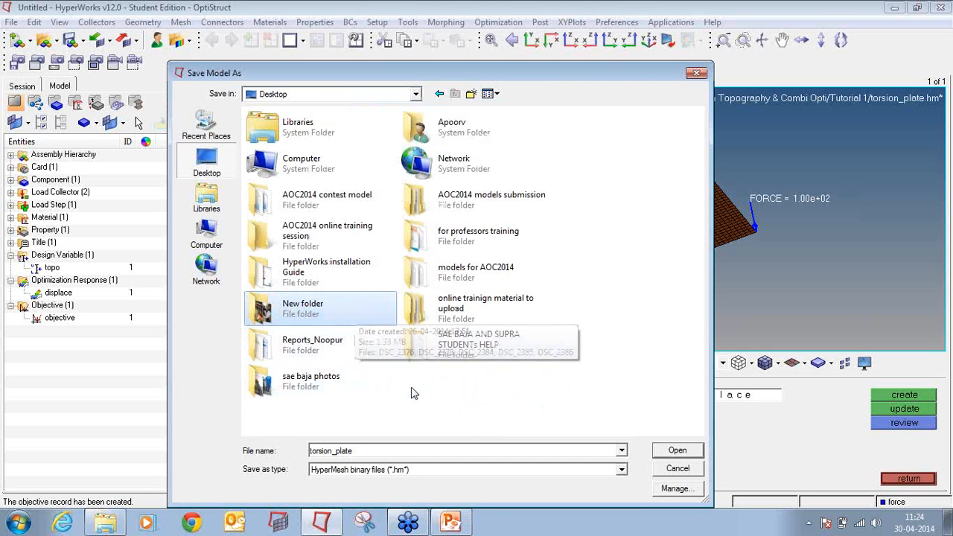
Step: Create a folder named new folder 2 on the Desktop and open it
{"action": "left_click", "coordinate": [471, 93]}
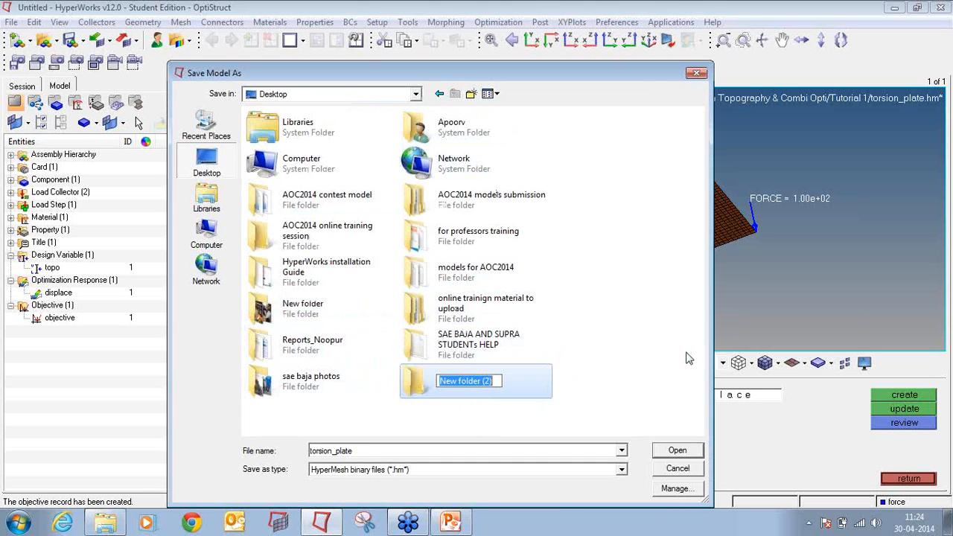
{"action": "type", "text": "new fol"}
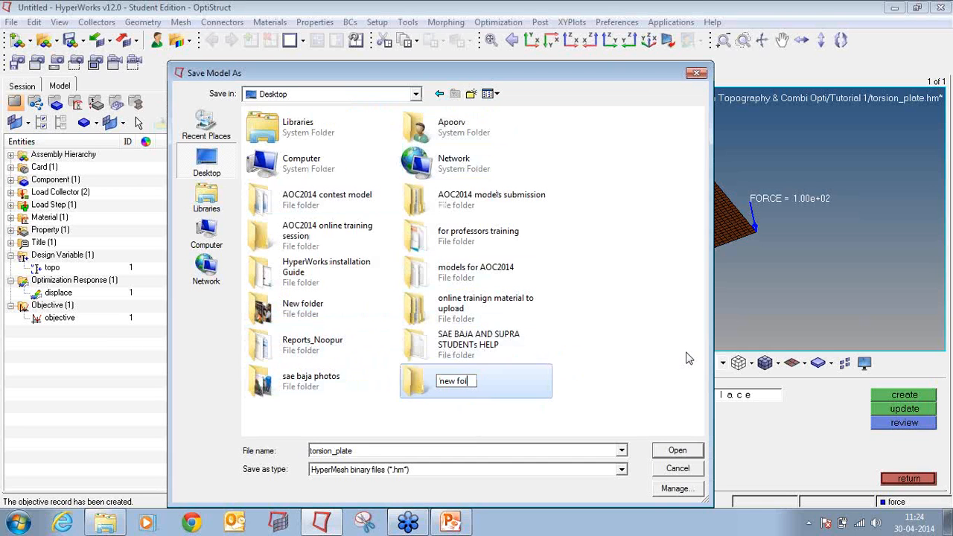
{"action": "type", "text": "der 2"}
{"action": "key", "text": "Return"}
{"action": "key", "text": "Return"}
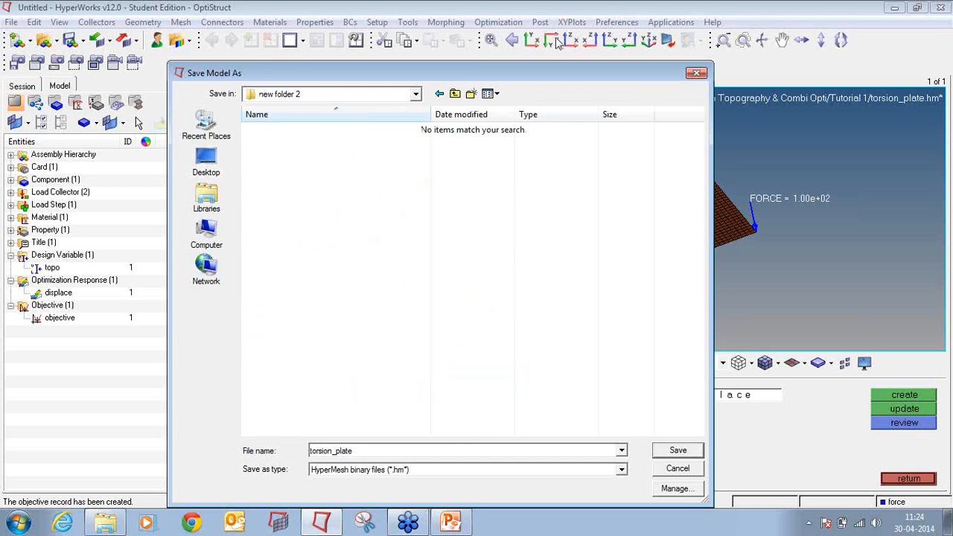
Step: Create a subfolder named tutorial 1 inside new folder 2 and open it
{"action": "left_click", "coordinate": [471, 93]}
{"action": "type", "text": "tu"}
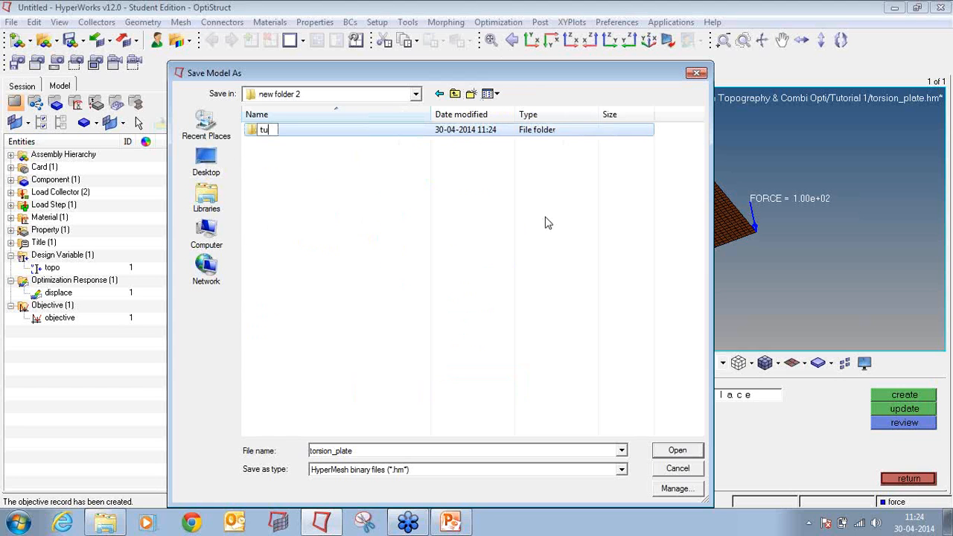
{"action": "type", "text": "torial 1"}
{"action": "key", "text": "Return"}
{"action": "key", "text": "Return"}
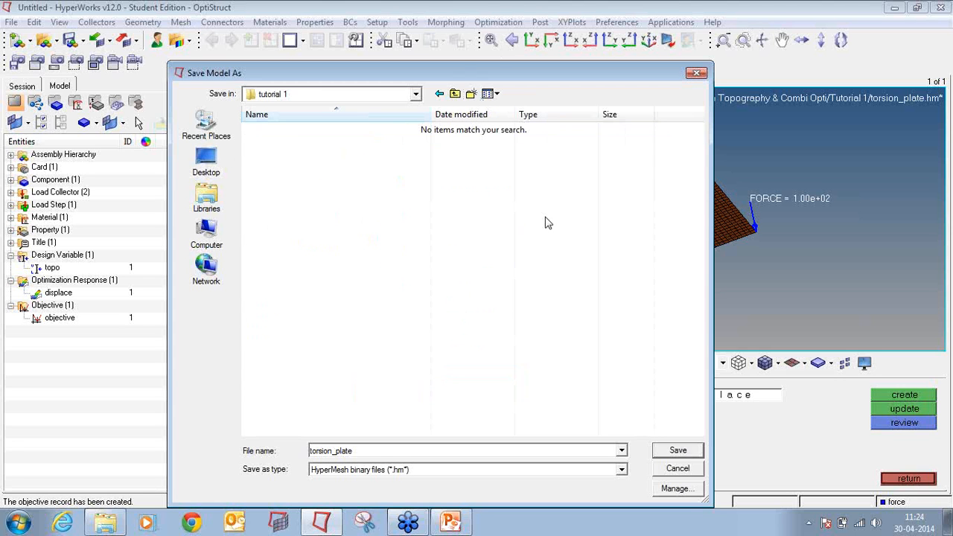
Step: Create a subfolder named case1 inside tutorial 1 and save the model in it as torsion_plate
{"action": "left_click", "coordinate": [472, 93]}
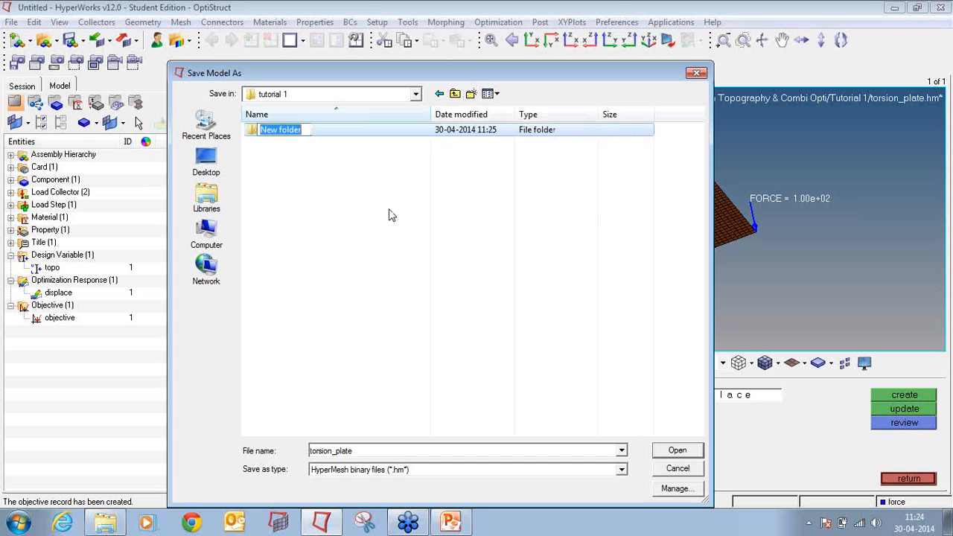
{"action": "type", "text": "case1"}
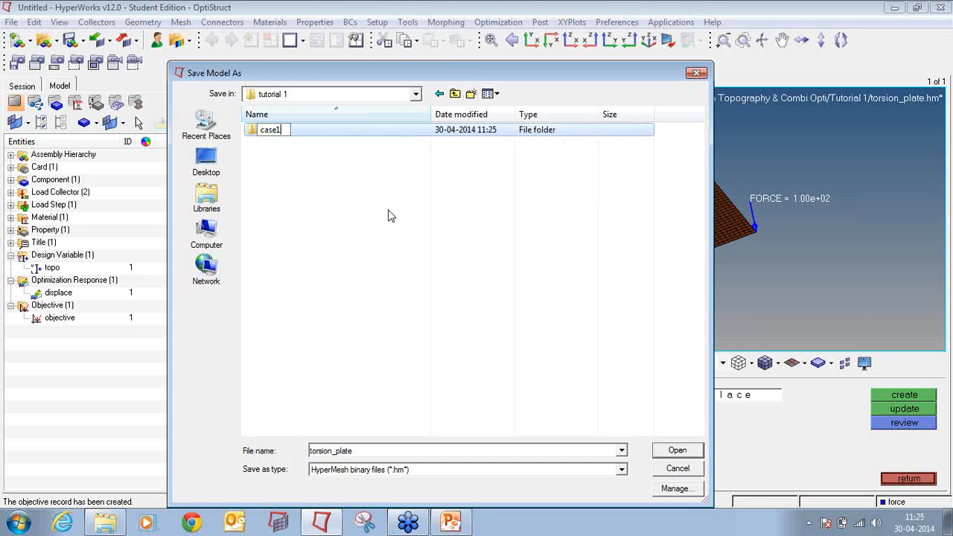
{"action": "key", "text": "Return"}
{"action": "key", "text": "Return"}
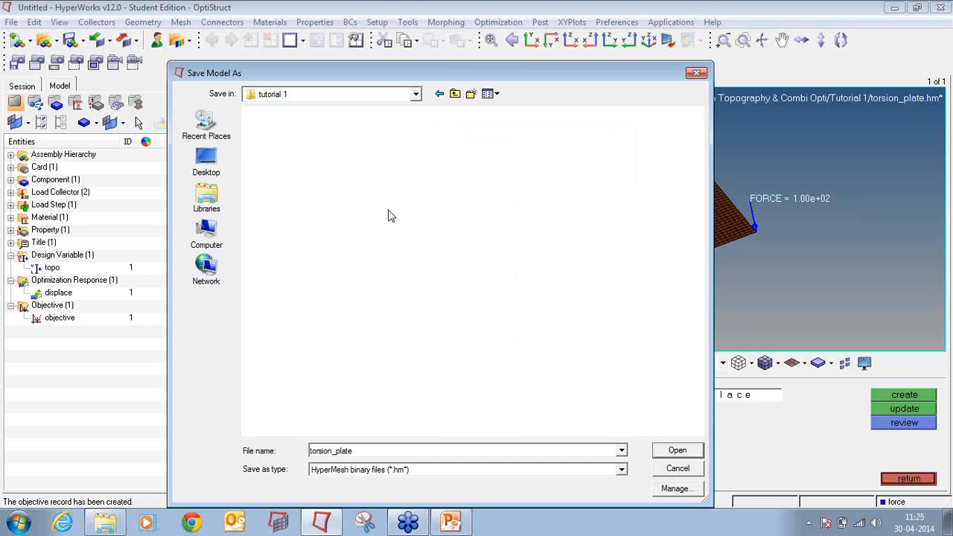
{"action": "left_click", "coordinate": [681, 454]}
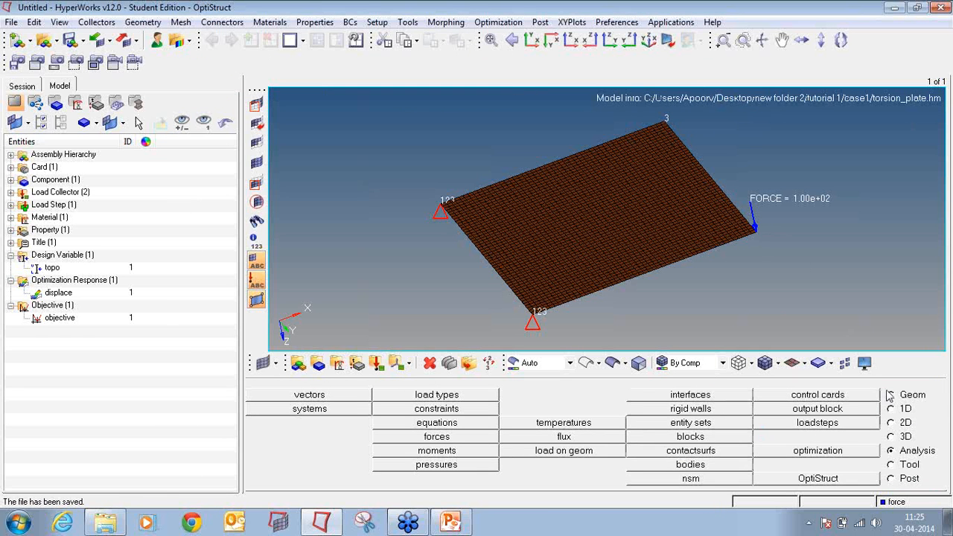
Step: Set up the OptiStruct run of torsion_plate.fem with export options all and run options optimization
{"action": "left_click", "coordinate": [860, 484]}
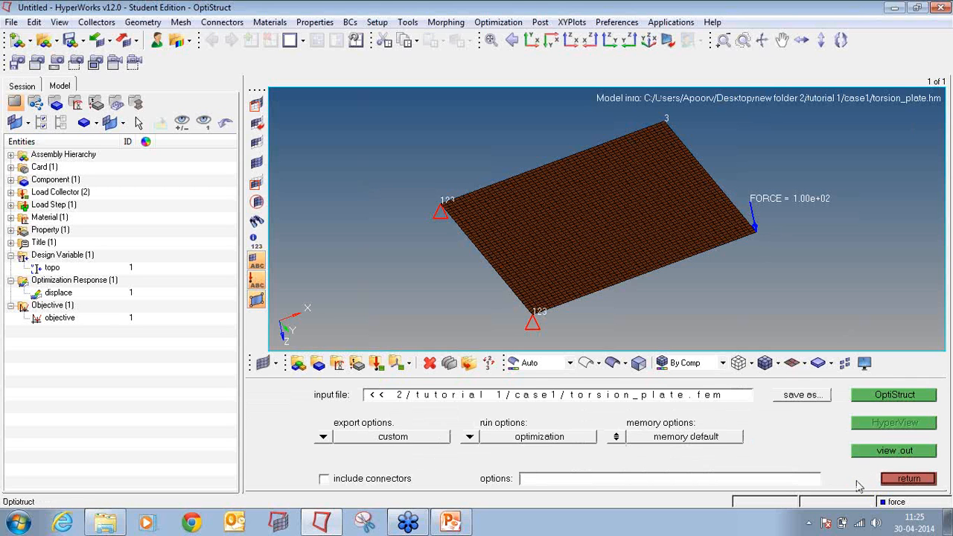
{"action": "left_click", "coordinate": [325, 435]}
{"action": "left_click", "coordinate": [327, 439]}
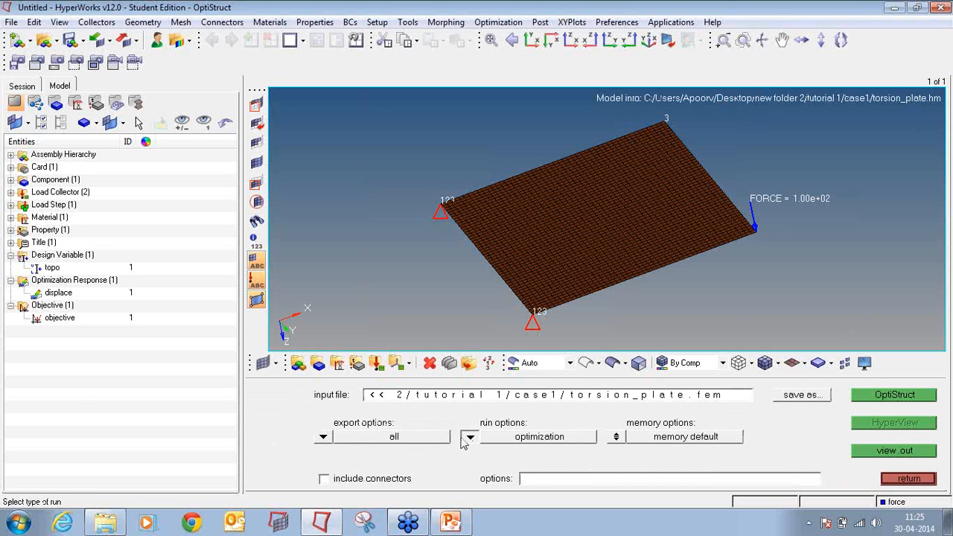
{"action": "left_click", "coordinate": [469, 436]}
{"action": "left_click", "coordinate": [468, 399]}
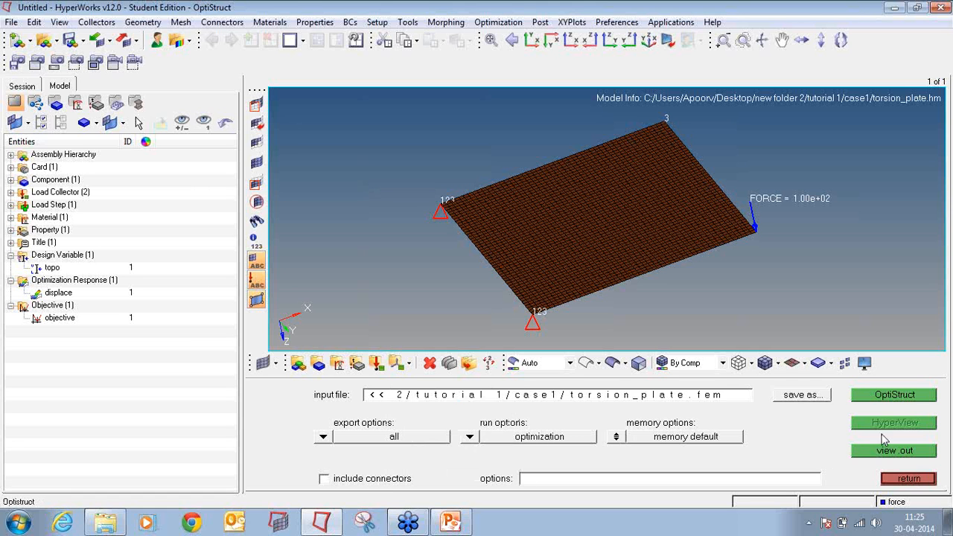
Step: Run the OptiStruct optimization of torsion_plate.fem and open its results in HyperView, closing the solver window and message log
{"action": "left_click", "coordinate": [885, 400]}
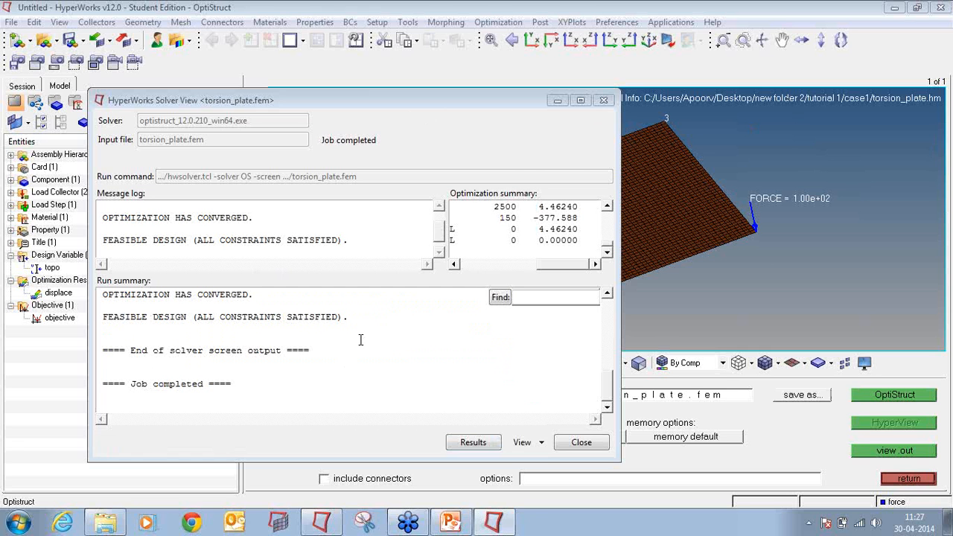
{"action": "left_click", "coordinate": [456, 442]}
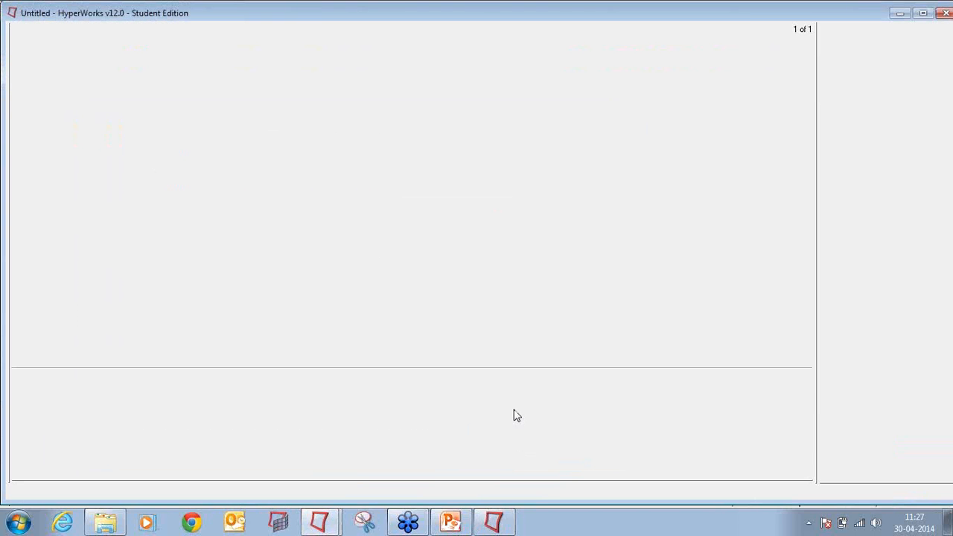
{"action": "left_click", "coordinate": [493, 521]}
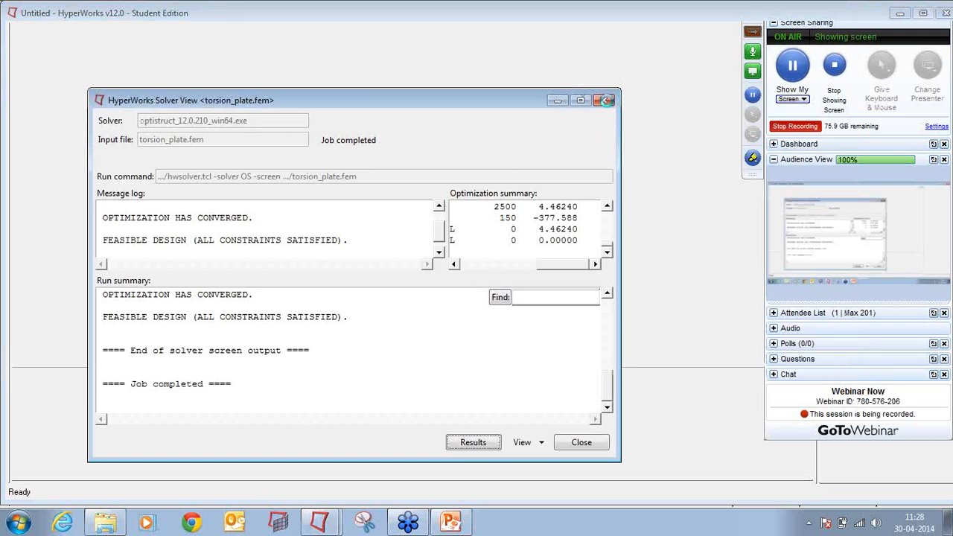
{"action": "left_click", "coordinate": [607, 100]}
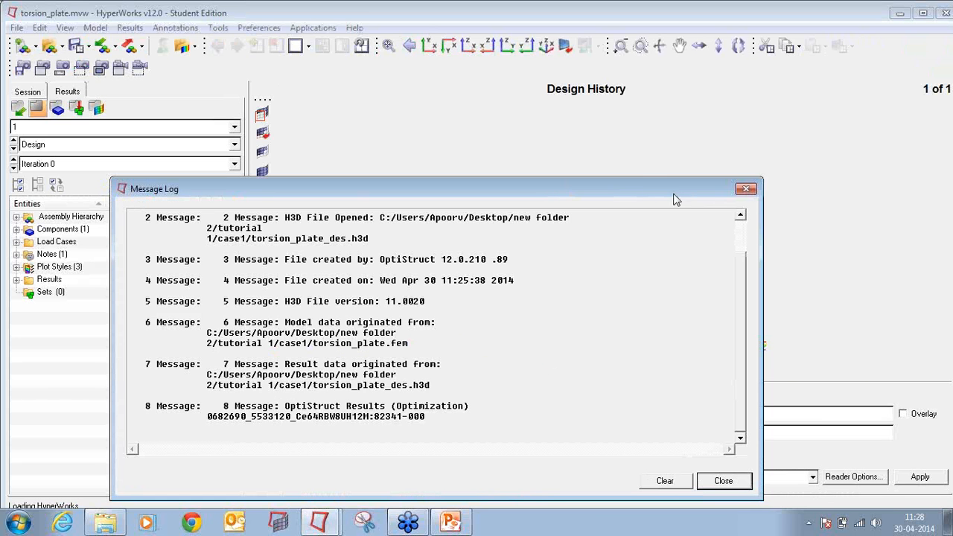
{"action": "left_click", "coordinate": [746, 189]}
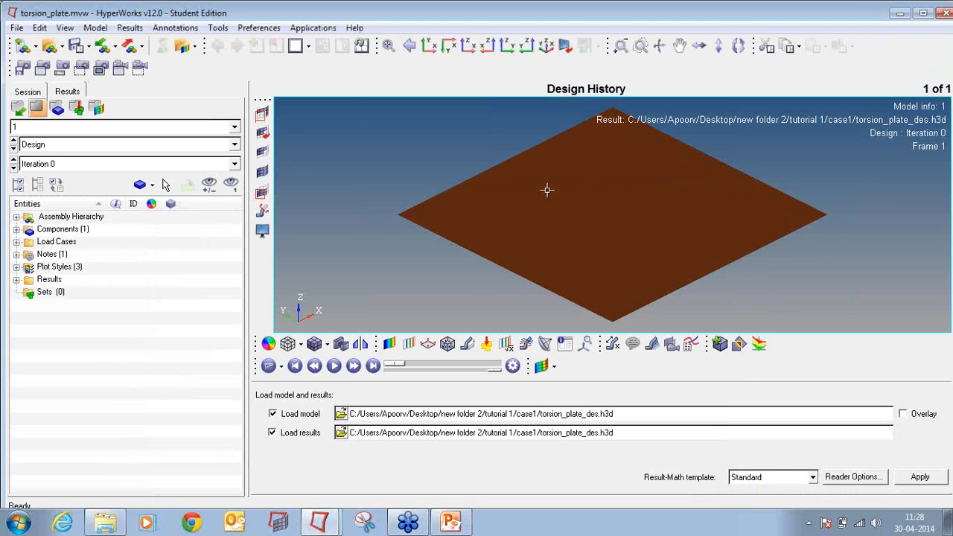
Step: Contour the Shape Change magnitude on the plate for design Iteration 22 and inspect the bead pattern
{"action": "left_click", "coordinate": [235, 165]}
{"action": "scroll", "coordinate": [127, 212], "scroll_direction": "down", "scroll_amount": 6}
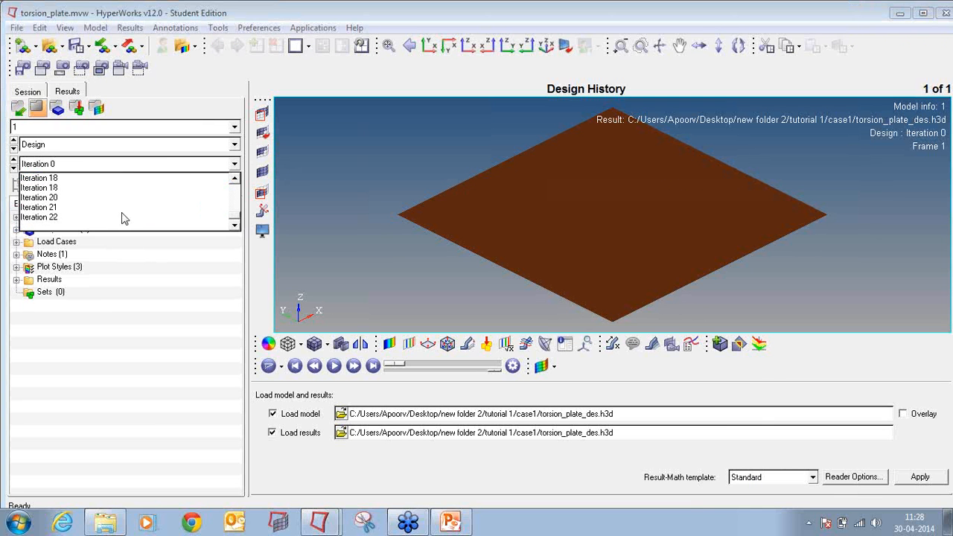
{"action": "left_click", "coordinate": [48, 218]}
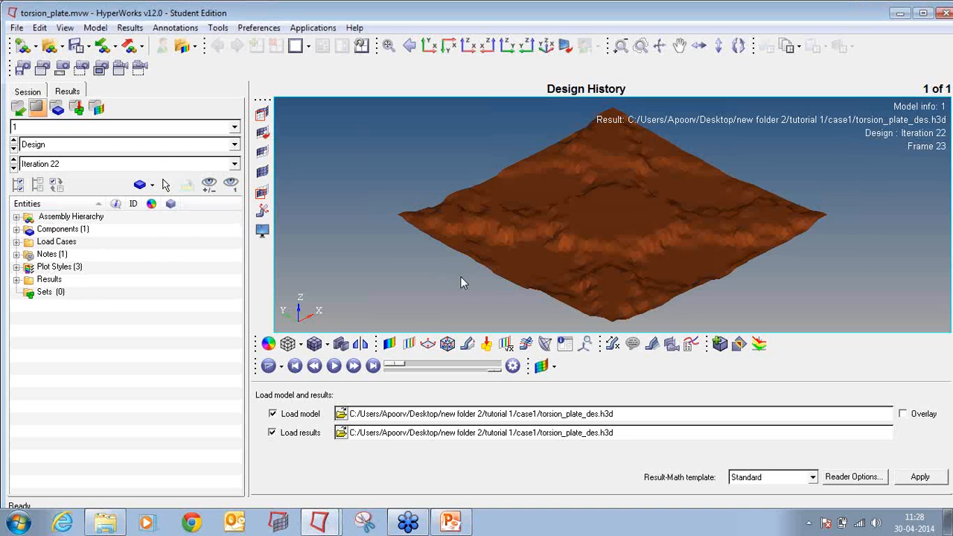
{"action": "left_click", "coordinate": [388, 345]}
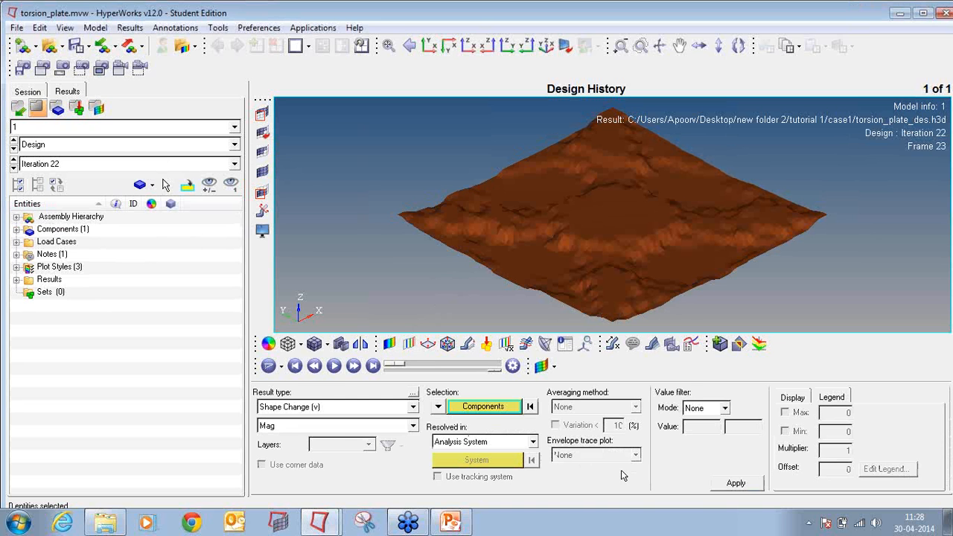
{"action": "left_click", "coordinate": [730, 486]}
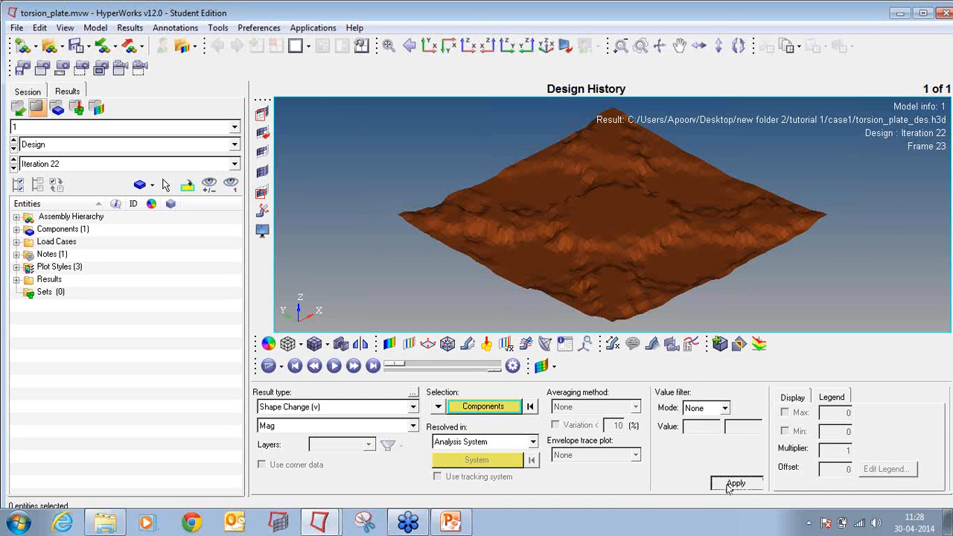
{"action": "mouse_move", "coordinate": [652, 277]}
{"action": "left_mouse_down", "text": "ctrl"}
{"action": "mouse_move", "coordinate": [606, 251]}
{"action": "mouse_move", "coordinate": [596, 262]}
{"action": "left_mouse_up", "text": "ctrl"}
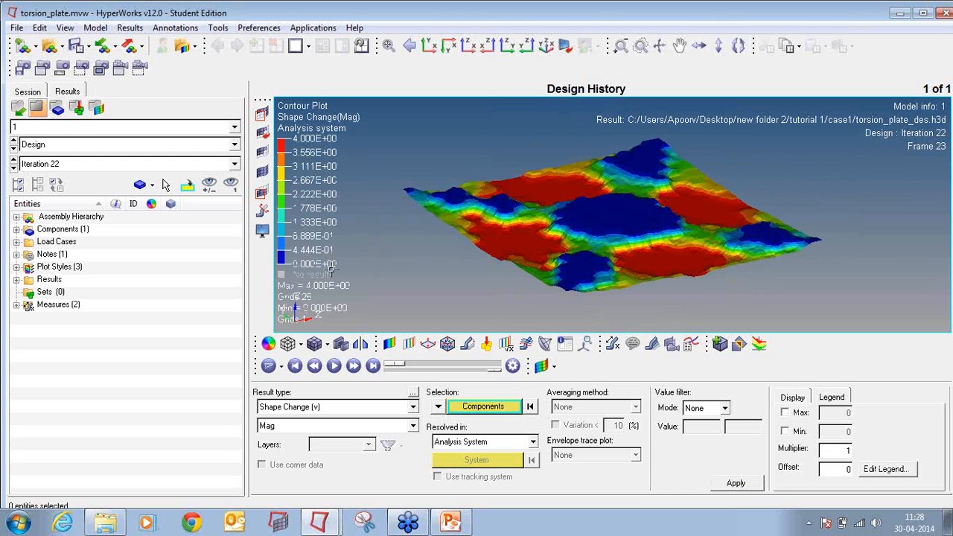
{"action": "mouse_move", "coordinate": [538, 201]}
{"action": "left_mouse_down", "text": "ctrl"}
{"action": "mouse_move", "coordinate": [551, 208]}
{"action": "mouse_move", "coordinate": [589, 196]}
{"action": "mouse_move", "coordinate": [619, 164]}
{"action": "mouse_move", "coordinate": [647, 100]}
{"action": "mouse_move", "coordinate": [641, 146]}
{"action": "mouse_move", "coordinate": [623, 157]}
{"action": "mouse_move", "coordinate": [649, 143]}
{"action": "mouse_move", "coordinate": [630, 192]}
{"action": "mouse_move", "coordinate": [605, 168]}
{"action": "mouse_move", "coordinate": [598, 251]}
{"action": "mouse_move", "coordinate": [513, 236]}
{"action": "mouse_move", "coordinate": [569, 275]}
{"action": "mouse_move", "coordinate": [725, 243]}
{"action": "mouse_move", "coordinate": [730, 272]}
{"action": "mouse_move", "coordinate": [549, 256]}
{"action": "left_mouse_up", "text": "ctrl"}
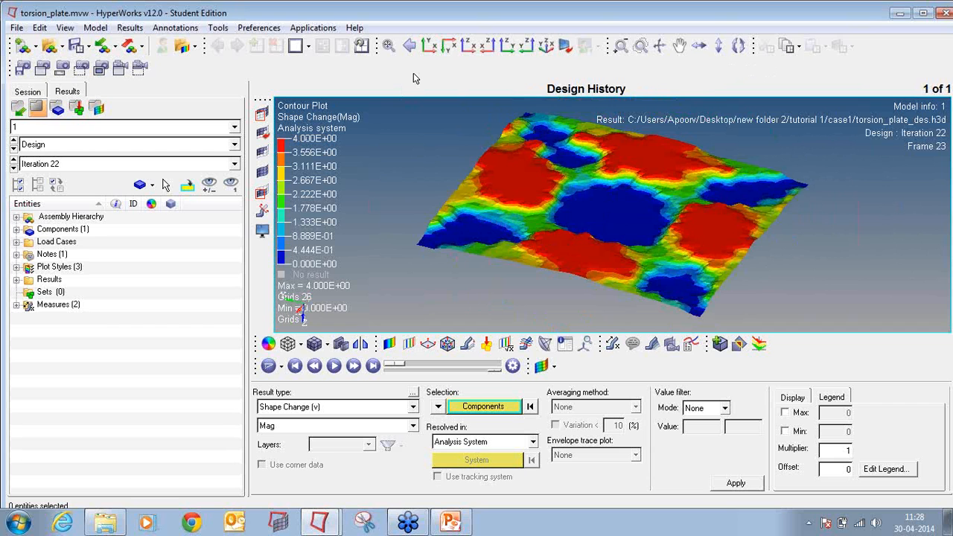
Step: Split the results page into two side-by-side windows
{"action": "left_click", "coordinate": [309, 46]}
{"action": "left_click", "coordinate": [359, 68]}
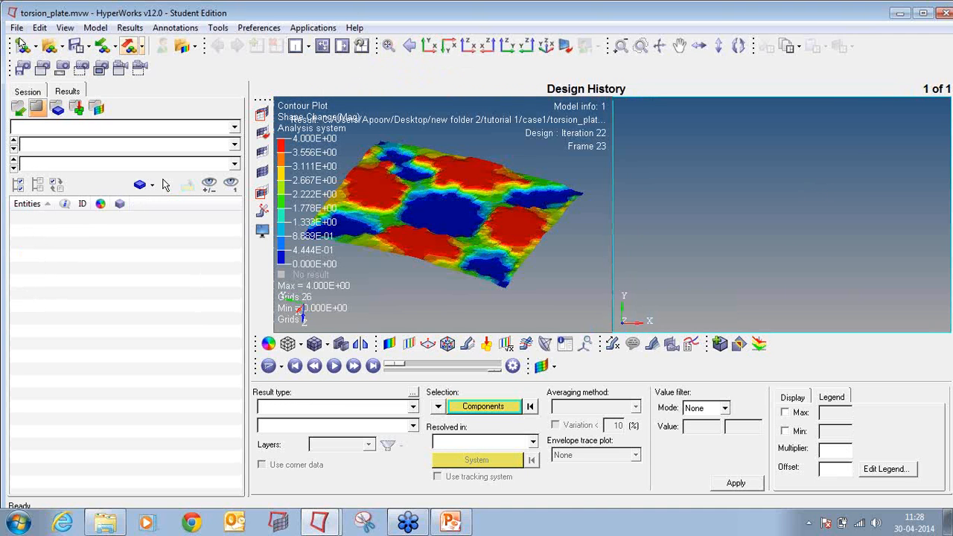
{"action": "left_click", "coordinate": [308, 46]}
{"action": "left_click", "coordinate": [358, 68]}
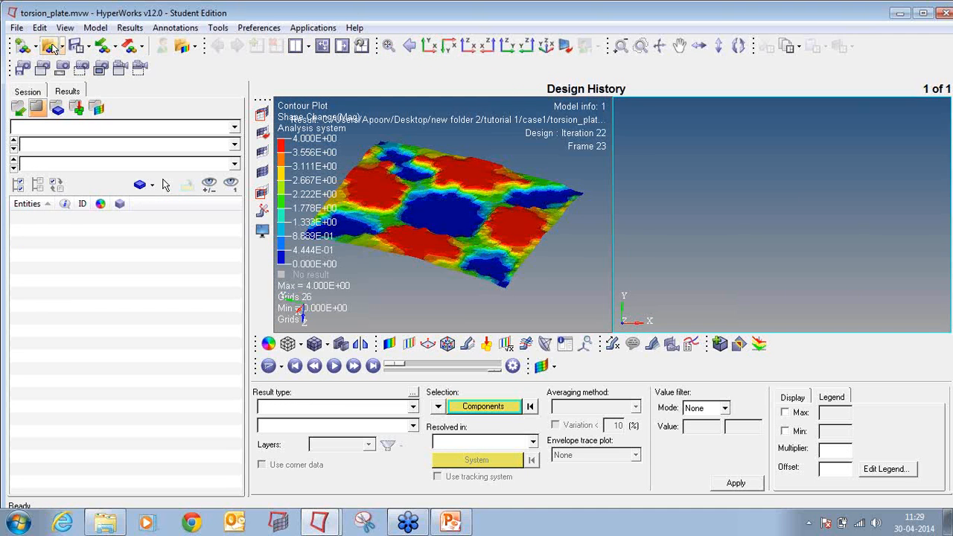
Step: Load torsion_plate_s1.h3d from the case1 folder as model and results in the empty second window
{"action": "double_click", "coordinate": [50, 10]}
{"action": "left_click", "coordinate": [45, 40]}
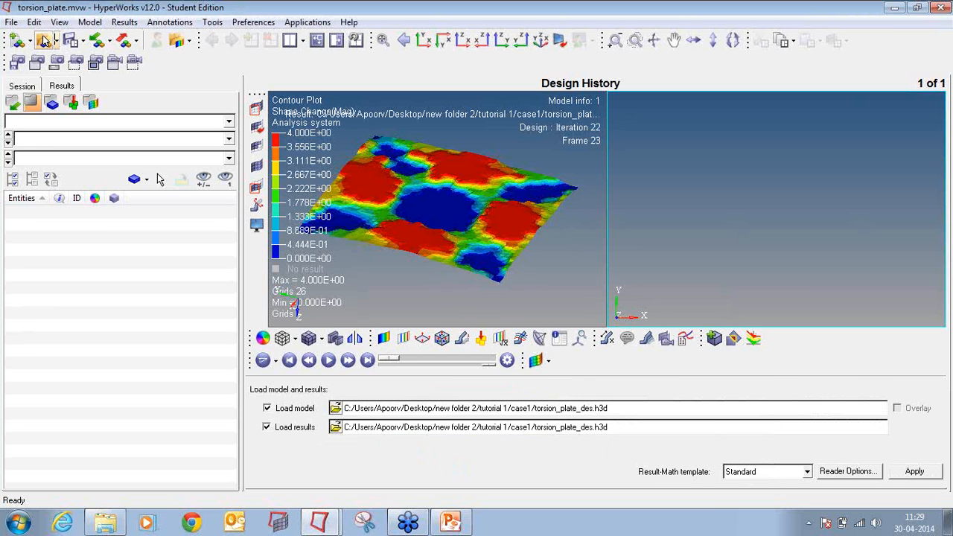
{"action": "left_click", "coordinate": [337, 408]}
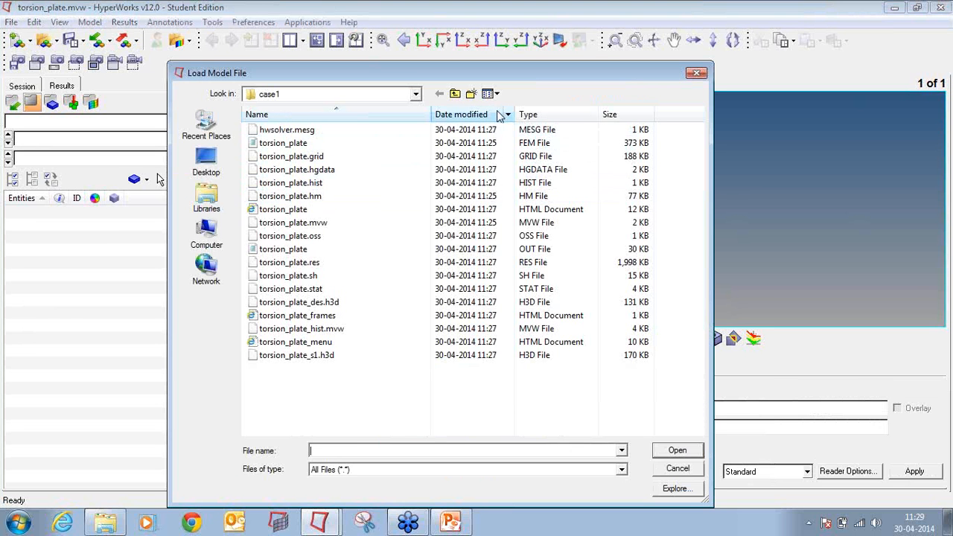
{"action": "left_click", "coordinate": [538, 116]}
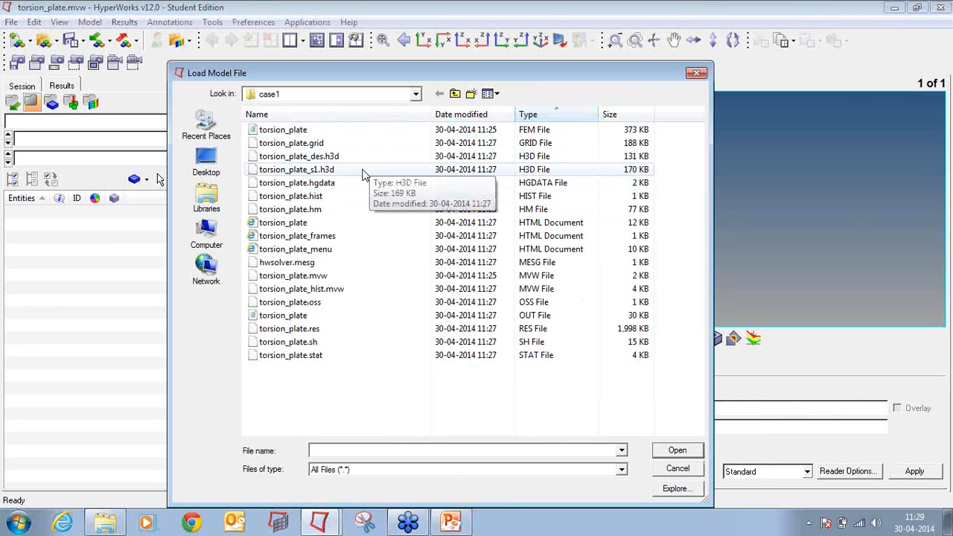
{"action": "double_click", "coordinate": [298, 170]}
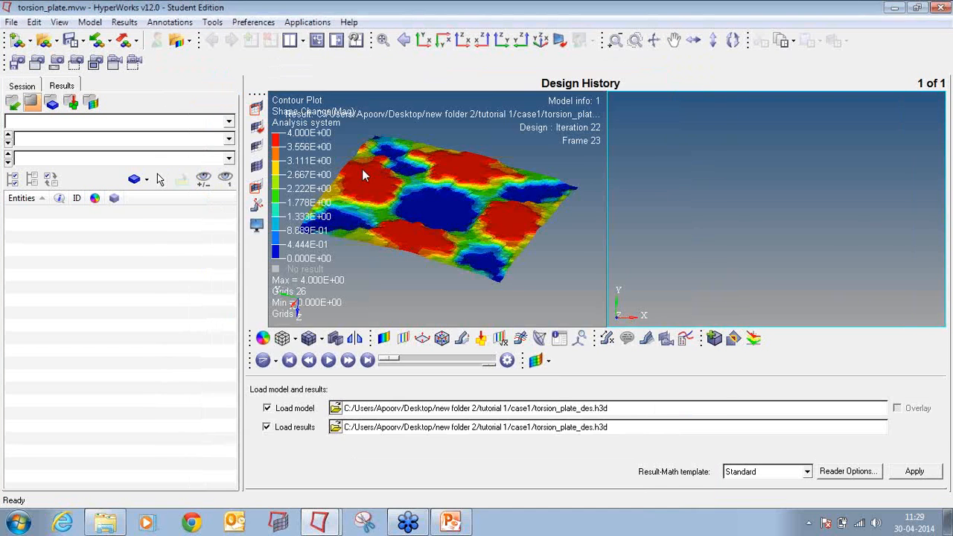
{"action": "left_click", "coordinate": [915, 471]}
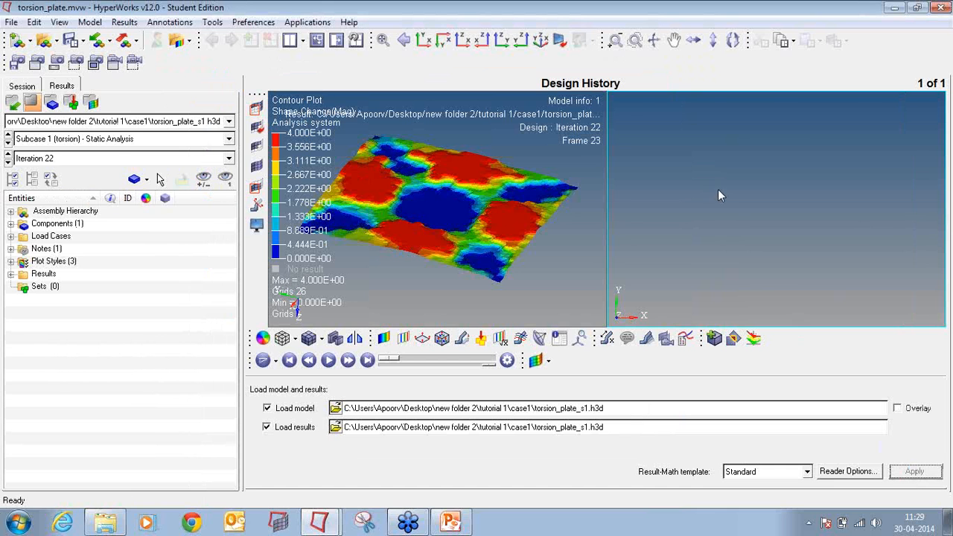
Step: Contour the Displacement magnitude for Iteration 0 of the torsion subcase in the second window
{"action": "left_click", "coordinate": [81, 159]}
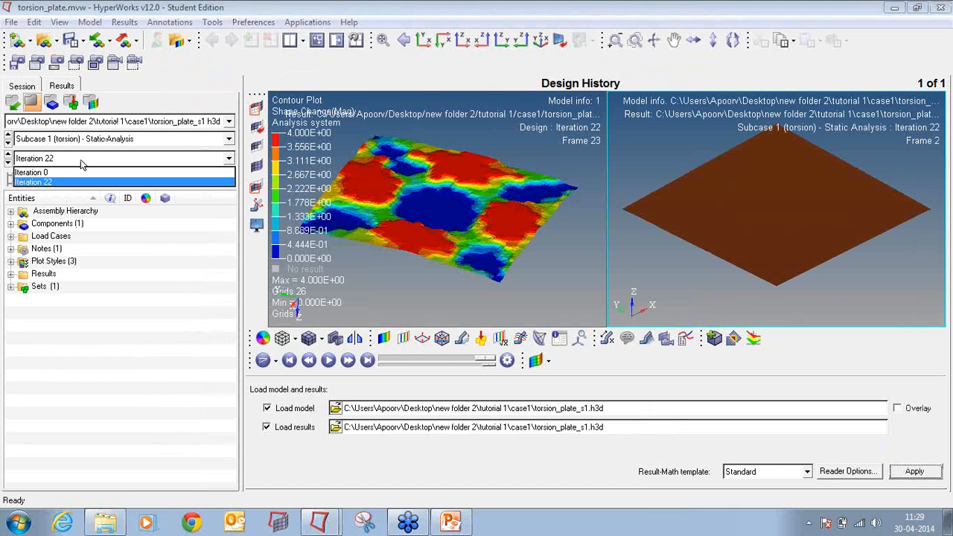
{"action": "left_click", "coordinate": [67, 171]}
{"action": "left_click", "coordinate": [384, 339]}
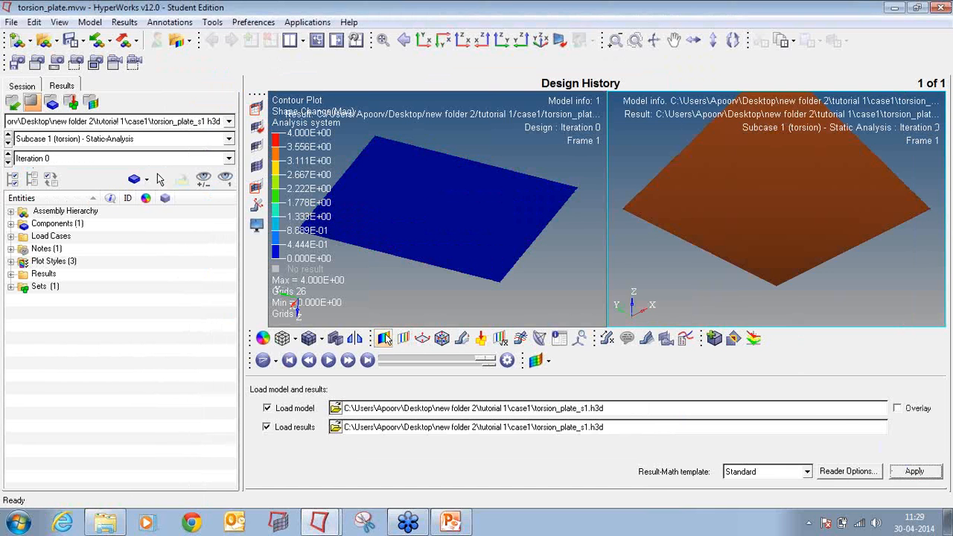
{"action": "left_click", "coordinate": [682, 237]}
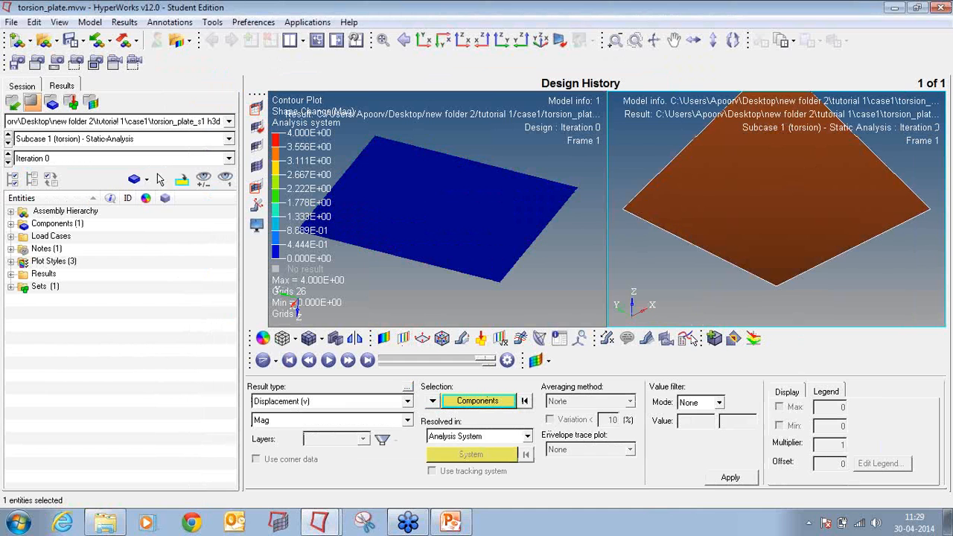
{"action": "left_click", "coordinate": [712, 483]}
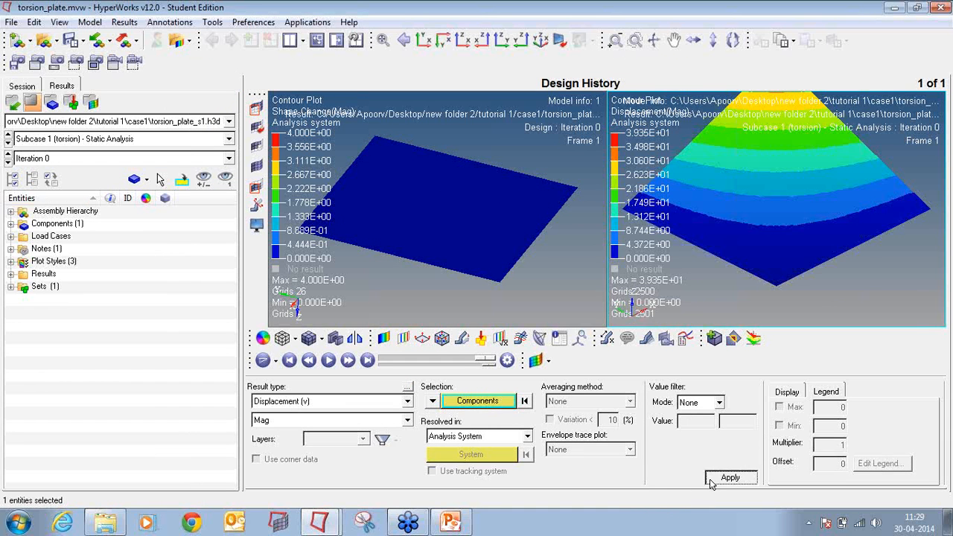
{"action": "mouse_move", "coordinate": [783, 246]}
{"action": "left_mouse_down", "text": "ctrl"}
{"action": "mouse_move", "coordinate": [775, 209]}
{"action": "mouse_move", "coordinate": [706, 195]}
{"action": "mouse_move", "coordinate": [748, 214]}
{"action": "left_mouse_up", "text": "ctrl"}
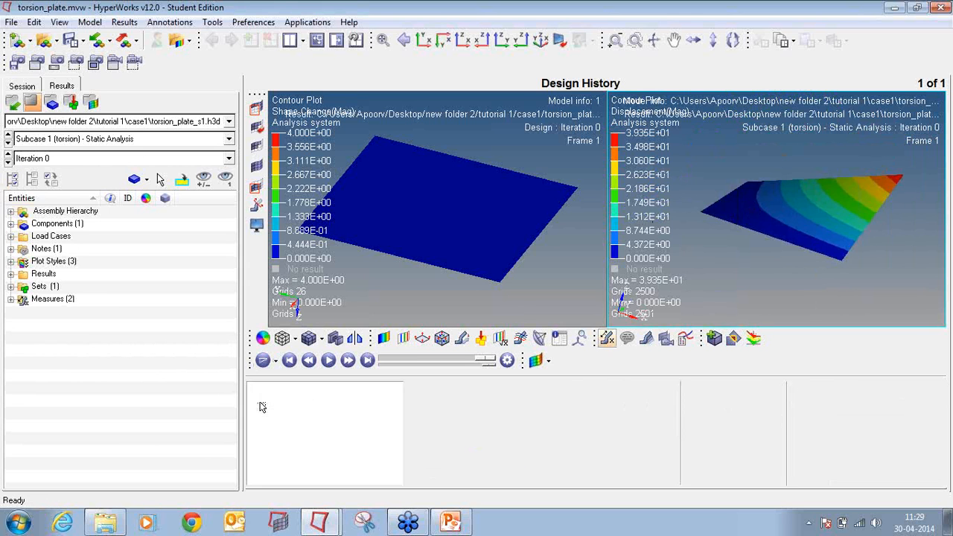
Step: Display the Static MinMax Result measure on the displacement plot with only the maximum shown
{"action": "left_click", "coordinate": [256, 406]}
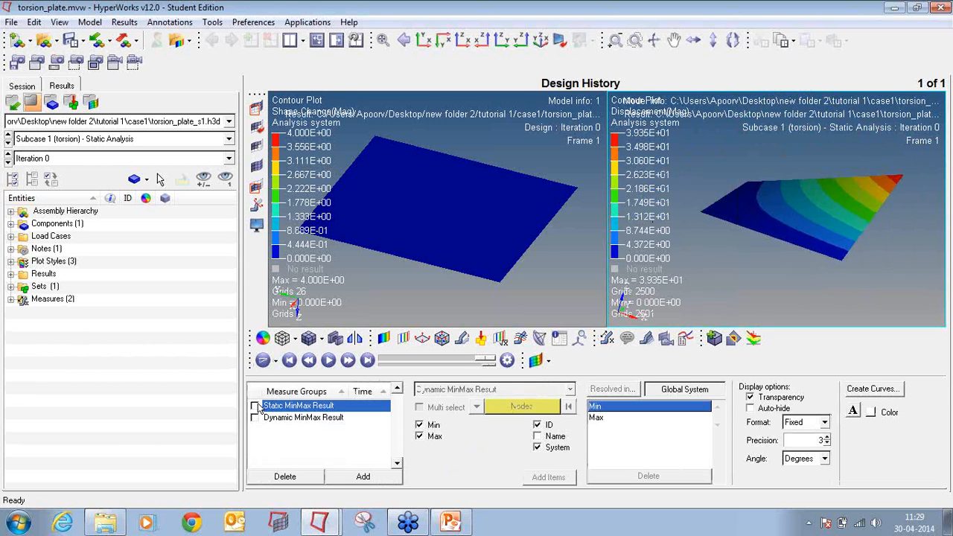
{"action": "left_click", "coordinate": [420, 425]}
{"action": "scroll", "coordinate": [772, 211], "scroll_direction": "down", "scroll_amount": 3}
{"action": "right_click_drag", "start_coordinate": [772, 210], "coordinate": [770, 210], "text": "ctrl"}
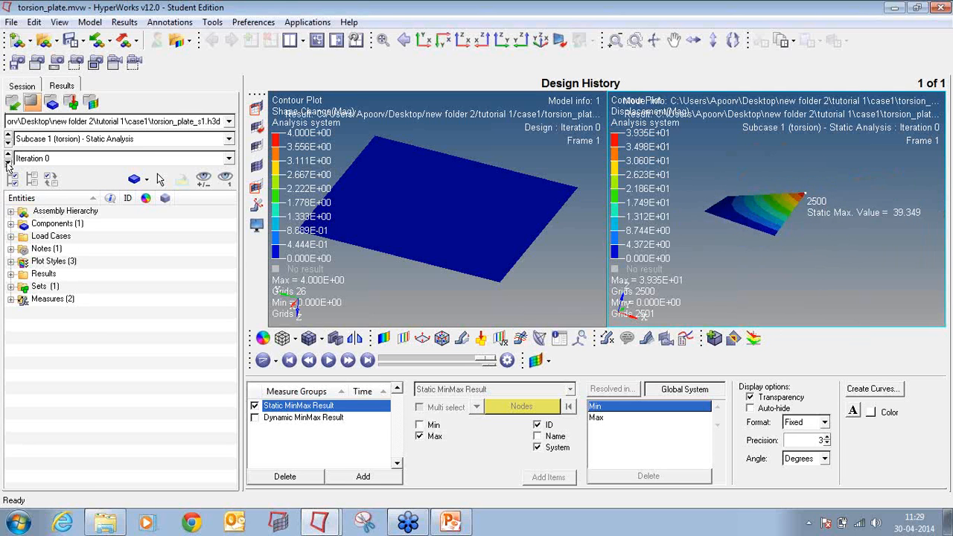
Step: Switch the torsion subcase to Iteration 22 and reapply the Displacement magnitude contour to update the maximum label
{"action": "left_click", "coordinate": [229, 162]}
{"action": "left_click", "coordinate": [100, 183]}
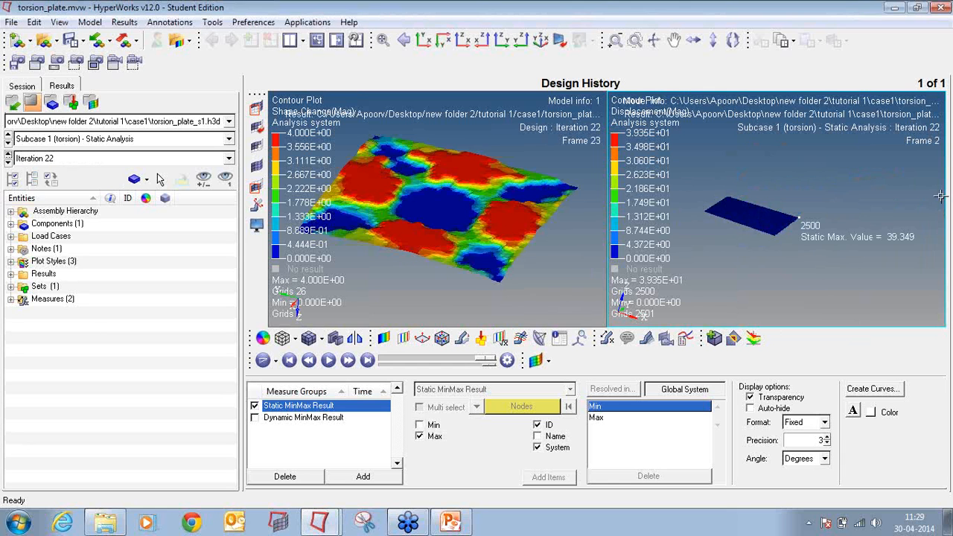
{"action": "mouse_move", "coordinate": [909, 225]}
{"action": "left_mouse_down", "text": "ctrl"}
{"action": "mouse_move", "coordinate": [871, 197]}
{"action": "mouse_move", "coordinate": [828, 205]}
{"action": "left_mouse_up", "text": "ctrl"}
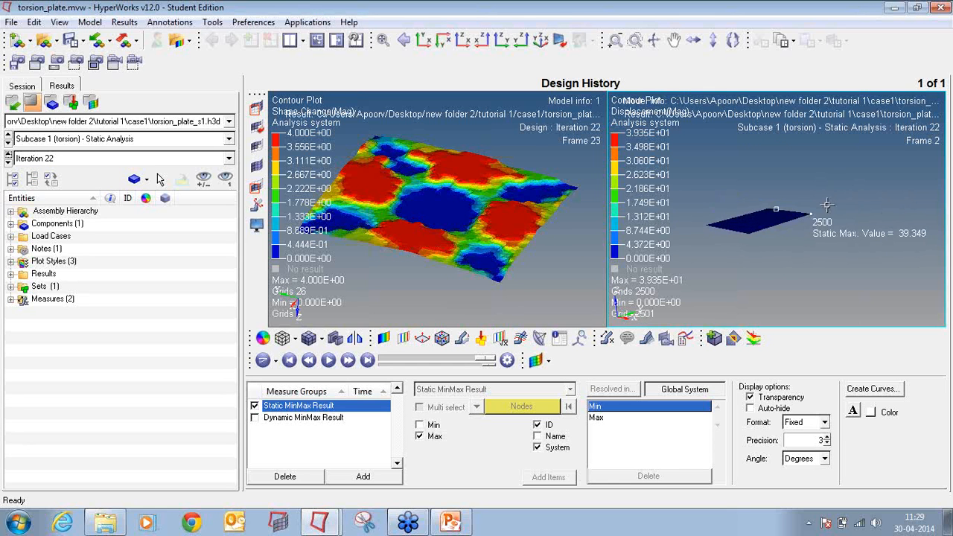
{"action": "scroll", "coordinate": [826, 211], "scroll_direction": "up", "scroll_amount": 5, "text": "ctrl"}
{"action": "right_click_drag", "start_coordinate": [787, 226], "coordinate": [869, 228], "text": "ctrl"}
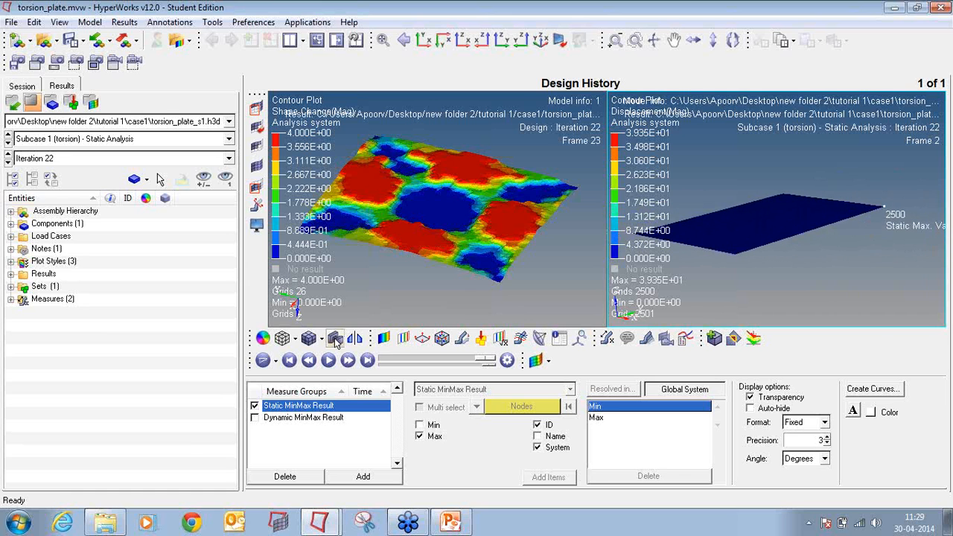
{"action": "left_click", "coordinate": [335, 339]}
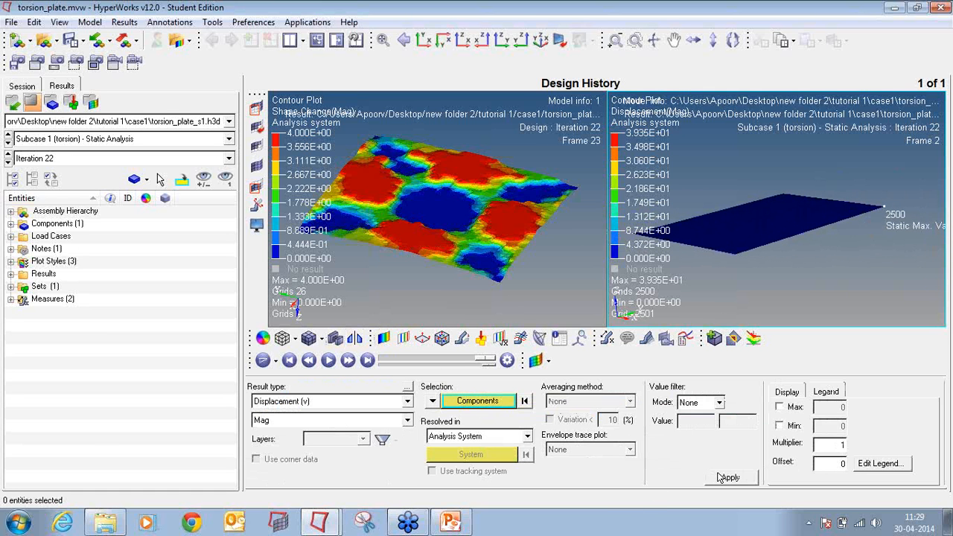
{"action": "left_click", "coordinate": [742, 479]}
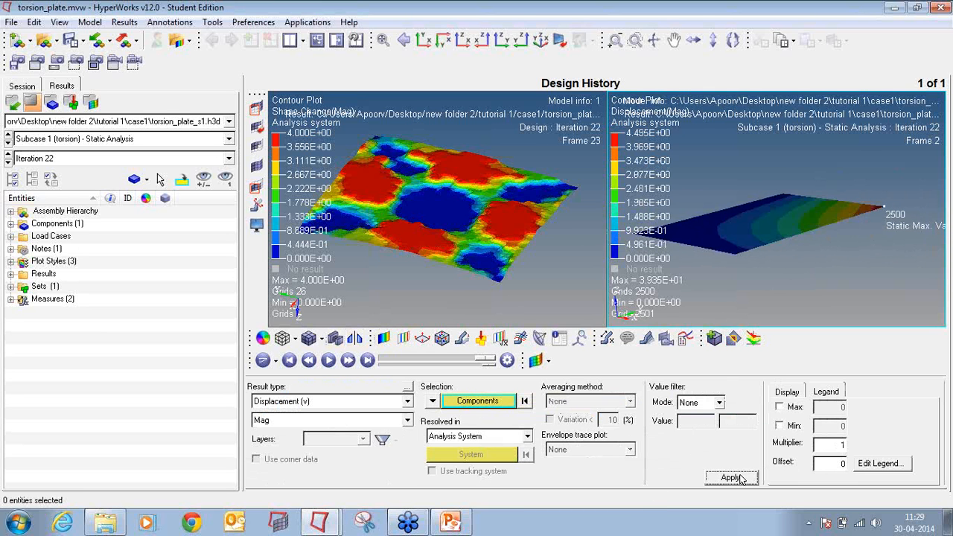
{"action": "scroll", "coordinate": [829, 239], "scroll_direction": "down", "scroll_amount": 5, "text": "ctrl"}
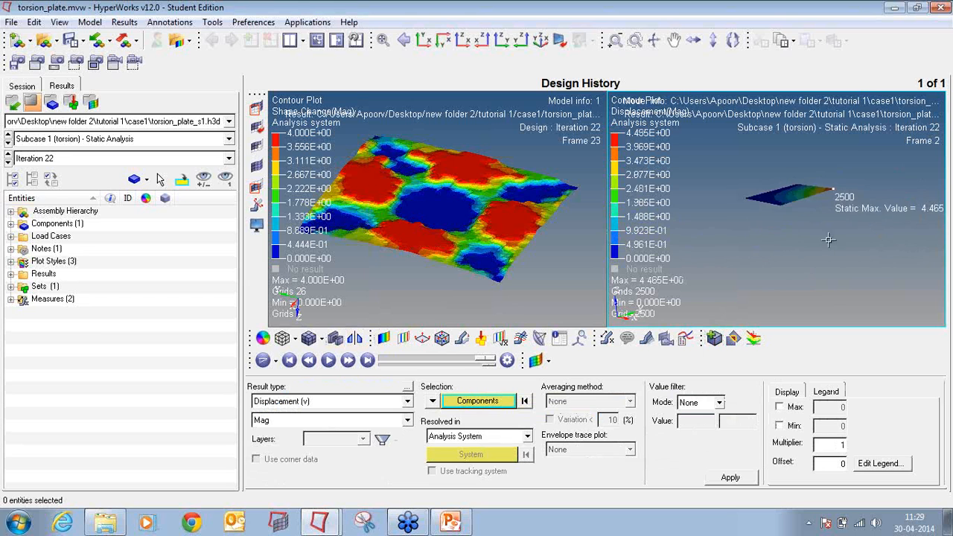
{"action": "right_click_drag", "start_coordinate": [829, 239], "coordinate": [797, 237], "text": "ctrl"}
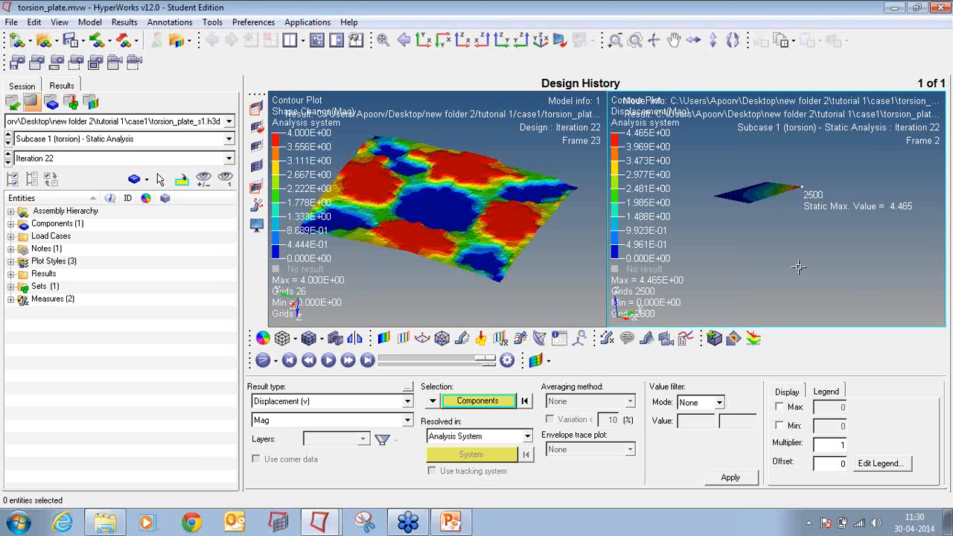
Step: Review the Shape Change contour in the first window, then close HyperView to return to the plate model
{"action": "left_click", "coordinate": [549, 257]}
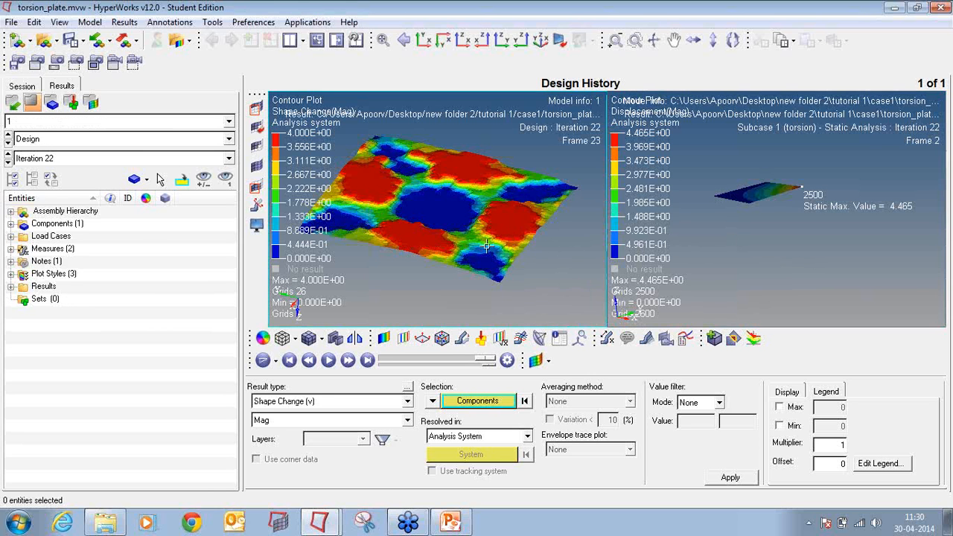
{"action": "right_click_drag", "start_coordinate": [492, 248], "coordinate": [524, 252], "text": "ctrl"}
{"action": "scroll", "coordinate": [522, 250], "scroll_direction": "down", "scroll_amount": 1, "text": "ctrl"}
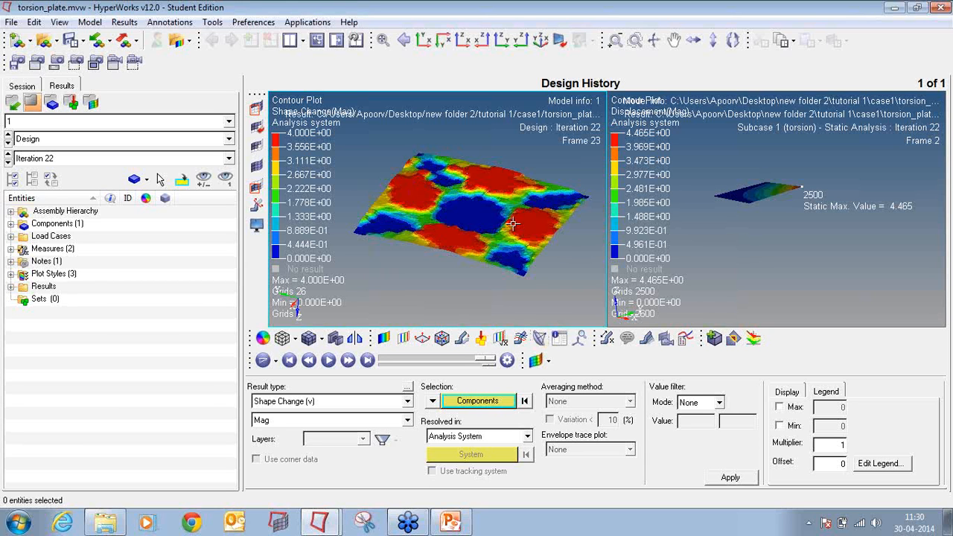
{"action": "left_click", "coordinate": [940, 8]}
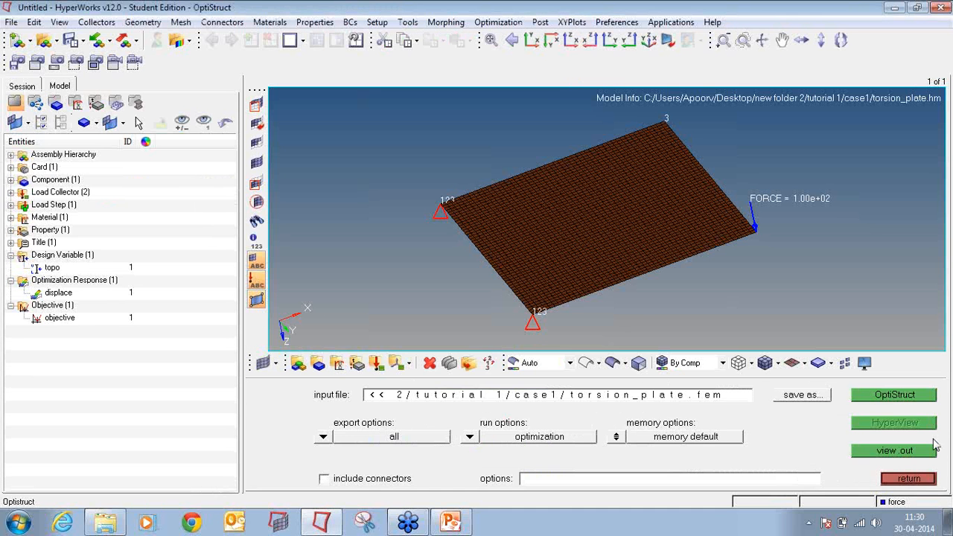
Step: Open the pattern grouping settings of the topography optimization for the design variable topo
{"action": "left_click", "coordinate": [908, 479]}
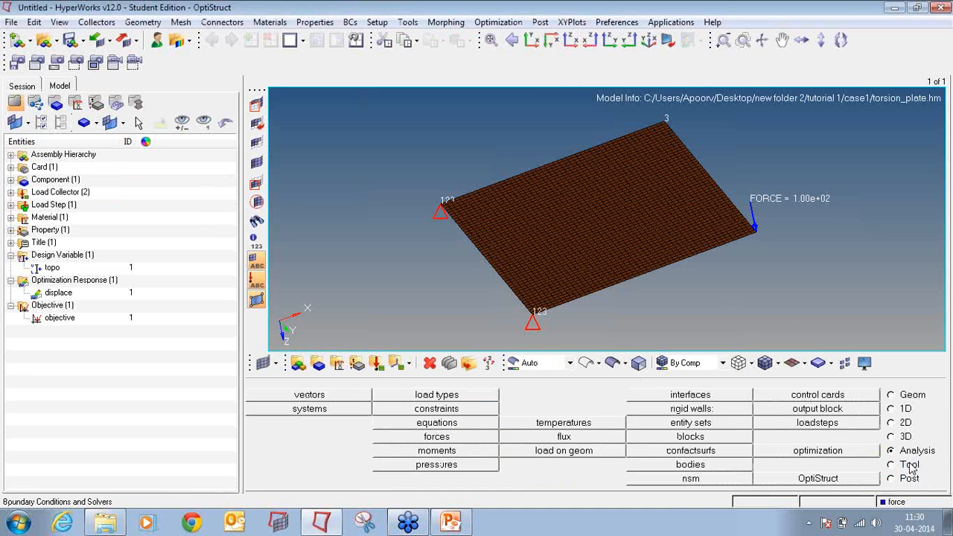
{"action": "left_click", "coordinate": [818, 452]}
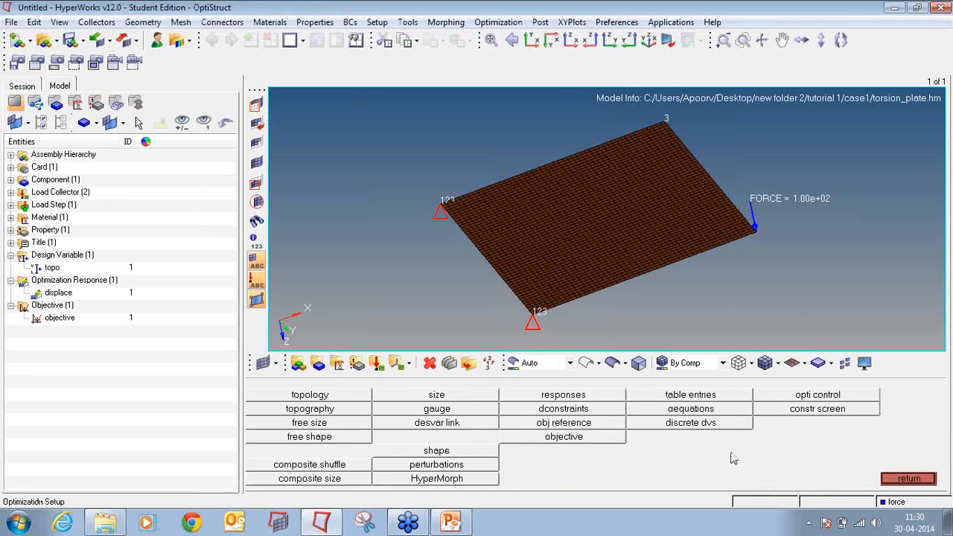
{"action": "left_click", "coordinate": [350, 412]}
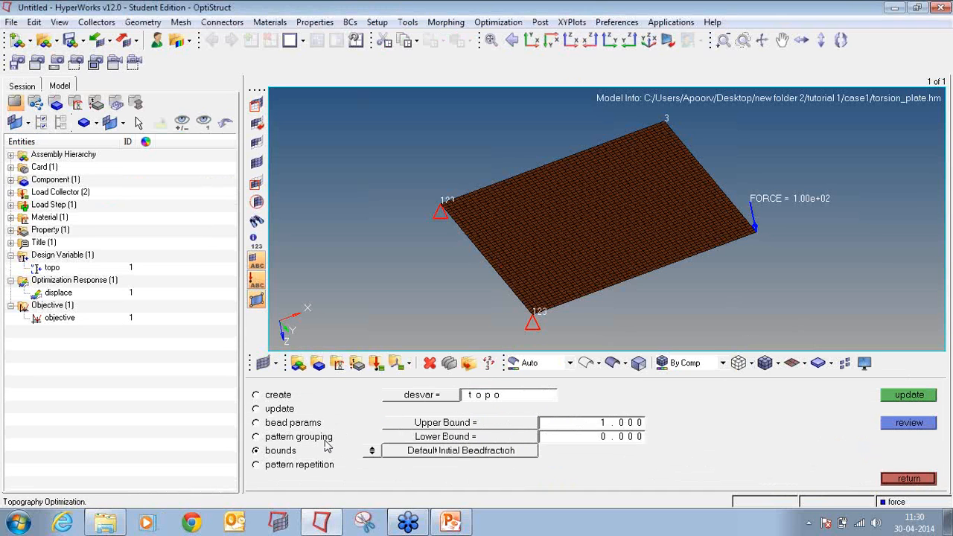
{"action": "left_click", "coordinate": [325, 440]}
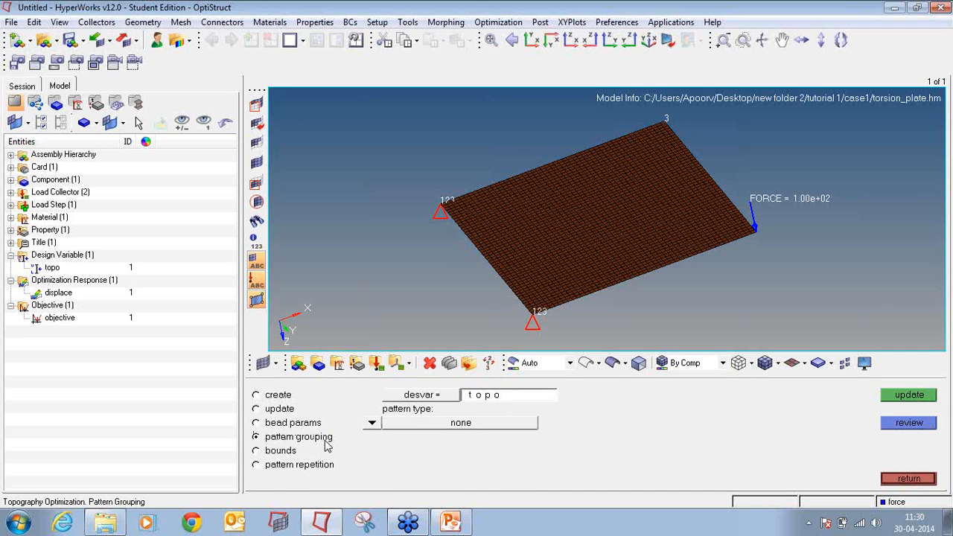
{"action": "left_click", "coordinate": [409, 399]}
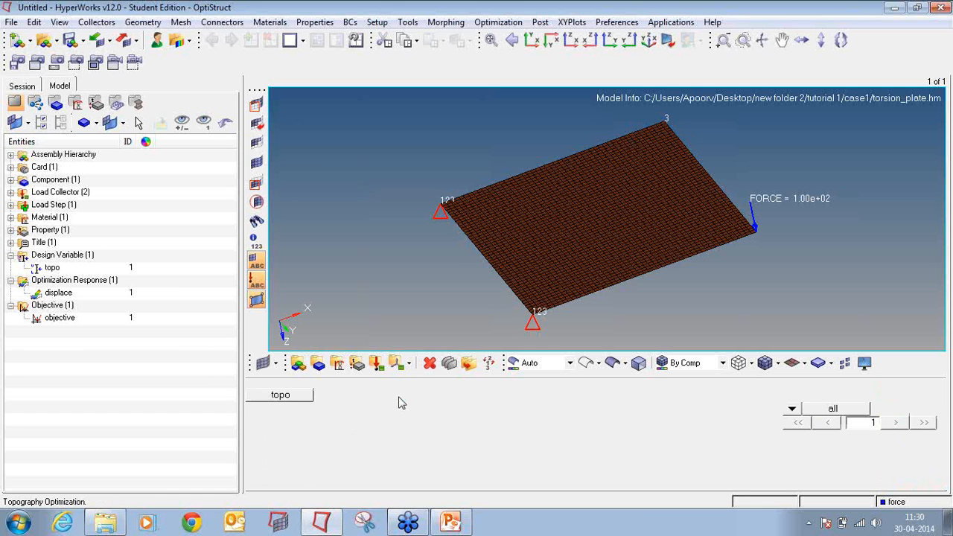
{"action": "left_click", "coordinate": [305, 399]}
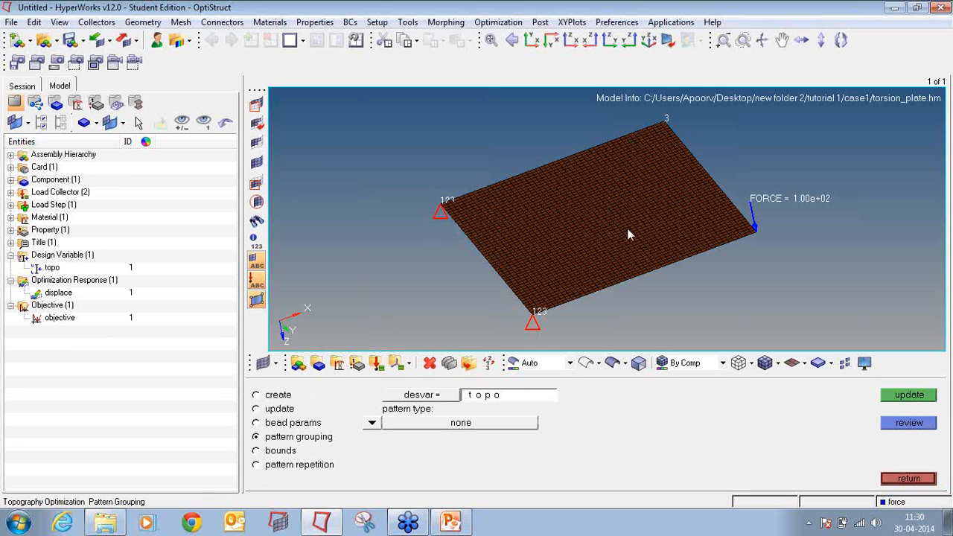
Step: Choose linear pattern grouping with the loaded corner as anchor node and the diagonally opposite constrained corner as first node
{"action": "mouse_move", "coordinate": [637, 287]}
{"action": "left_mouse_down", "text": "ctrl"}
{"action": "mouse_move", "coordinate": [594, 299]}
{"action": "mouse_move", "coordinate": [530, 264]}
{"action": "mouse_move", "coordinate": [605, 288]}
{"action": "left_mouse_up", "text": "ctrl"}
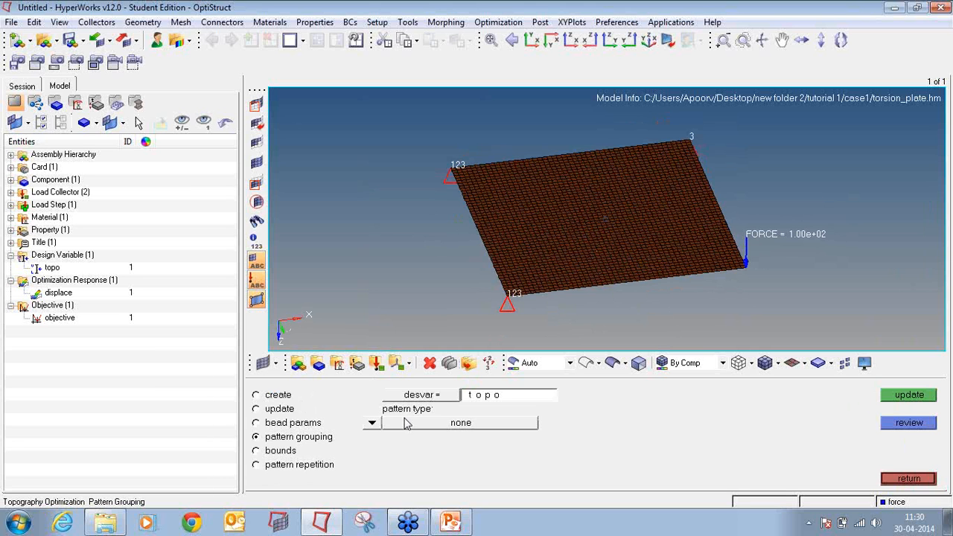
{"action": "left_click", "coordinate": [372, 425]}
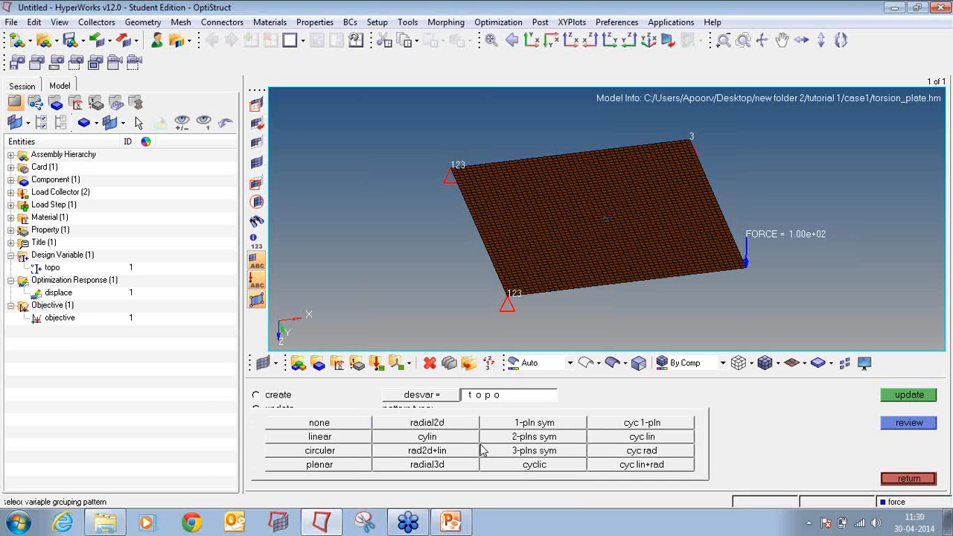
{"action": "left_click", "coordinate": [331, 441]}
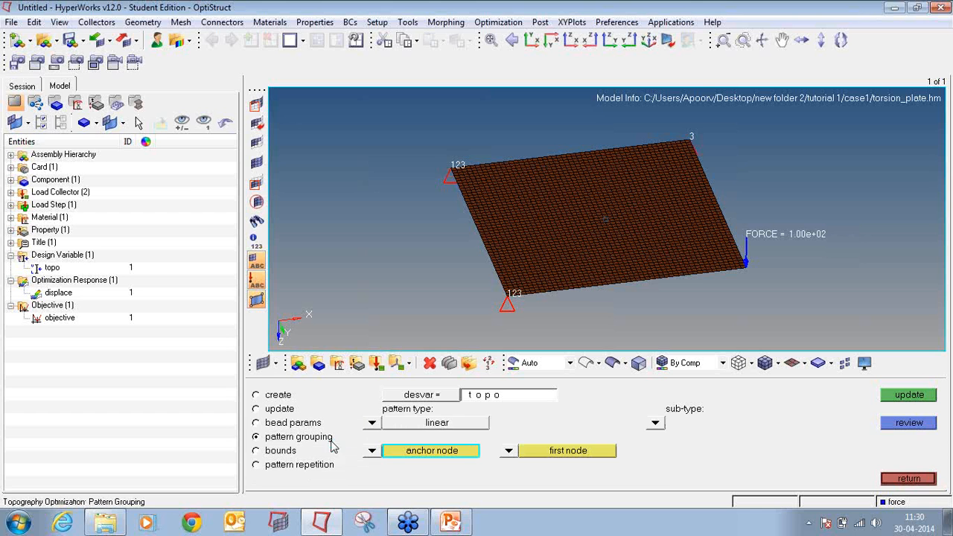
{"action": "left_click_drag", "start_coordinate": [765, 271], "coordinate": [755, 271], "text": "ctrl"}
{"action": "scroll", "coordinate": [753, 269], "scroll_direction": "up", "scroll_amount": 4, "text": "ctrl"}
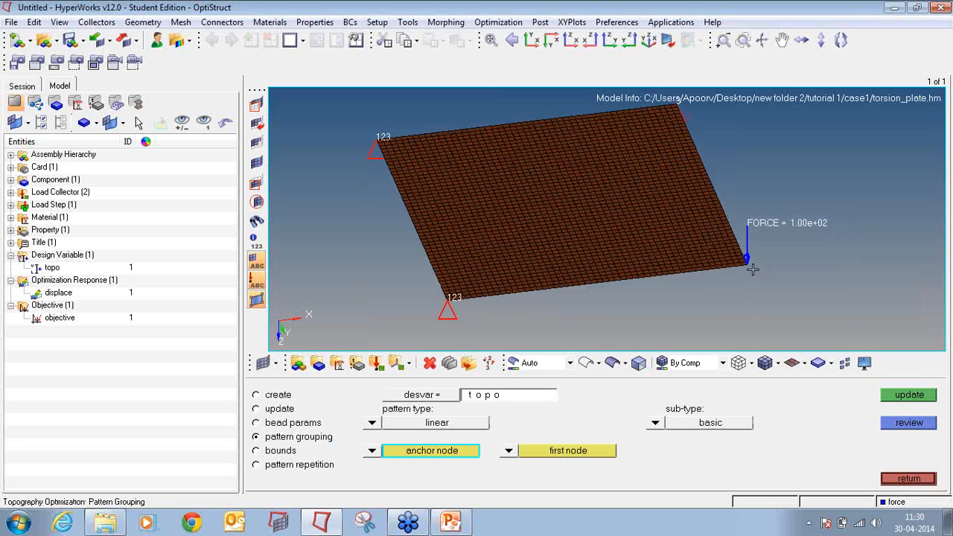
{"action": "left_click", "coordinate": [748, 262]}
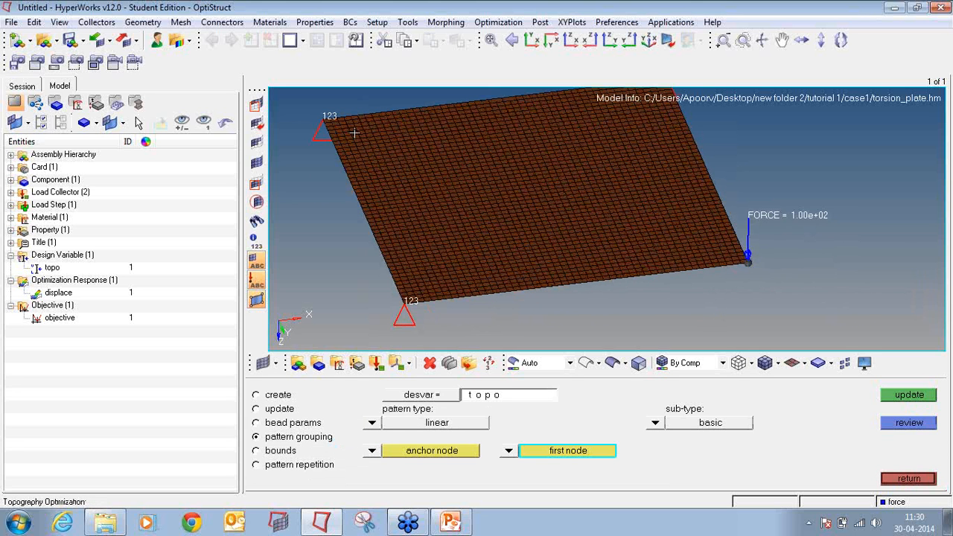
{"action": "scroll", "coordinate": [325, 115], "scroll_direction": "up", "scroll_amount": 2, "text": "ctrl"}
{"action": "left_click", "coordinate": [325, 115]}
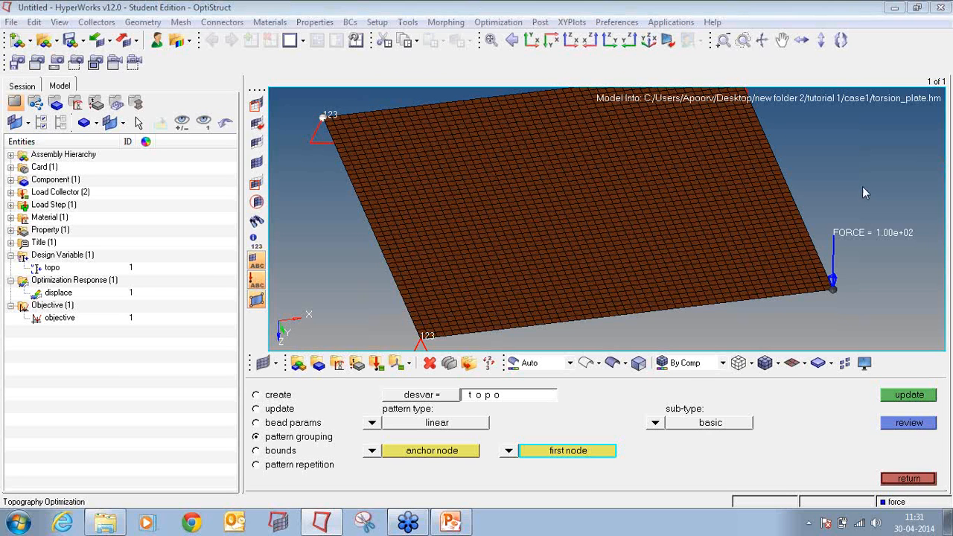
{"action": "mouse_move", "coordinate": [804, 227]}
{"action": "left_mouse_down"}
{"action": "mouse_move", "coordinate": [732, 339]}
{"action": "mouse_move", "coordinate": [778, 213]}
{"action": "left_mouse_up"}
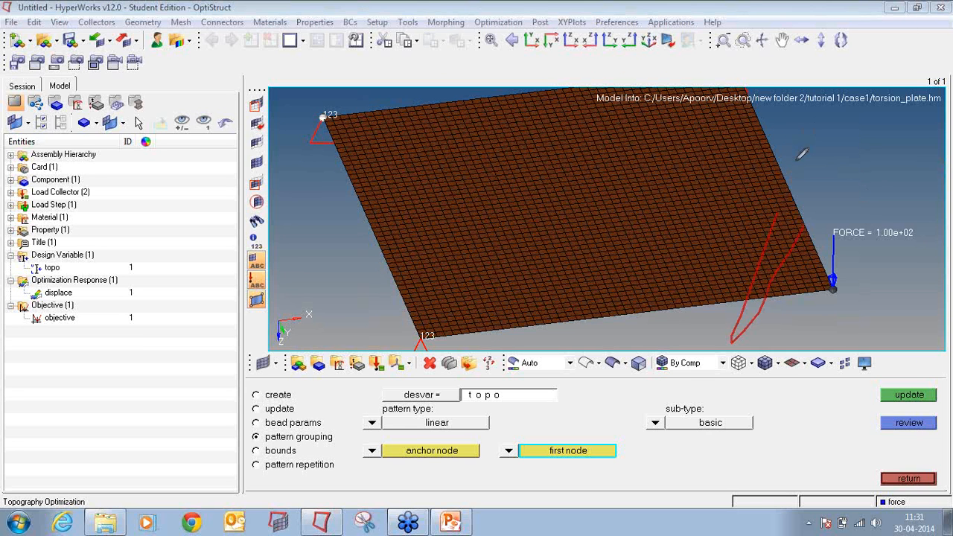
{"action": "left_click_drag", "start_coordinate": [794, 164], "coordinate": [668, 346]}
{"action": "key", "text": "Escape"}
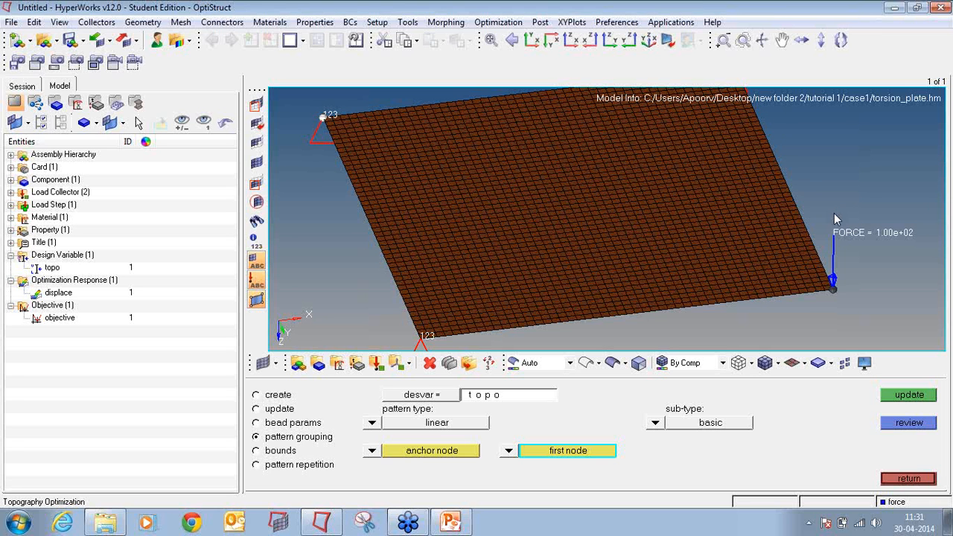
{"action": "left_click_drag", "start_coordinate": [821, 186], "coordinate": [789, 223], "text": "ctrl"}
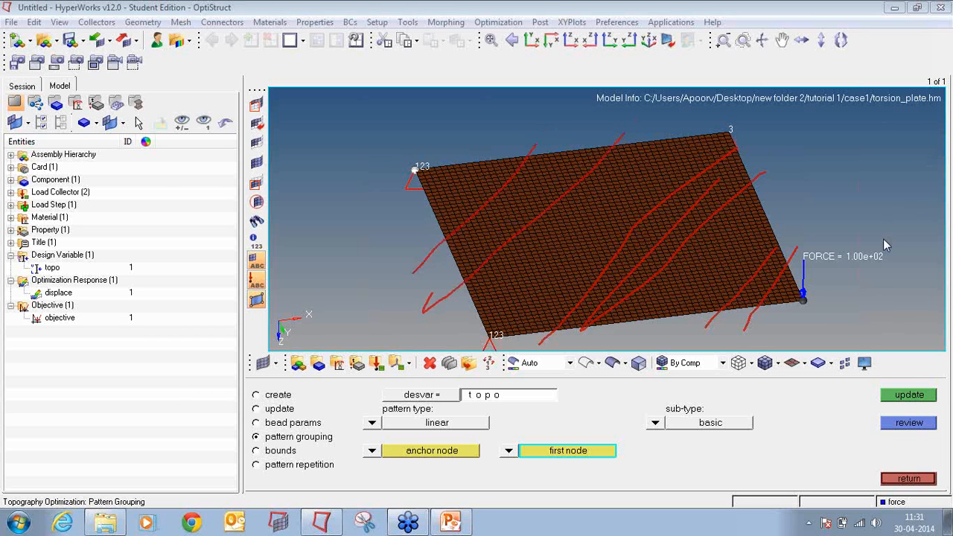
{"action": "key", "text": "Escape"}
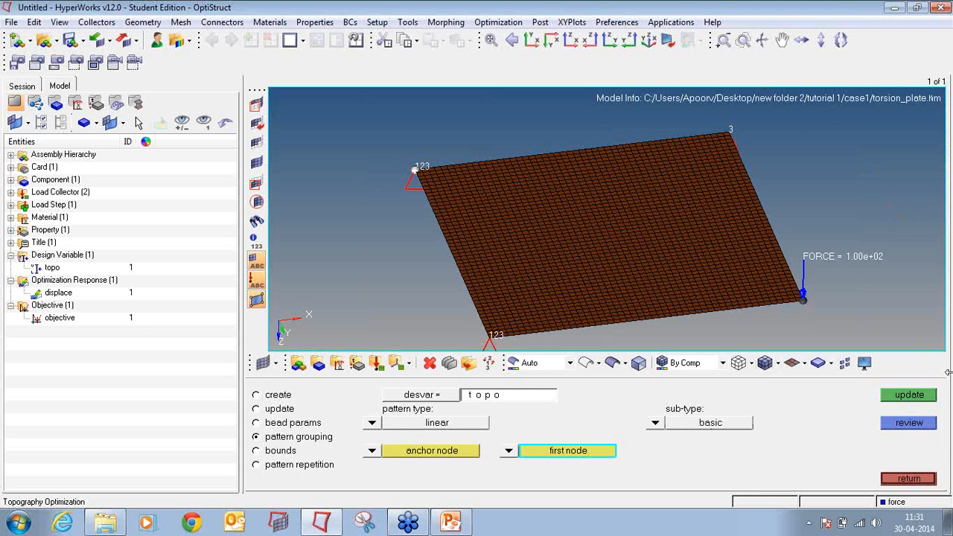
Step: Update the topo design variable with the linear pattern grouping and leave the topography settings
{"action": "left_click", "coordinate": [922, 401]}
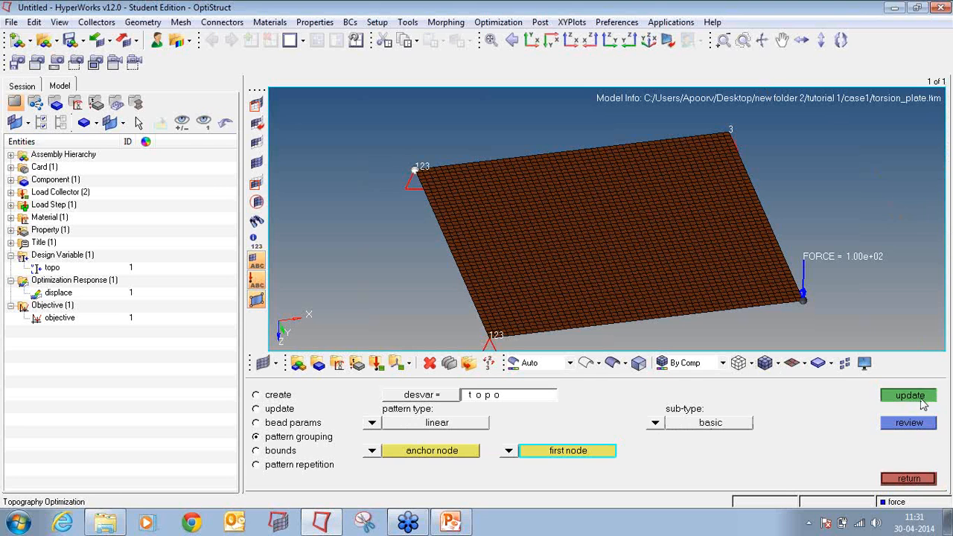
{"action": "left_click", "coordinate": [907, 479]}
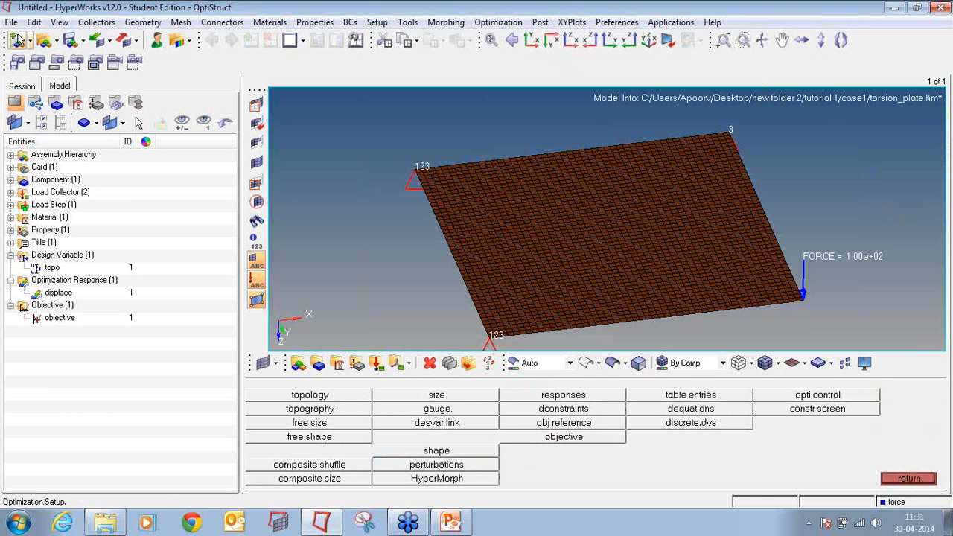
Step: Save the model as torsion_plate in a new folder named case2 under tutorial 1
{"action": "left_click", "coordinate": [14, 23]}
{"action": "mouse_move", "coordinate": [37, 96]}
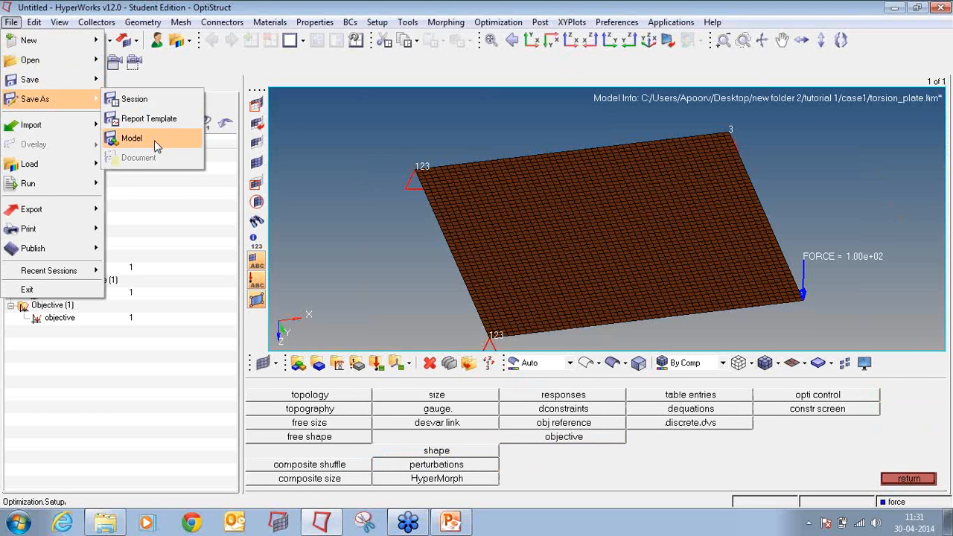
{"action": "left_click", "coordinate": [146, 139]}
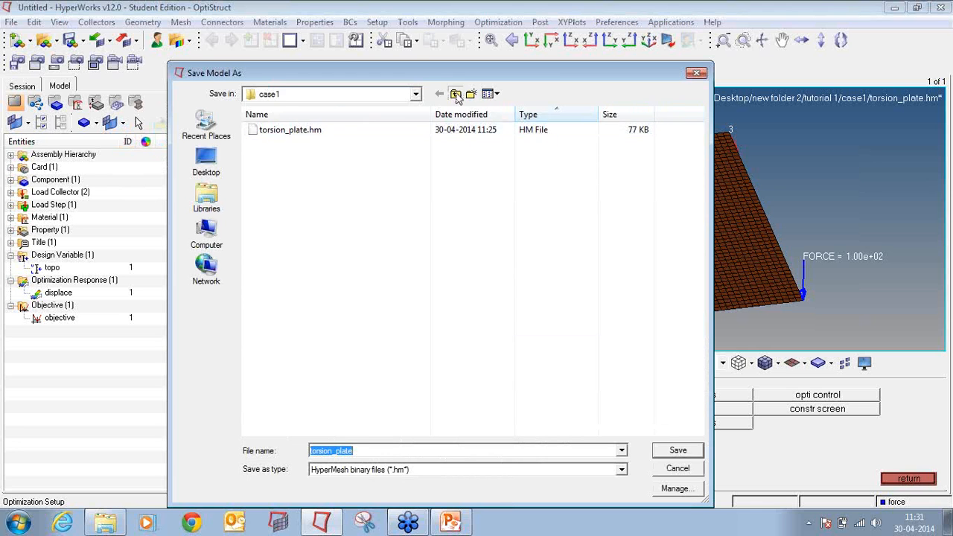
{"action": "left_click", "coordinate": [454, 94]}
{"action": "left_click", "coordinate": [473, 95]}
{"action": "type", "text": "case2"}
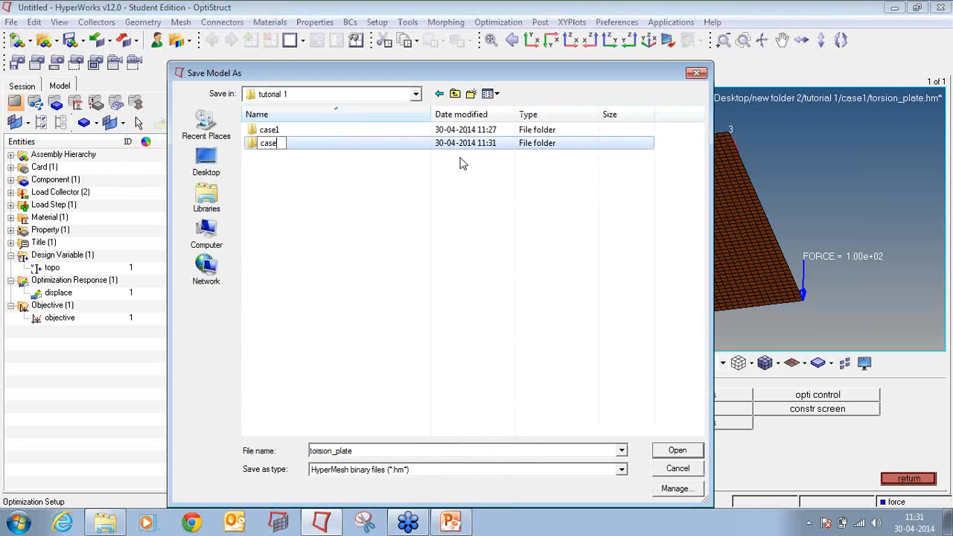
{"action": "key", "text": "Return"}
{"action": "key", "text": "Return"}
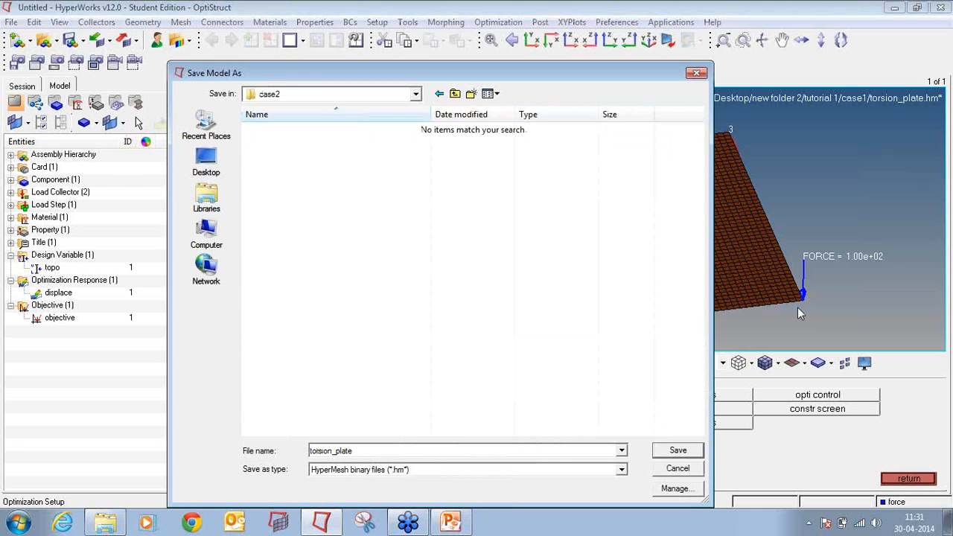
{"action": "left_click", "coordinate": [674, 451]}
Step: Run the OptiStruct optimization of the case2 model with an upper memory limit of 1000 Mb
{"action": "left_click", "coordinate": [890, 479]}
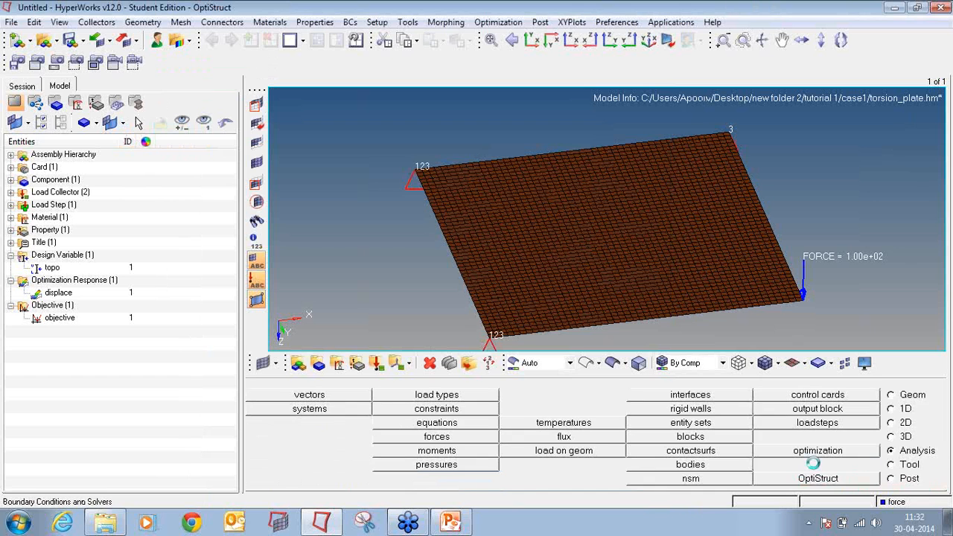
{"action": "left_click", "coordinate": [860, 481]}
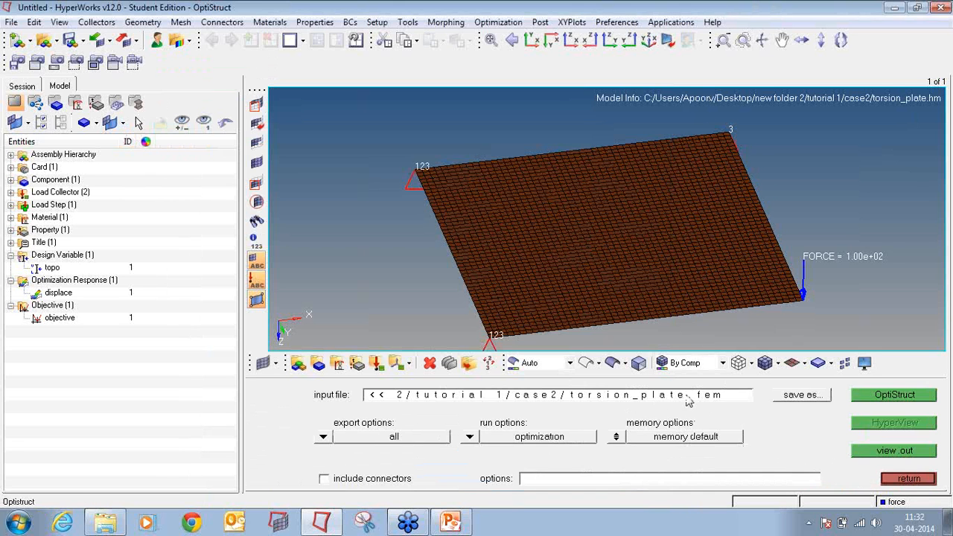
{"action": "left_click", "coordinate": [626, 440]}
{"action": "left_click", "coordinate": [767, 446]}
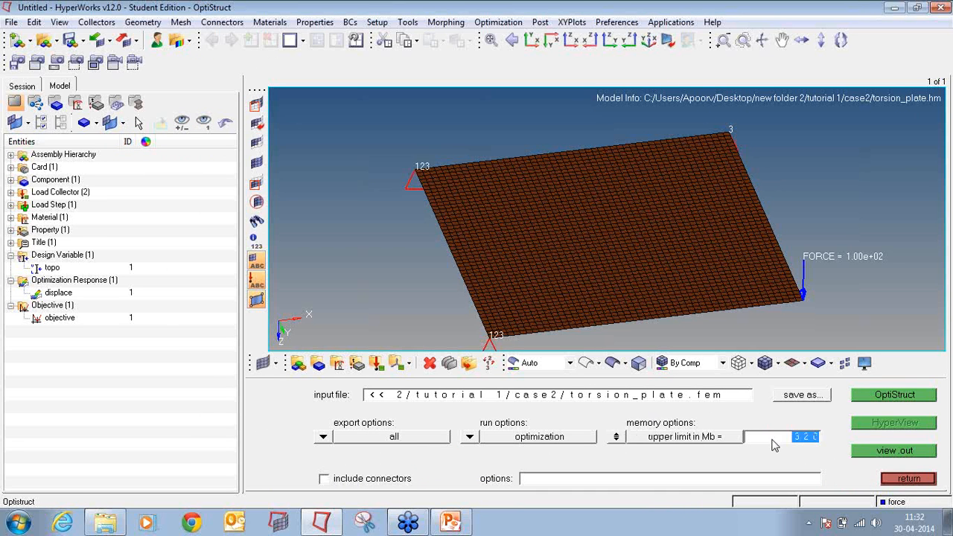
{"action": "type", "text": "1000"}
{"action": "left_click", "coordinate": [871, 398]}
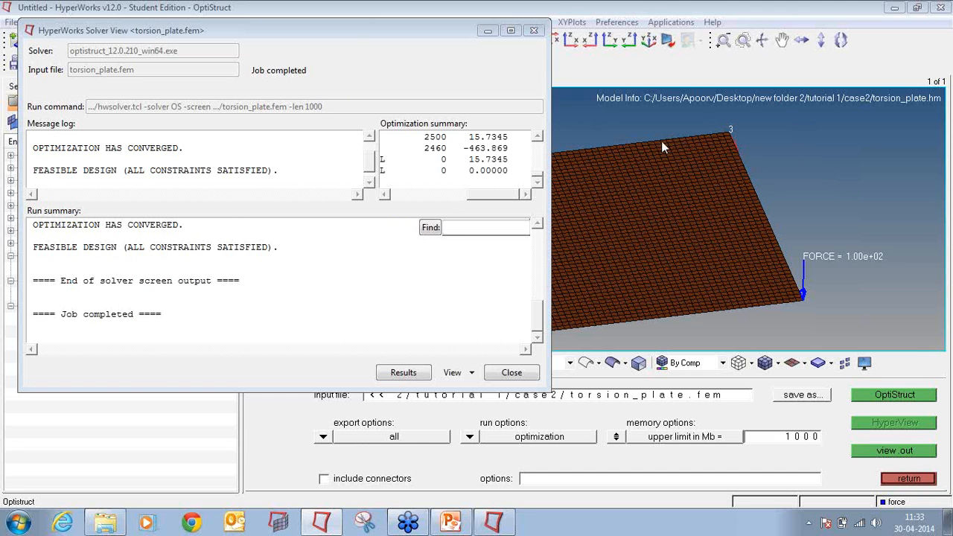
Step: Load the case2 optimization results in HyperView and dismiss the solver and message log windows
{"action": "left_click", "coordinate": [404, 372]}
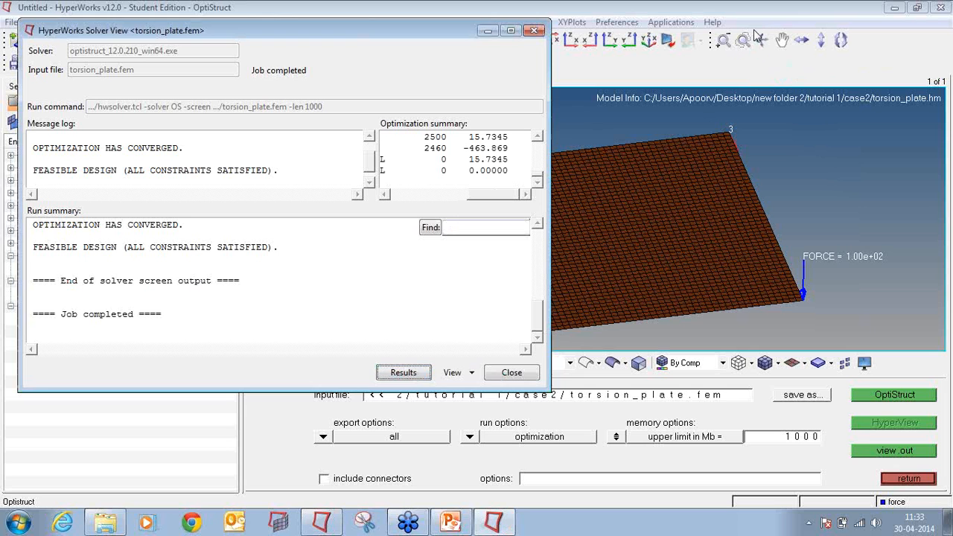
{"action": "left_click", "coordinate": [508, 372]}
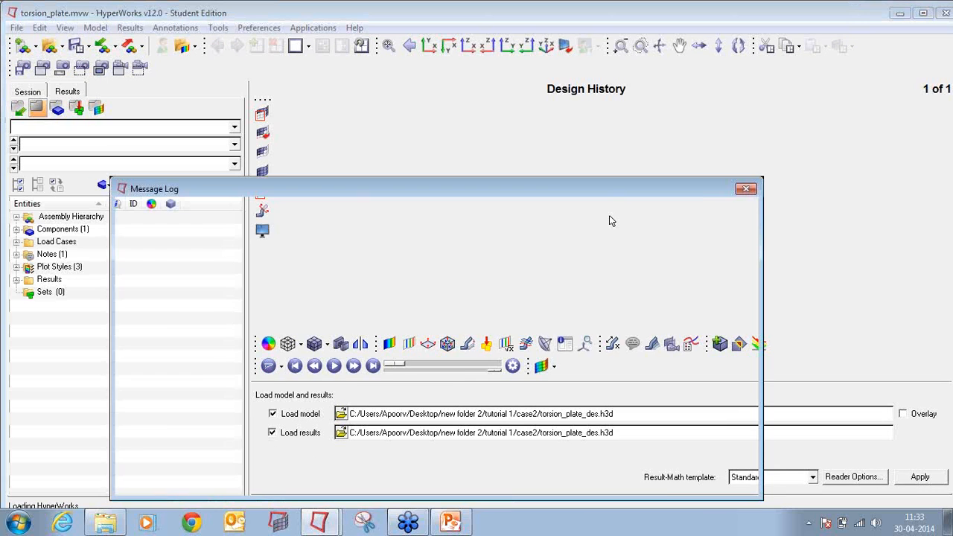
{"action": "left_click", "coordinate": [749, 189]}
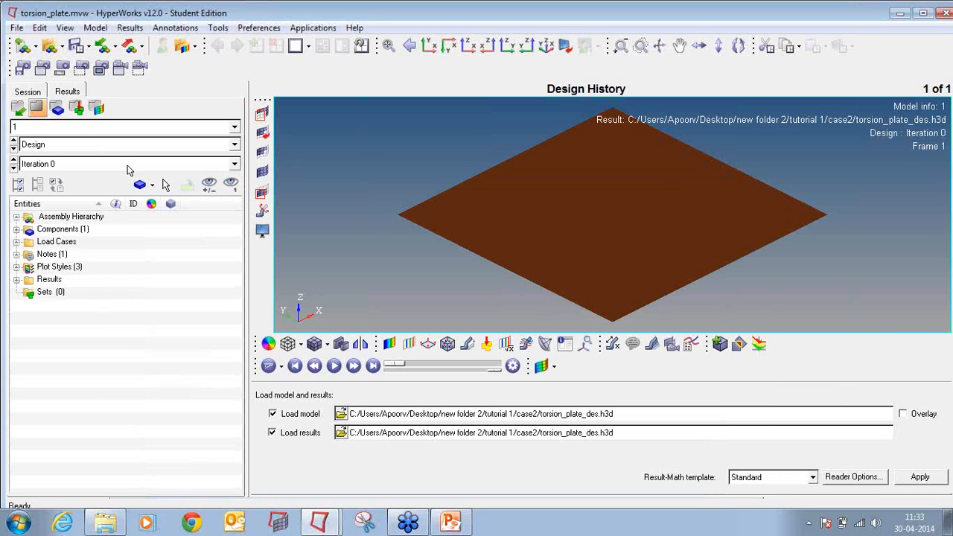
Step: Switch the Design results to Iteration 7 and contour the Shape Change magnitude
{"action": "left_click", "coordinate": [133, 164]}
{"action": "scroll", "coordinate": [104, 212], "scroll_direction": "down", "scroll_amount": 1}
{"action": "left_click", "coordinate": [97, 222]}
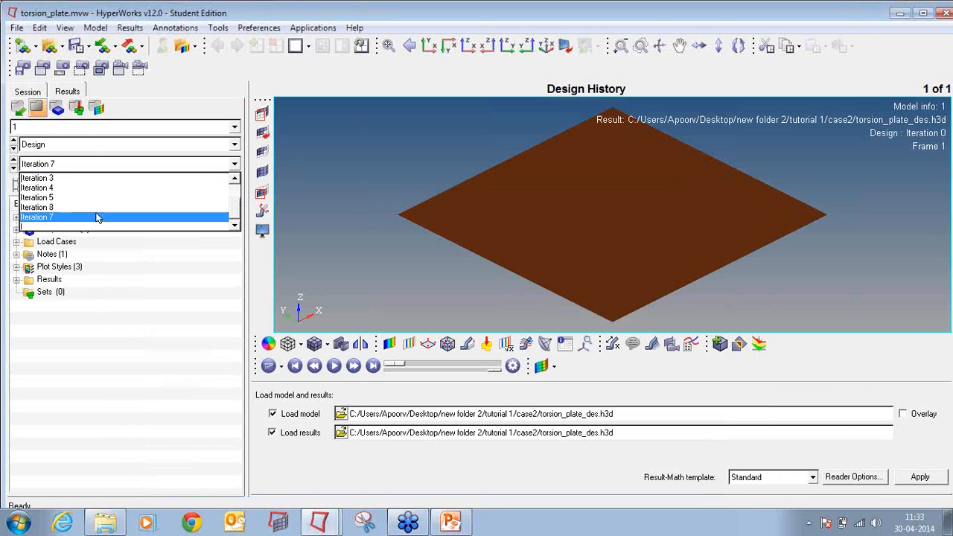
{"action": "left_click", "coordinate": [390, 343]}
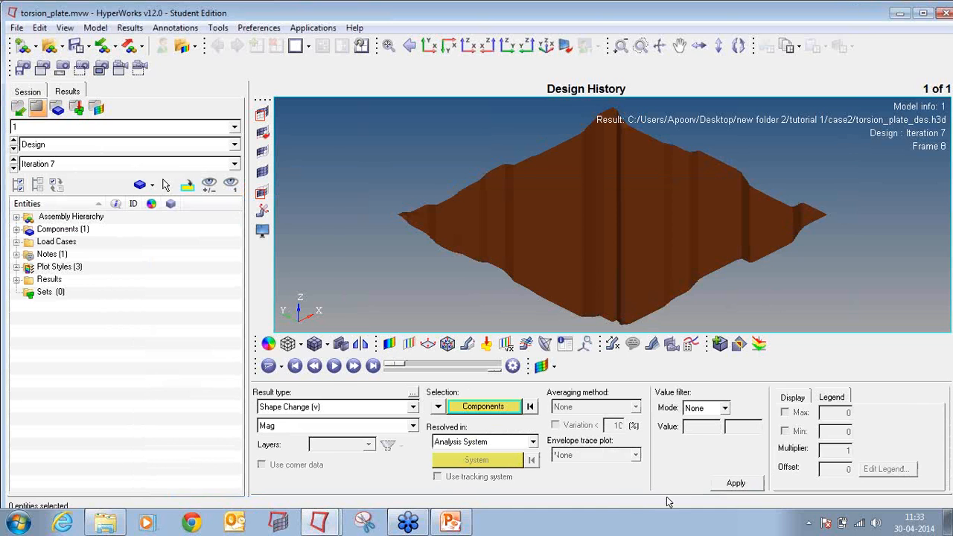
{"action": "left_click", "coordinate": [733, 483]}
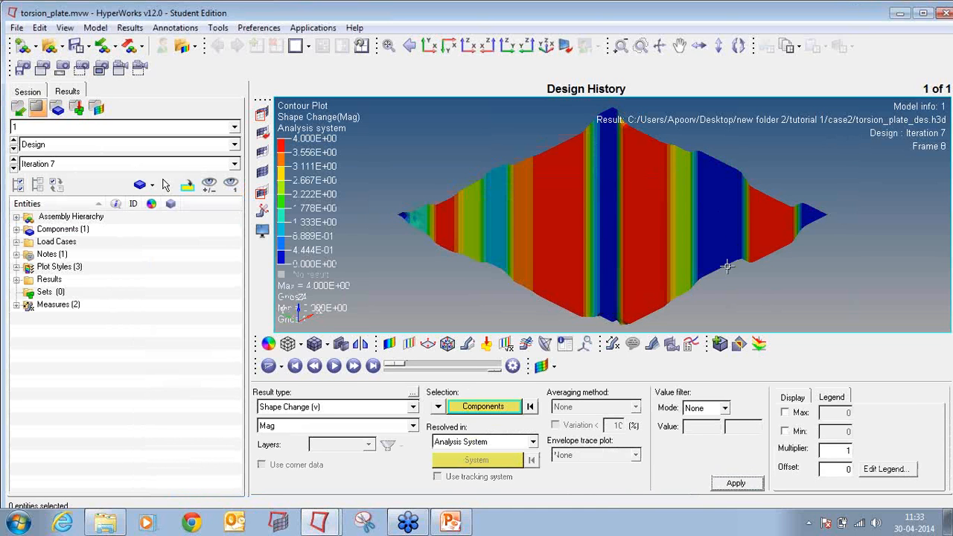
Step: Inspect the case2 Shape Change contour from several angles, and close the results session without saving it
{"action": "mouse_move", "coordinate": [722, 264]}
{"action": "left_mouse_down", "text": "ctrl"}
{"action": "mouse_move", "coordinate": [623, 236]}
{"action": "mouse_move", "coordinate": [735, 255]}
{"action": "left_mouse_up", "text": "ctrl"}
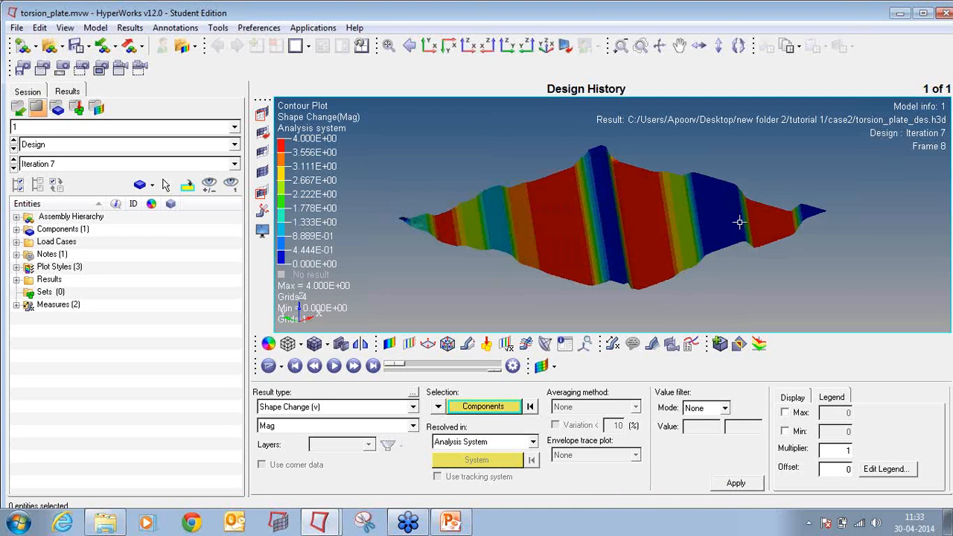
{"action": "left_click_drag", "start_coordinate": [760, 202], "coordinate": [581, 238], "text": "ctrl"}
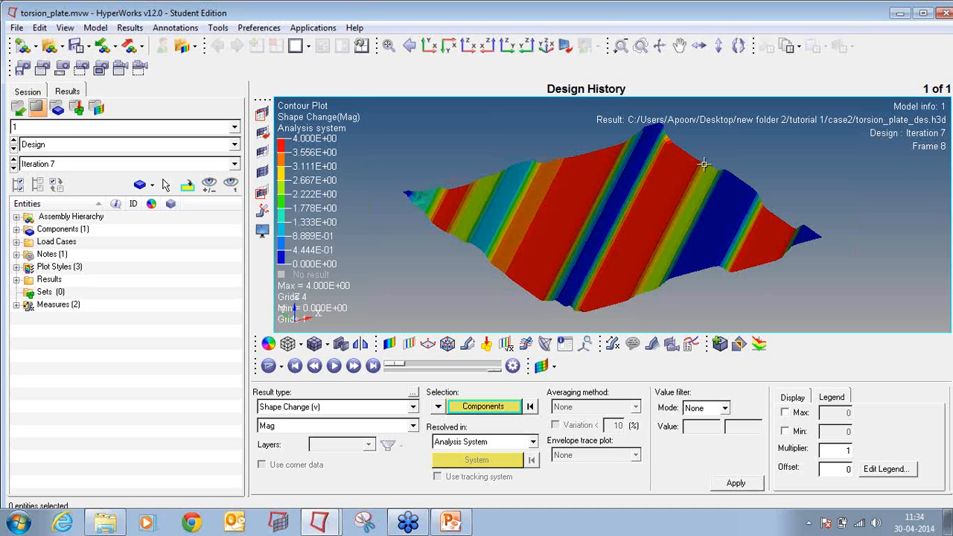
{"action": "left_click", "coordinate": [943, 13]}
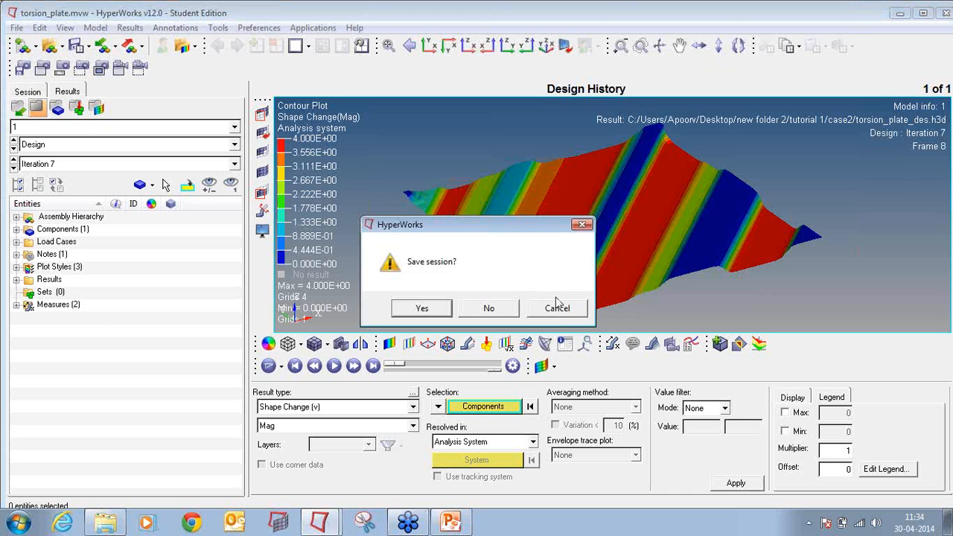
{"action": "left_click", "coordinate": [489, 307]}
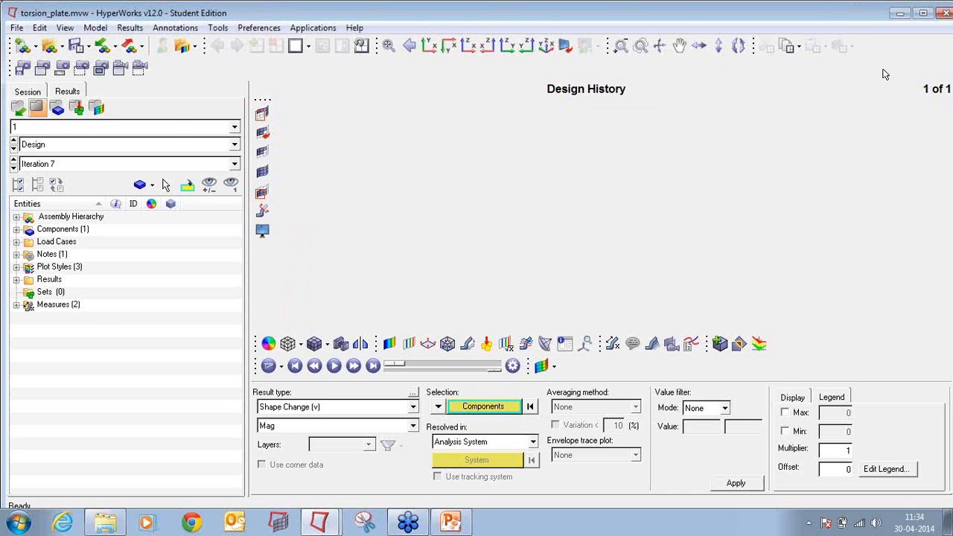
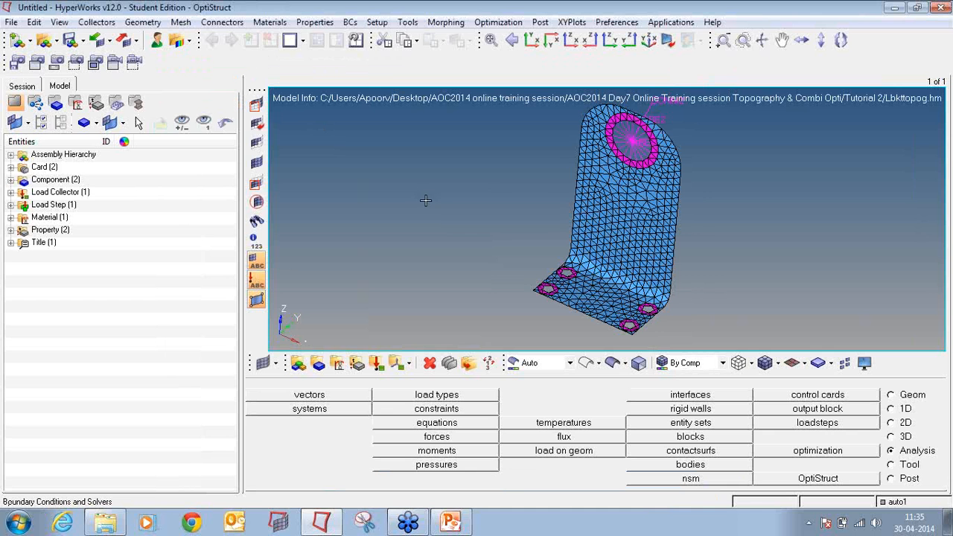
Step: Examine the L-bracket mesh from several angles, including the fixed rings around its base holes and upper opening
{"action": "left_click_drag", "start_coordinate": [663, 296], "coordinate": [700, 205], "text": "ctrl"}
{"action": "scroll", "coordinate": [610, 163], "scroll_direction": "up", "scroll_amount": 3, "text": "ctrl"}
{"action": "scroll", "coordinate": [590, 193], "scroll_direction": "down", "scroll_amount": 4, "text": "ctrl"}
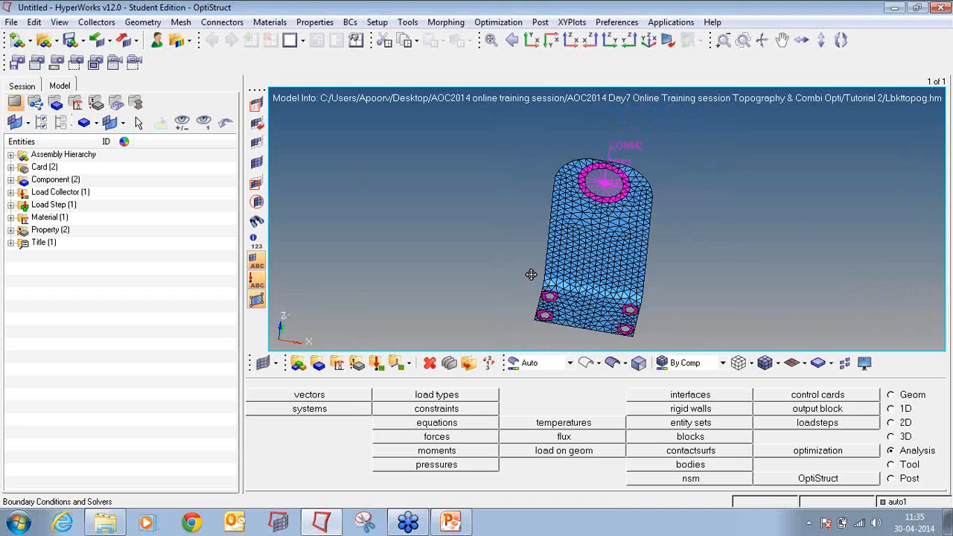
{"action": "right_click_drag", "start_coordinate": [531, 275], "coordinate": [536, 213], "text": "ctrl"}
{"action": "scroll", "coordinate": [550, 248], "scroll_direction": "up", "scroll_amount": 6, "text": "ctrl"}
{"action": "scroll", "coordinate": [645, 219], "scroll_direction": "down", "scroll_amount": 4, "text": "ctrl"}
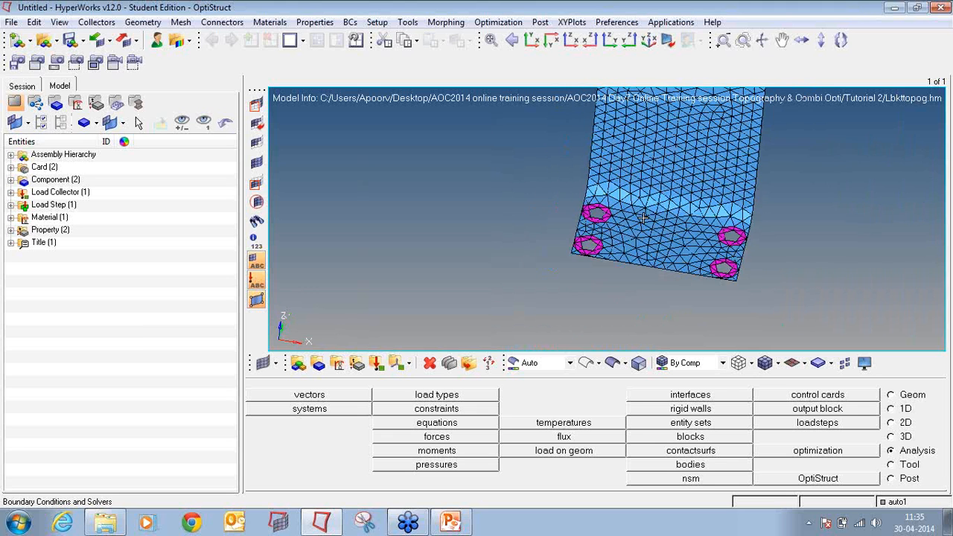
{"action": "right_click_drag", "start_coordinate": [656, 221], "coordinate": [651, 266], "text": "ctrl"}
{"action": "left_click_drag", "start_coordinate": [740, 306], "coordinate": [646, 208], "text": "ctrl"}
Step: Expand the component, load collector, load step, material and property folders to review the bracket model's contents
{"action": "left_click", "coordinate": [11, 180]}
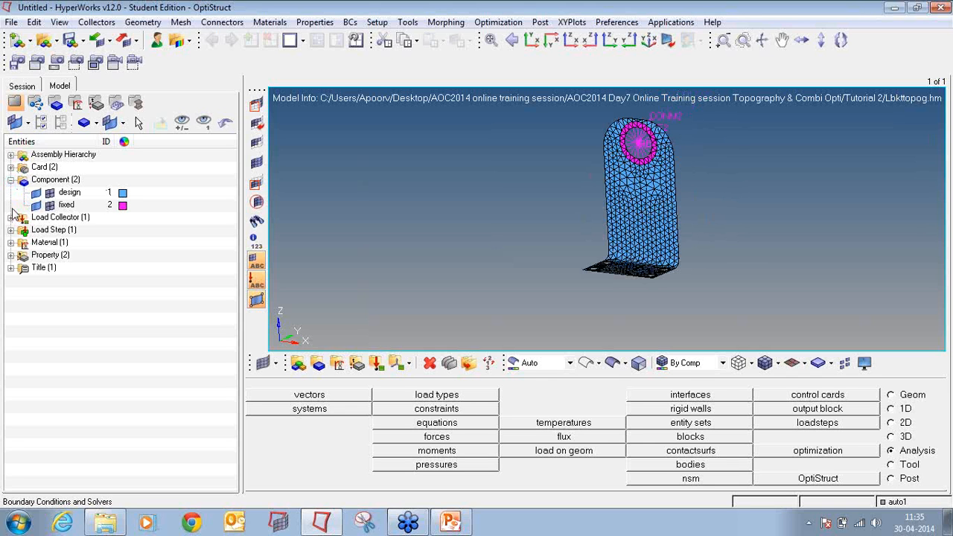
{"action": "left_click", "coordinate": [10, 217]}
{"action": "left_click", "coordinate": [11, 218]}
{"action": "left_click", "coordinate": [10, 218]}
{"action": "left_click", "coordinate": [11, 243]}
{"action": "left_click", "coordinate": [12, 267]}
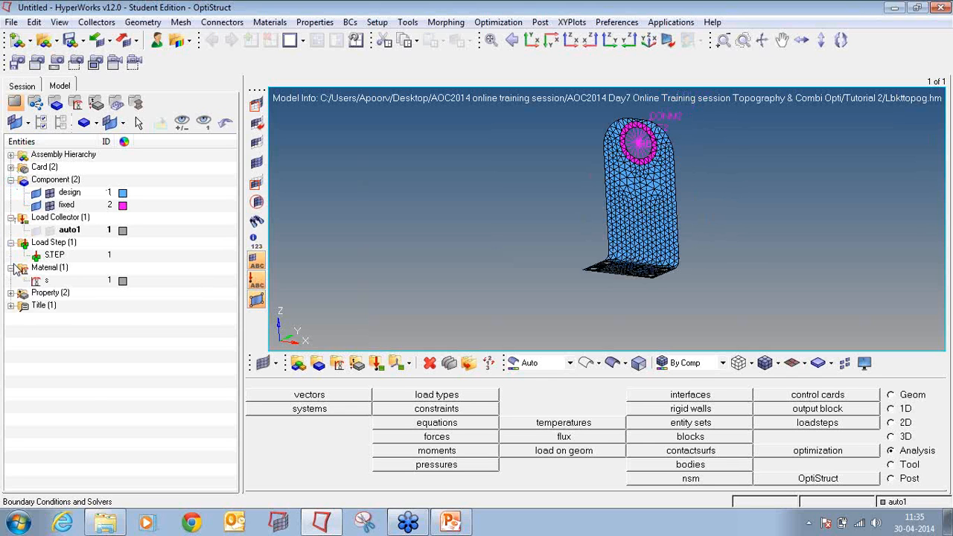
{"action": "left_click", "coordinate": [12, 294]}
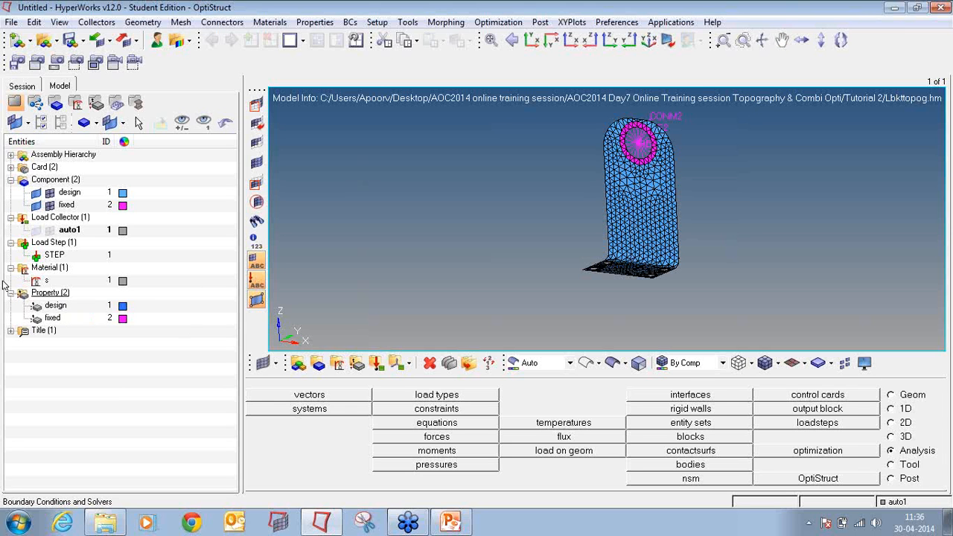
Step: Create a topography design variable named topog for the design property and list it in the model tree
{"action": "left_click", "coordinate": [818, 450]}
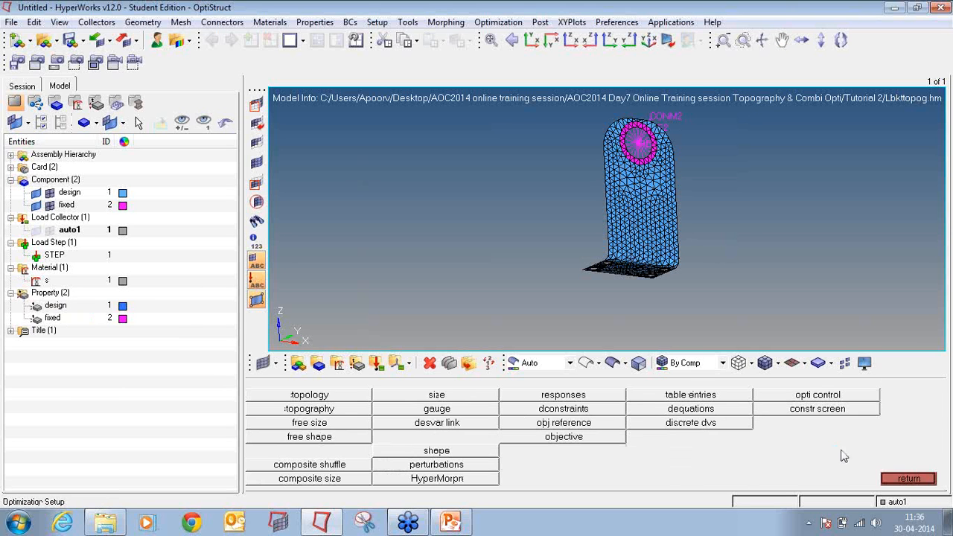
{"action": "left_click", "coordinate": [363, 414]}
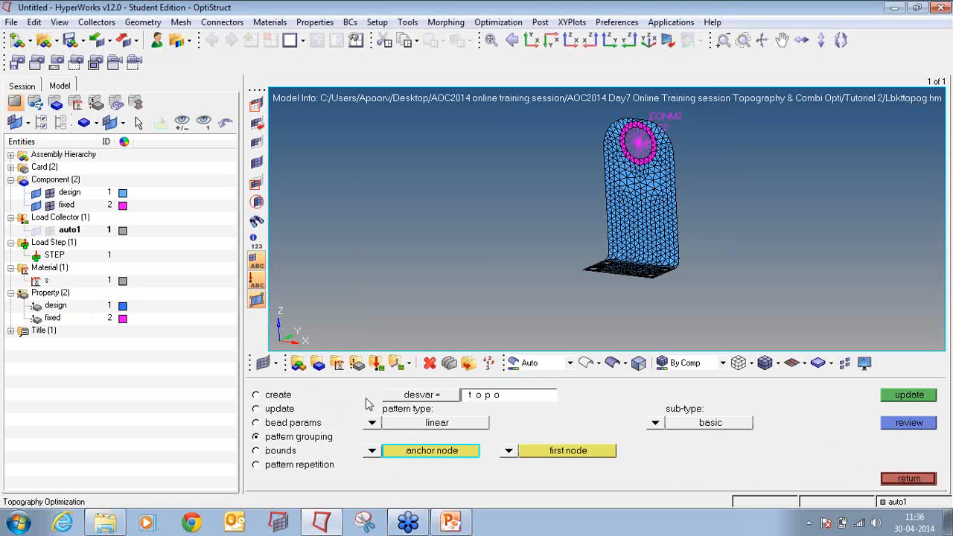
{"action": "left_click", "coordinate": [278, 397]}
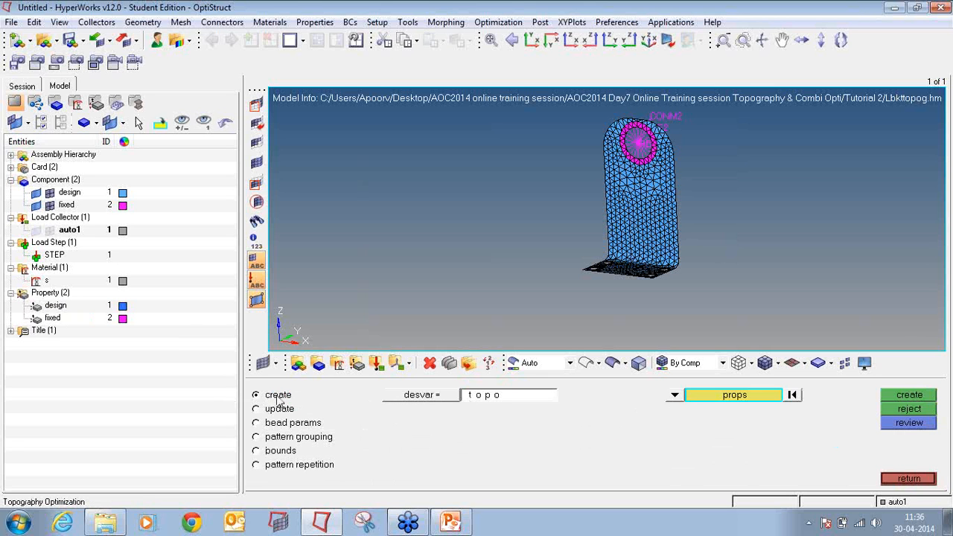
{"action": "left_click", "coordinate": [490, 403]}
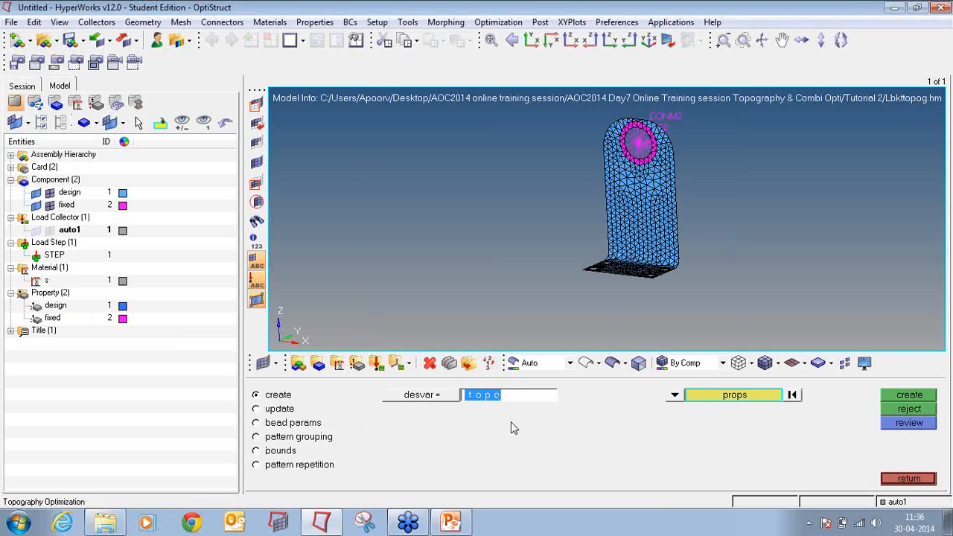
{"action": "key", "text": "BackSpace"}
{"action": "type", "text": "ogrepy"}
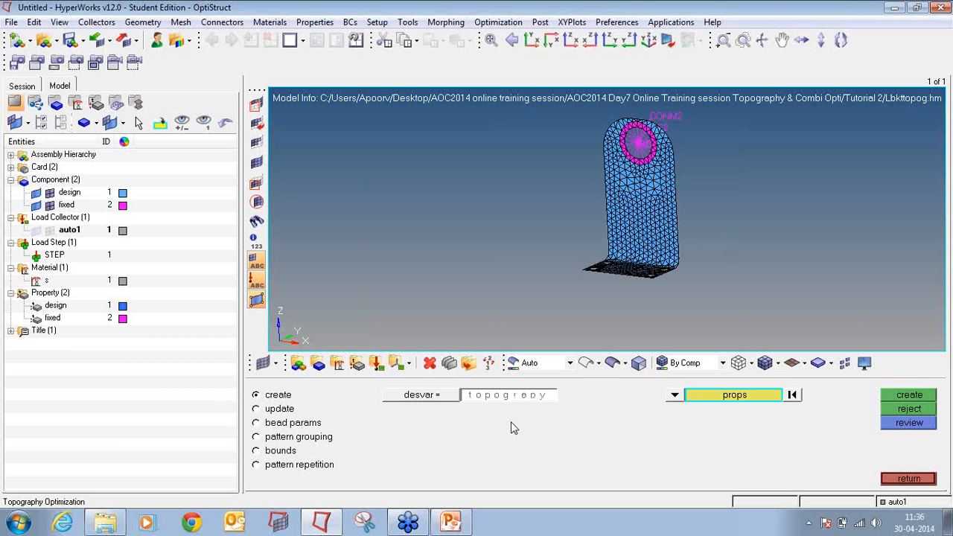
{"action": "key", "text": "BackSpace"}
{"action": "key", "text": "Return"}
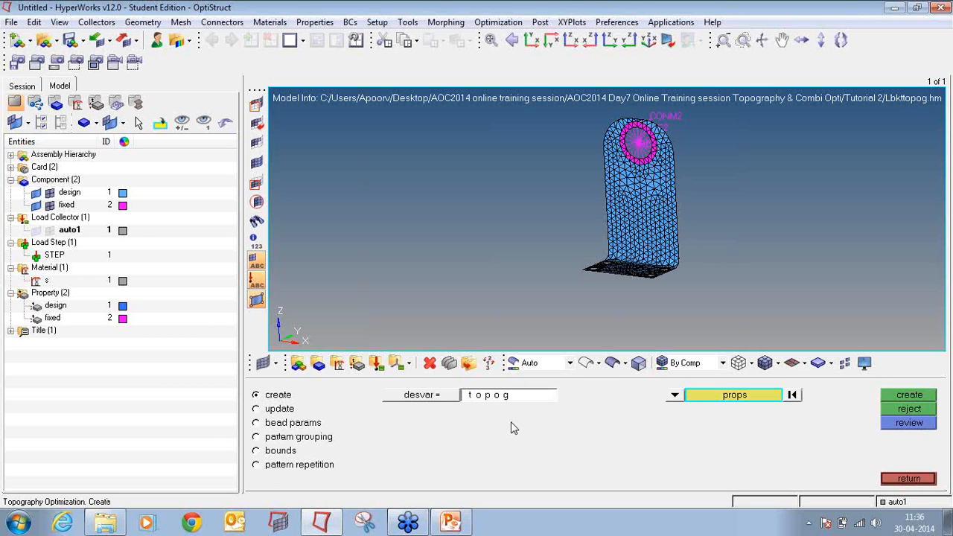
{"action": "left_click", "coordinate": [715, 398]}
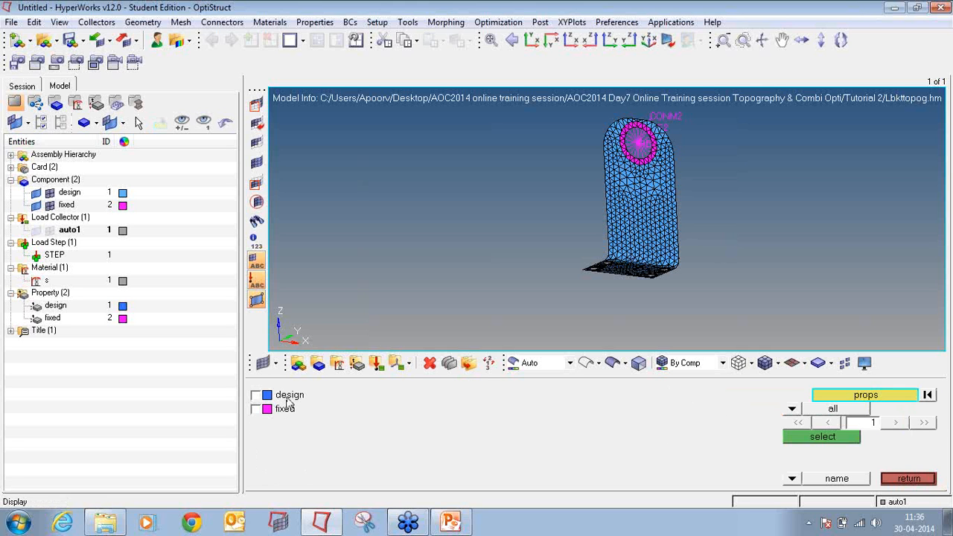
{"action": "left_click", "coordinate": [289, 399]}
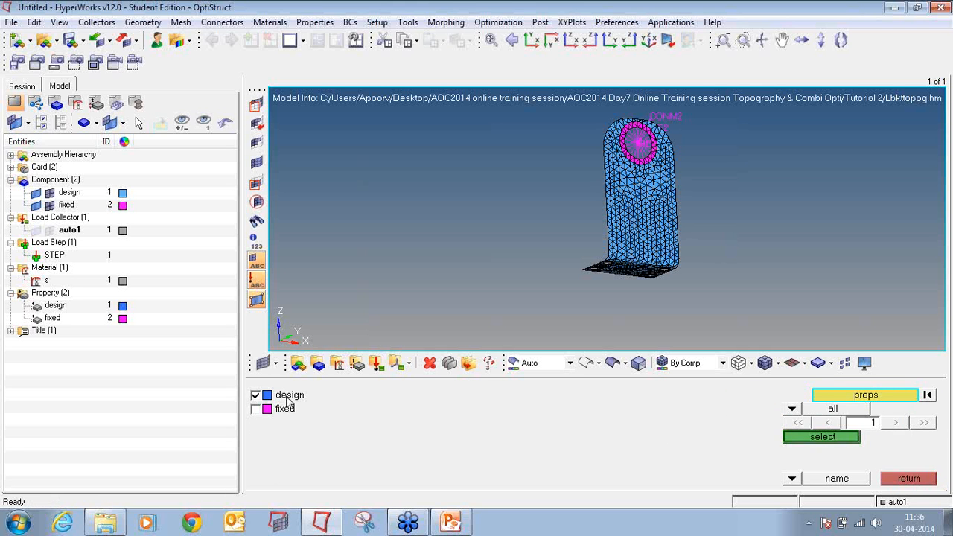
{"action": "left_click", "coordinate": [797, 440]}
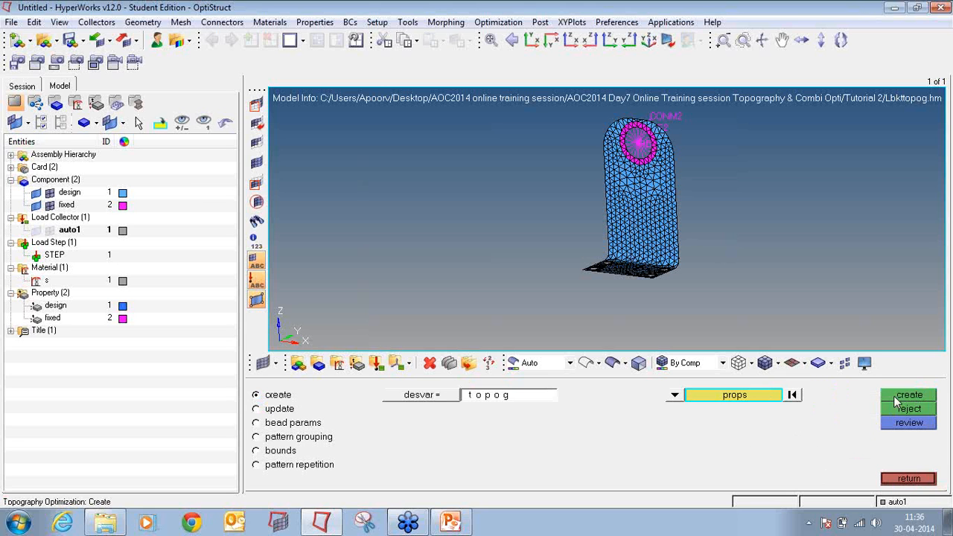
{"action": "left_click", "coordinate": [750, 401]}
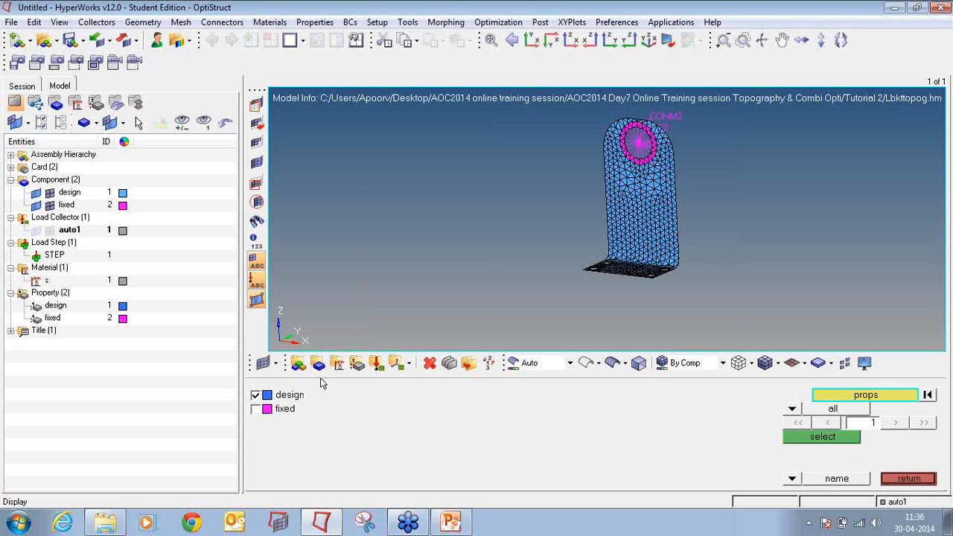
{"action": "left_click", "coordinate": [800, 438]}
{"action": "left_click", "coordinate": [909, 395]}
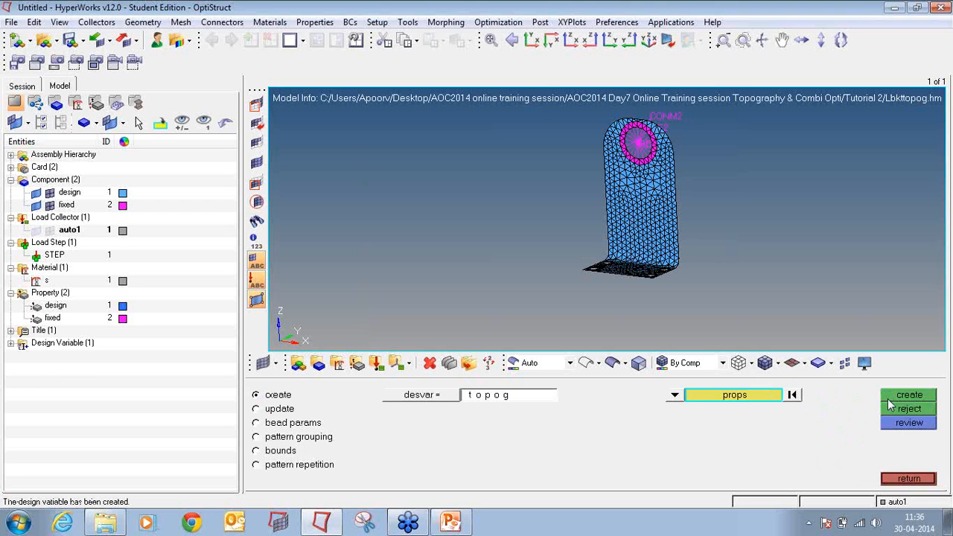
{"action": "left_click", "coordinate": [11, 343]}
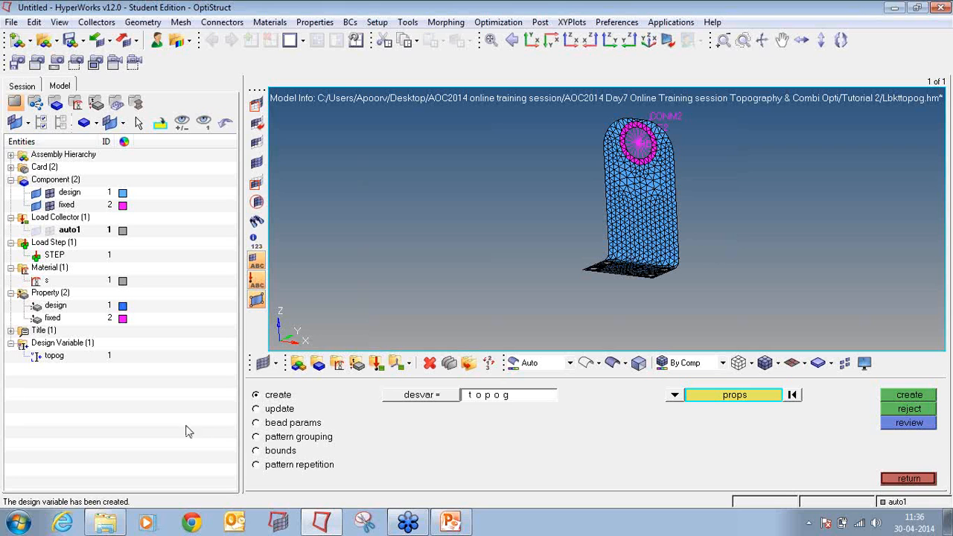
Step: Set the topog bead parameters to a minimum width of 15, a draw angle of 85 and a draw height of 5
{"action": "left_click", "coordinate": [274, 424]}
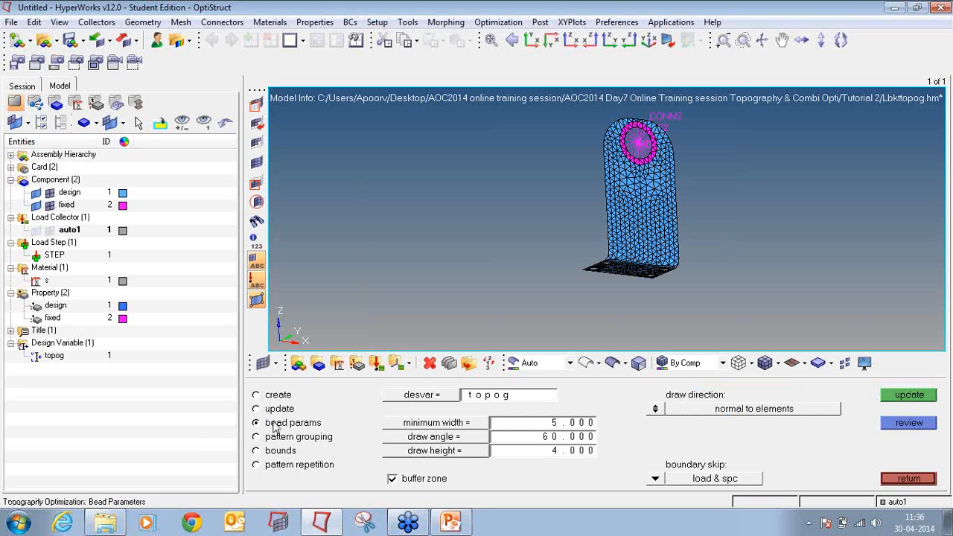
{"action": "left_click", "coordinate": [421, 396]}
{"action": "left_click", "coordinate": [289, 395]}
{"action": "left_click", "coordinate": [524, 427]}
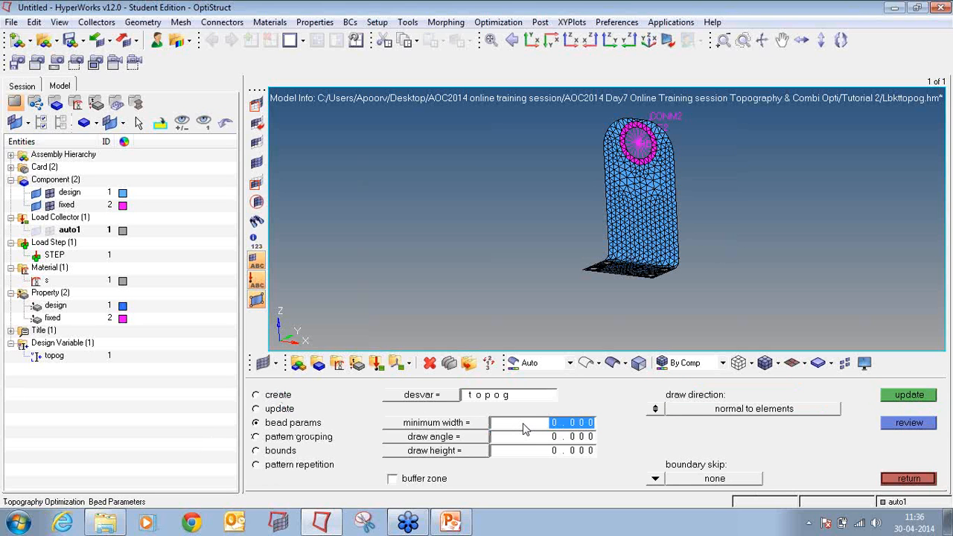
{"action": "type", "text": "15"}
{"action": "key", "text": "Return"}
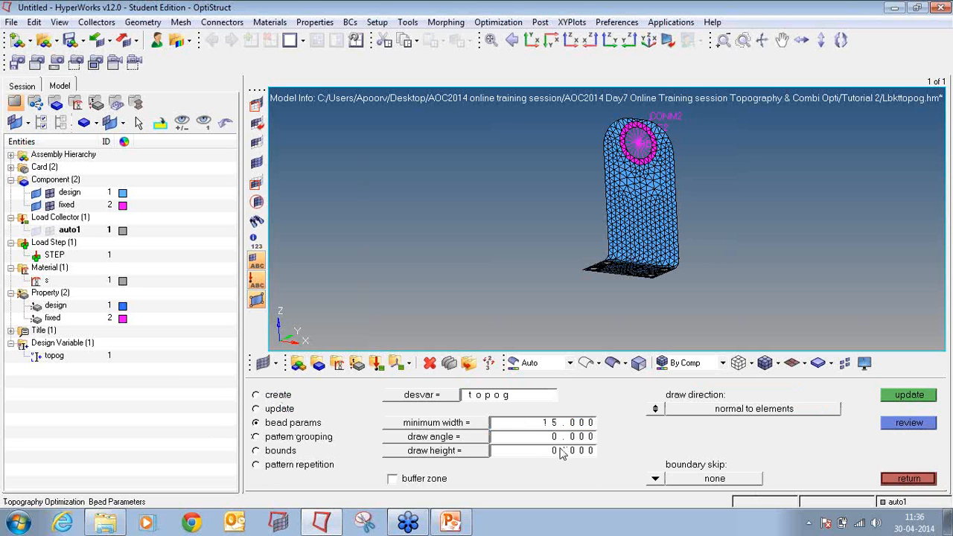
{"action": "left_click", "coordinate": [555, 442]}
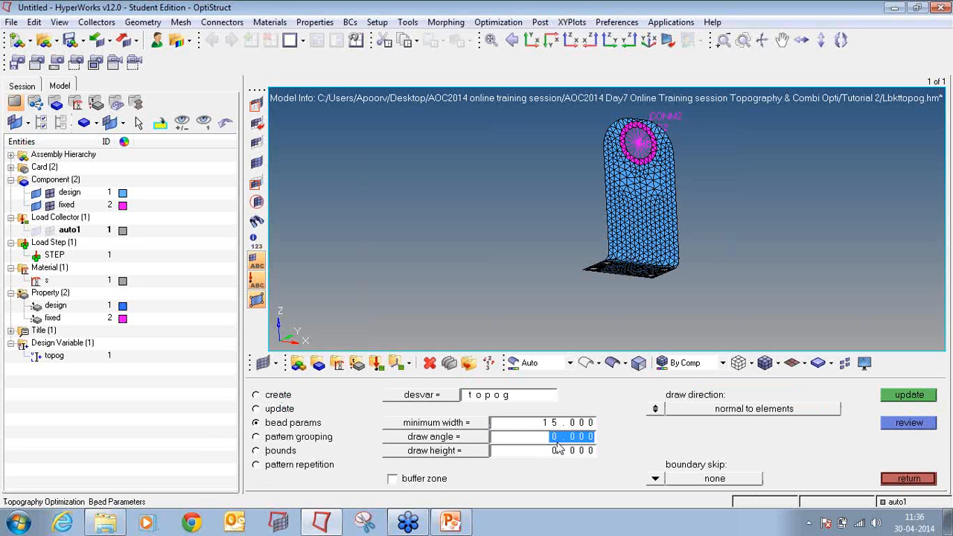
{"action": "type", "text": "85"}
{"action": "key", "text": "Return"}
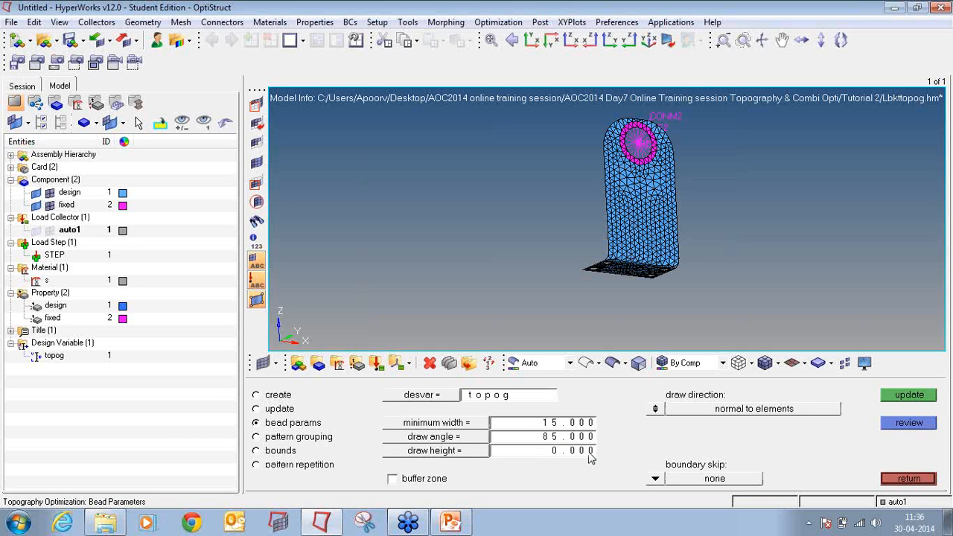
{"action": "left_click", "coordinate": [588, 454]}
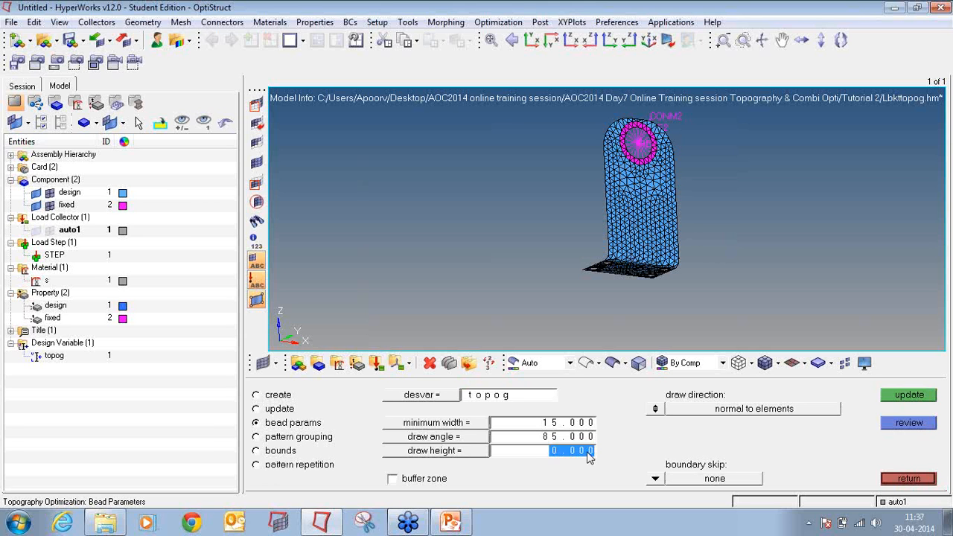
{"action": "type", "text": "5"}
{"action": "key", "text": "Return"}
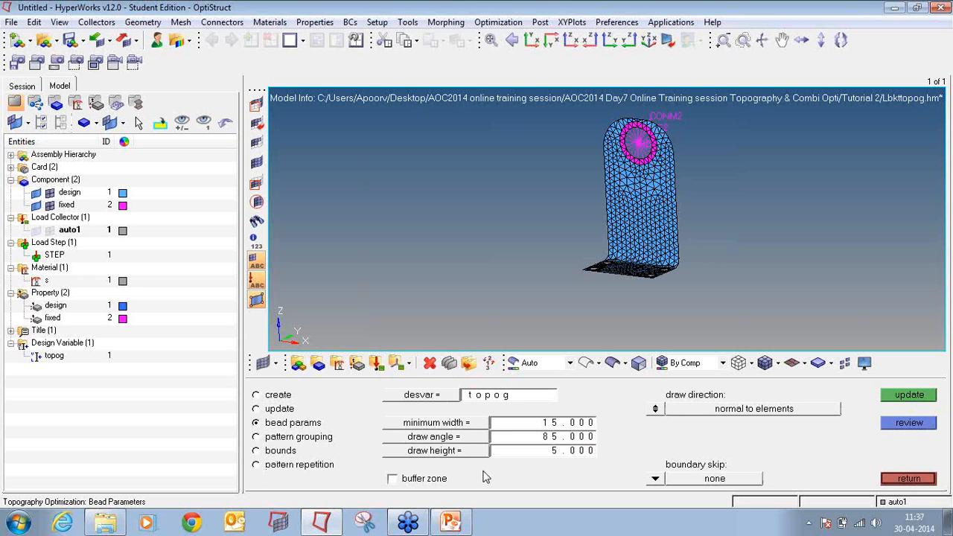
Step: Enable the buffer zone, set the boundary skip to load & spc, and update the topog bead parameters
{"action": "left_click", "coordinate": [393, 479]}
{"action": "left_click", "coordinate": [656, 479]}
{"action": "left_click", "coordinate": [655, 423]}
{"action": "left_click", "coordinate": [936, 397]}
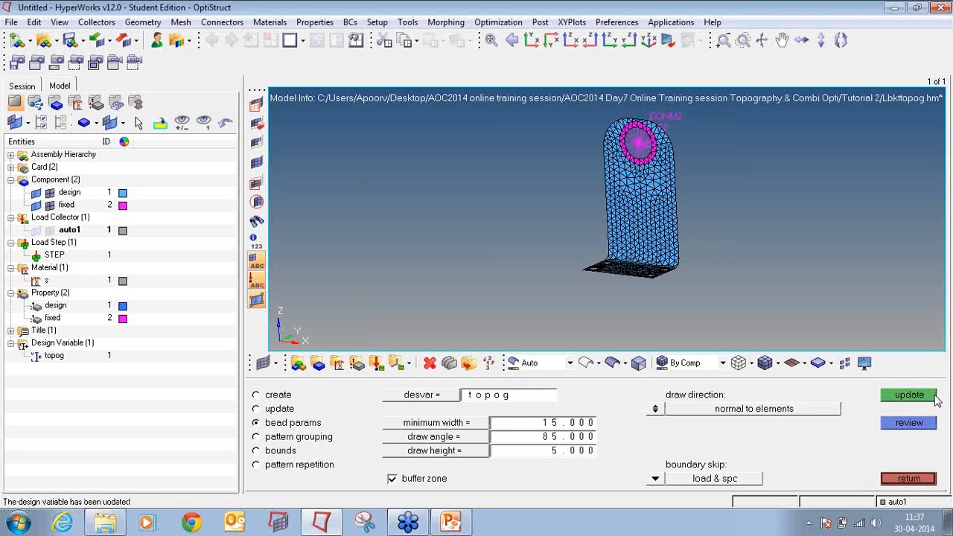
Step: Set the pattern grouping of the topog design variable to the one-plane symmetry type, 1-pln sym
{"action": "left_click", "coordinate": [272, 438]}
{"action": "left_click", "coordinate": [445, 399]}
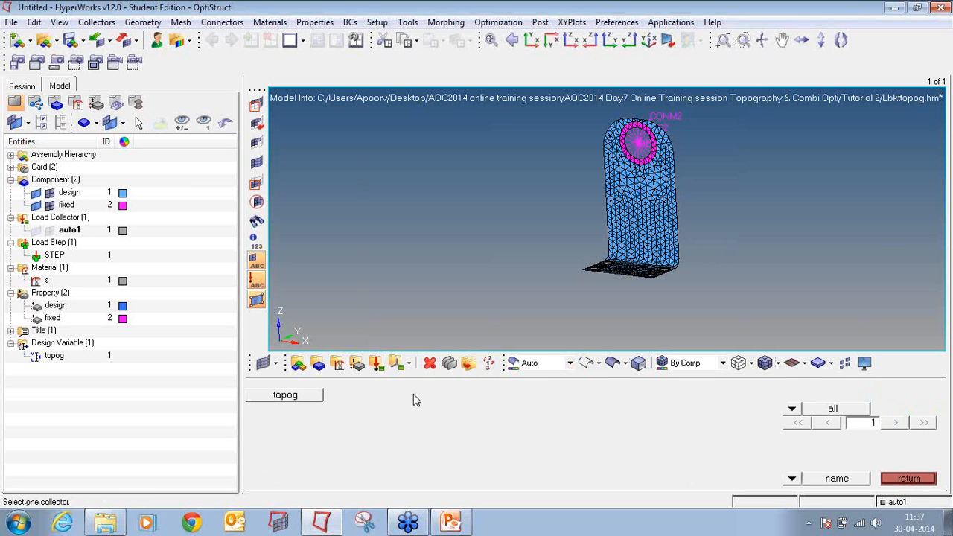
{"action": "left_click", "coordinate": [309, 396]}
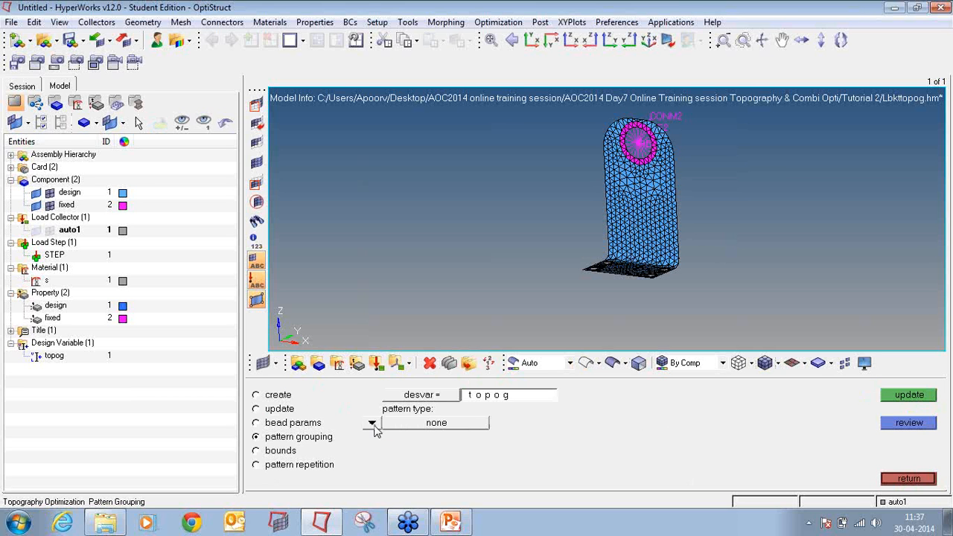
{"action": "left_click", "coordinate": [374, 426]}
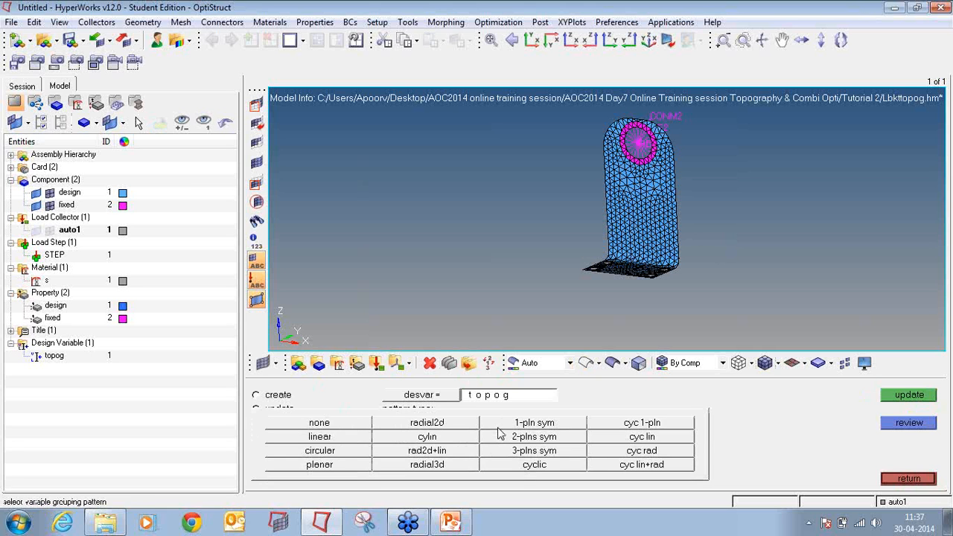
{"action": "left_click", "coordinate": [526, 423]}
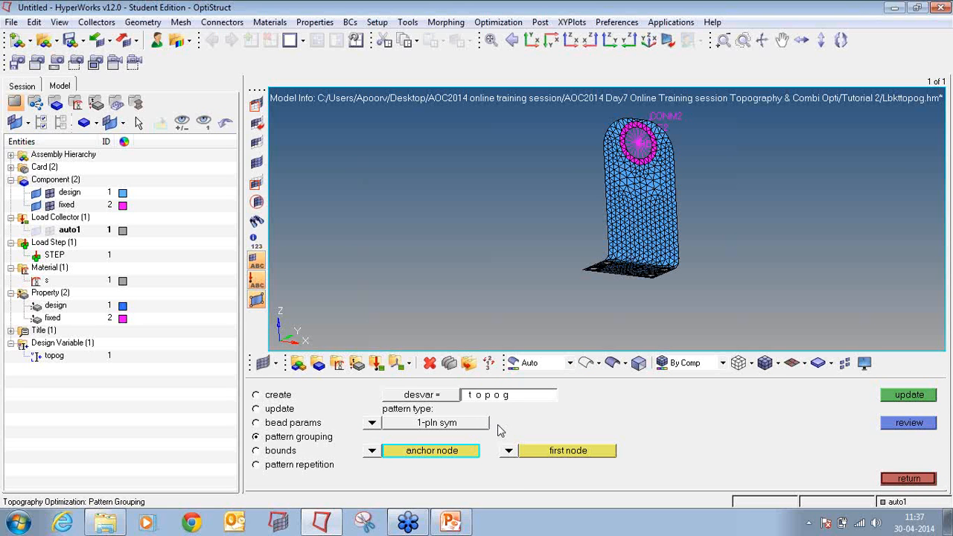
Step: Define the symmetry plane with node 337 as anchor node and node 613 as first node, and update topog's pattern grouping
{"action": "left_click", "coordinate": [461, 453]}
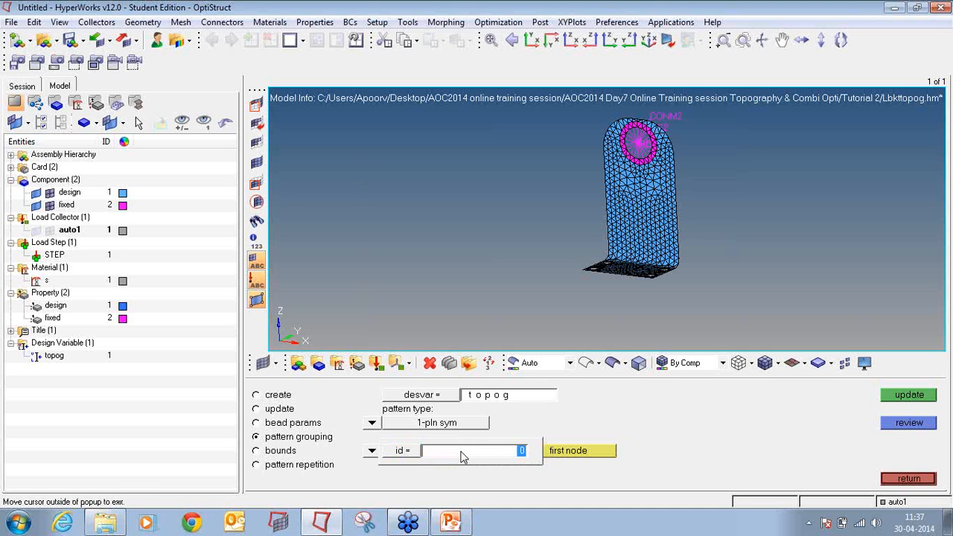
{"action": "type", "text": "337"}
{"action": "key", "text": "Return"}
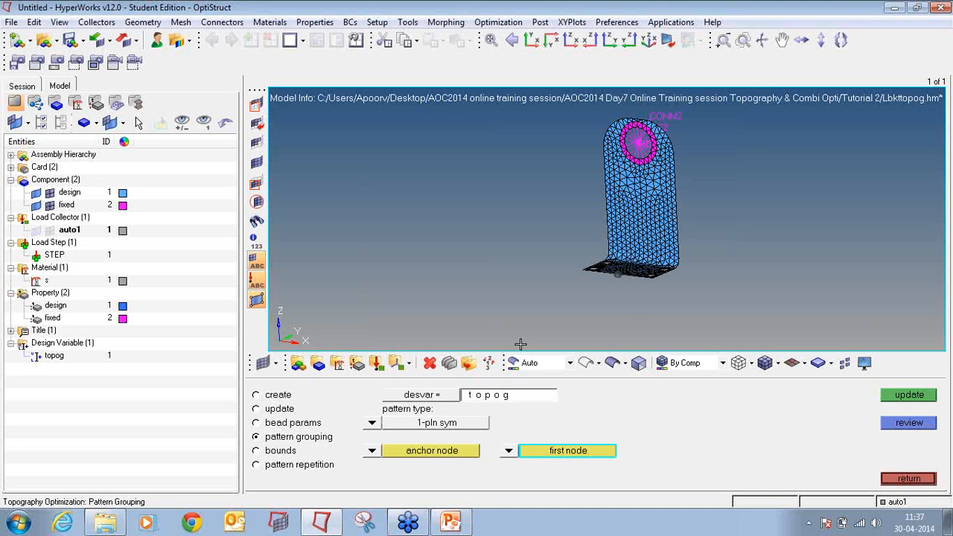
{"action": "mouse_move", "coordinate": [711, 295]}
{"action": "left_mouse_down", "text": "ctrl"}
{"action": "mouse_move", "coordinate": [777, 293]}
{"action": "mouse_move", "coordinate": [756, 307]}
{"action": "left_mouse_up", "text": "ctrl"}
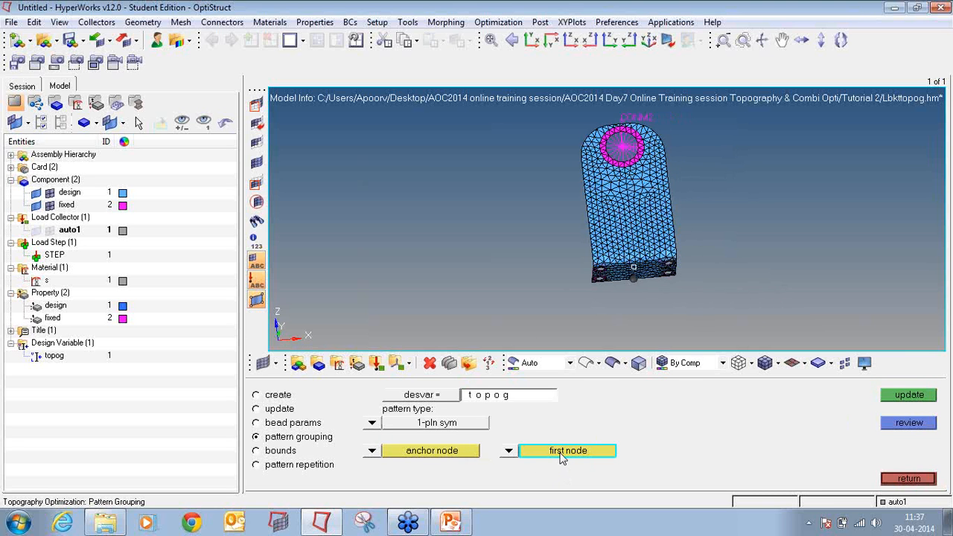
{"action": "type", "text": "i"}
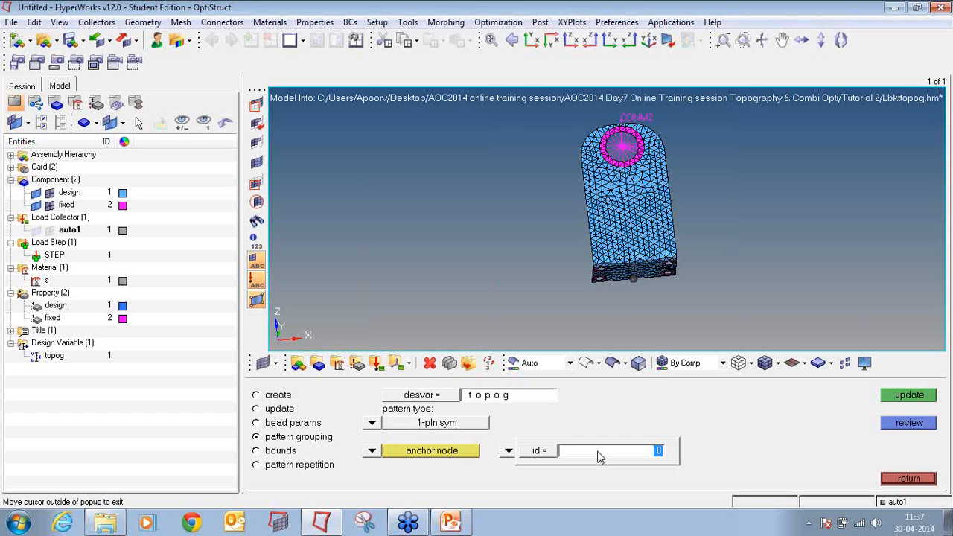
{"action": "type", "text": "613"}
{"action": "key", "text": "Return"}
{"action": "left_click_drag", "start_coordinate": [693, 285], "coordinate": [696, 298], "text": "ctrl"}
{"action": "scroll", "coordinate": [640, 289], "scroll_direction": "up", "scroll_amount": 5}
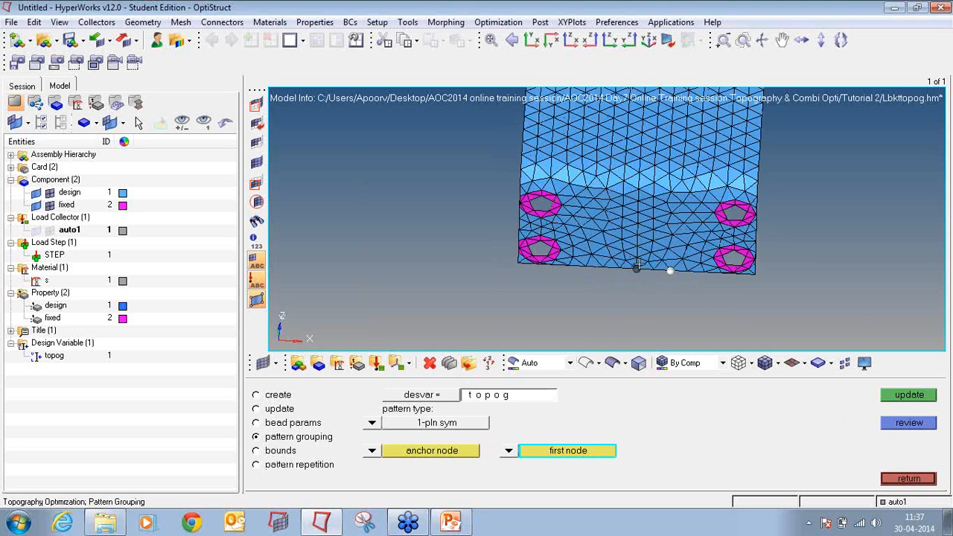
{"action": "scroll", "coordinate": [640, 215], "scroll_direction": "down", "scroll_amount": 1}
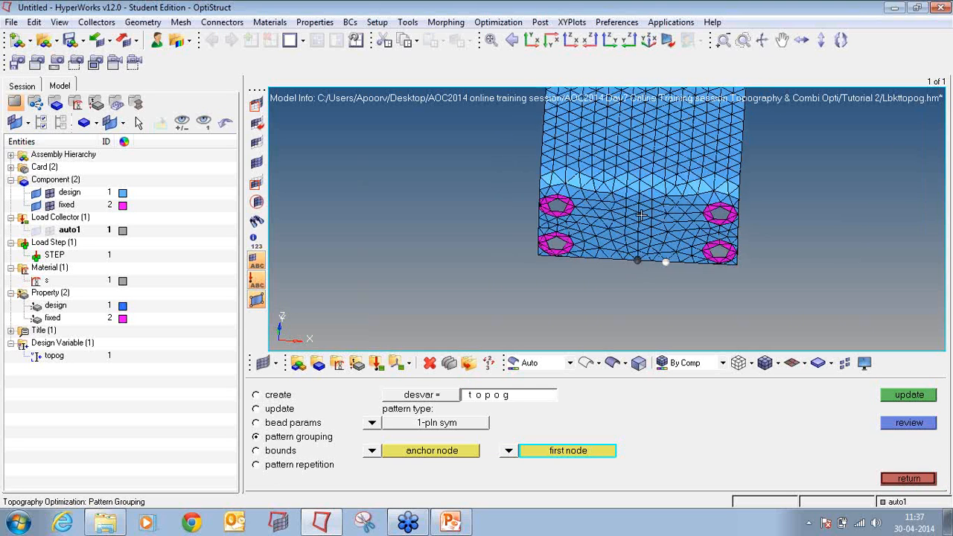
{"action": "scroll", "coordinate": [640, 215], "scroll_direction": "down", "scroll_amount": 2}
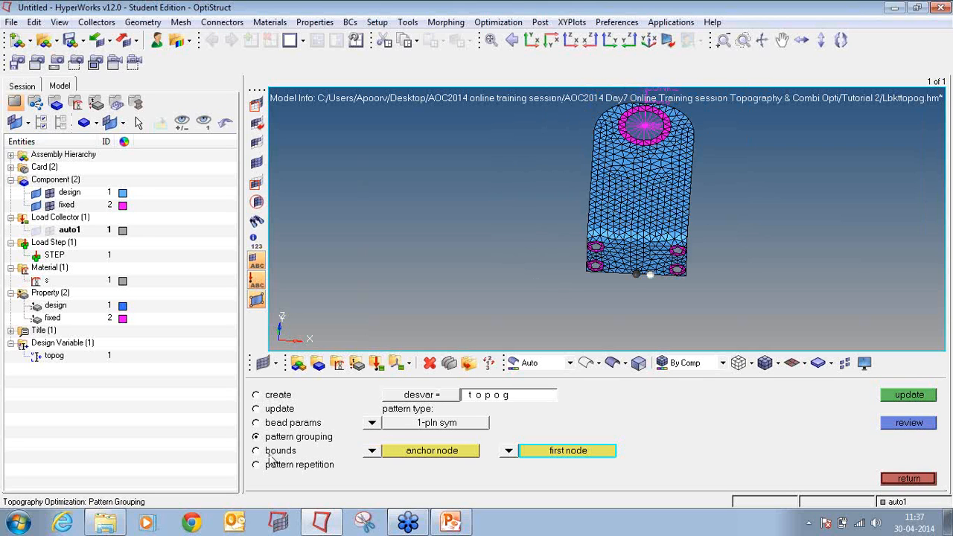
{"action": "left_click", "coordinate": [911, 395]}
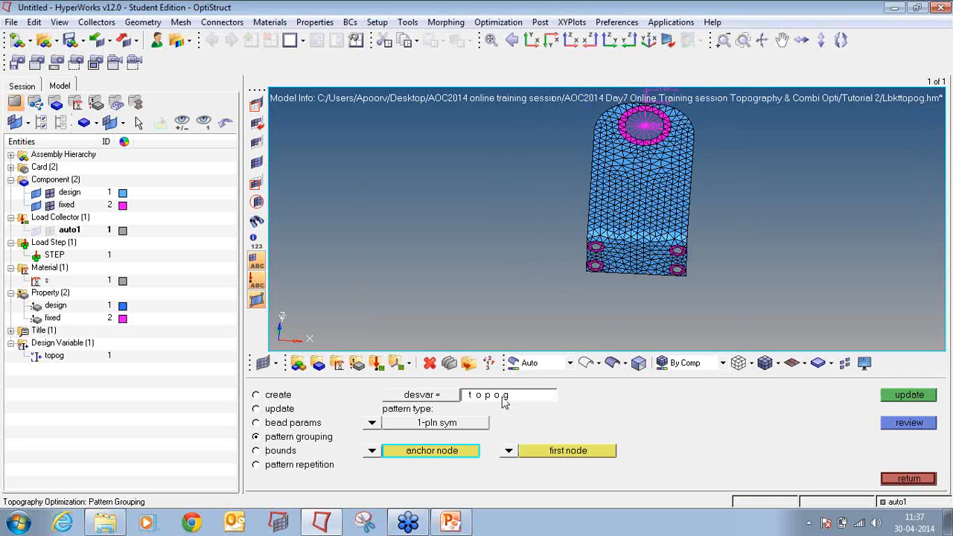
Step: Update topog's bounds with an upper bound of 1, a lower bound of 0 and the default initial beadfraction
{"action": "left_click", "coordinate": [270, 454]}
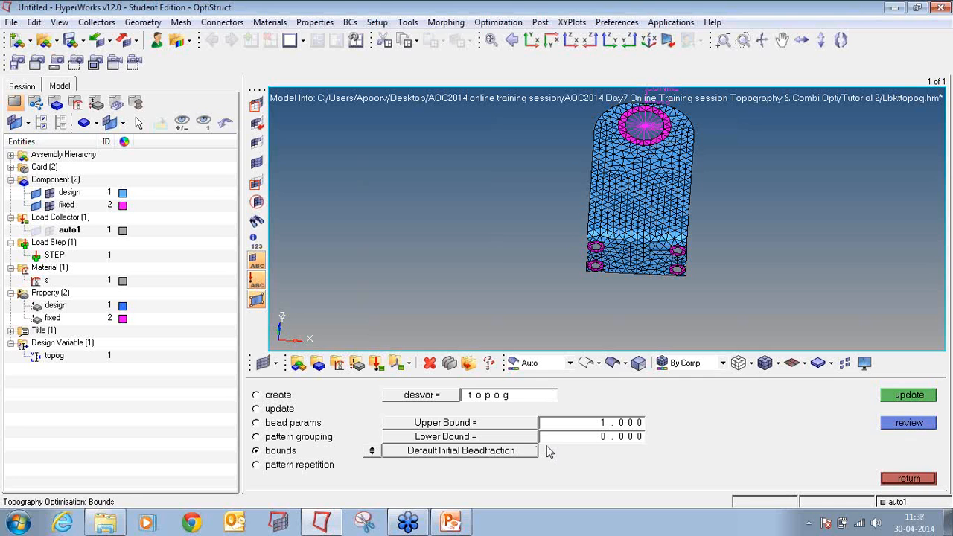
{"action": "left_click", "coordinate": [911, 397]}
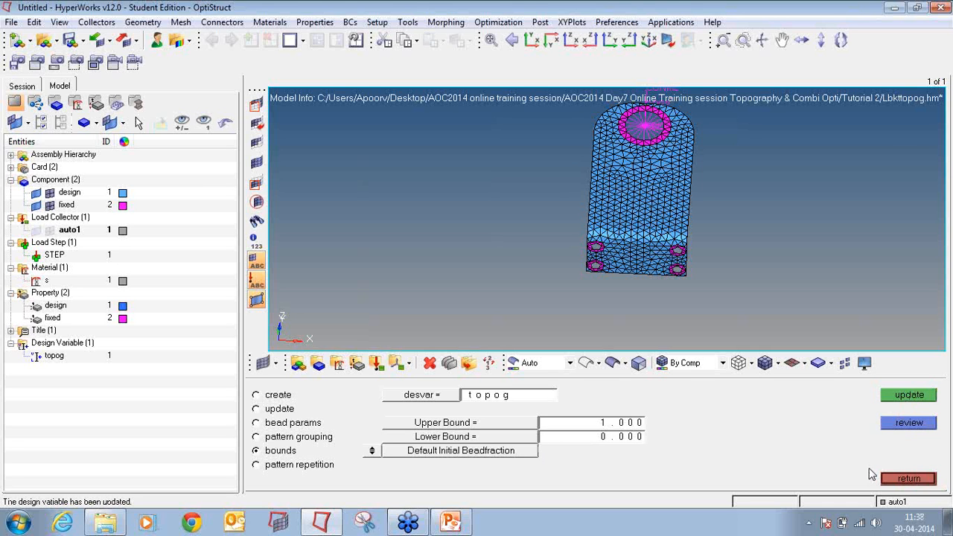
{"action": "left_click", "coordinate": [897, 484]}
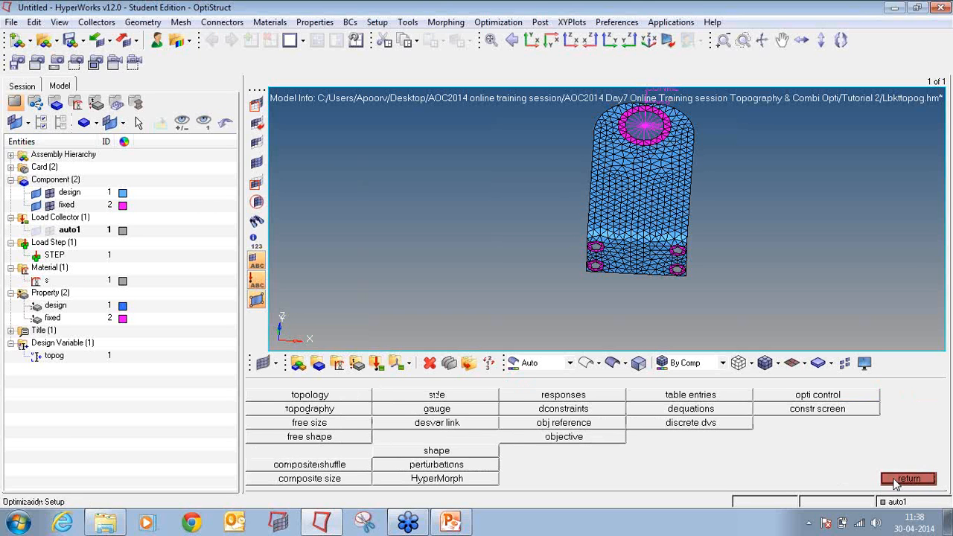
Step: Create a frequency response named Freq for mode number 1
{"action": "left_click", "coordinate": [594, 396]}
{"action": "left_click", "coordinate": [373, 396]}
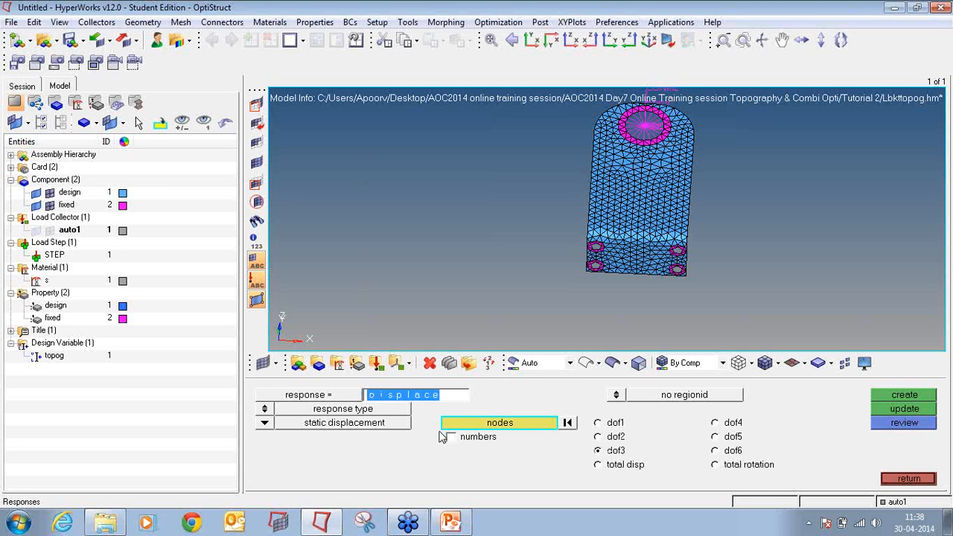
{"action": "type", "text": "Freq"}
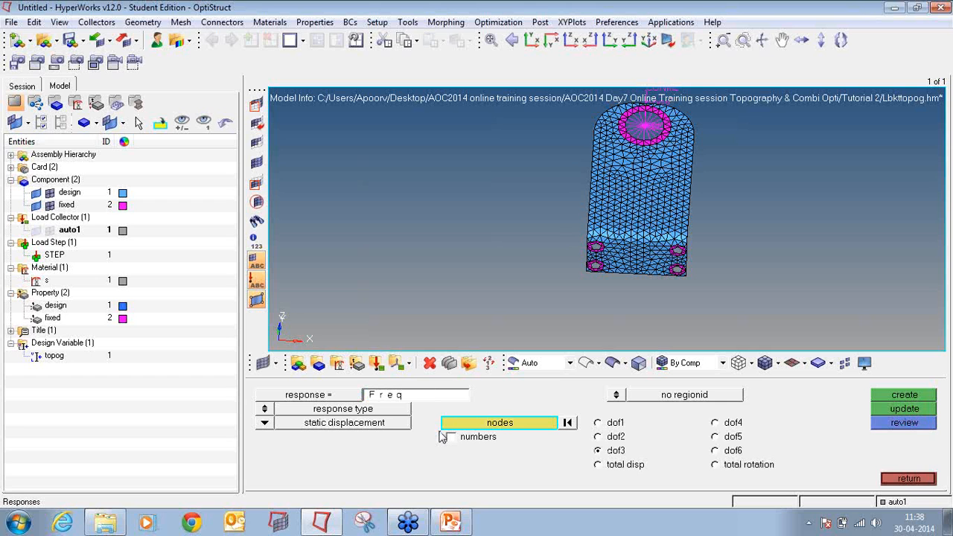
{"action": "left_click", "coordinate": [271, 426]}
{"action": "left_click", "coordinate": [428, 438]}
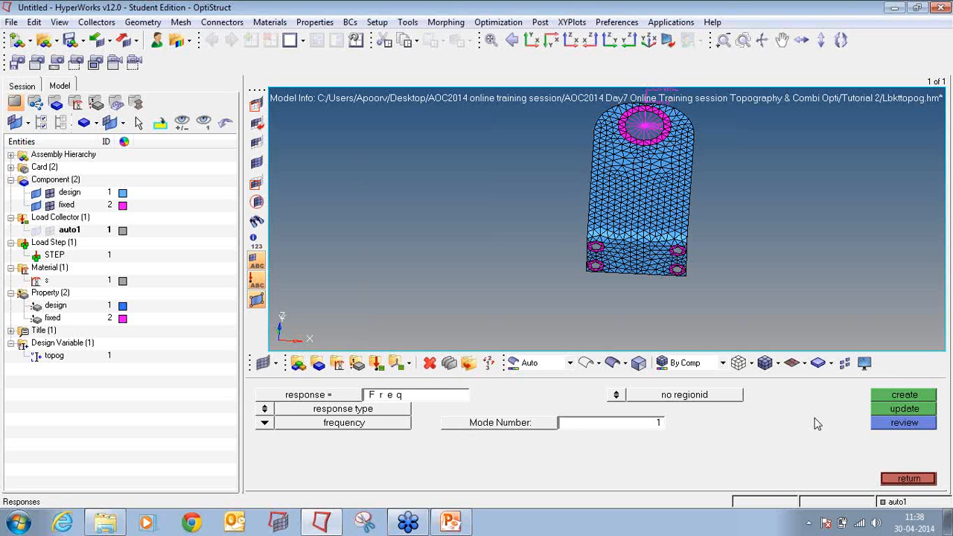
{"action": "left_click", "coordinate": [891, 400]}
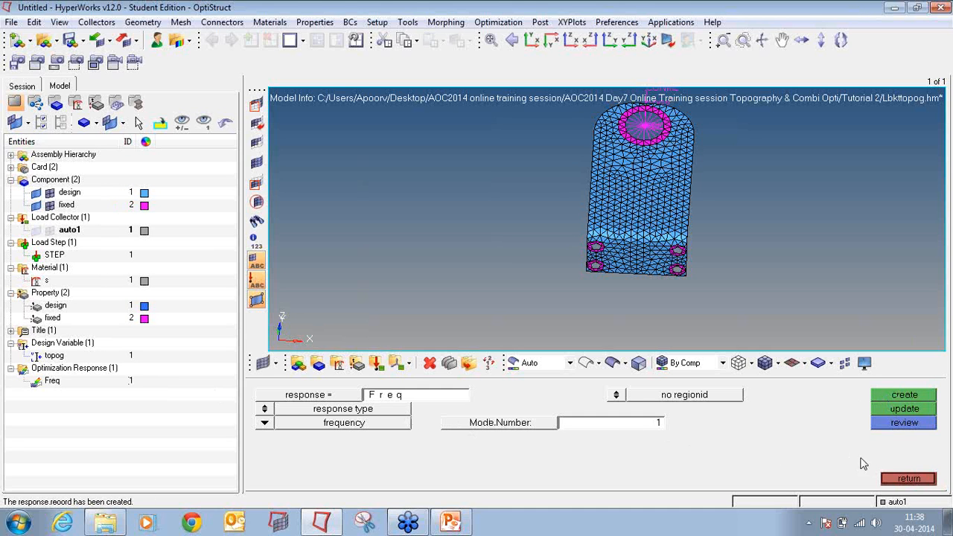
{"action": "left_click", "coordinate": [907, 480]}
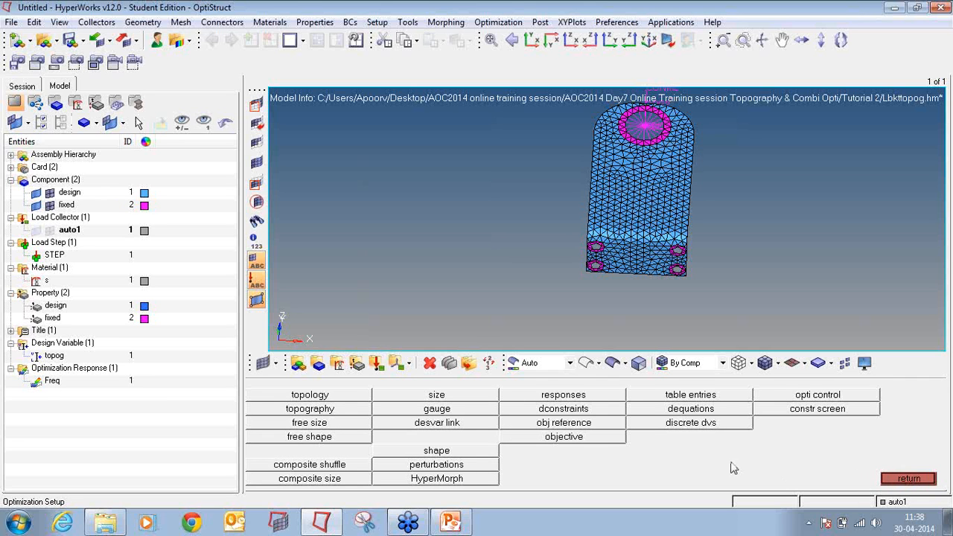
Step: Create an objective that maximizes the Freq response for the load step STEP, and leave the optimization setup
{"action": "left_click", "coordinate": [564, 436]}
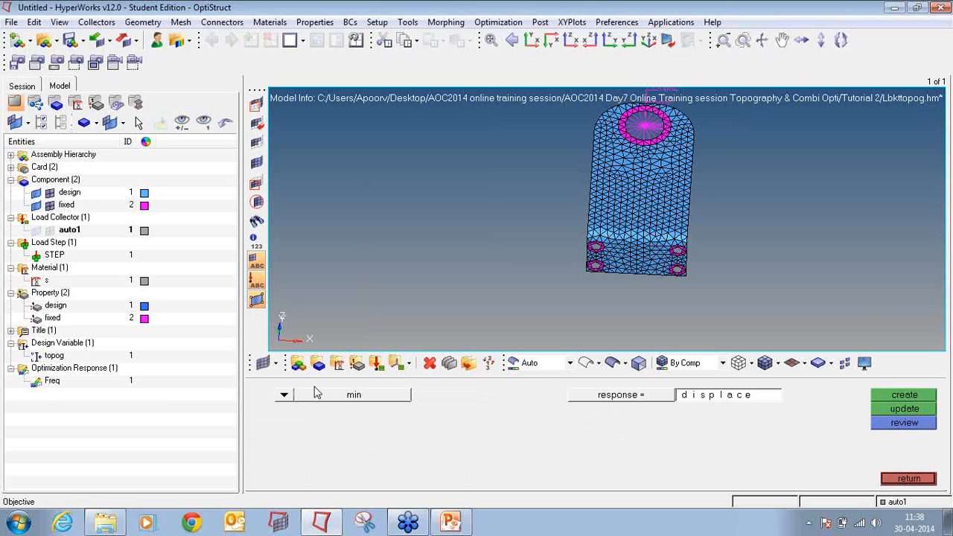
{"action": "left_click", "coordinate": [293, 395]}
{"action": "left_click", "coordinate": [304, 423]}
{"action": "left_click", "coordinate": [645, 395]}
{"action": "left_click", "coordinate": [275, 396]}
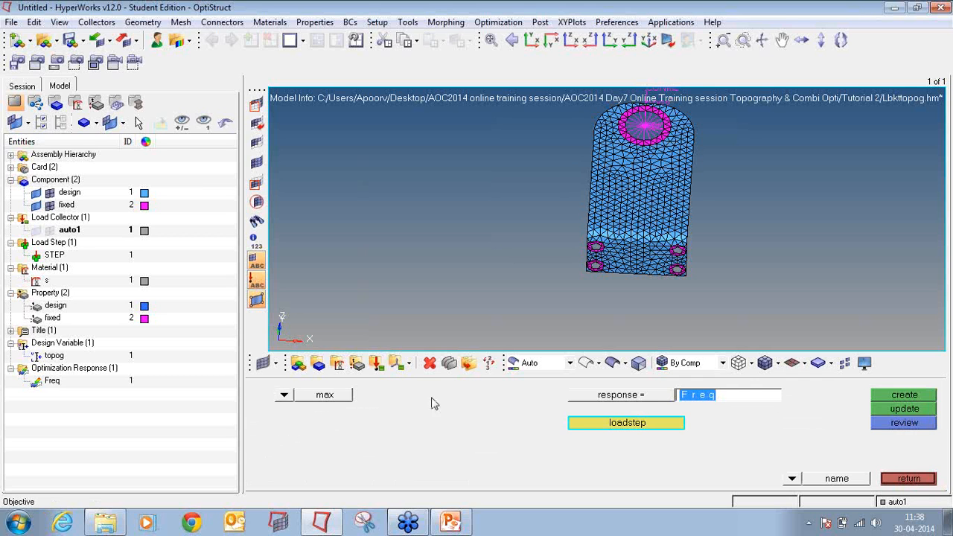
{"action": "left_click", "coordinate": [592, 423]}
{"action": "left_click", "coordinate": [280, 396]}
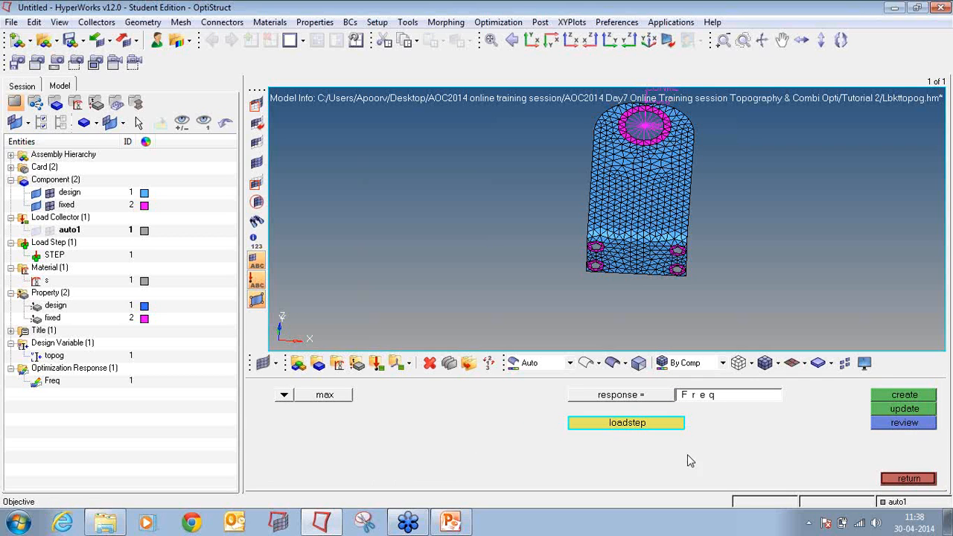
{"action": "left_click", "coordinate": [898, 398]}
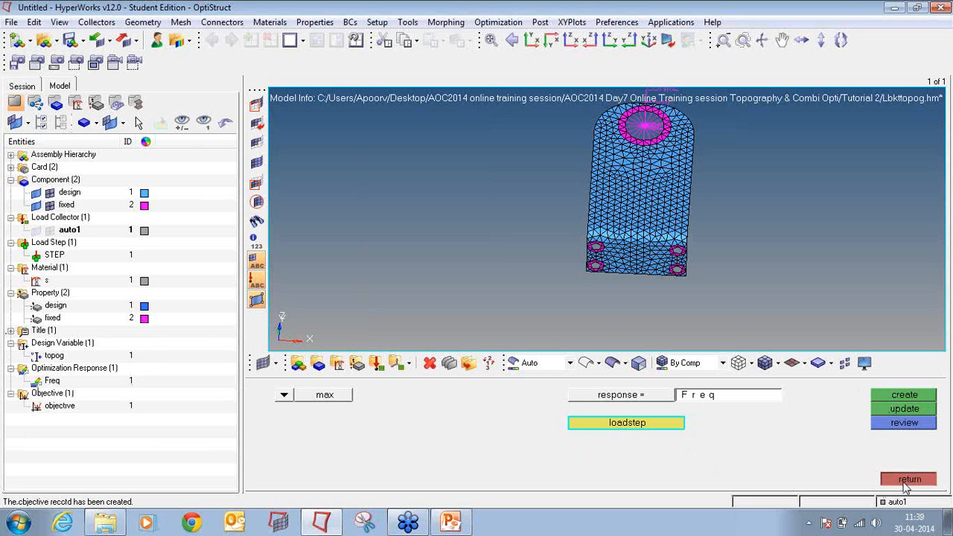
{"action": "left_click", "coordinate": [909, 479]}
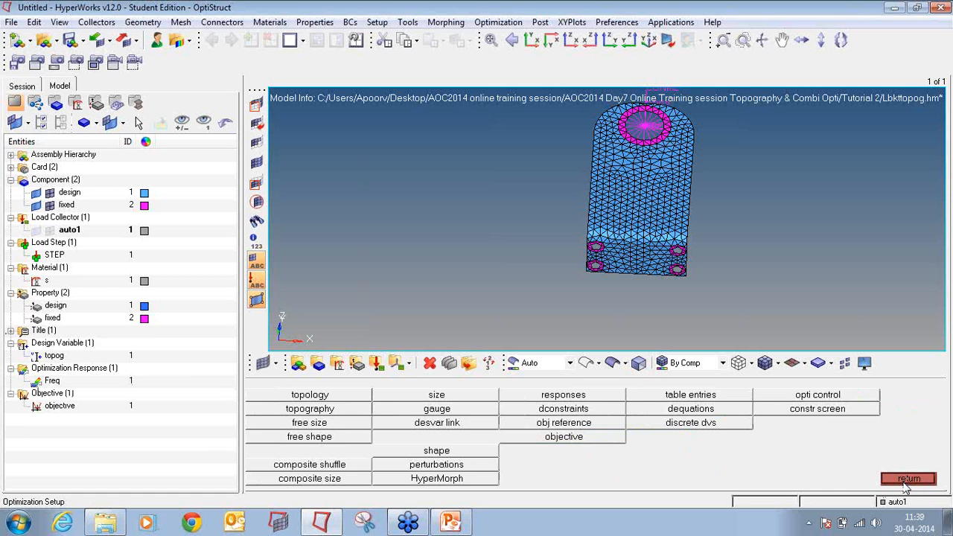
{"action": "left_click", "coordinate": [909, 480]}
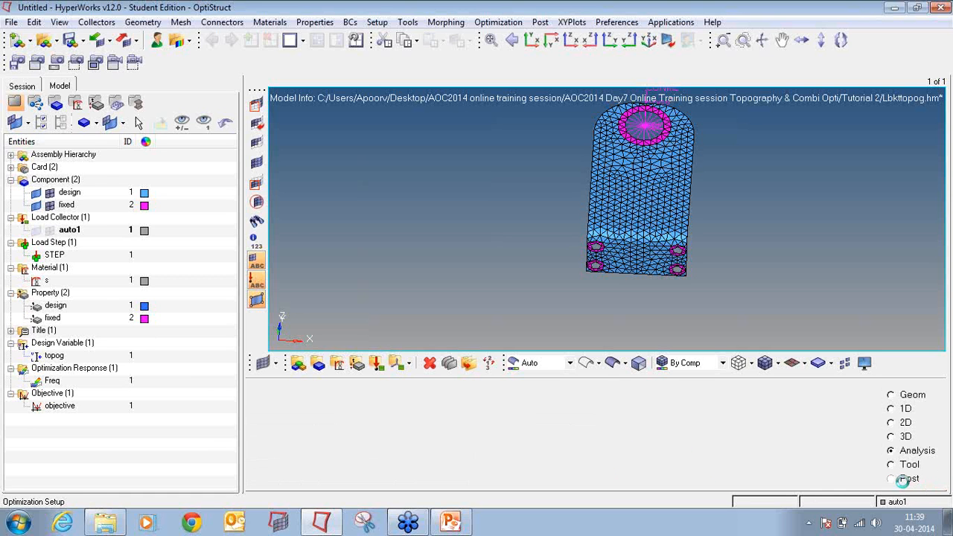
Step: Save the model as Lbkttopog in a new folder named tutorial 2 inside new folder 2 on the desktop
{"action": "left_click", "coordinate": [12, 21]}
{"action": "mouse_move", "coordinate": [90, 99]}
{"action": "left_click", "coordinate": [177, 140]}
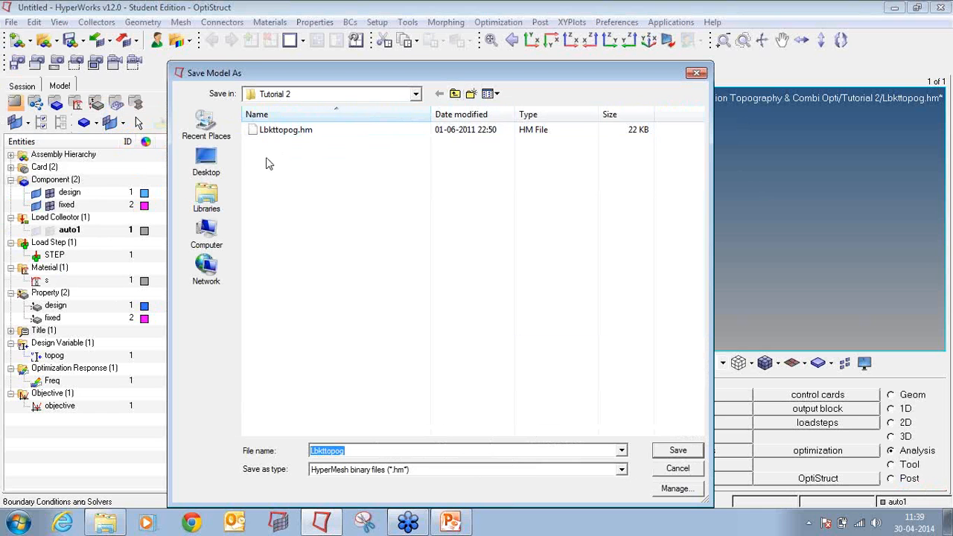
{"action": "left_click", "coordinate": [212, 160]}
{"action": "double_click", "coordinate": [450, 324]}
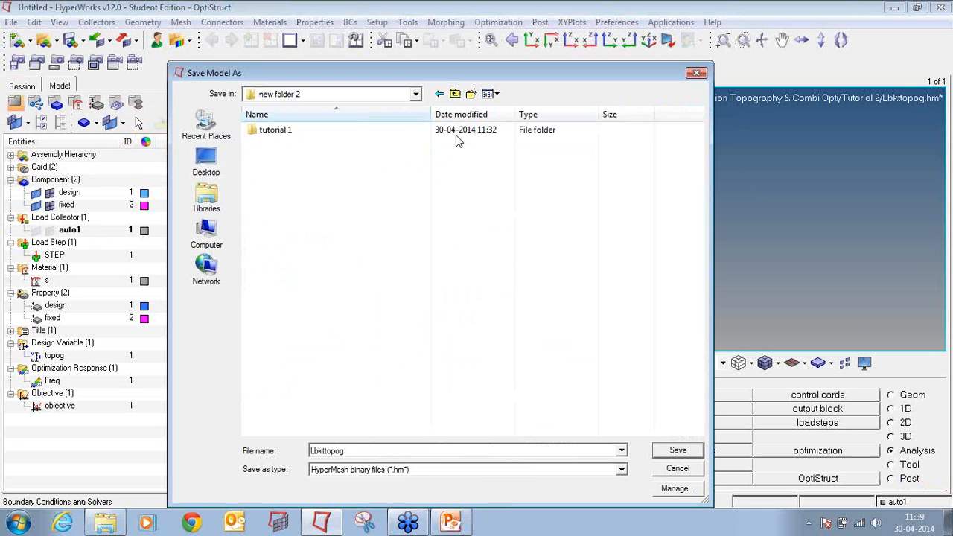
{"action": "left_click", "coordinate": [471, 94]}
{"action": "type", "text": "tu"}
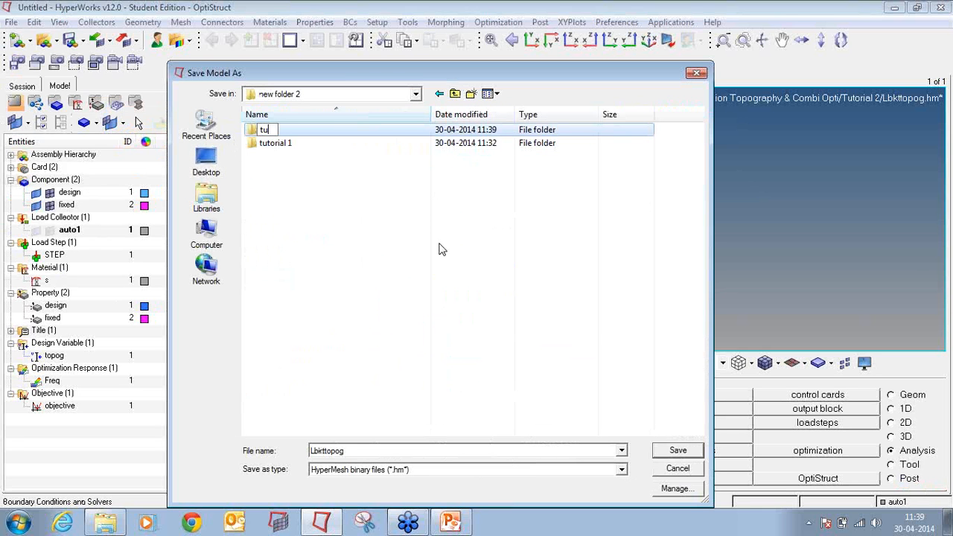
{"action": "type", "text": "torial 2"}
{"action": "key", "text": "Return"}
{"action": "key", "text": "Return"}
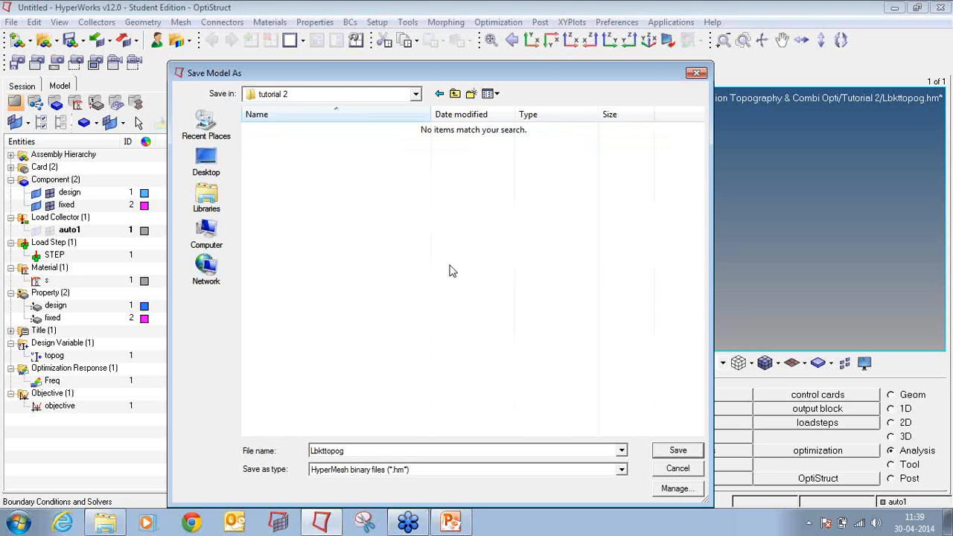
{"action": "left_click", "coordinate": [678, 450]}
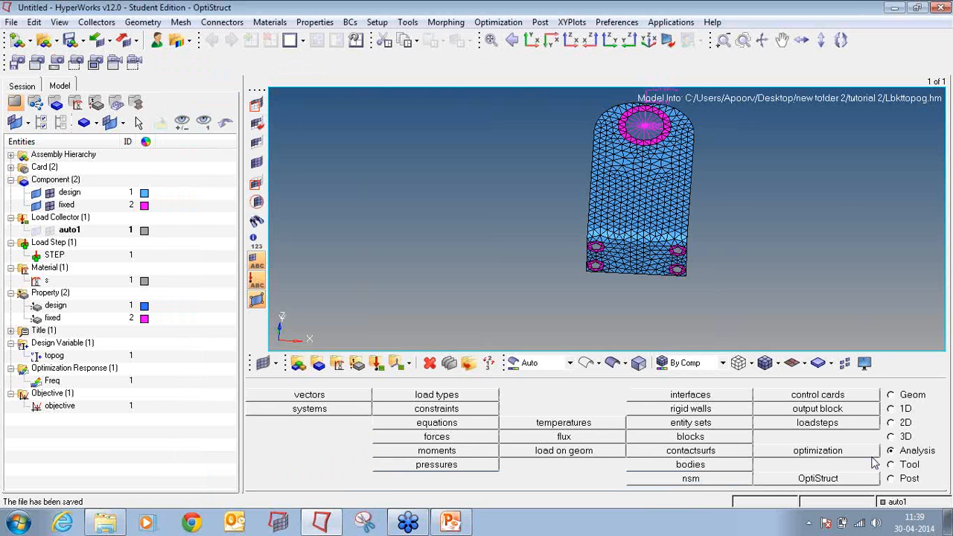
Step: Run the OptiStruct optimization on Lbkttopog.fem, open its design results in HyperView and dismiss the message log
{"action": "left_click", "coordinate": [856, 481]}
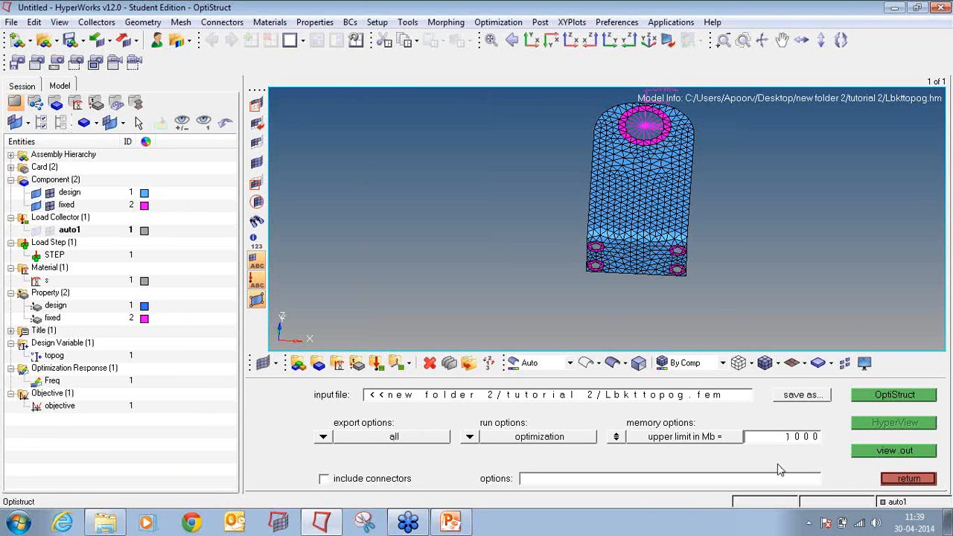
{"action": "left_click", "coordinate": [867, 397]}
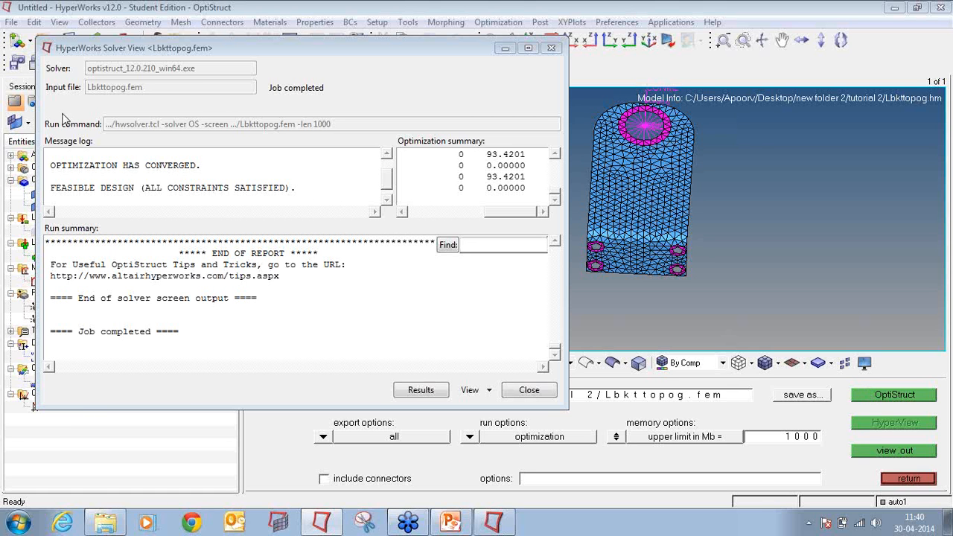
{"action": "left_click", "coordinate": [520, 391]}
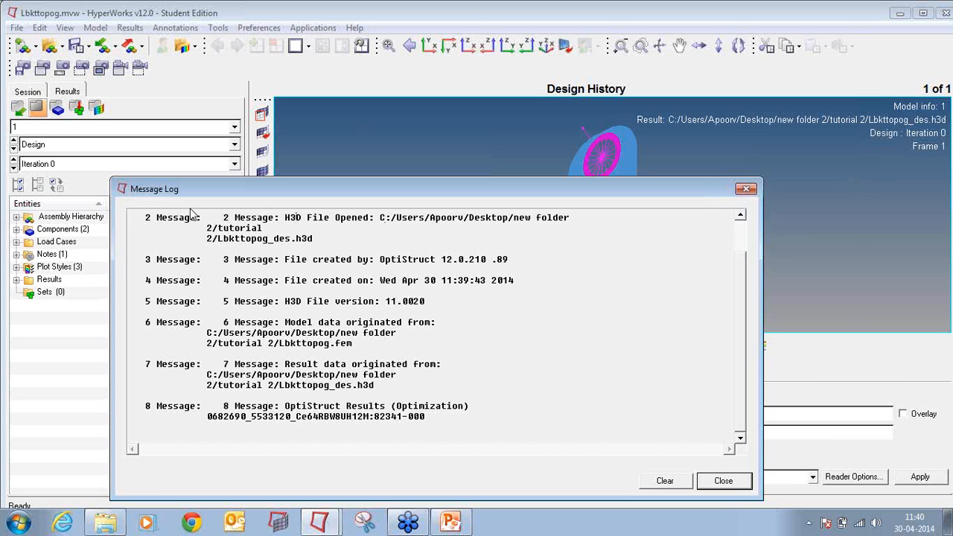
{"action": "left_click", "coordinate": [745, 189]}
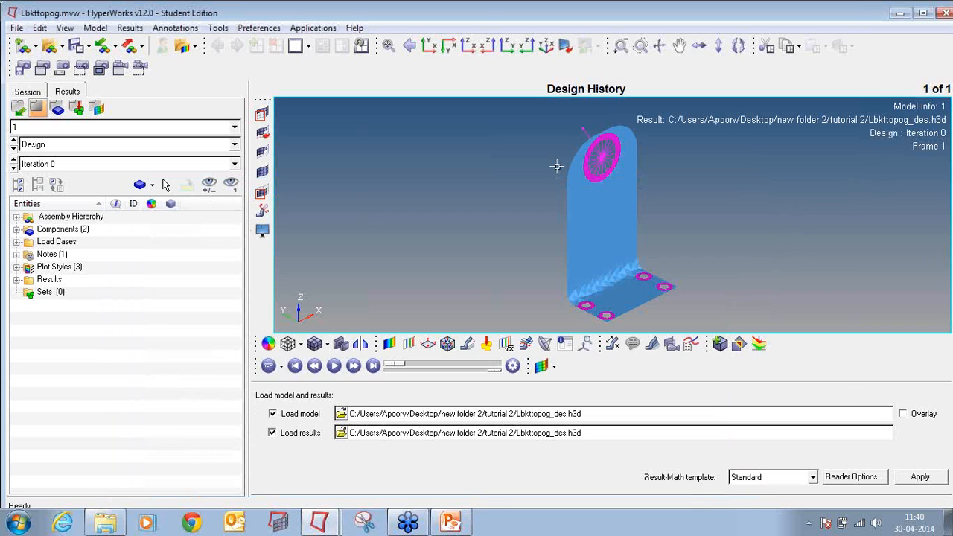
Step: Show the optimized bracket design at Iteration 12 and contour its Shape Change magnitude
{"action": "double_click", "coordinate": [123, 14]}
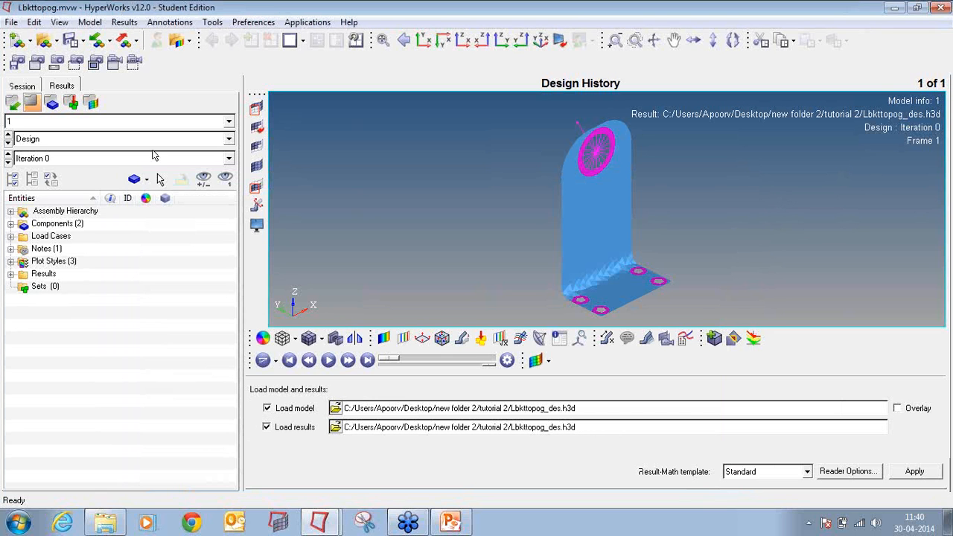
{"action": "left_click", "coordinate": [91, 159]}
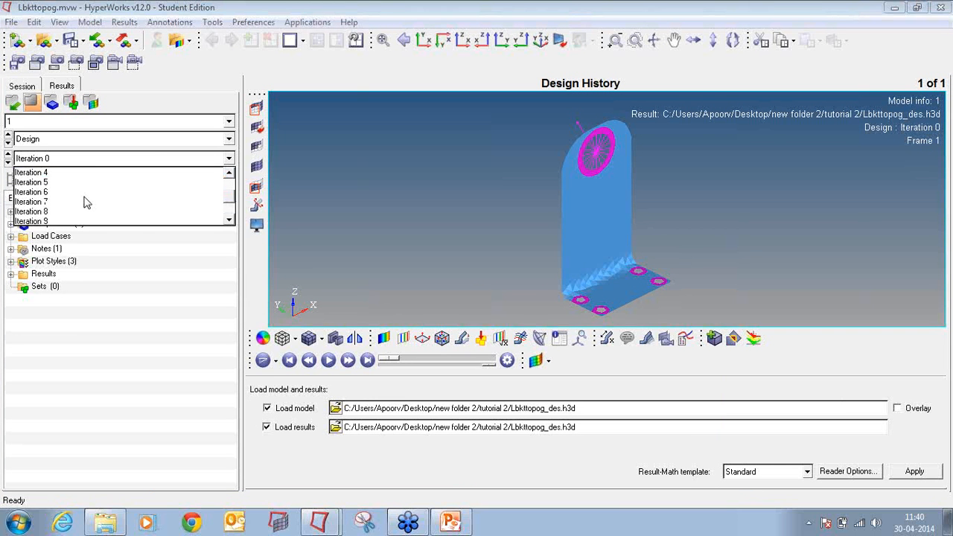
{"action": "scroll", "coordinate": [87, 203], "scroll_direction": "down", "scroll_amount": 3}
{"action": "left_click", "coordinate": [76, 211]}
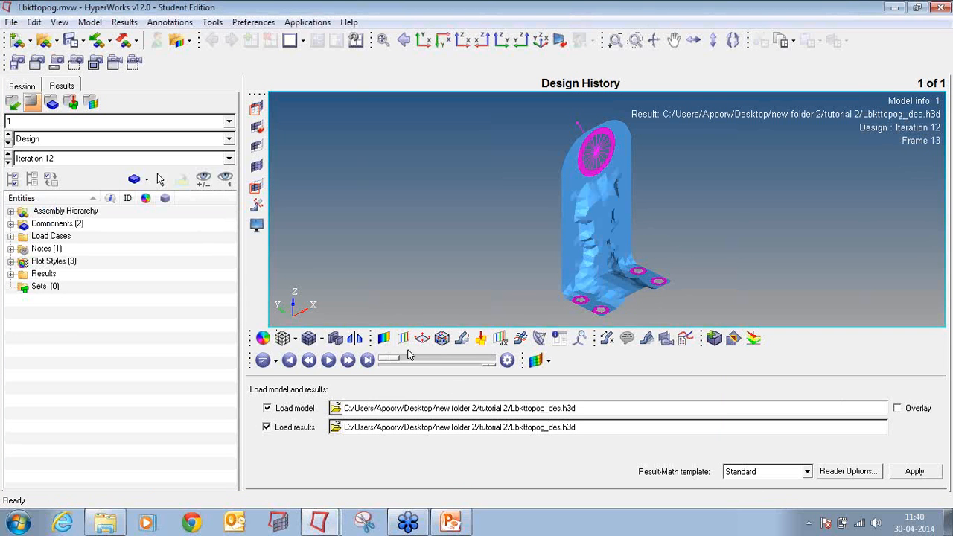
{"action": "left_click", "coordinate": [384, 338]}
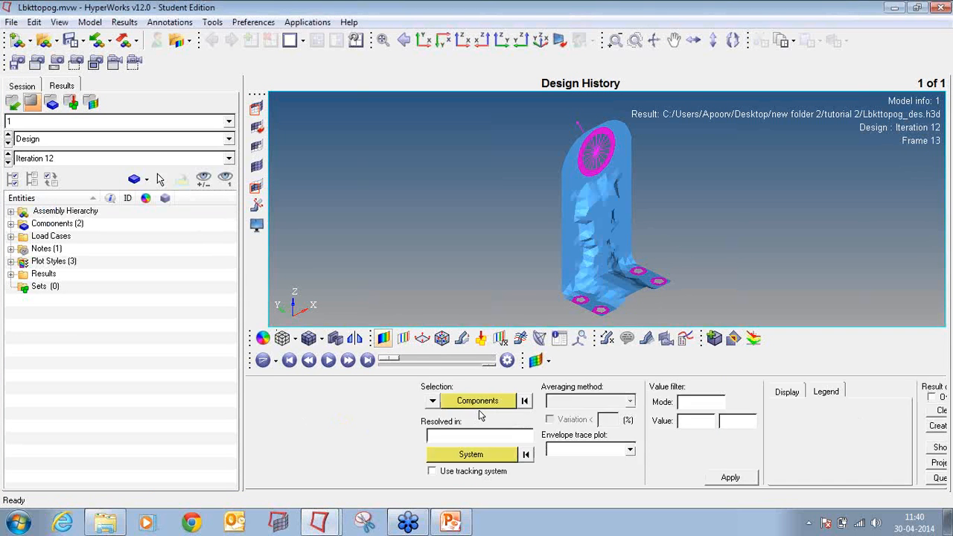
{"action": "left_click", "coordinate": [728, 477]}
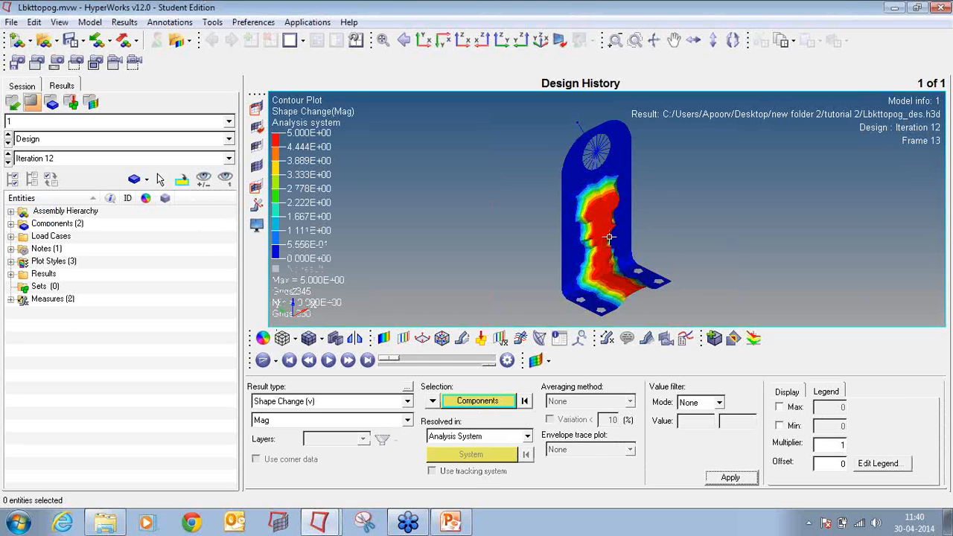
{"action": "mouse_move", "coordinate": [616, 242]}
{"action": "left_mouse_down", "text": "ctrl"}
{"action": "mouse_move", "coordinate": [617, 266]}
{"action": "mouse_move", "coordinate": [500, 191]}
{"action": "mouse_move", "coordinate": [457, 205]}
{"action": "left_mouse_up", "text": "ctrl"}
{"action": "left_click_drag", "start_coordinate": [642, 273], "coordinate": [629, 269], "text": "ctrl"}
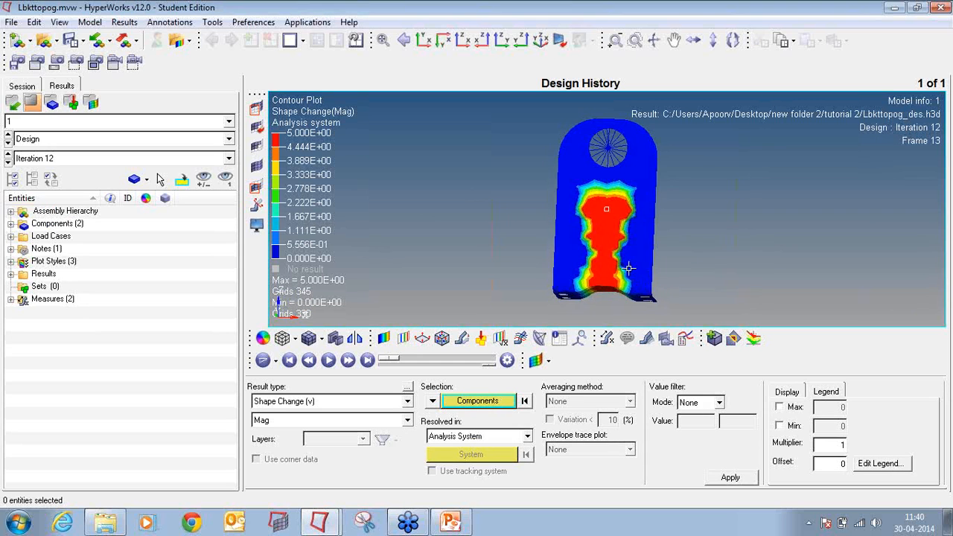
{"action": "scroll", "coordinate": [600, 219], "scroll_direction": "up", "scroll_amount": 2}
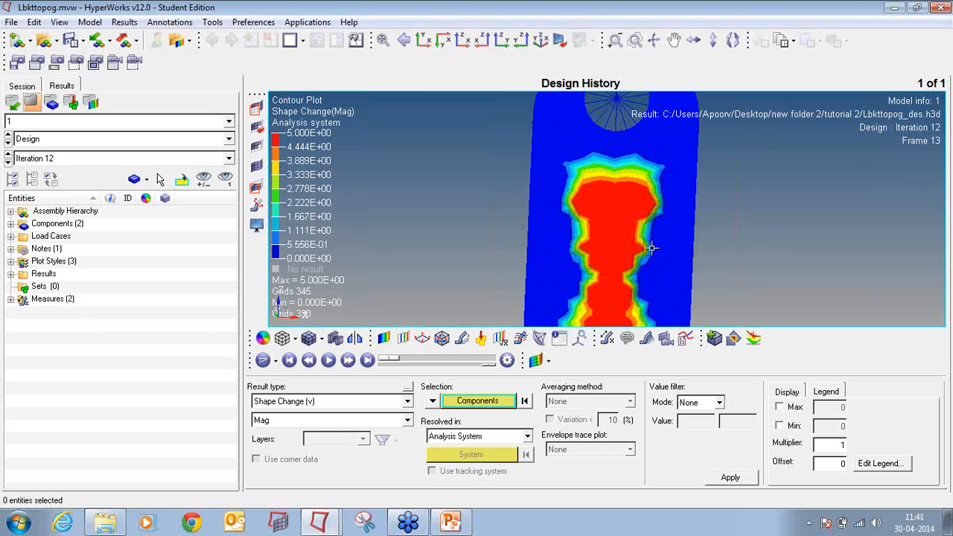
Step: Split the page into two side-by-side windows and fit the whole shape-change contour in its window
{"action": "left_click", "coordinate": [302, 40]}
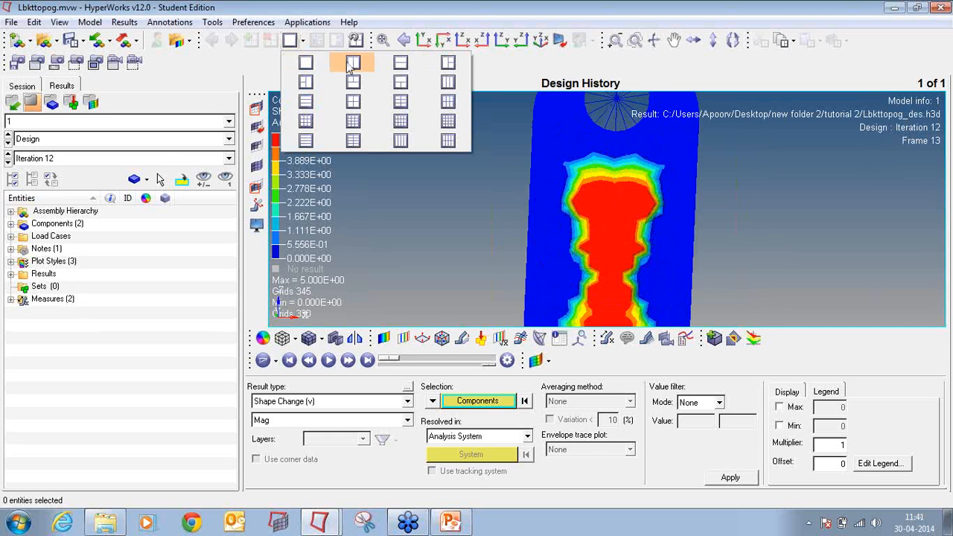
{"action": "left_click", "coordinate": [353, 64]}
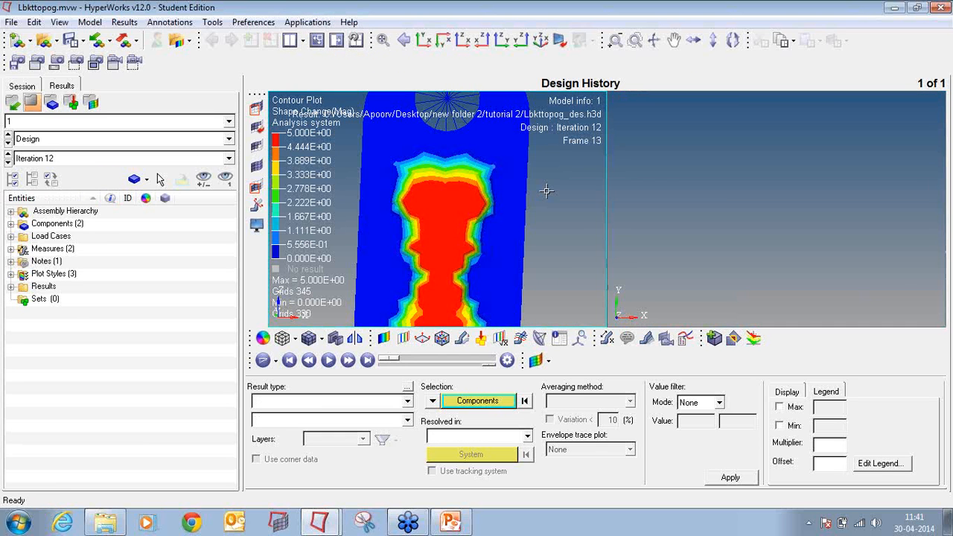
{"action": "scroll", "coordinate": [543, 194], "scroll_direction": "down", "scroll_amount": 4}
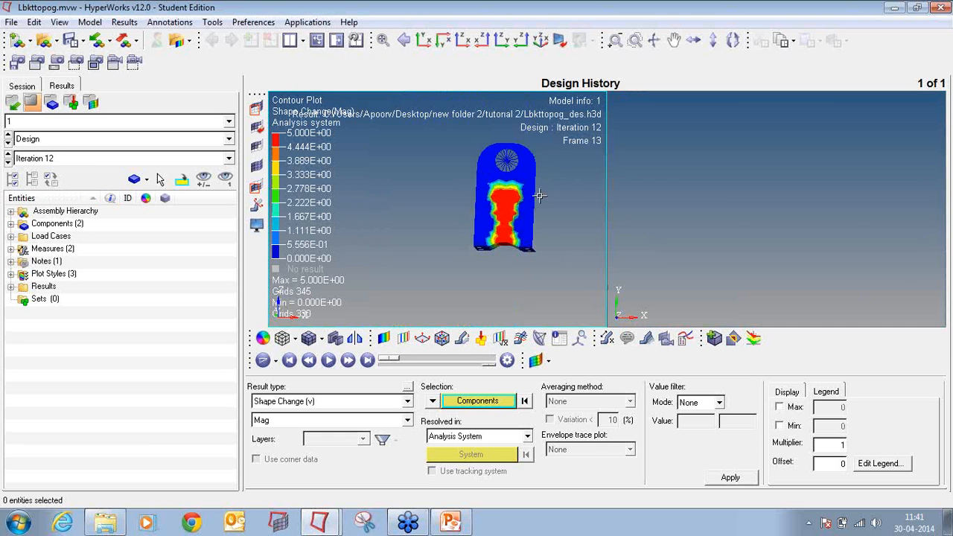
{"action": "scroll", "coordinate": [540, 195], "scroll_direction": "up", "scroll_amount": 4}
Step: Load Lbkttopog_s1.h3d from the tutorial 2 folder as model and results in the empty window
{"action": "left_click", "coordinate": [803, 206]}
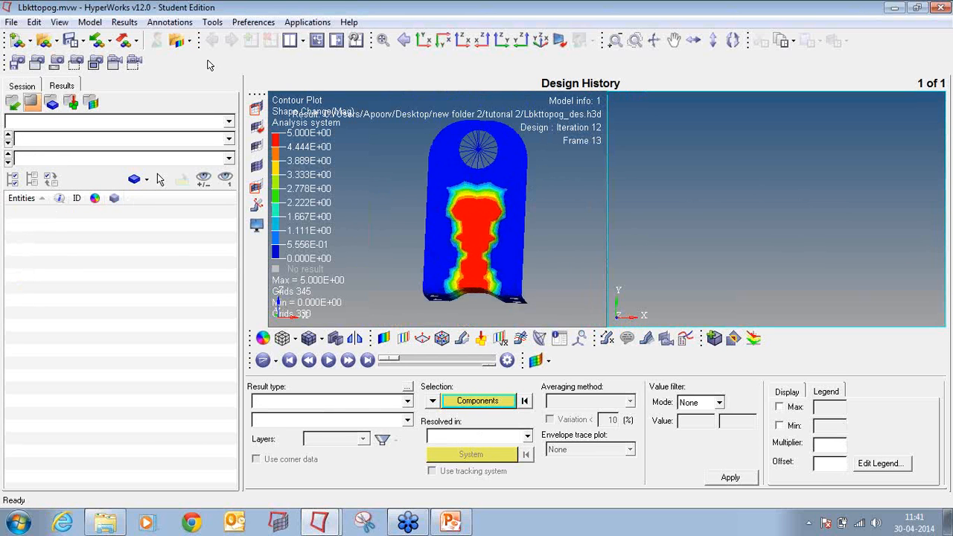
{"action": "left_click", "coordinate": [45, 42]}
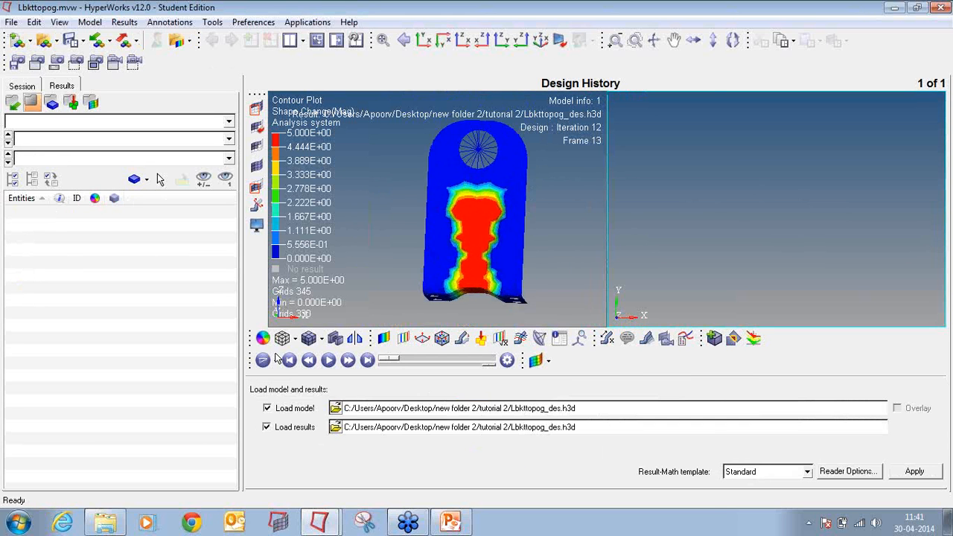
{"action": "left_click", "coordinate": [335, 409]}
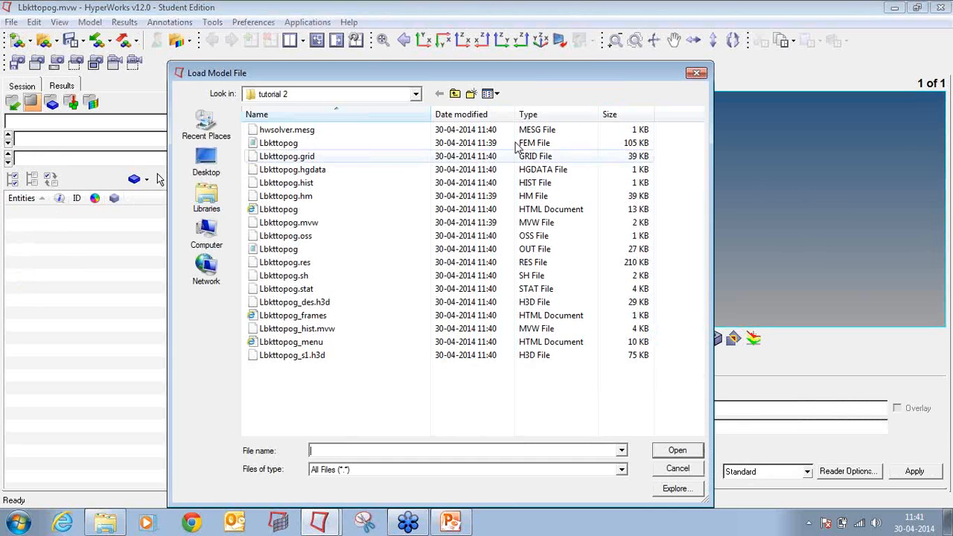
{"action": "left_click", "coordinate": [534, 117]}
{"action": "double_click", "coordinate": [461, 169]}
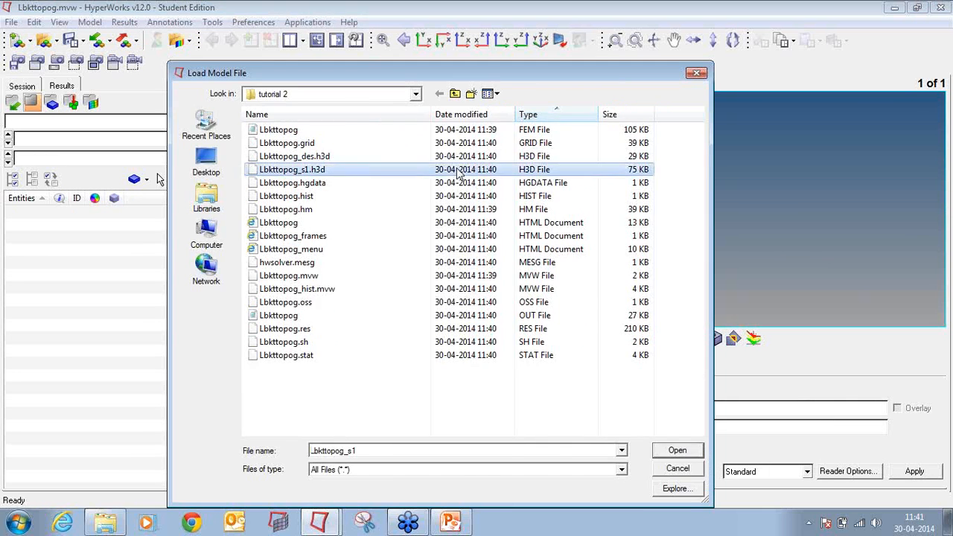
{"action": "left_click", "coordinate": [915, 472]}
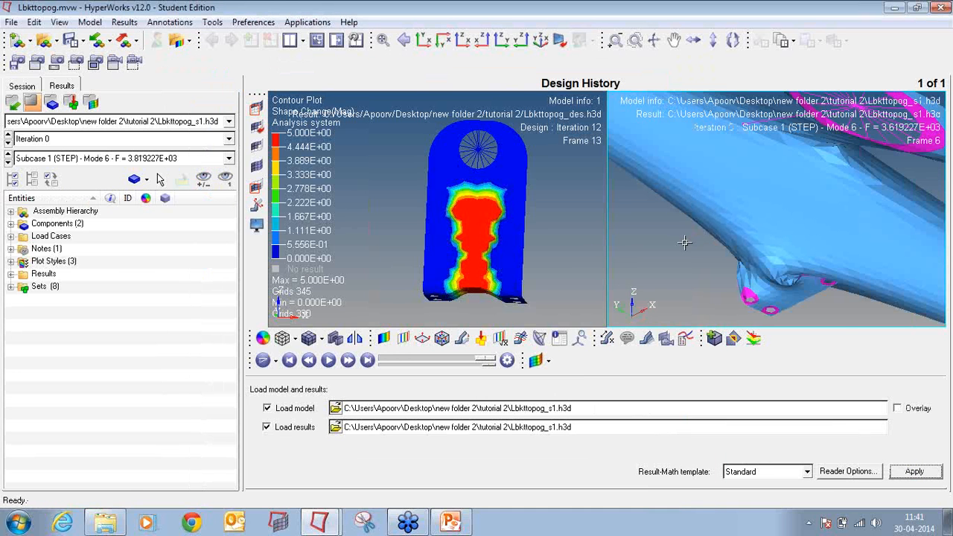
Step: Set the deformed shape of the eigenmode results to a uniform scale factor of 0.001
{"action": "left_click_drag", "start_coordinate": [762, 213], "coordinate": [875, 208], "text": "ctrl"}
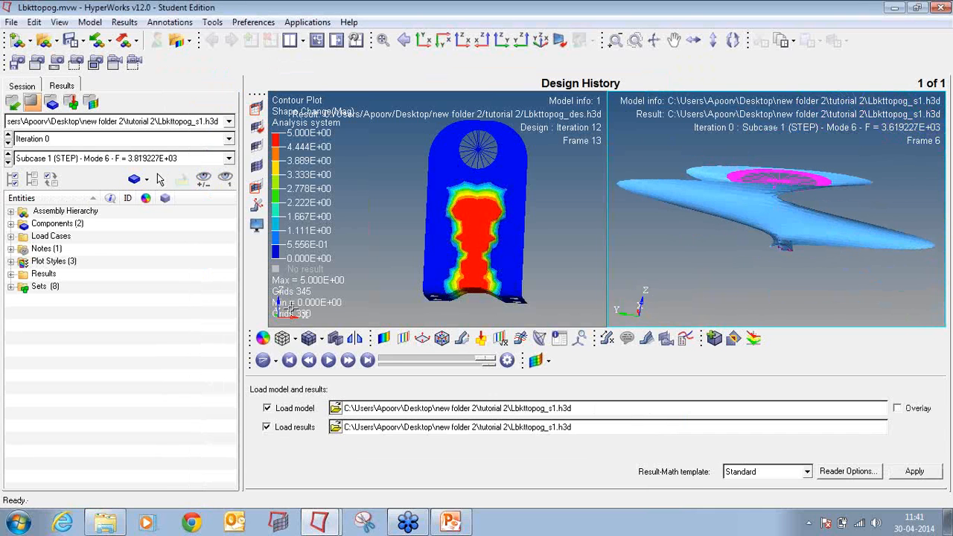
{"action": "left_click", "coordinate": [462, 339]}
{"action": "type", "text": "0.001"}
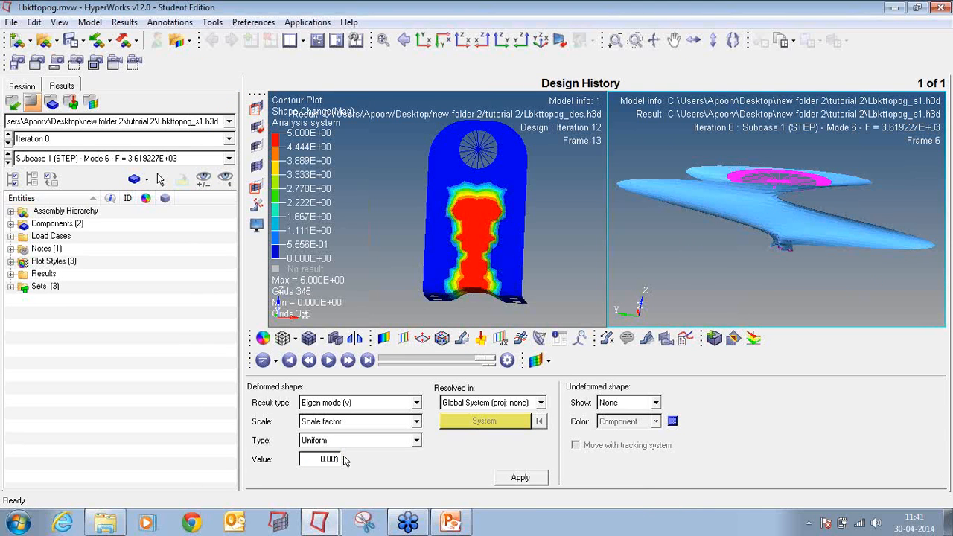
{"action": "key", "text": "Return"}
{"action": "left_click_drag", "start_coordinate": [924, 218], "coordinate": [718, 242], "text": "ctrl"}
{"action": "scroll", "coordinate": [748, 201], "scroll_direction": "up", "scroll_amount": 4, "text": "ctrl"}
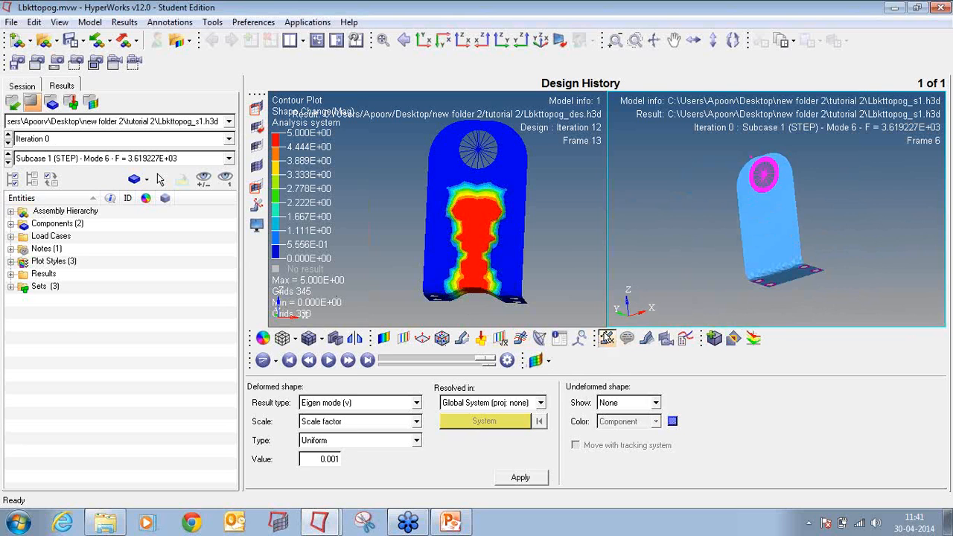
Step: Contour the Eigen Mode magnitude on the bracket in the second window
{"action": "left_click", "coordinate": [628, 338]}
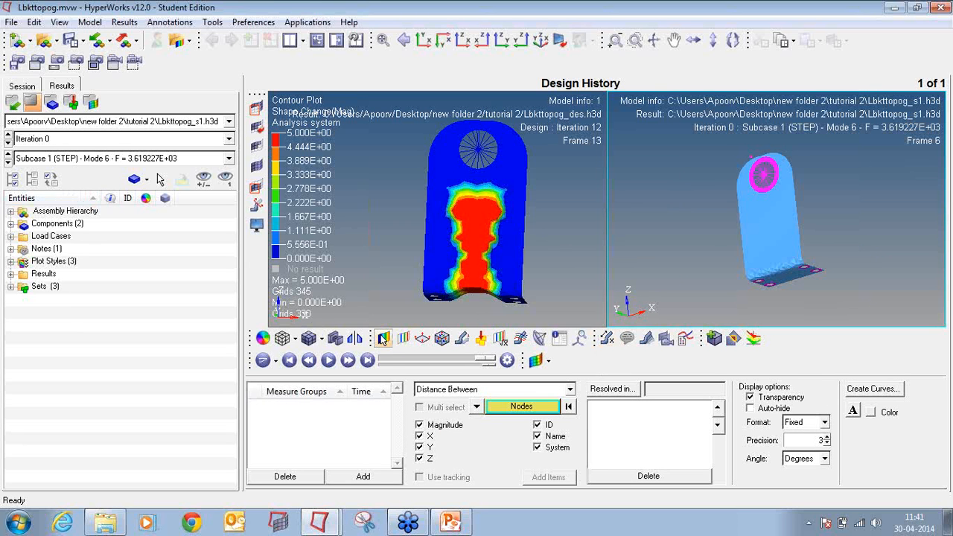
{"action": "left_click", "coordinate": [382, 338]}
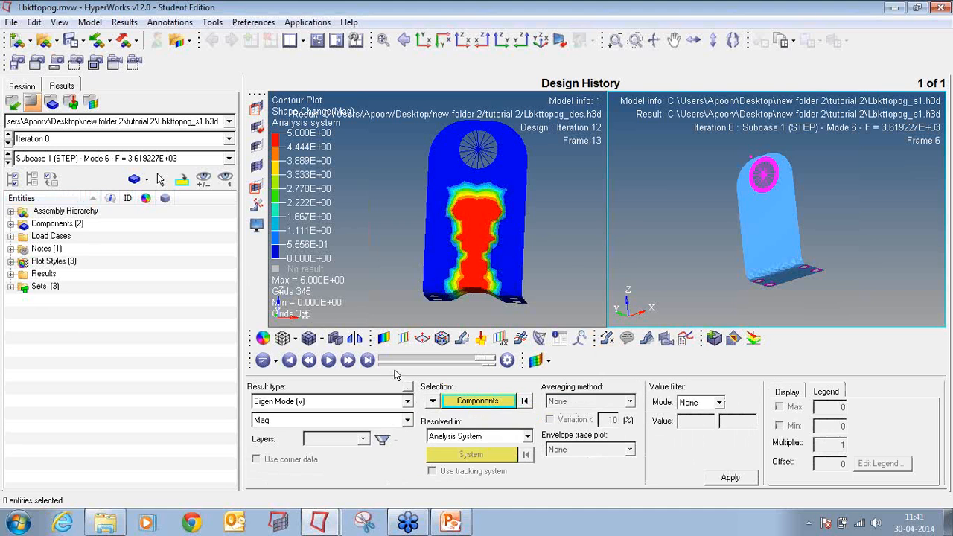
{"action": "left_click", "coordinate": [731, 478]}
Step: Display the Static MinMax Result measure on the eigenmode plot with only its maximum value labelled
{"action": "left_click", "coordinate": [607, 339]}
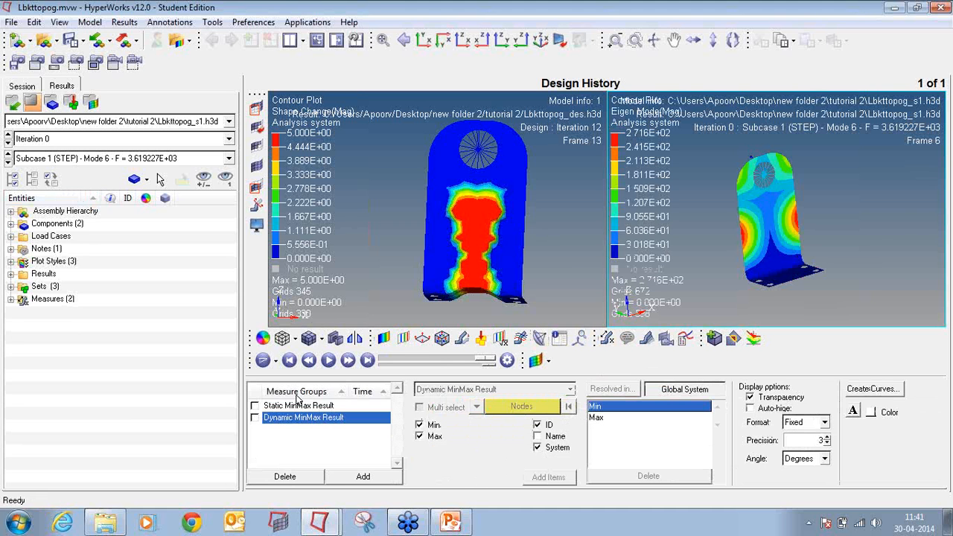
{"action": "left_click", "coordinate": [302, 406]}
{"action": "left_click", "coordinate": [254, 406]}
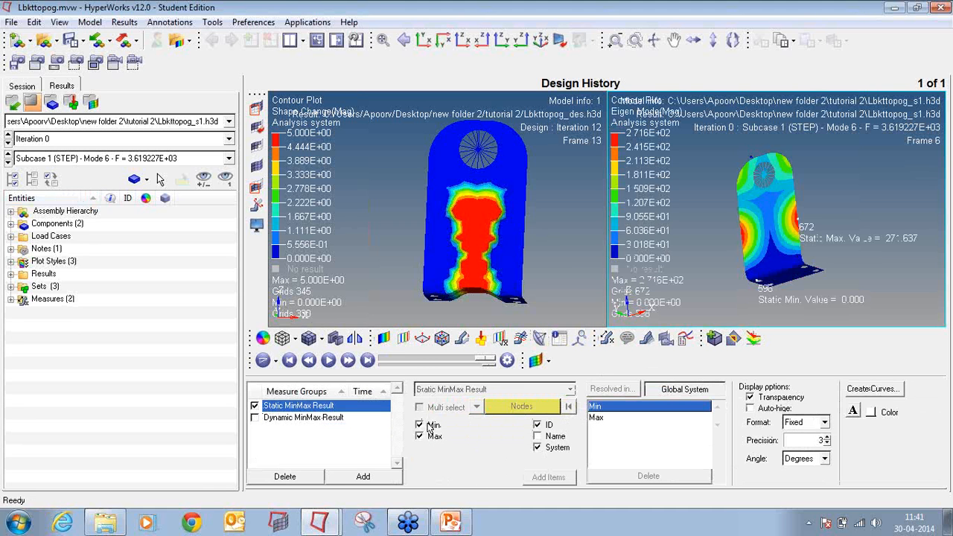
{"action": "left_click", "coordinate": [420, 426]}
{"action": "left_click_drag", "start_coordinate": [831, 269], "coordinate": [754, 279], "text": "ctrl"}
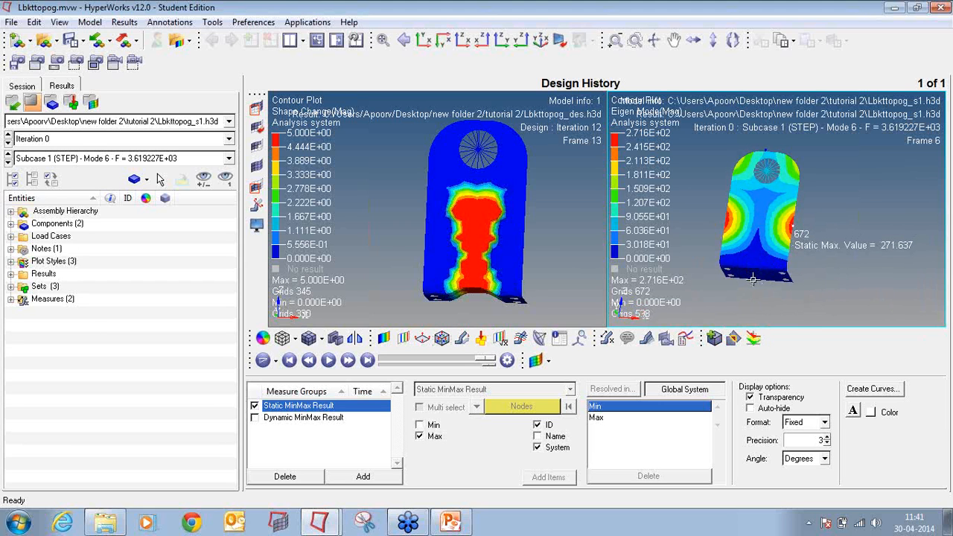
Step: Switch the eigenmode results to Iteration 12 and show Mode 1 of the STEP subcase
{"action": "left_click", "coordinate": [84, 140]}
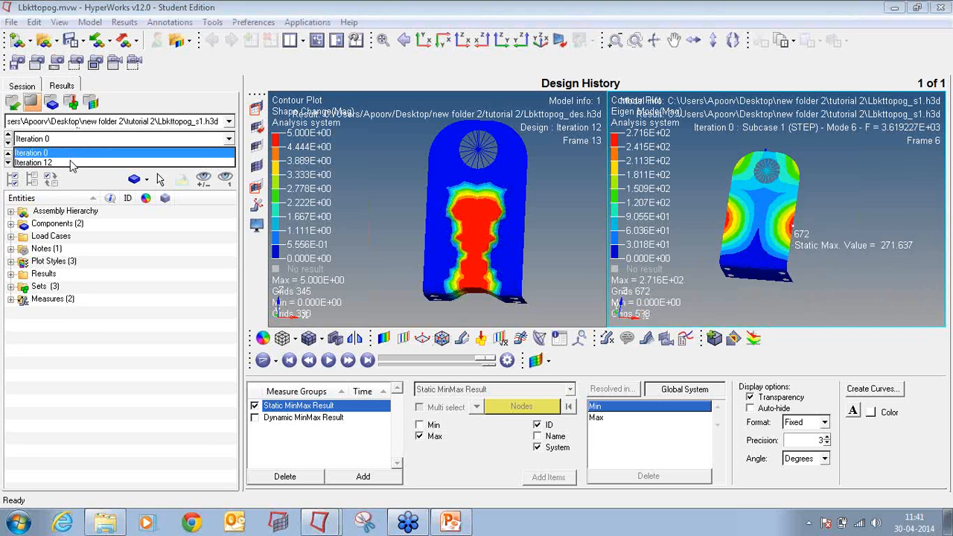
{"action": "left_click", "coordinate": [71, 164]}
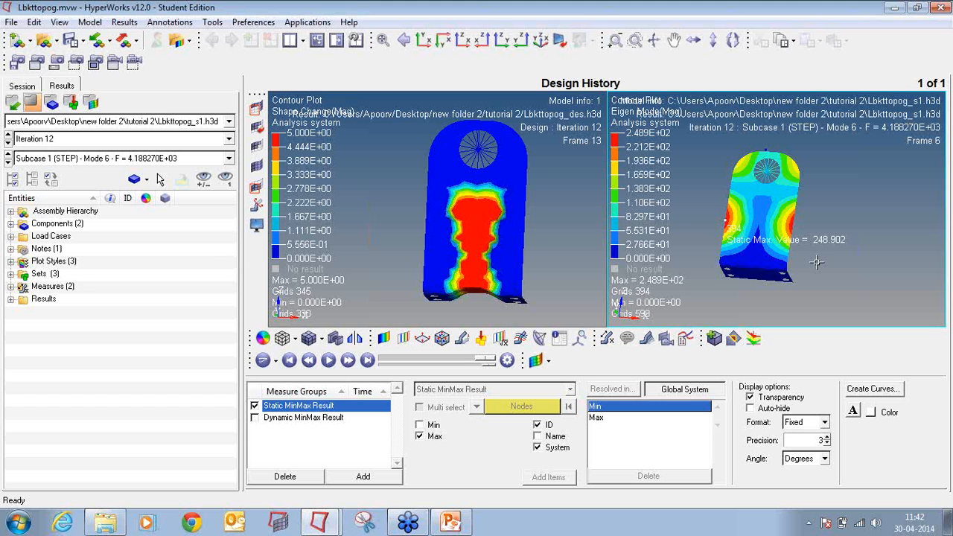
{"action": "left_click", "coordinate": [227, 160]}
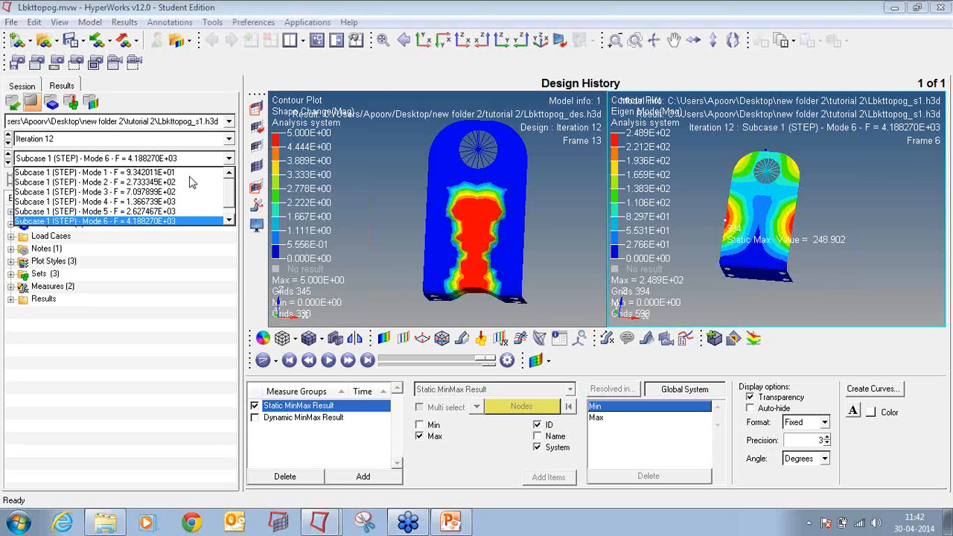
{"action": "left_click", "coordinate": [190, 173]}
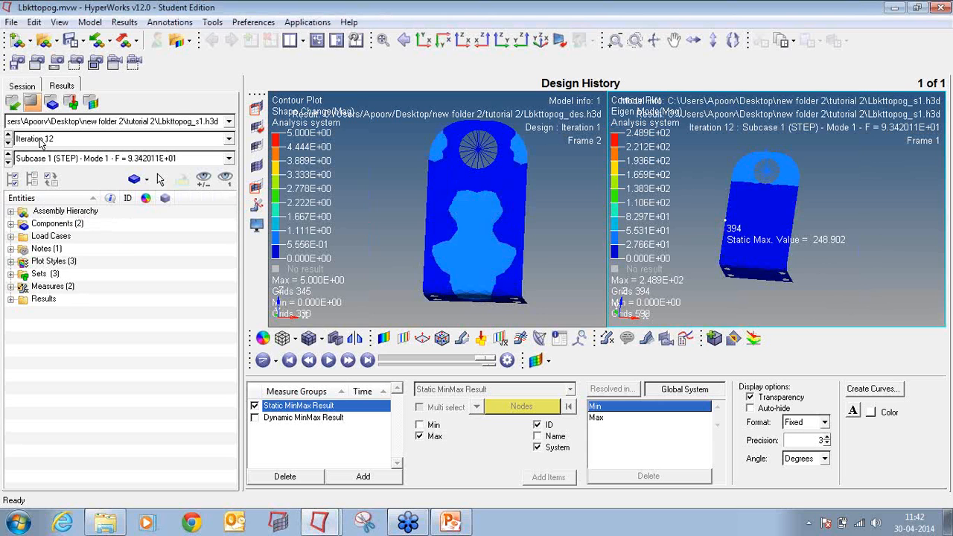
Step: Compare the Mode 1 frequency and maximum displacement between Iteration 0 and Iteration 12
{"action": "left_click", "coordinate": [9, 139]}
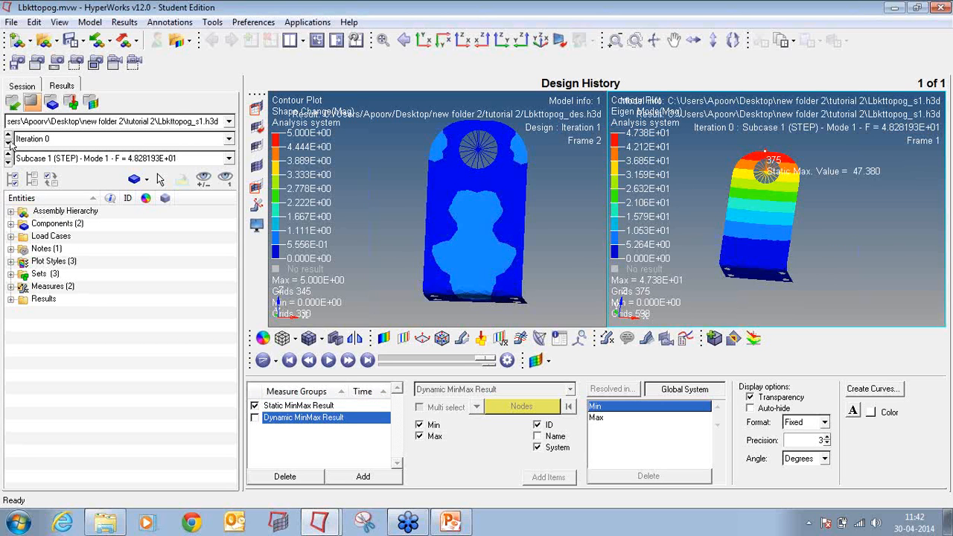
{"action": "left_click", "coordinate": [9, 143]}
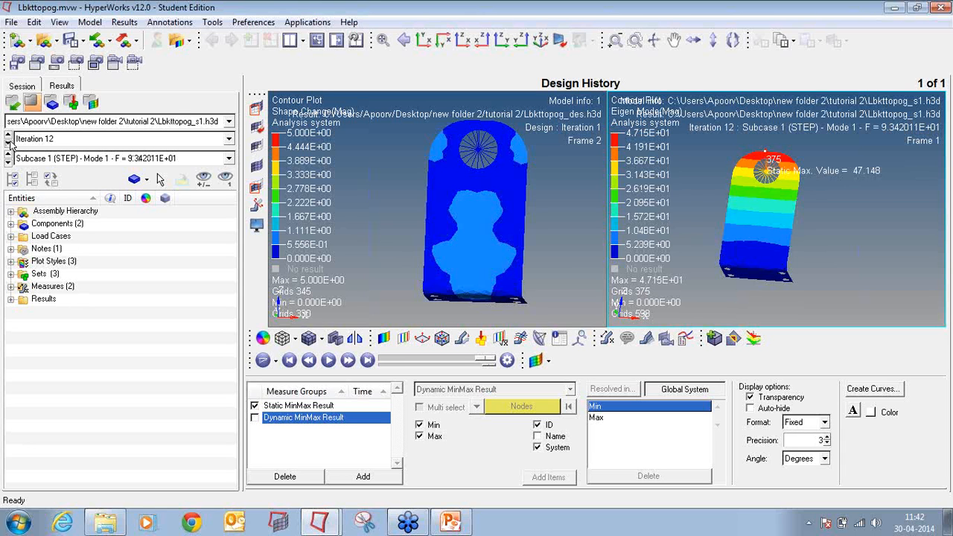
{"action": "left_click", "coordinate": [8, 142]}
Step: Select Mode 6 of the STEP subcase and view its eigenmode result at Iteration 0
{"action": "left_click", "coordinate": [49, 160]}
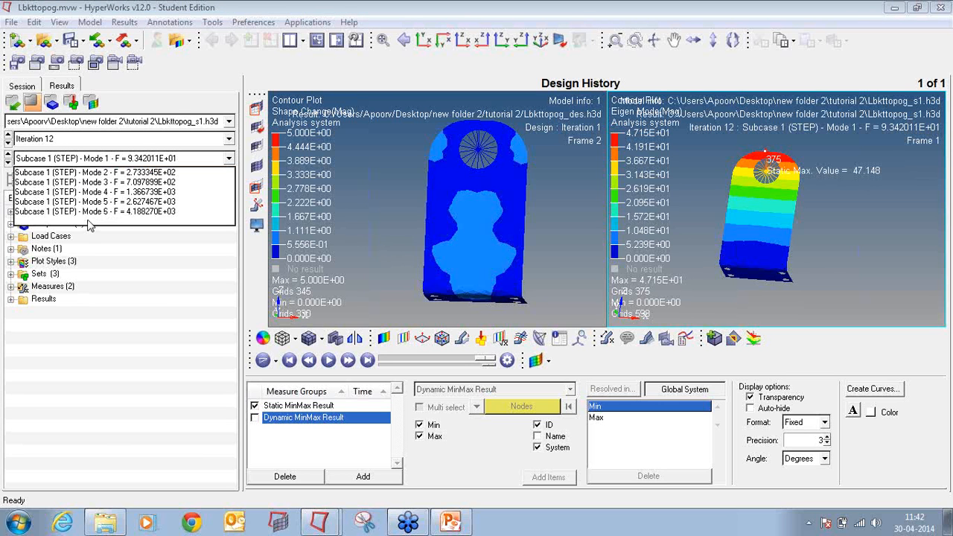
{"action": "left_click", "coordinate": [90, 221]}
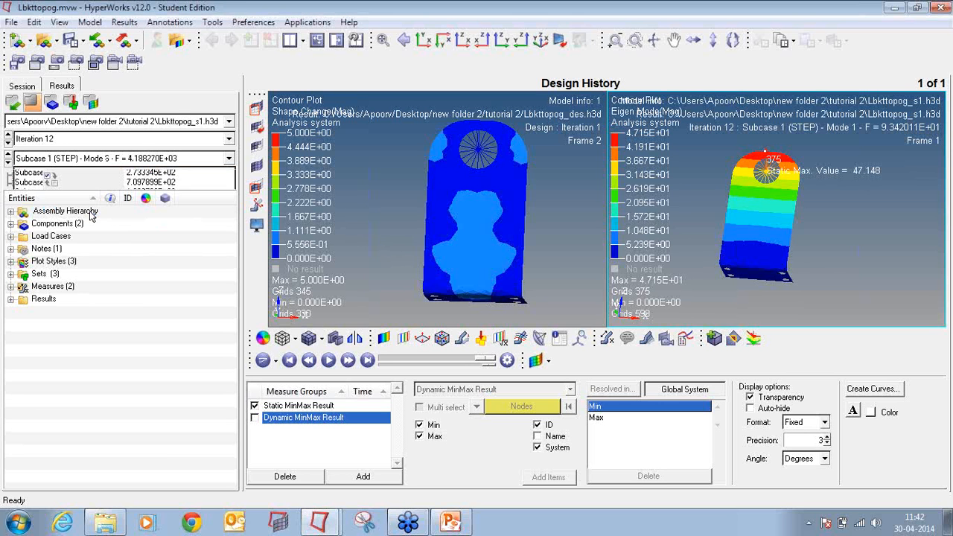
{"action": "left_click", "coordinate": [9, 137]}
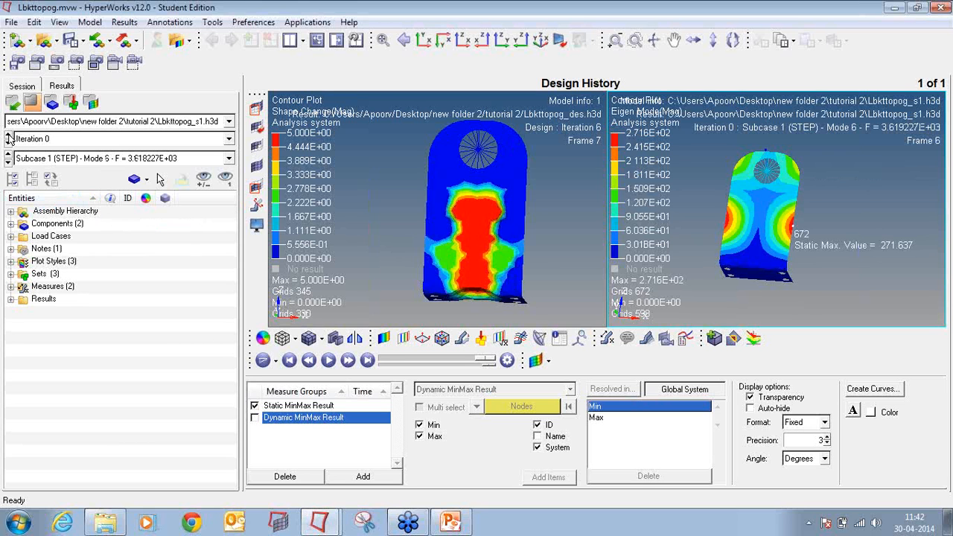
Step: Switch the Iteration 0 results to Mode 1 of the STEP subcase and reapply the Eigen Mode (v) magnitude contour
{"action": "left_click", "coordinate": [57, 160]}
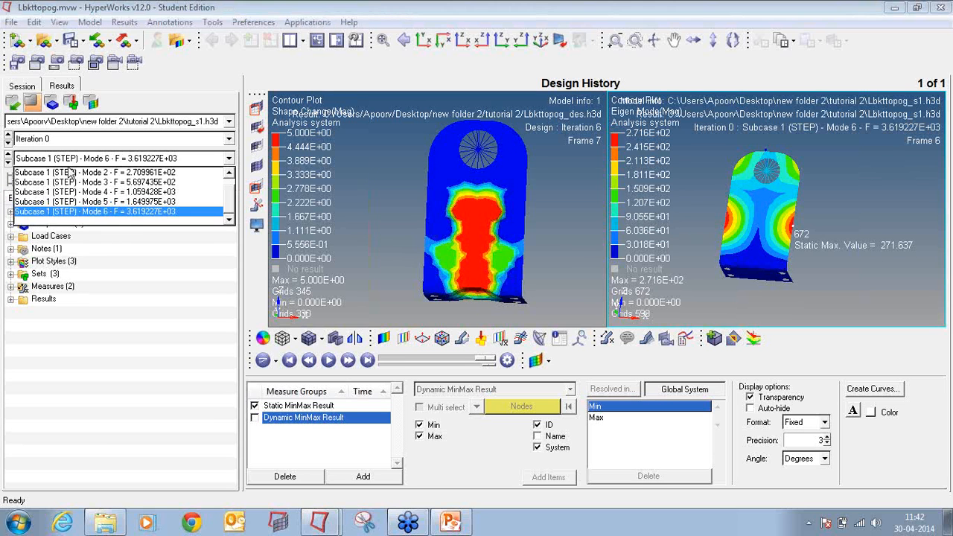
{"action": "left_click", "coordinate": [80, 173]}
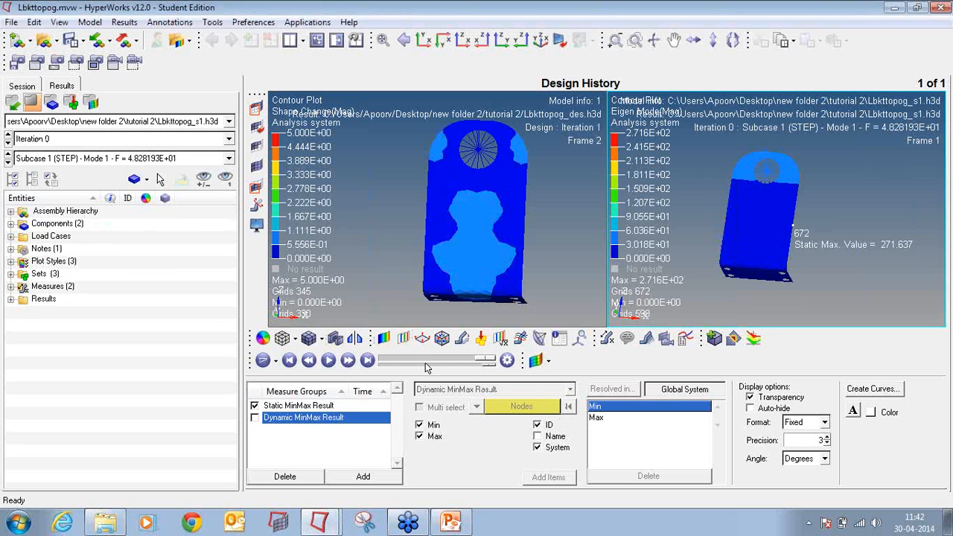
{"action": "left_click", "coordinate": [388, 341]}
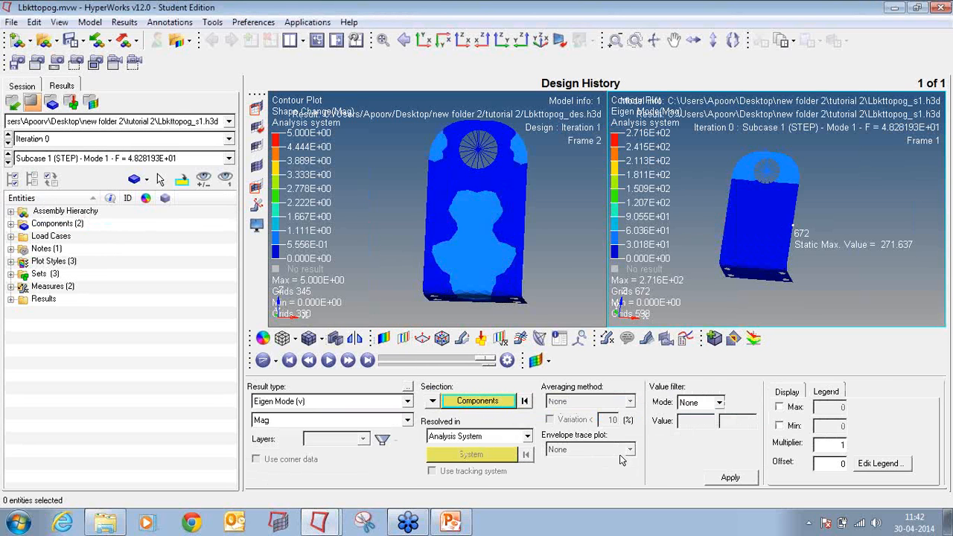
{"action": "left_click", "coordinate": [731, 478]}
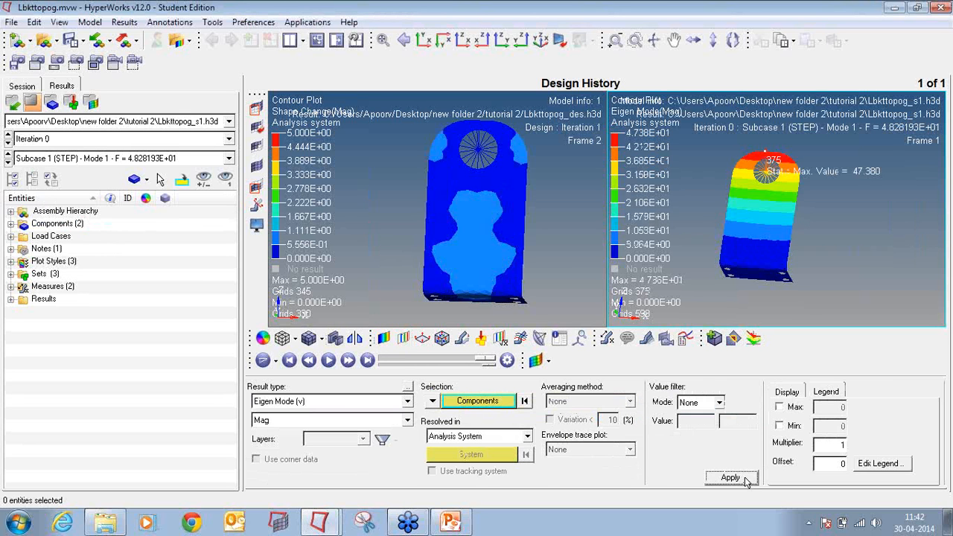
Step: Compare the Mode 1 eigenmode contour and frequency at Iteration 12 with those at Iteration 0
{"action": "left_click", "coordinate": [9, 138]}
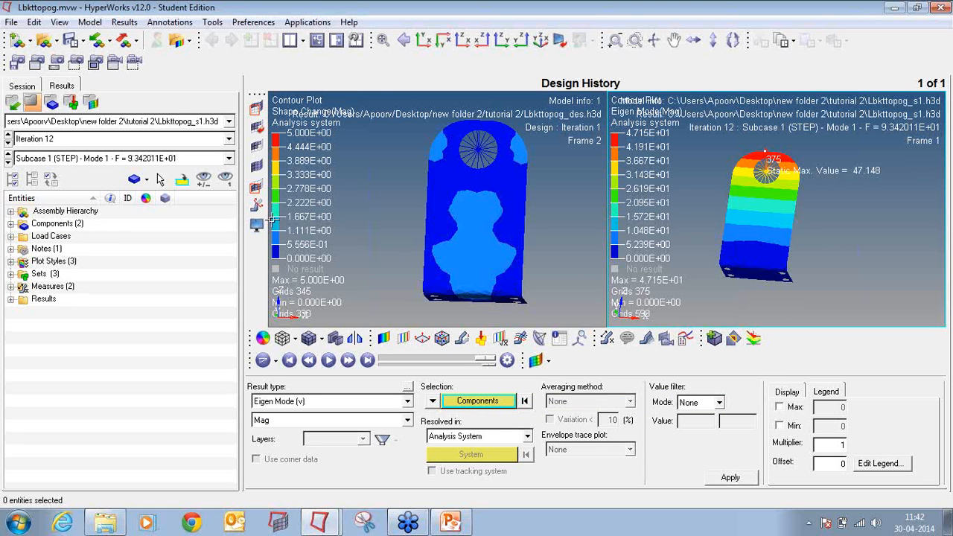
{"action": "left_click", "coordinate": [719, 477]}
{"action": "left_click", "coordinate": [9, 143]}
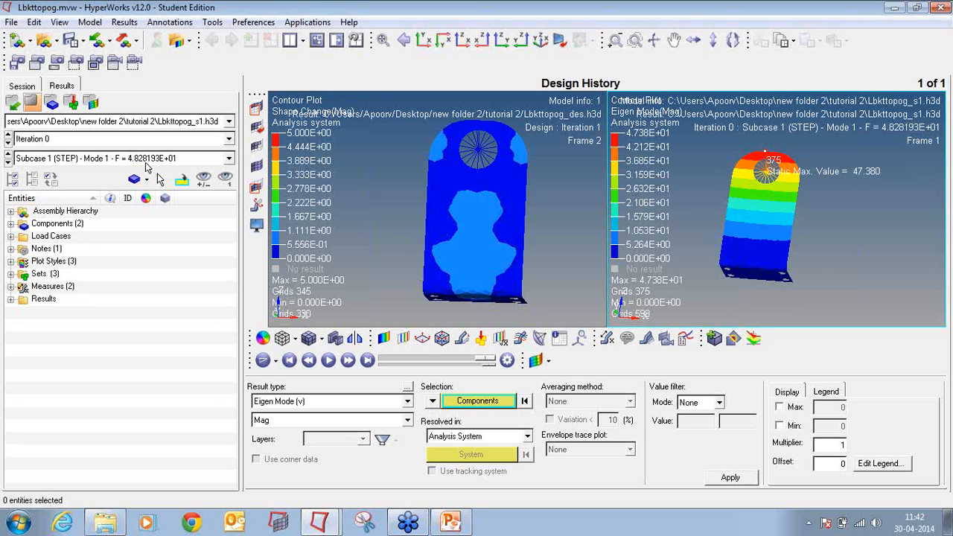
Step: Close the Lbkttopog.mvw results session
{"action": "left_click", "coordinate": [940, 7]}
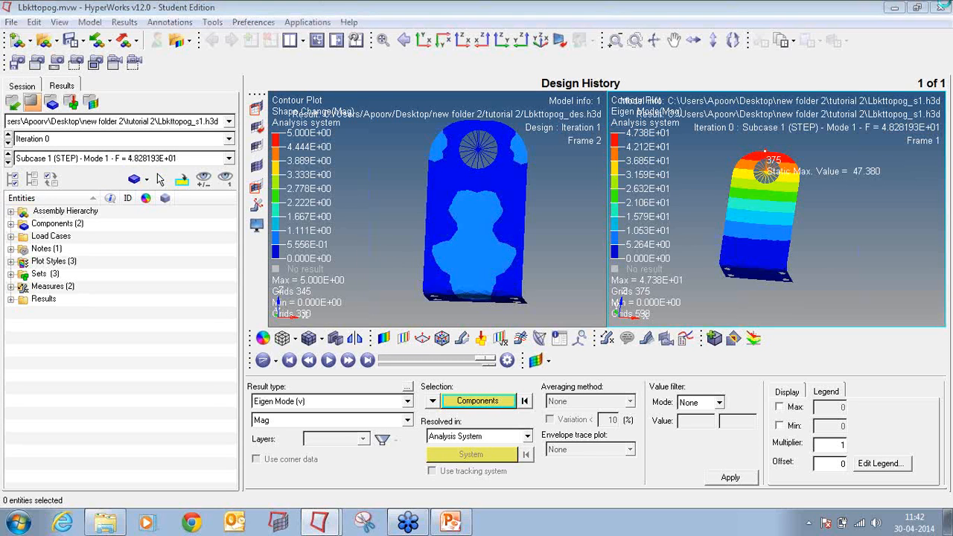
{"action": "left_click", "coordinate": [504, 312]}
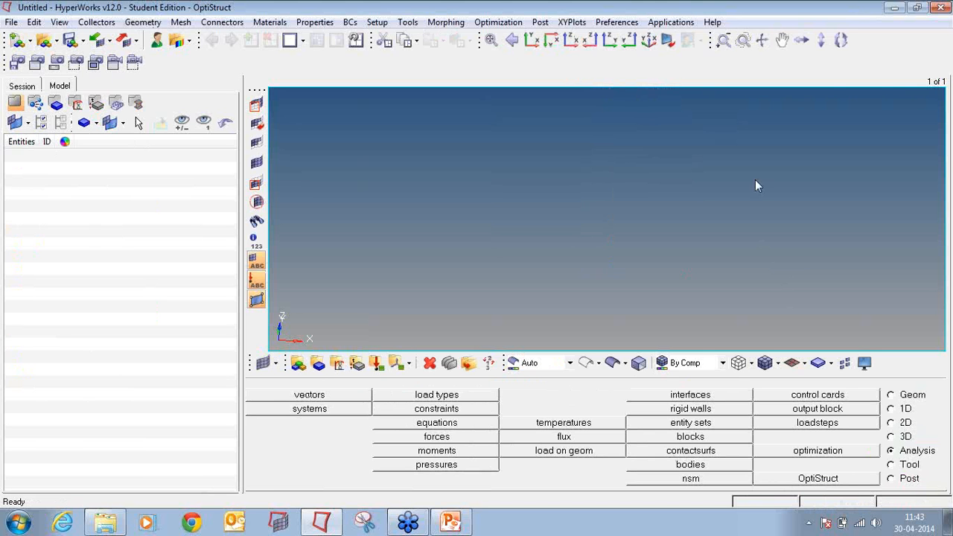
Step: Switch to PowerPoint, read the OS-3020 slide on automatic bead recognition in full-screen view, and return to HyperMesh
{"action": "left_click", "coordinate": [461, 523]}
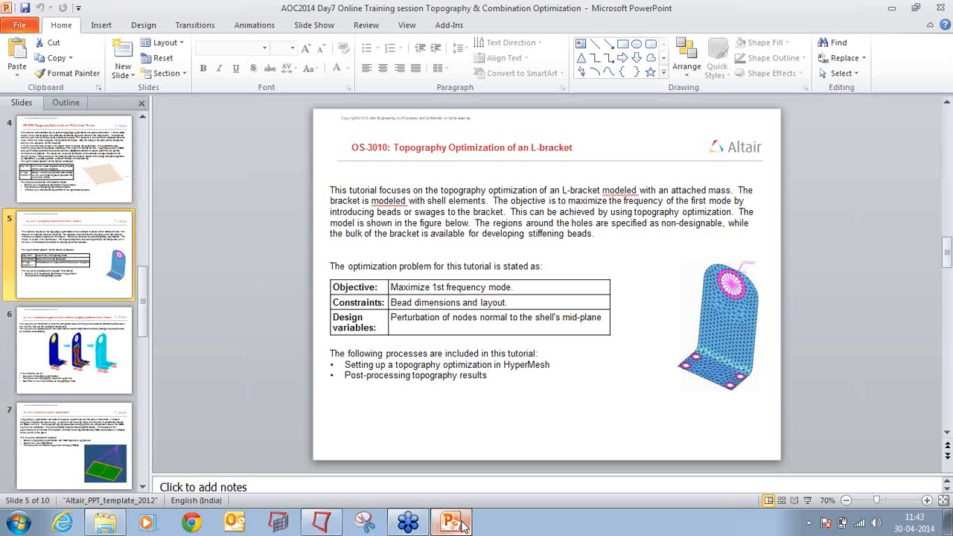
{"action": "left_click", "coordinate": [810, 514]}
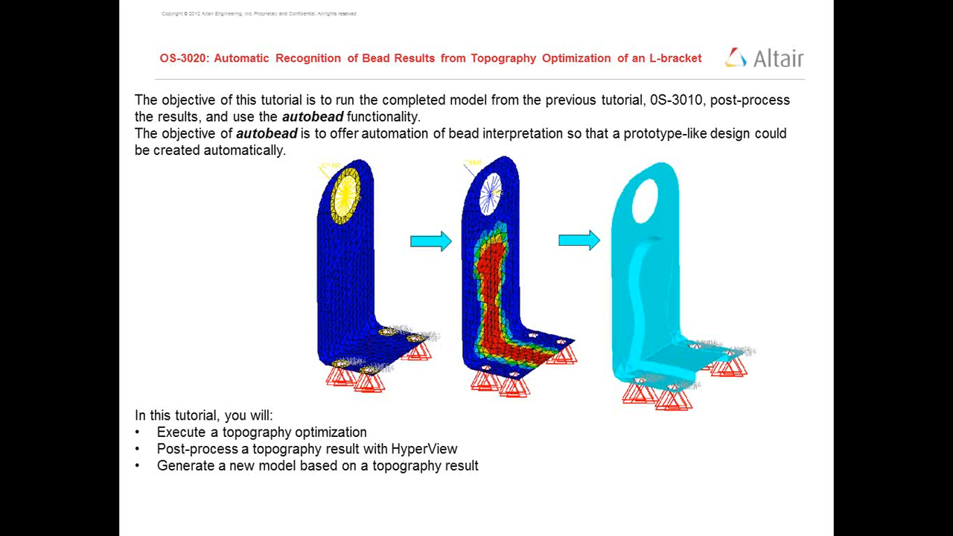
{"action": "key", "text": "Escape"}
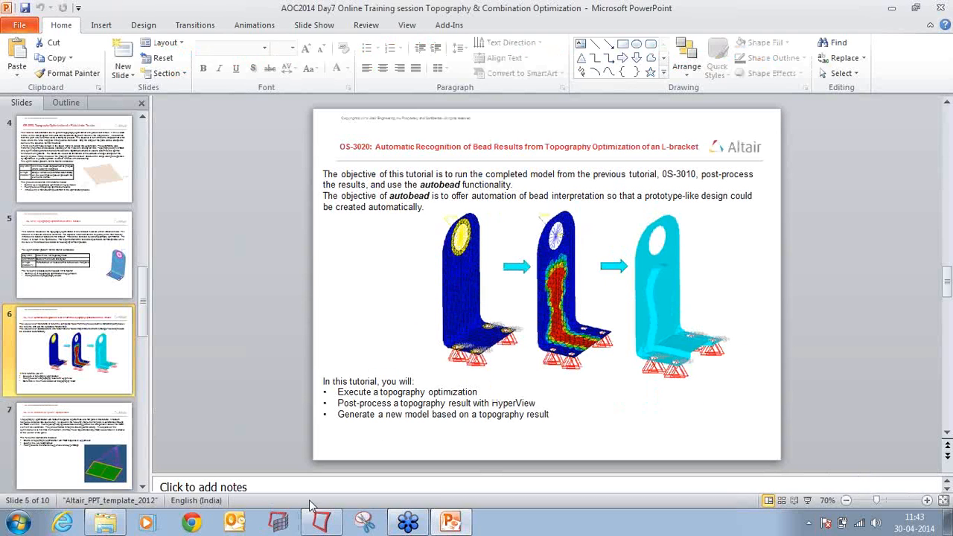
{"action": "left_click", "coordinate": [320, 524]}
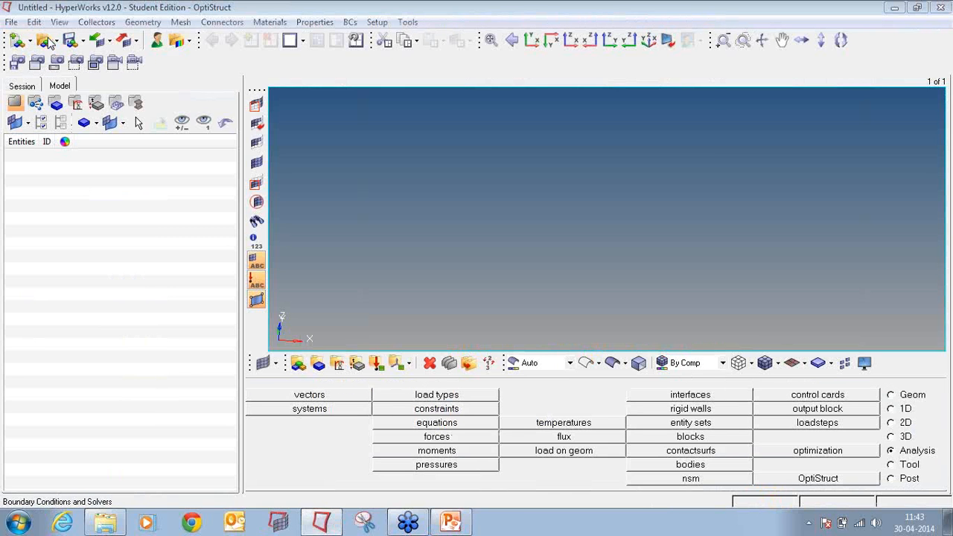
{"action": "left_click", "coordinate": [47, 42]}
{"action": "left_click", "coordinate": [455, 94]}
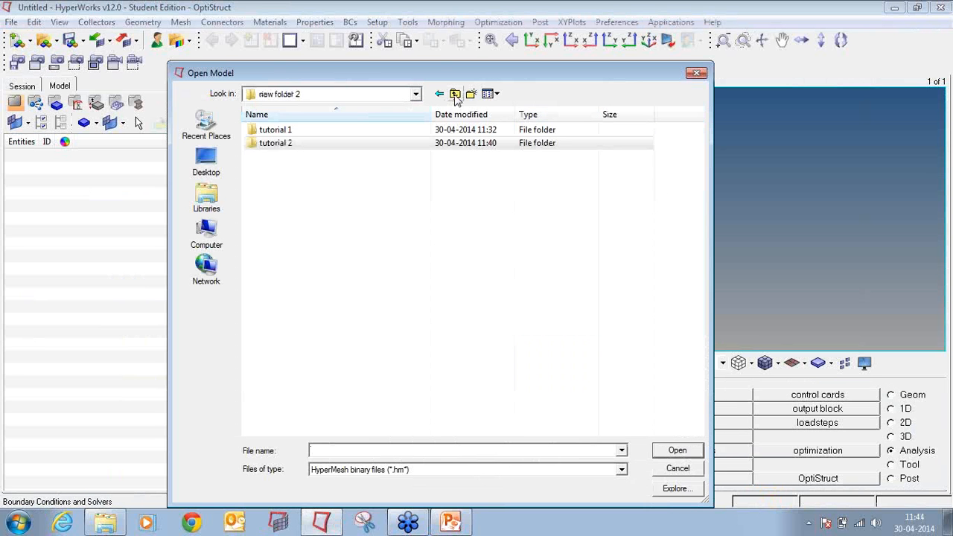
{"action": "left_click", "coordinate": [455, 95]}
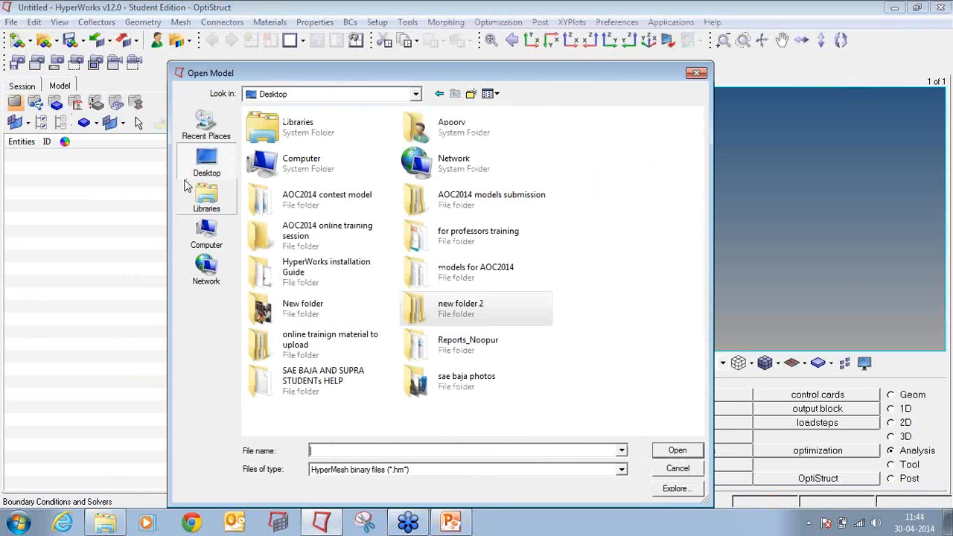
{"action": "double_click", "coordinate": [316, 226]}
{"action": "double_click", "coordinate": [336, 222]}
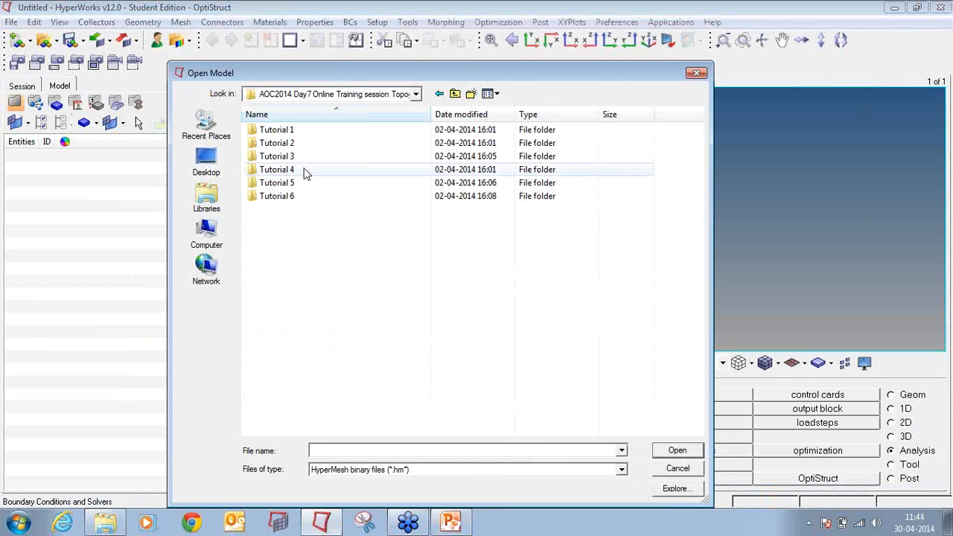
{"action": "double_click", "coordinate": [304, 155]}
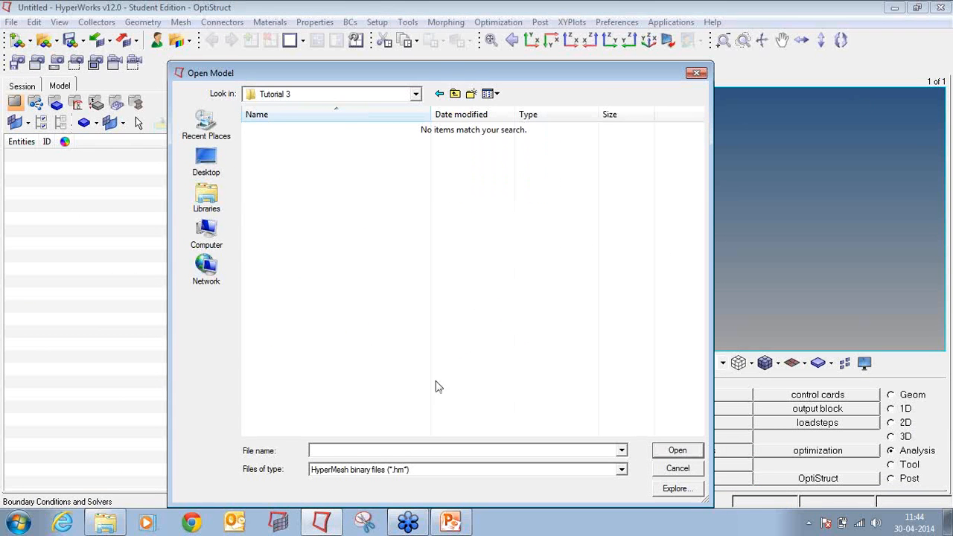
{"action": "left_click", "coordinate": [696, 73]}
Step: Import the OptiStruct file Lbkttopog_bead.fem from the Tutorial 3 folder of the AOC2014 online training session material
{"action": "left_click", "coordinate": [101, 42]}
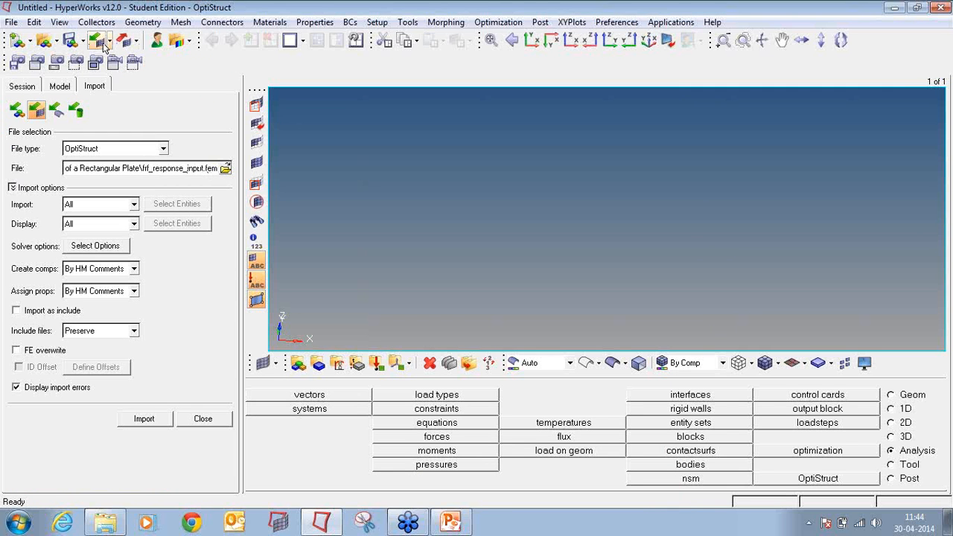
{"action": "left_click", "coordinate": [104, 47]}
{"action": "left_click", "coordinate": [158, 148]}
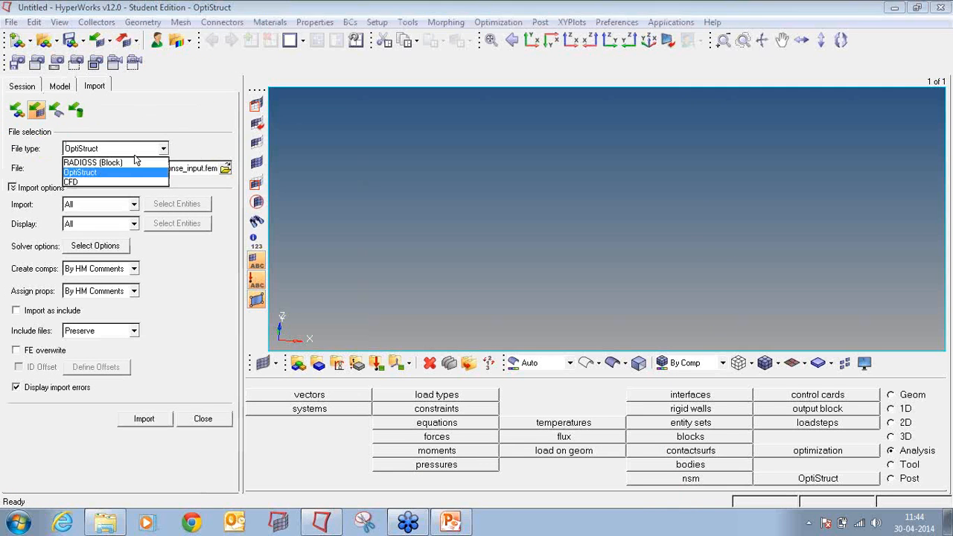
{"action": "left_click", "coordinate": [121, 173]}
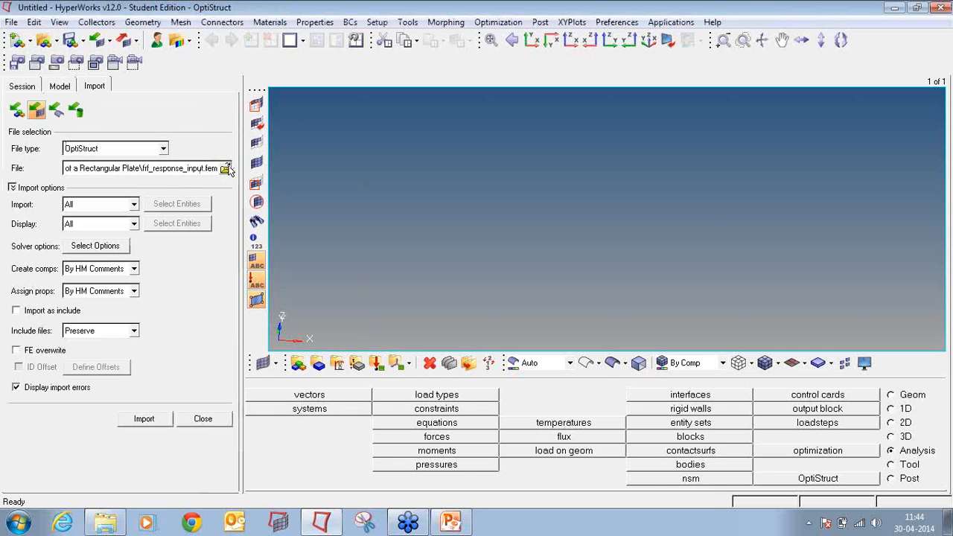
{"action": "left_click", "coordinate": [225, 168]}
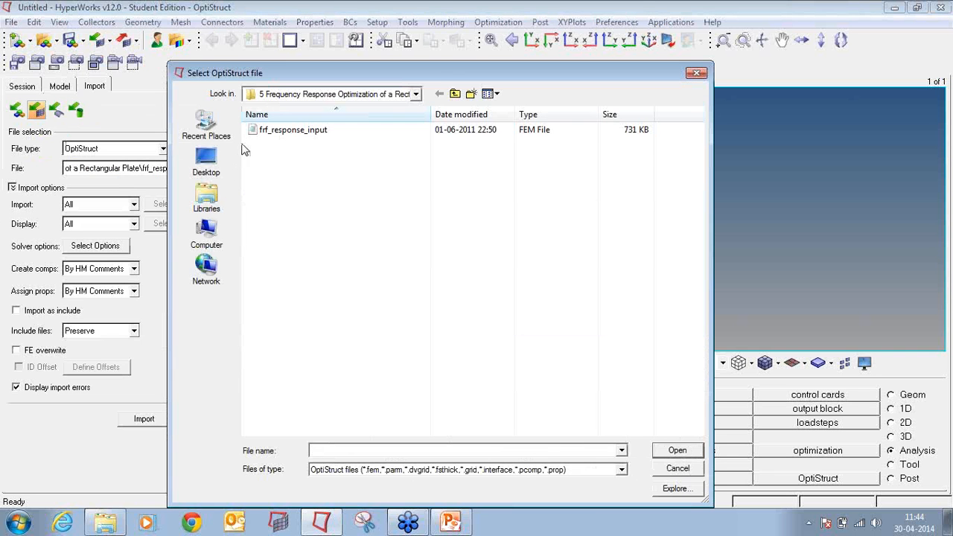
{"action": "left_click", "coordinate": [207, 158]}
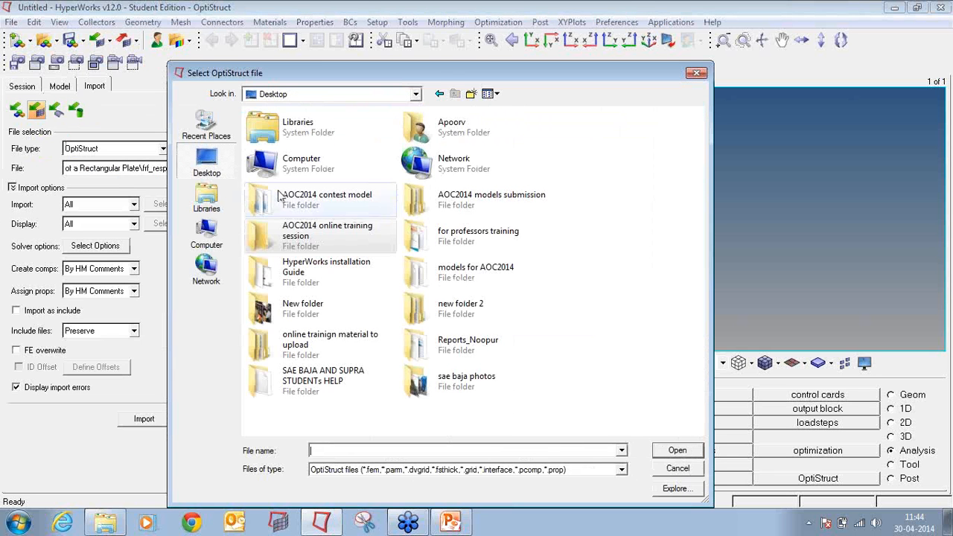
{"action": "double_click", "coordinate": [304, 231]}
{"action": "double_click", "coordinate": [305, 222]}
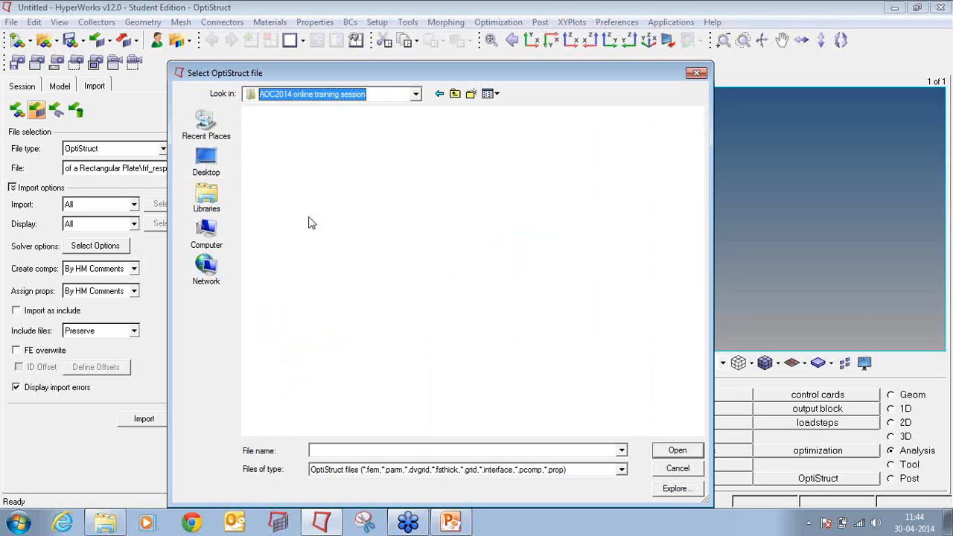
{"action": "double_click", "coordinate": [289, 156]}
{"action": "double_click", "coordinate": [284, 130]}
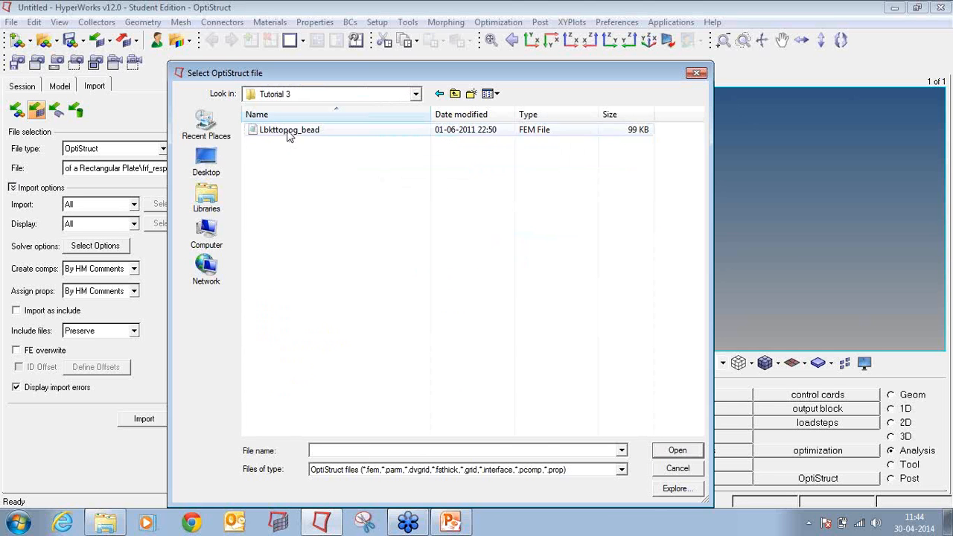
{"action": "left_click", "coordinate": [158, 419]}
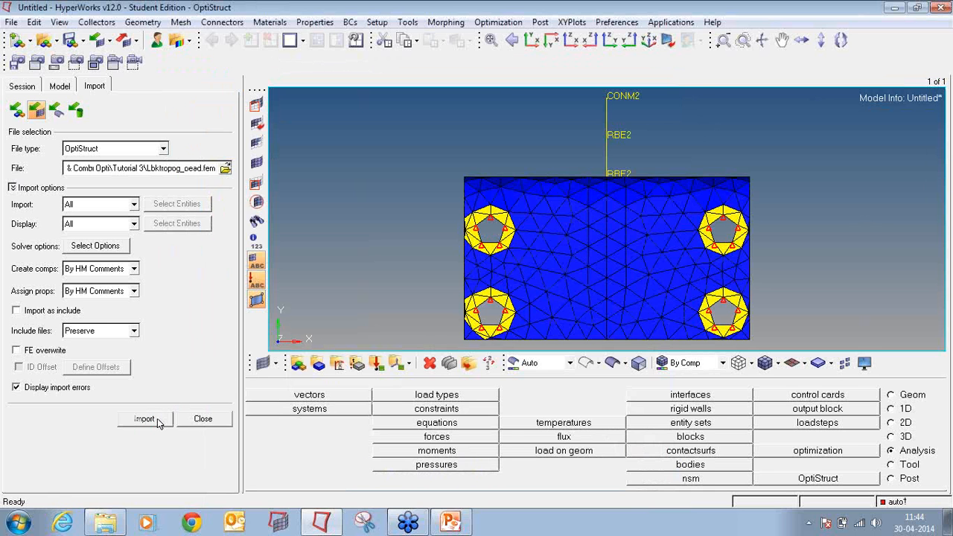
{"action": "left_click", "coordinate": [202, 419]}
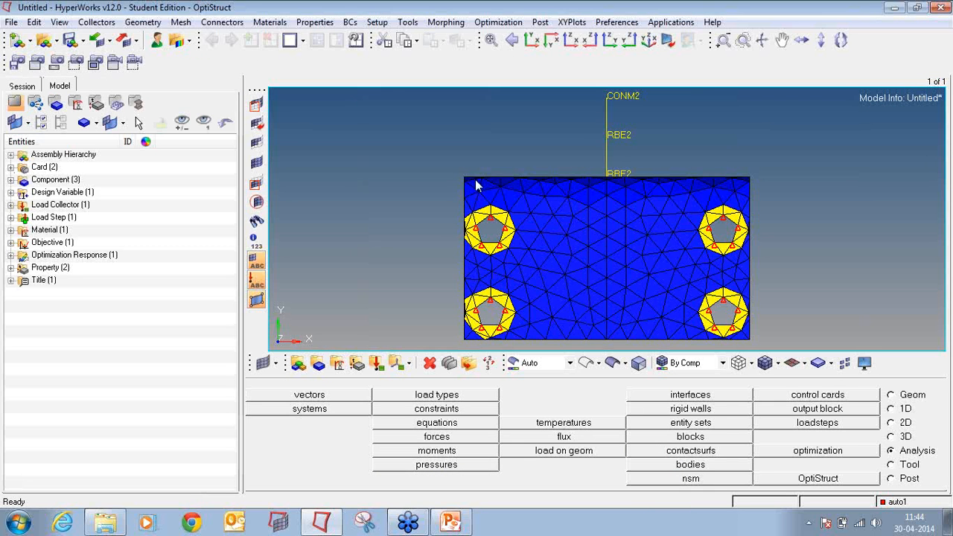
Step: Examine the imported bracket and its components, design variable, load collector, load step, material, objective, response and properties
{"action": "left_click_drag", "start_coordinate": [545, 201], "coordinate": [514, 245], "text": "ctrl"}
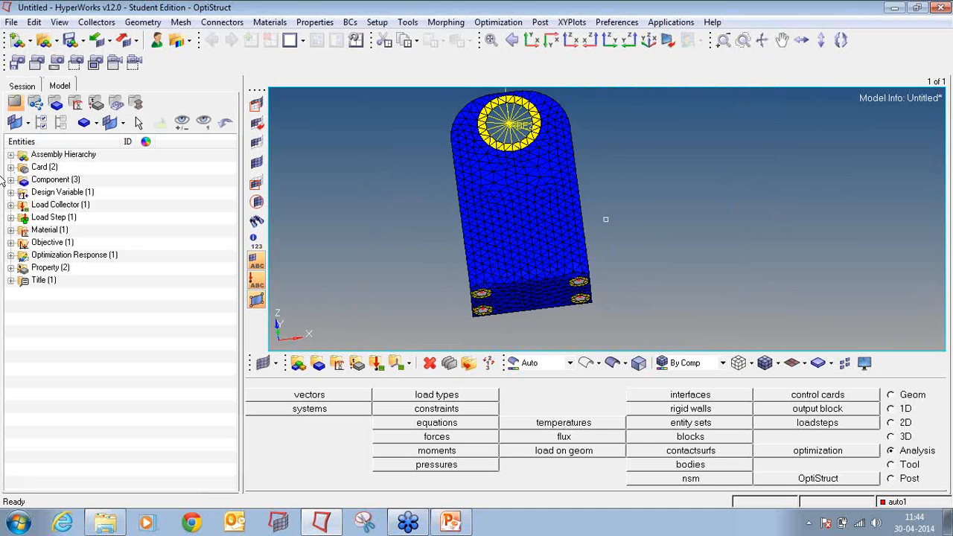
{"action": "left_click", "coordinate": [10, 179]}
{"action": "left_click", "coordinate": [11, 230]}
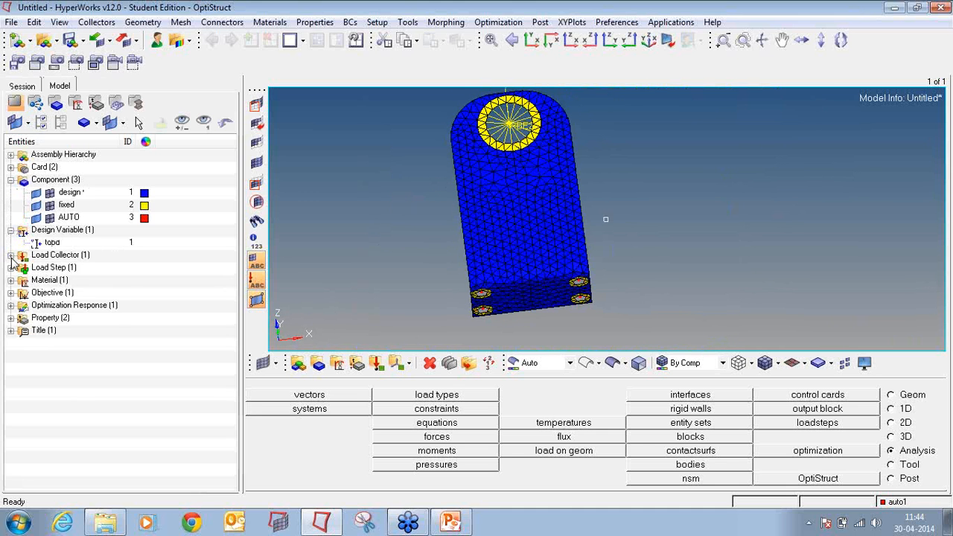
{"action": "left_click", "coordinate": [10, 254]}
{"action": "left_click", "coordinate": [11, 280]}
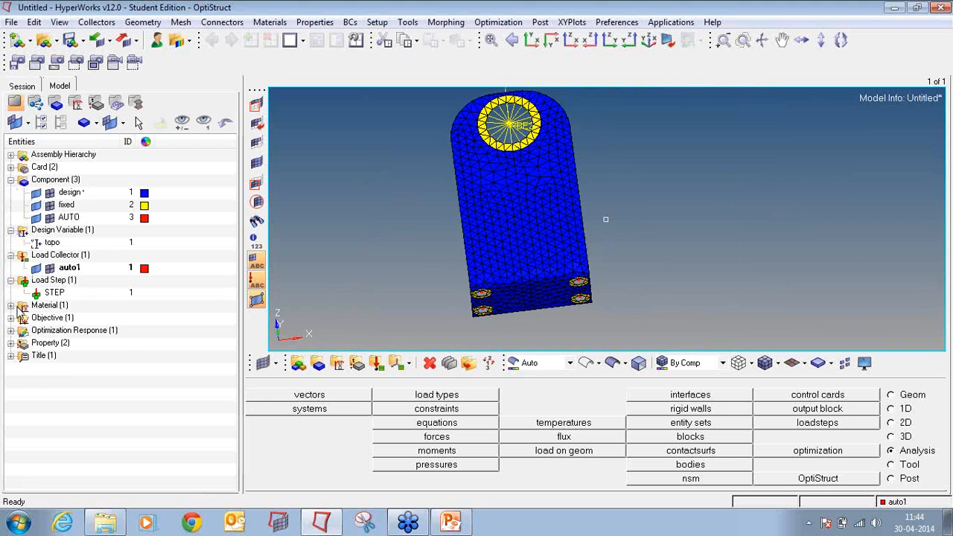
{"action": "left_click", "coordinate": [10, 305]}
{"action": "left_click", "coordinate": [11, 330]}
{"action": "left_click", "coordinate": [10, 355]}
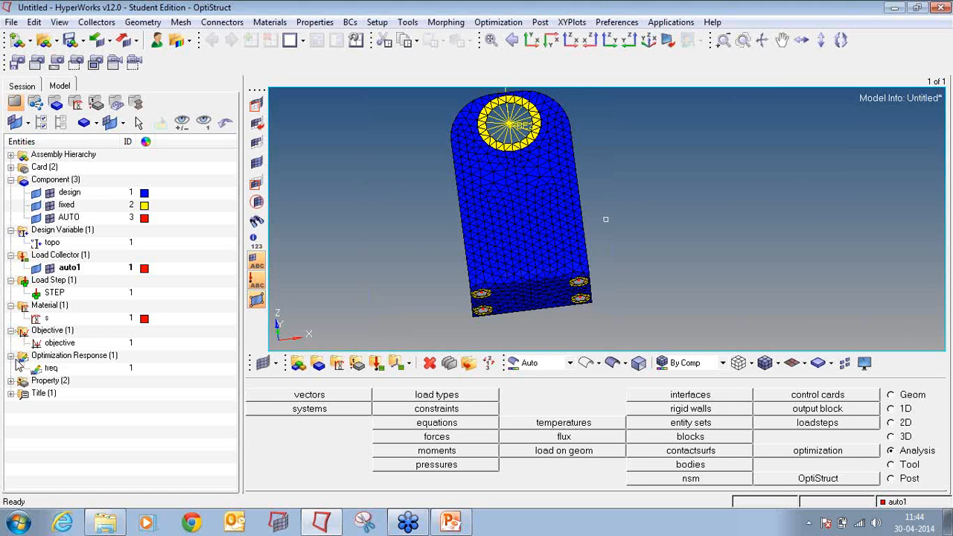
{"action": "left_click", "coordinate": [10, 381]}
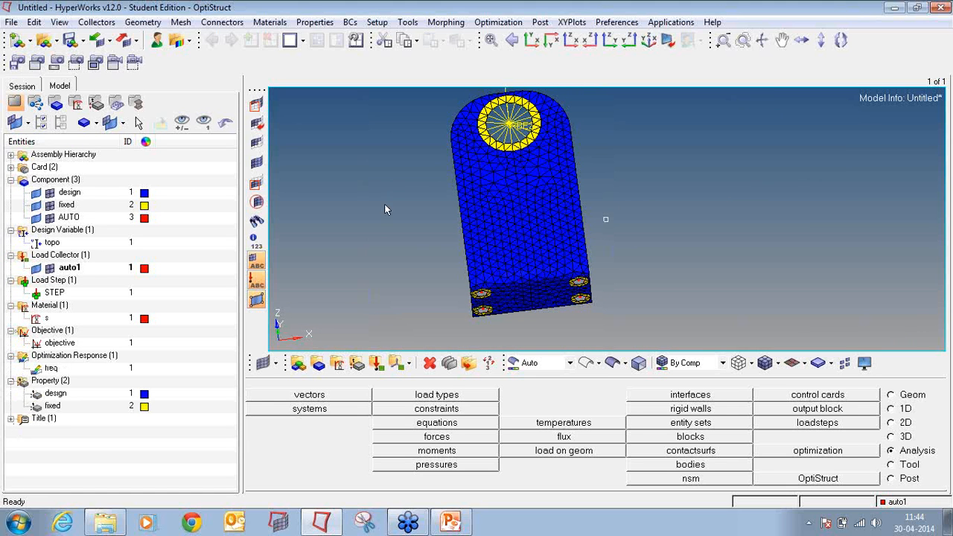
{"action": "left_click_drag", "start_coordinate": [598, 255], "coordinate": [566, 256], "text": "ctrl"}
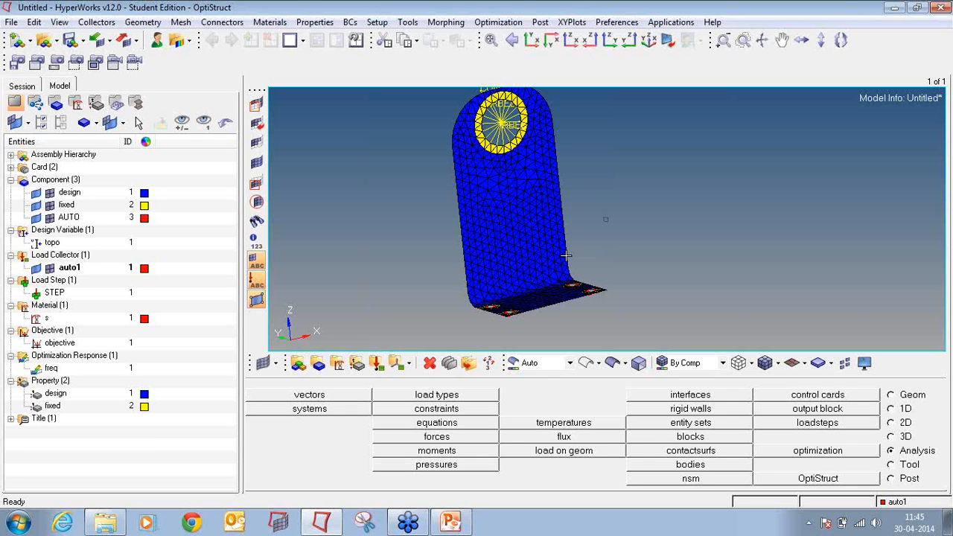
Step: Start saving the model as a new file and create a folder named tutorial 3 inside new folder 2 for it
{"action": "left_click", "coordinate": [13, 22]}
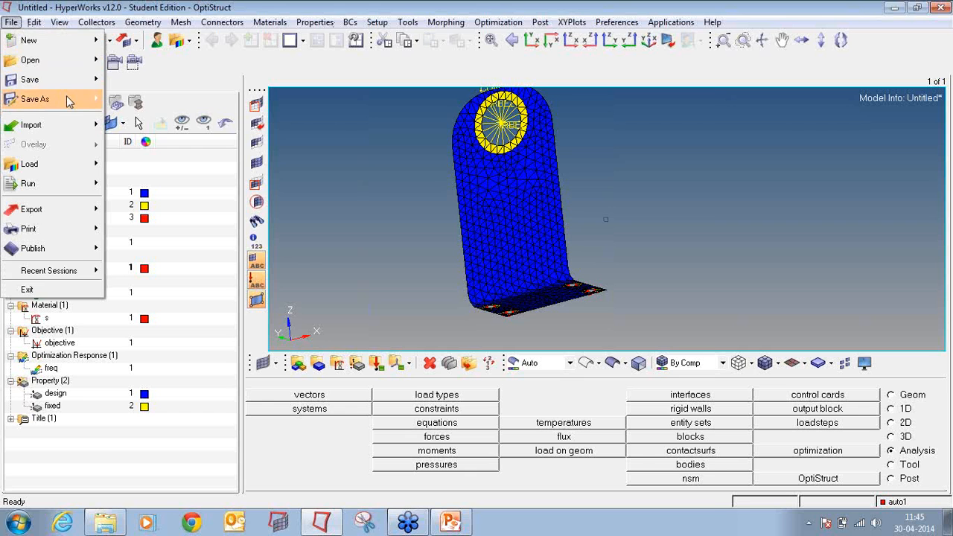
{"action": "mouse_move", "coordinate": [45, 99]}
{"action": "left_click", "coordinate": [172, 138]}
{"action": "left_click", "coordinate": [207, 160]}
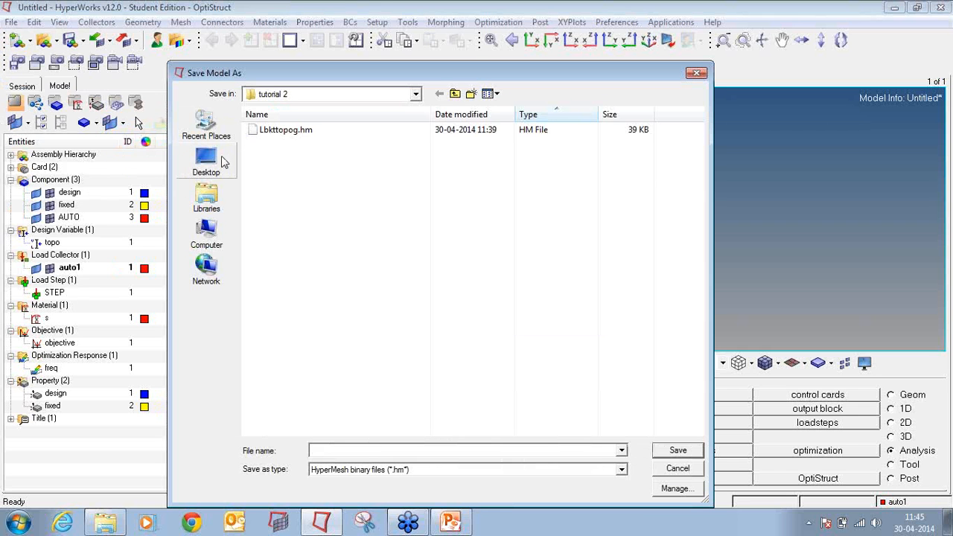
{"action": "double_click", "coordinate": [471, 318]}
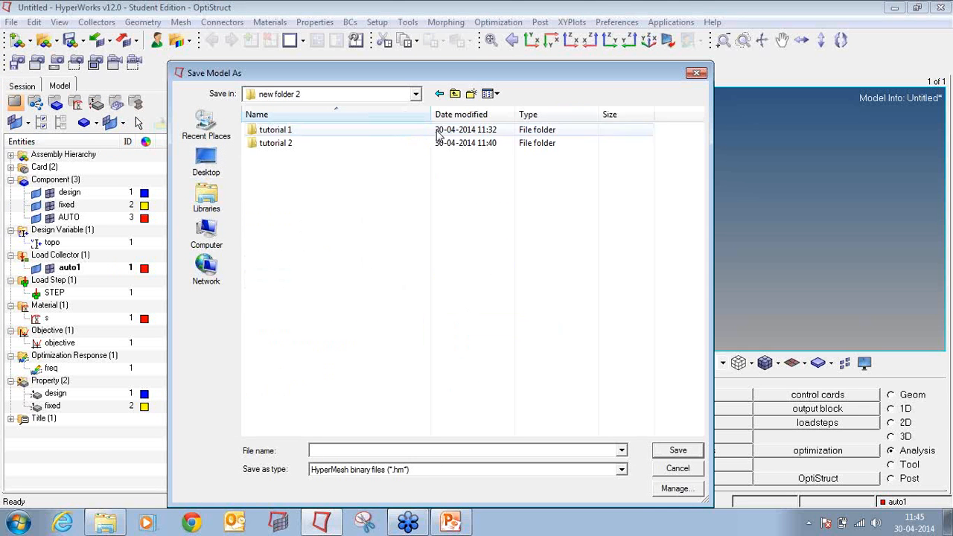
{"action": "left_click", "coordinate": [471, 94]}
{"action": "type", "text": "tuto"}
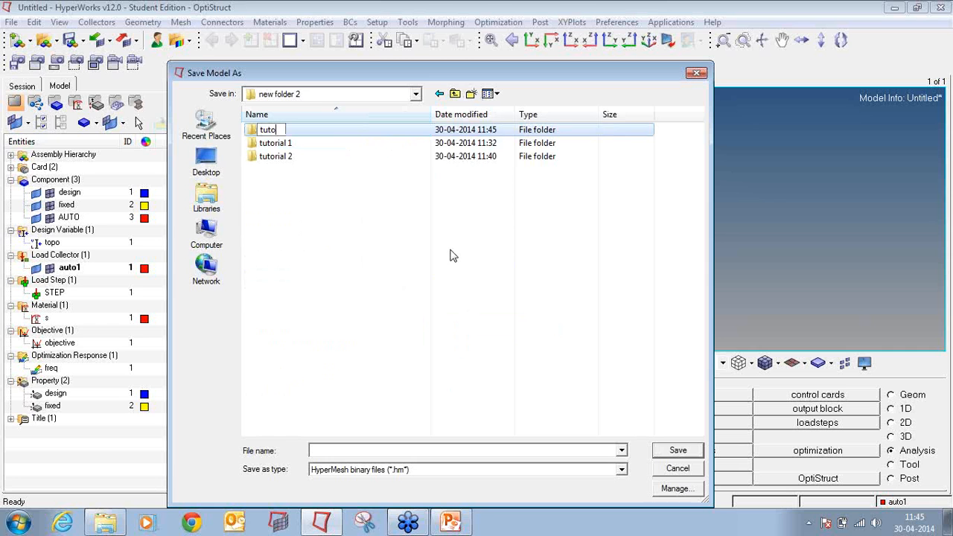
{"action": "type", "text": "rial 3"}
{"action": "key", "text": "Return"}
{"action": "key", "text": "Return"}
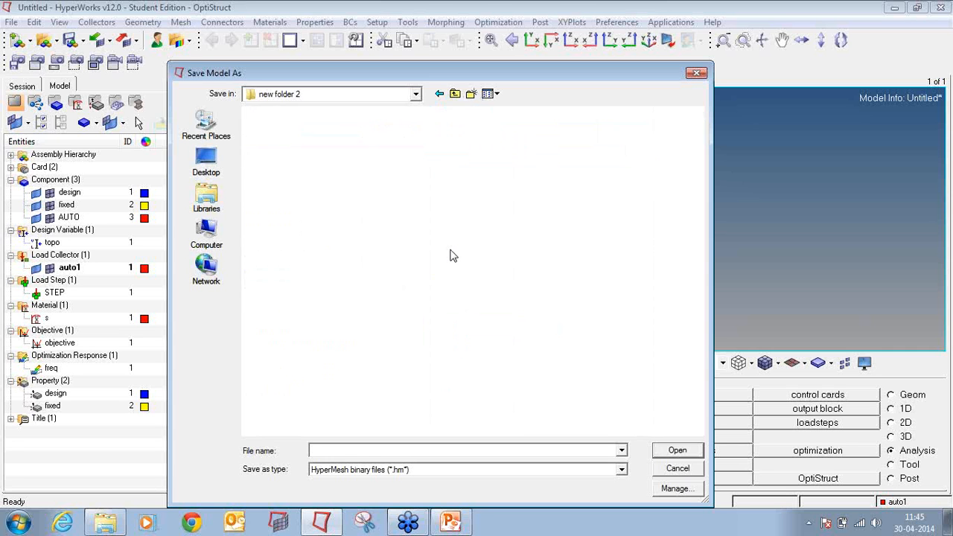
Step: Save the bracket model as L-Braket.hm in the tutorial 3 folder
{"action": "left_click", "coordinate": [331, 448]}
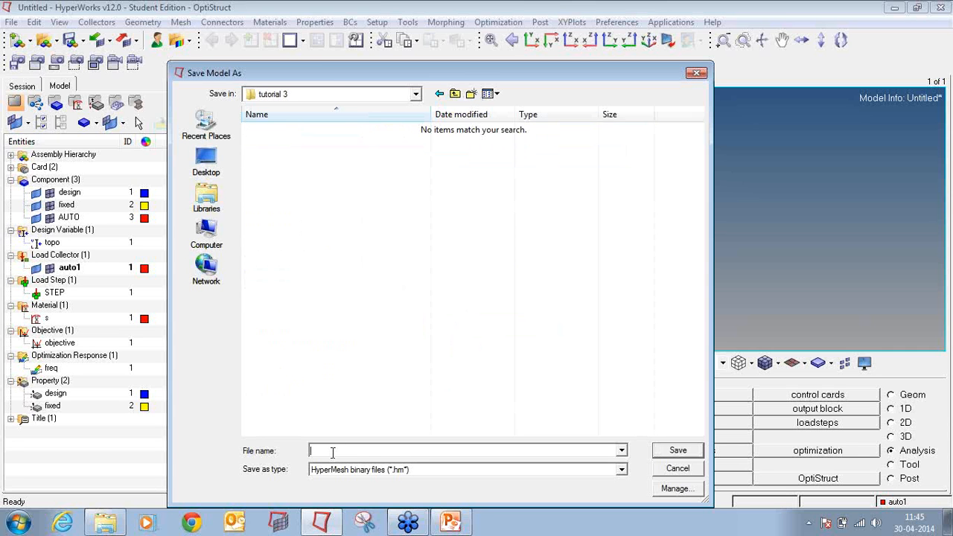
{"action": "type", "text": "L"}
{"action": "type", "text": "_bracket"}
{"action": "key", "text": "Return"}
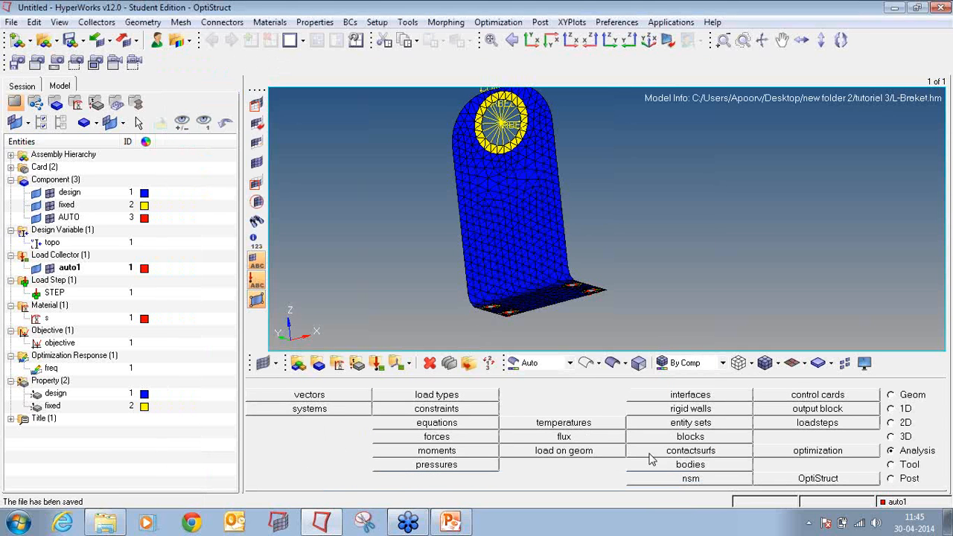
Step: Run the OptiStruct optimization on L-Braket.fem and open its results in HyperView, dismissing the solver window and message log
{"action": "left_click", "coordinate": [848, 477]}
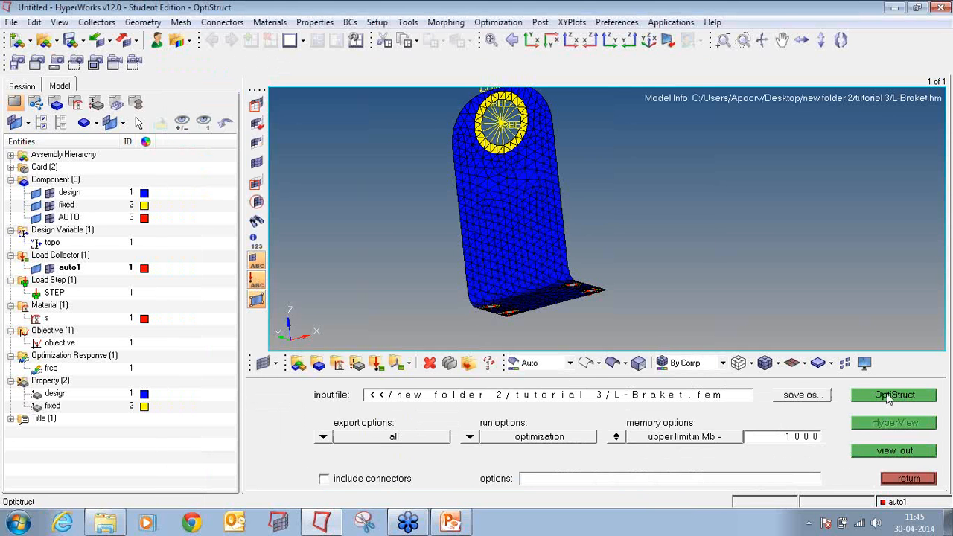
{"action": "left_click", "coordinate": [886, 394]}
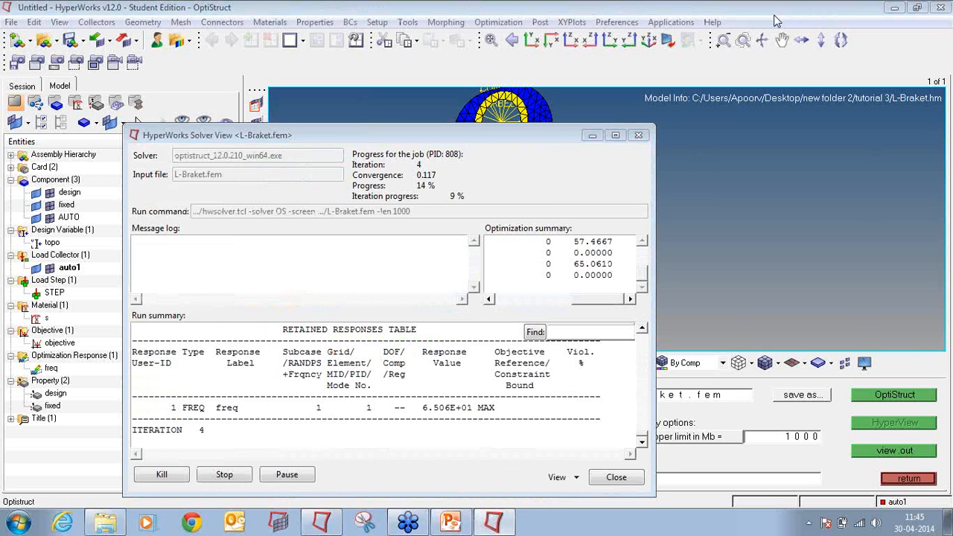
{"action": "left_click", "coordinate": [649, 6]}
{"action": "left_click", "coordinate": [501, 512]}
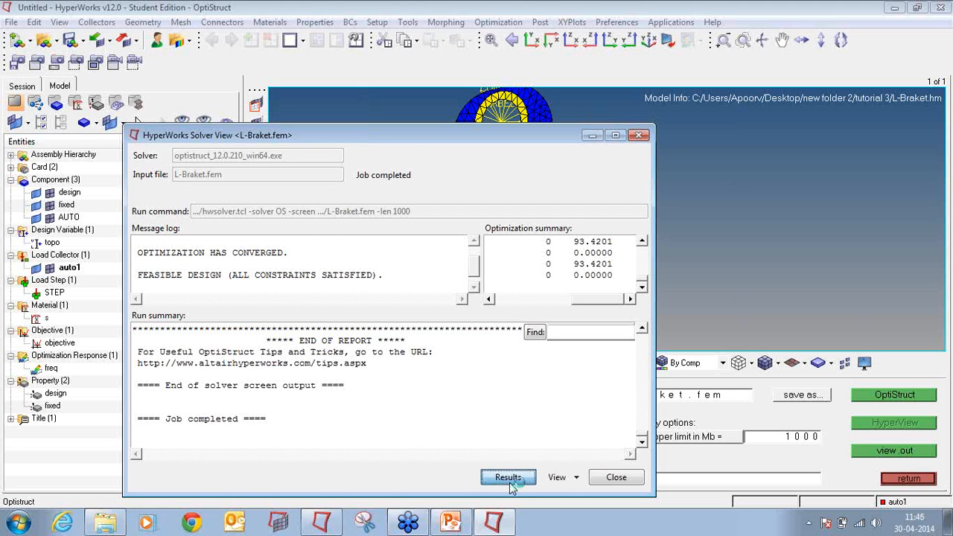
{"action": "left_click", "coordinate": [614, 478]}
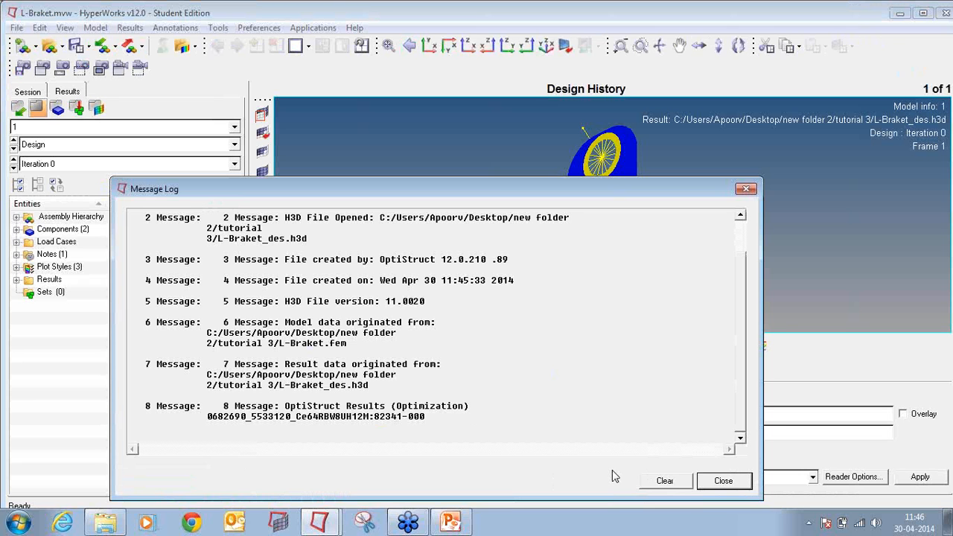
{"action": "left_click", "coordinate": [746, 189]}
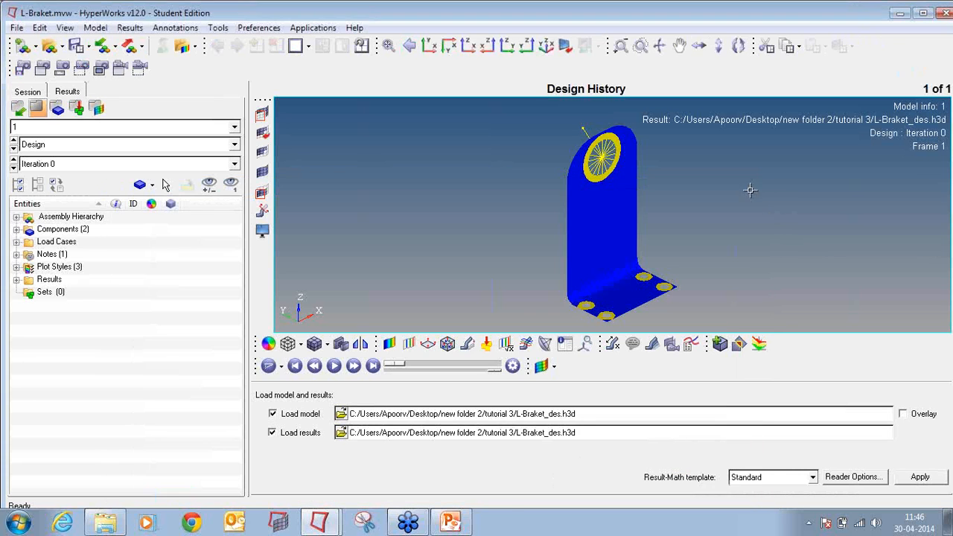
Step: Display the Iteration 12 design of the bracket and open the Contour settings
{"action": "left_click", "coordinate": [65, 168]}
{"action": "left_click", "coordinate": [67, 218]}
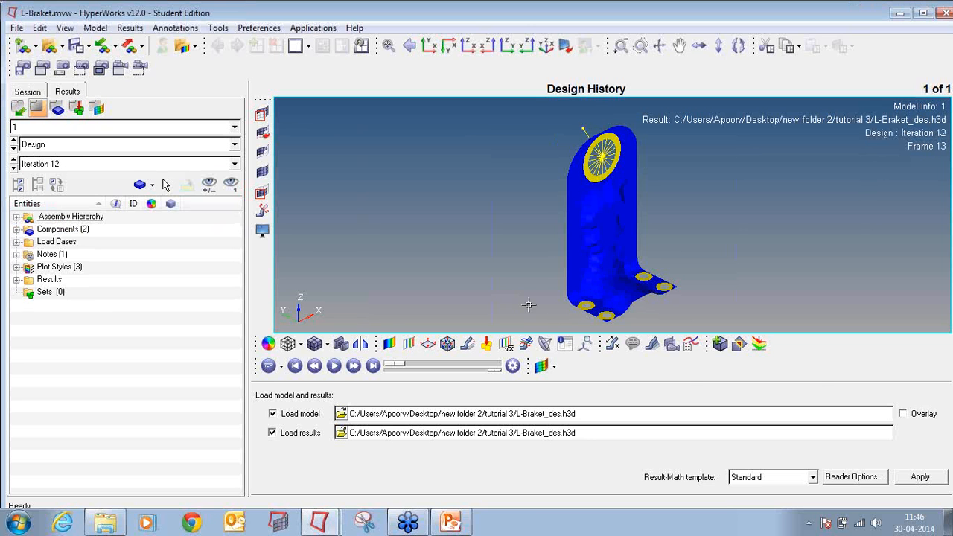
{"action": "left_click", "coordinate": [389, 344]}
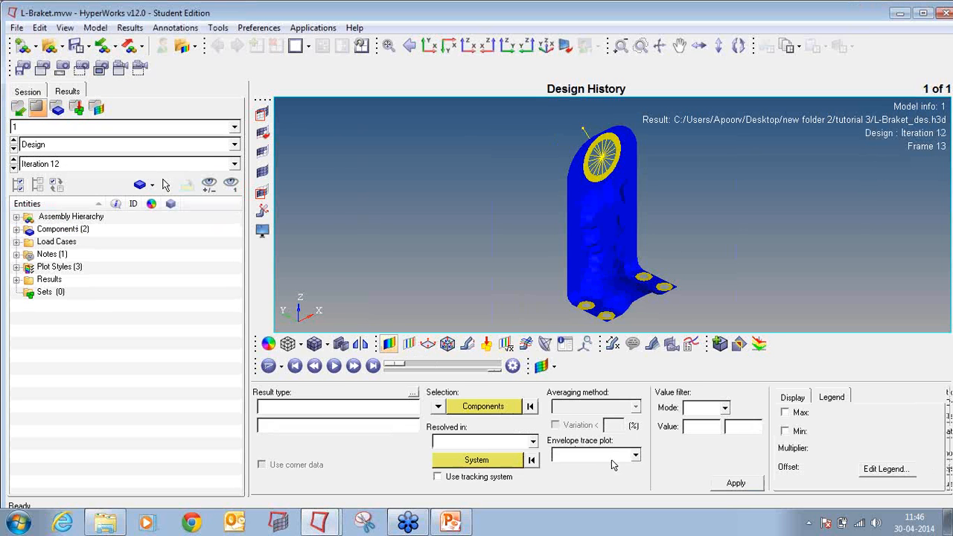
Step: Plot the Shape Change magnitude contour on the bracket at Iteration 12, and close the results viewer after inspecting it
{"action": "left_click", "coordinate": [717, 486]}
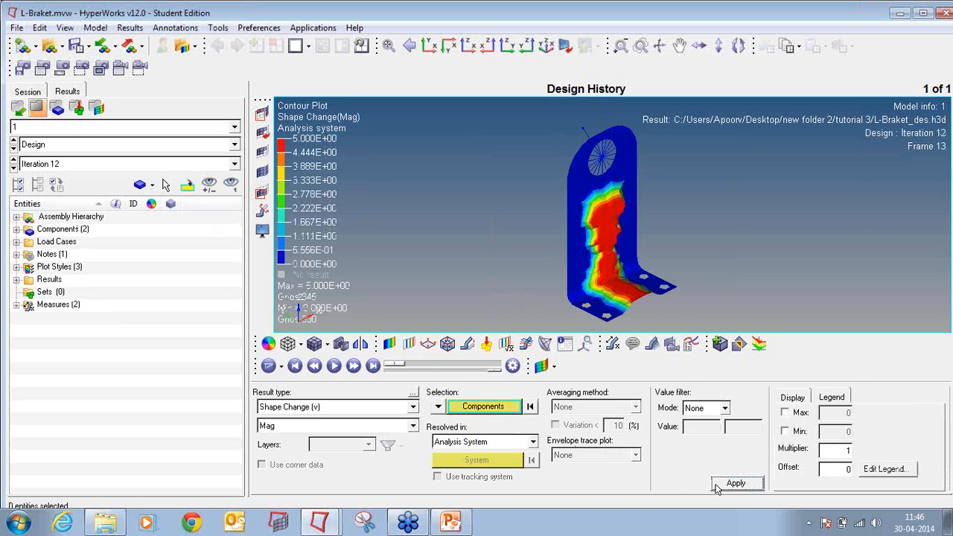
{"action": "mouse_move", "coordinate": [695, 227]}
{"action": "left_mouse_down", "text": "ctrl"}
{"action": "mouse_move", "coordinate": [665, 241]}
{"action": "mouse_move", "coordinate": [630, 195]}
{"action": "mouse_move", "coordinate": [620, 228]}
{"action": "mouse_move", "coordinate": [607, 229]}
{"action": "left_mouse_up", "text": "ctrl"}
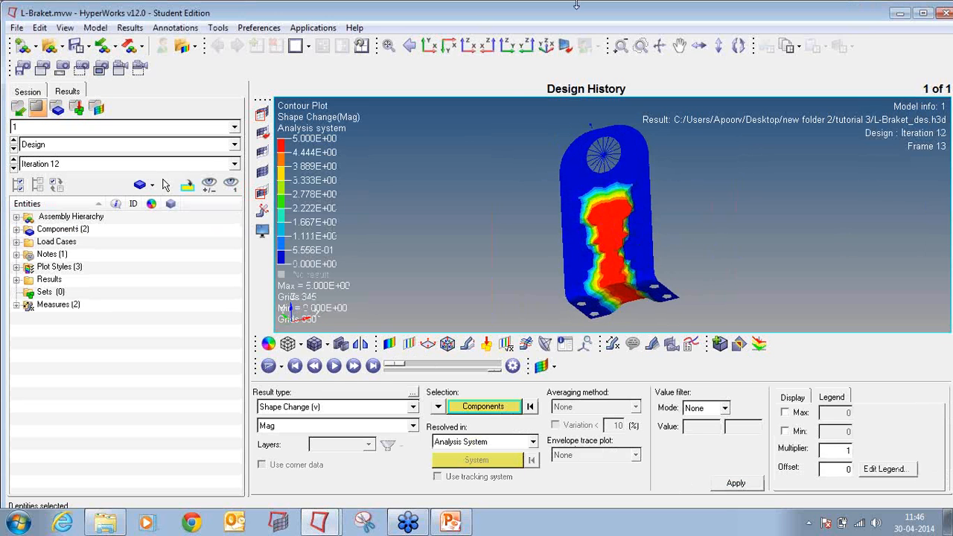
{"action": "left_click", "coordinate": [947, 13]}
{"action": "left_click", "coordinate": [509, 312]}
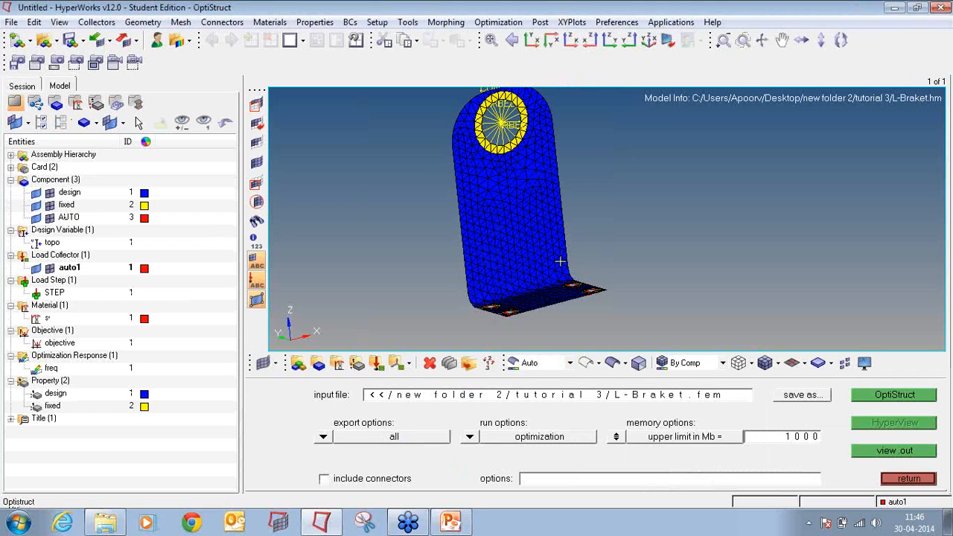
Step: Leave the OptiStruct run setup and switch to the post-processing tools
{"action": "left_click_drag", "start_coordinate": [514, 232], "coordinate": [606, 219], "text": "ctrl"}
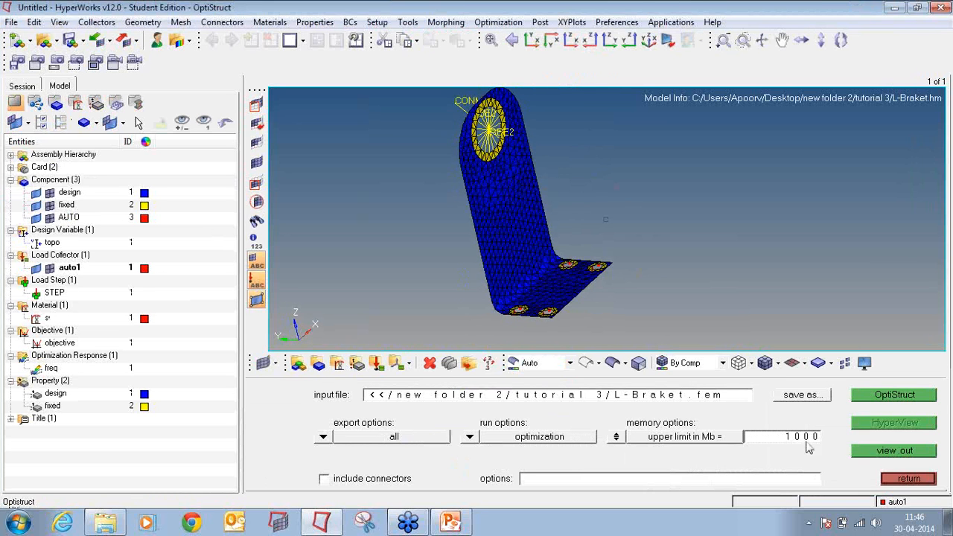
{"action": "left_click", "coordinate": [907, 479]}
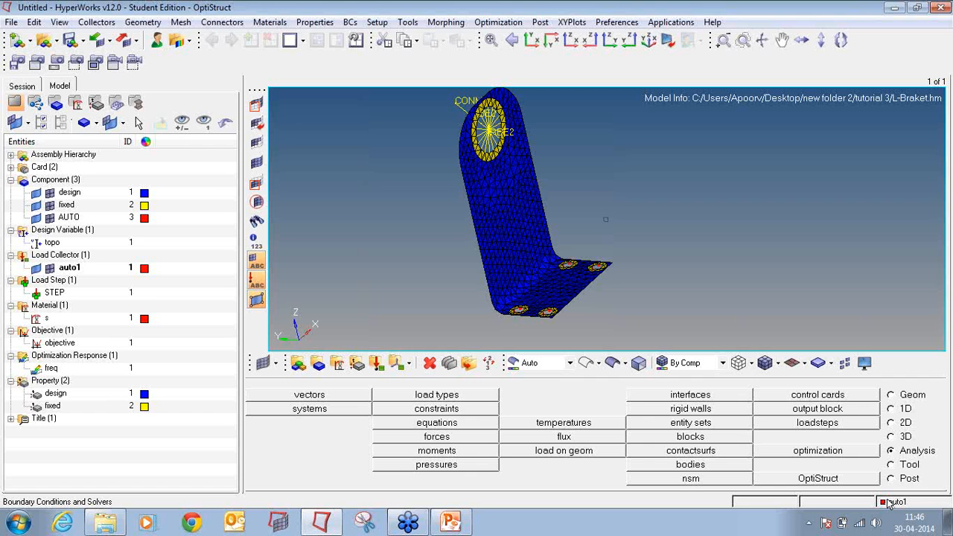
{"action": "left_click", "coordinate": [890, 479]}
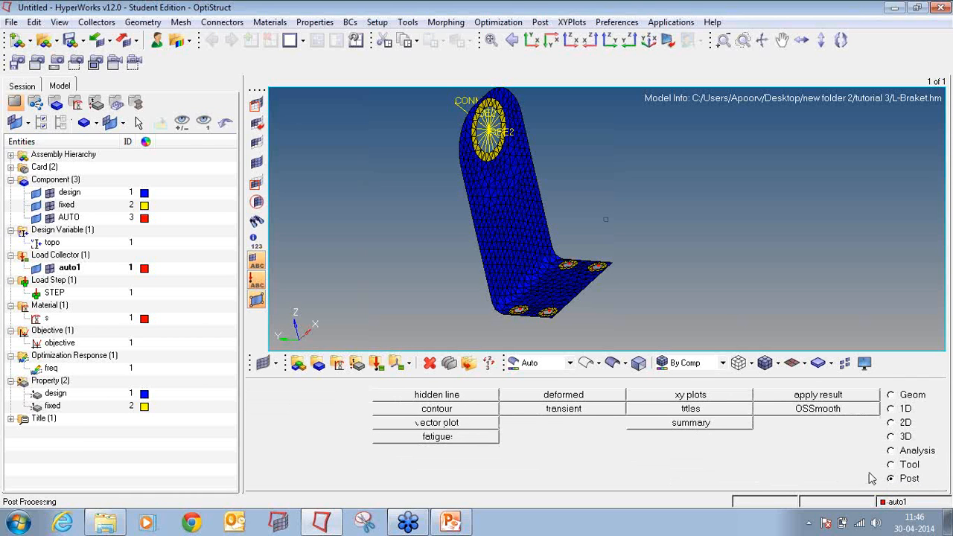
Step: Set up Apply Result with simulation DESIGN [12] and data type Shape Change
{"action": "left_click", "coordinate": [785, 400]}
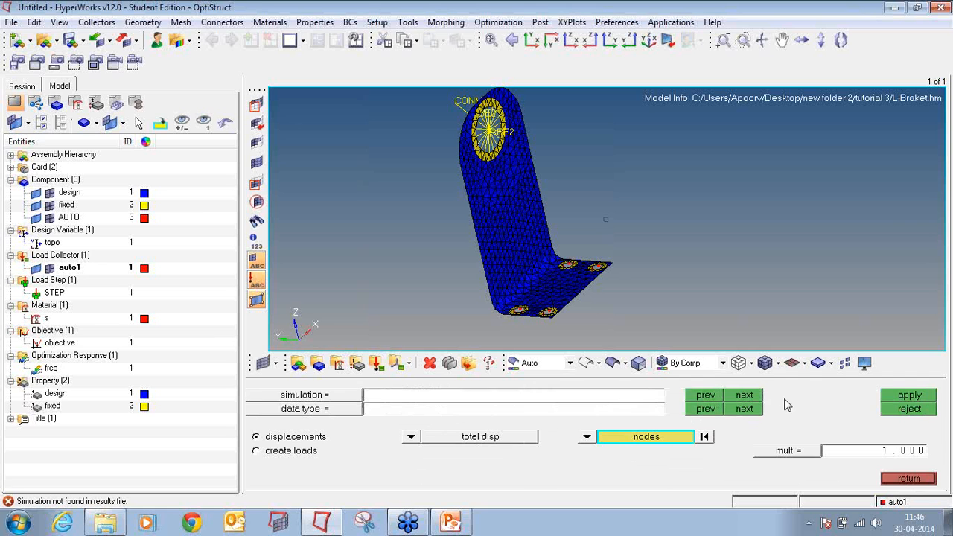
{"action": "left_click", "coordinate": [323, 396]}
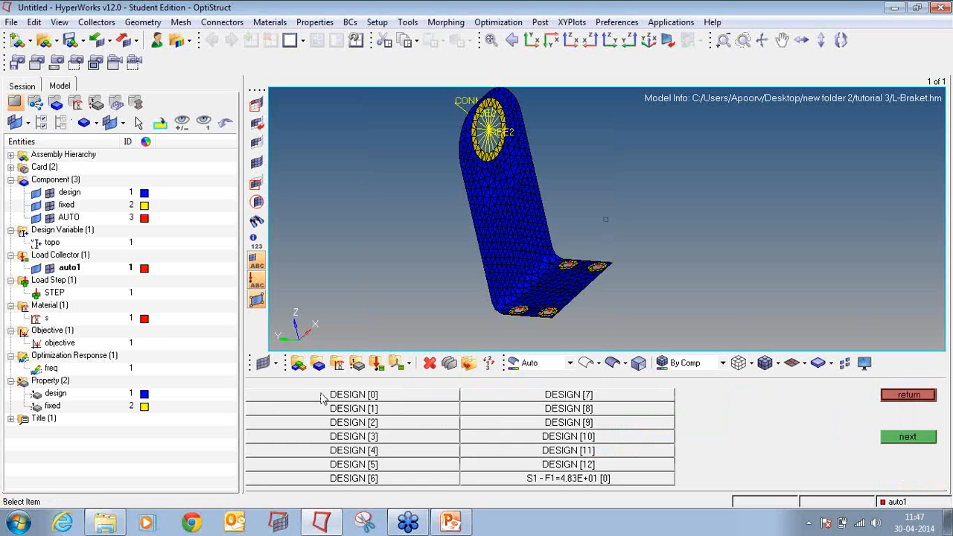
{"action": "left_click", "coordinate": [525, 469]}
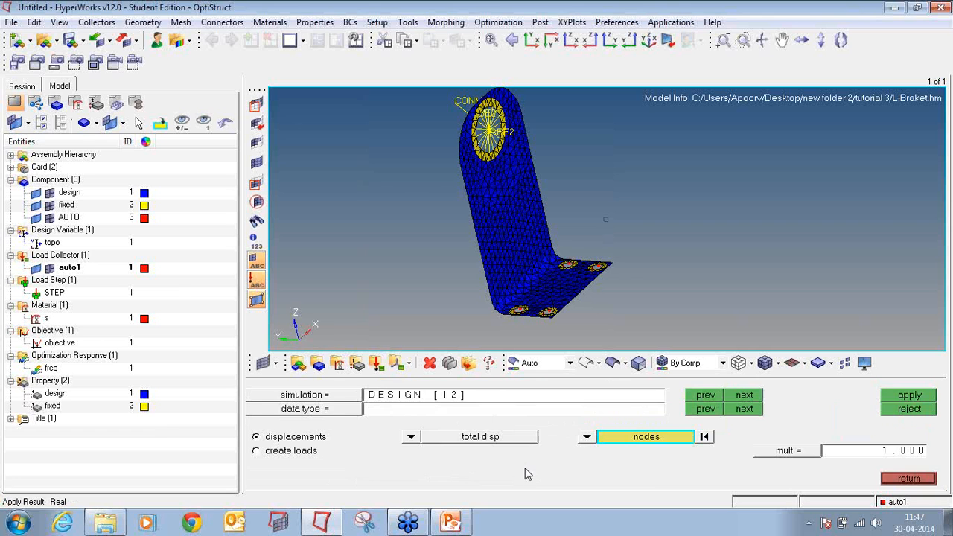
{"action": "left_click", "coordinate": [341, 411]}
{"action": "left_click", "coordinate": [341, 400]}
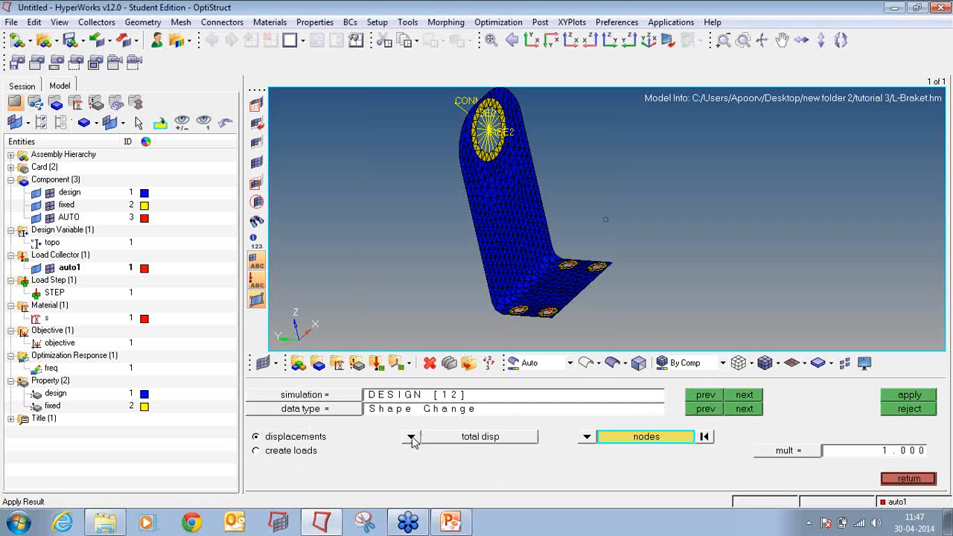
Step: Apply the Shape Change displacements to all nodes, inspect the deformed bracket, and reject the applied result
{"action": "left_click", "coordinate": [651, 438]}
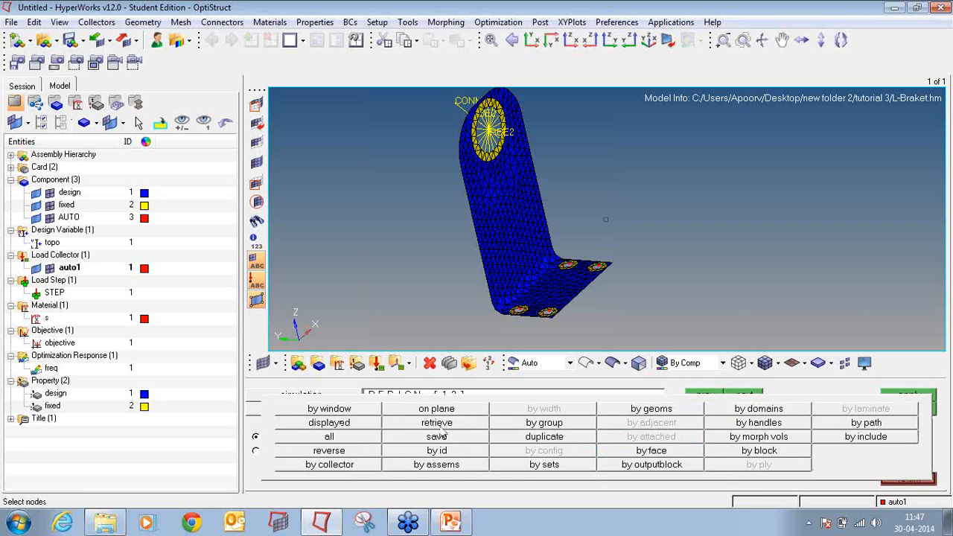
{"action": "left_click", "coordinate": [361, 440]}
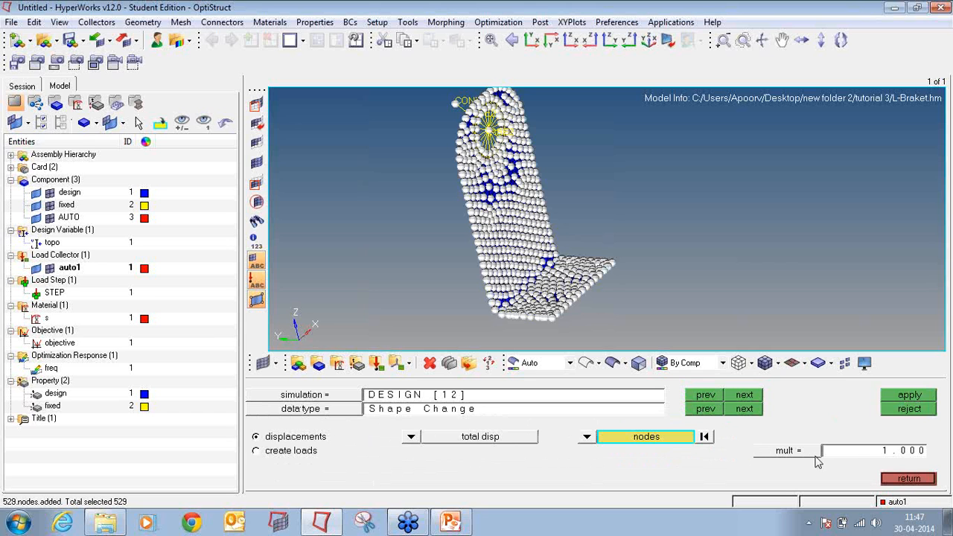
{"action": "left_click", "coordinate": [901, 397]}
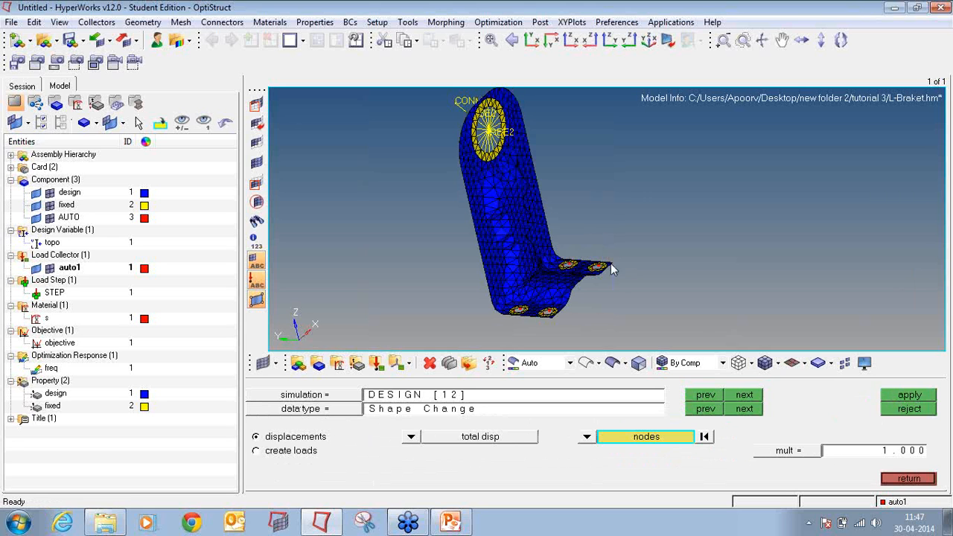
{"action": "left_click_drag", "start_coordinate": [671, 291], "coordinate": [528, 247], "text": "ctrl"}
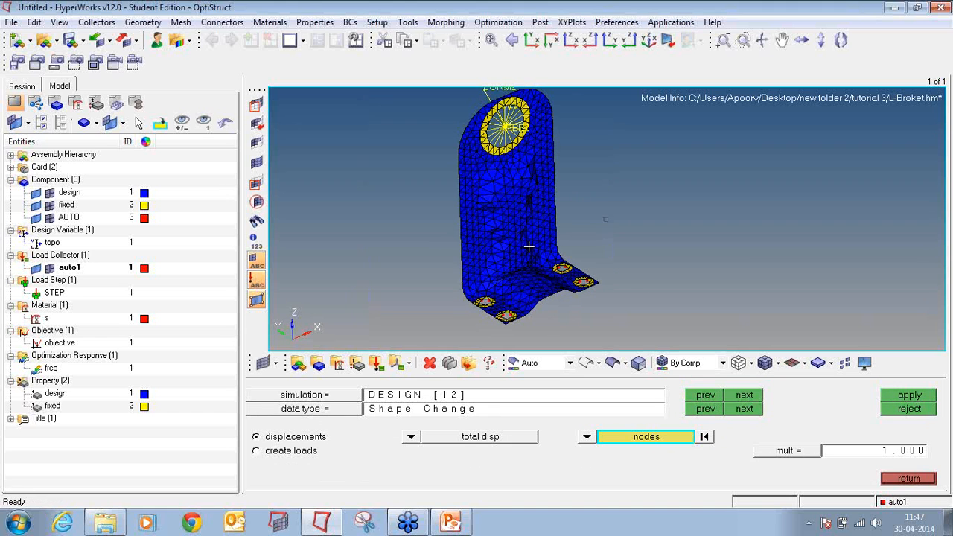
{"action": "left_click", "coordinate": [929, 412]}
{"action": "left_click", "coordinate": [910, 478]}
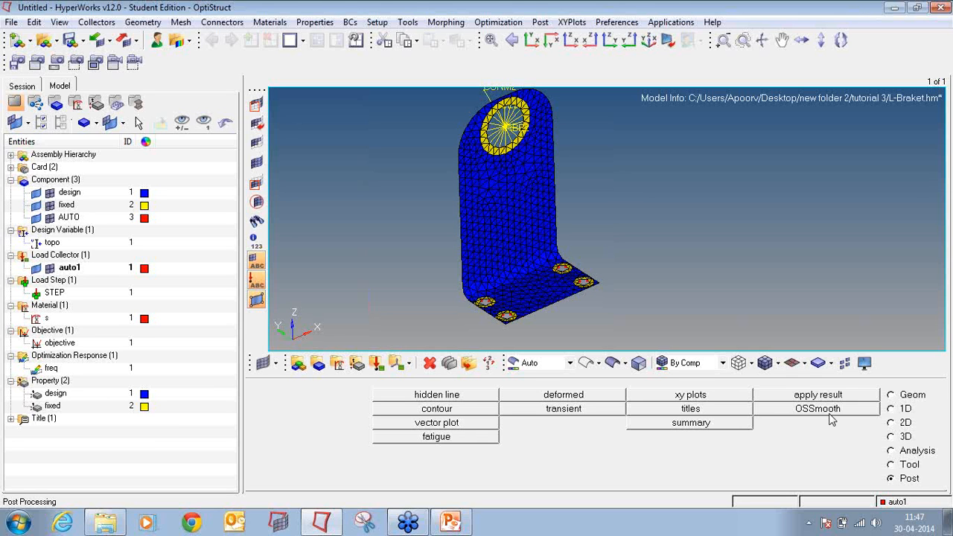
Step: Start OSSmooth and select the L-Braket FEM file from the tutorial 3 folder inside new folder 2 as its model
{"action": "left_click", "coordinate": [829, 413]}
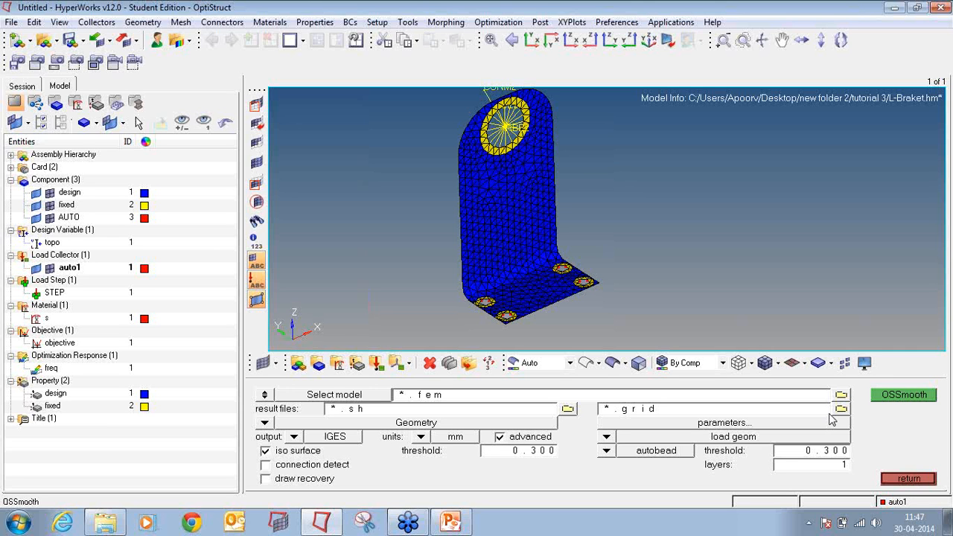
{"action": "left_click", "coordinate": [265, 395]}
{"action": "left_click", "coordinate": [264, 395]}
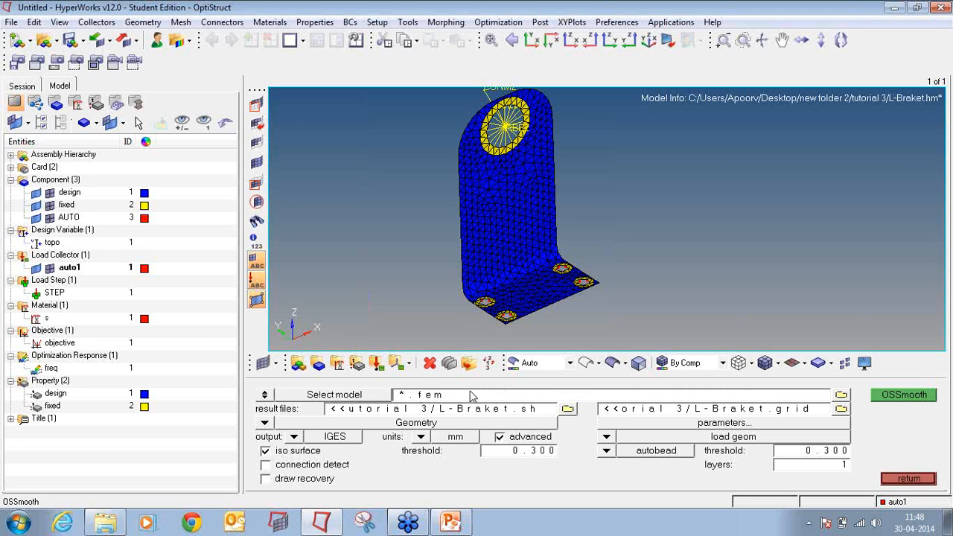
{"action": "left_click", "coordinate": [842, 396]}
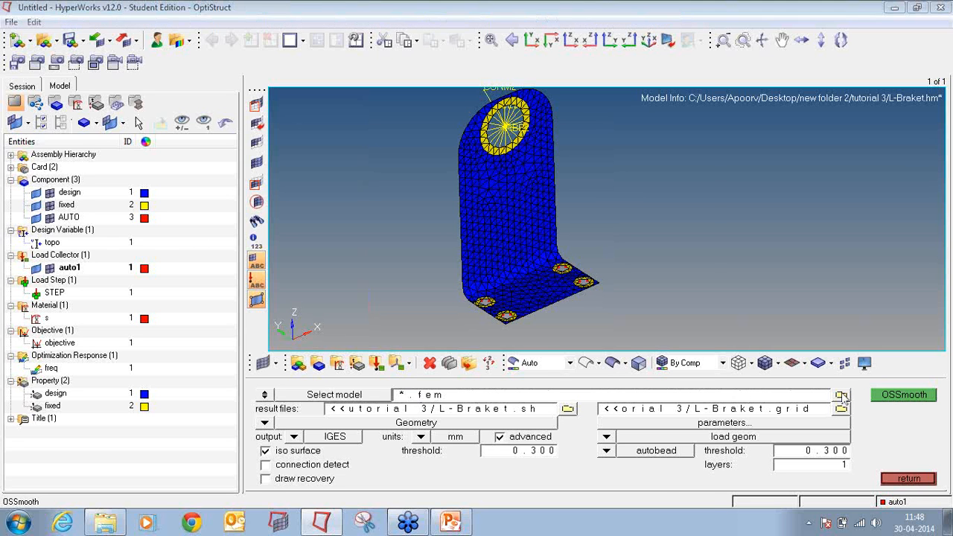
{"action": "left_click", "coordinate": [206, 163]}
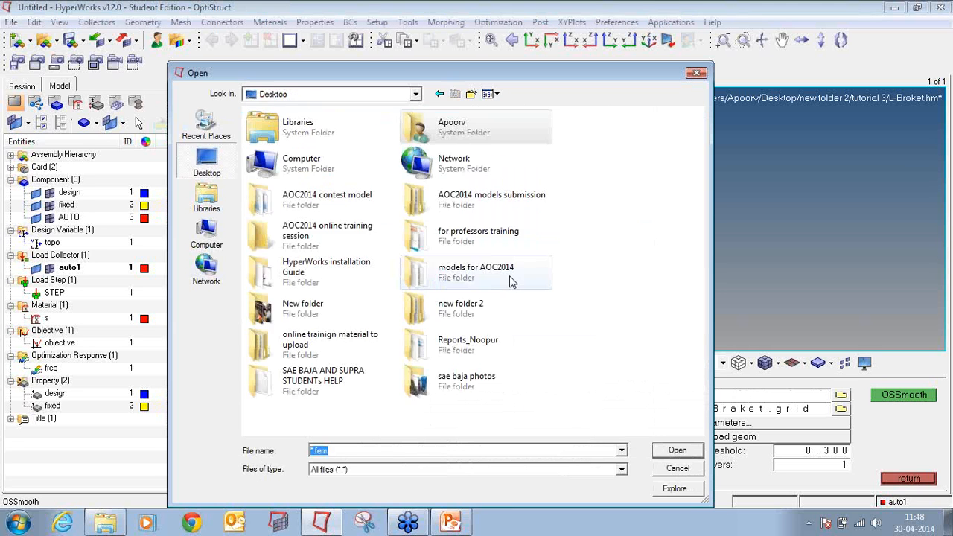
{"action": "double_click", "coordinate": [461, 305]}
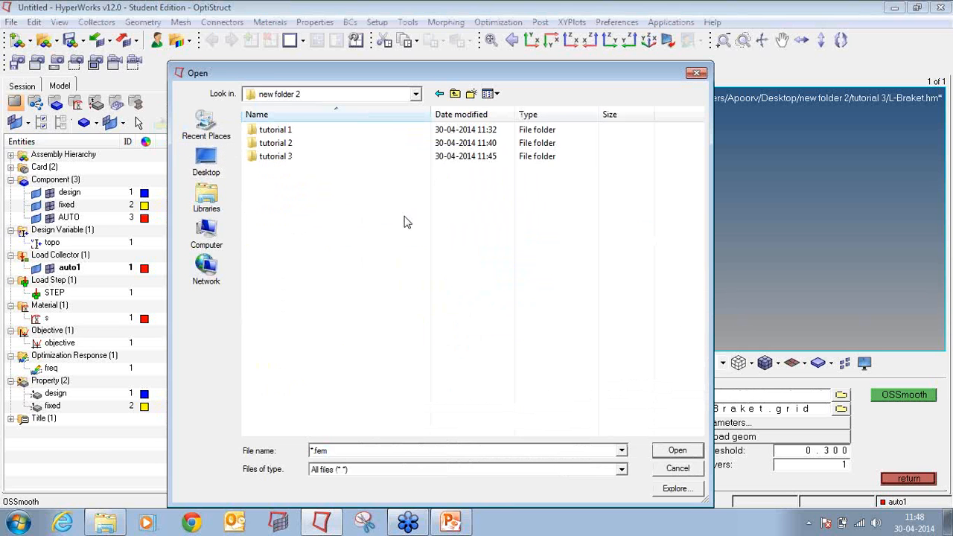
{"action": "double_click", "coordinate": [330, 158]}
{"action": "double_click", "coordinate": [334, 133]}
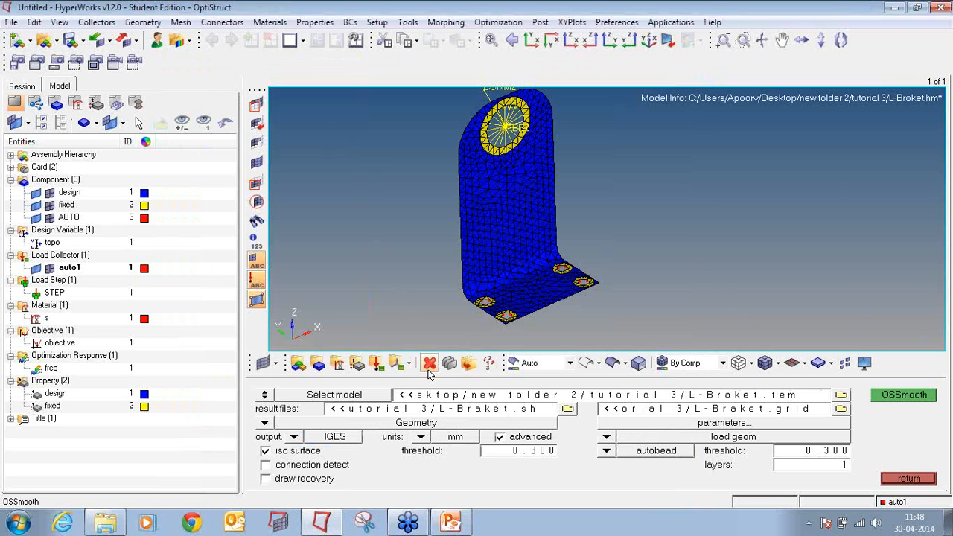
Step: Choose L-Braket.sh and L-Braket.grid from the tutorial 3 folder as the OSSmooth result files
{"action": "left_click", "coordinate": [567, 411]}
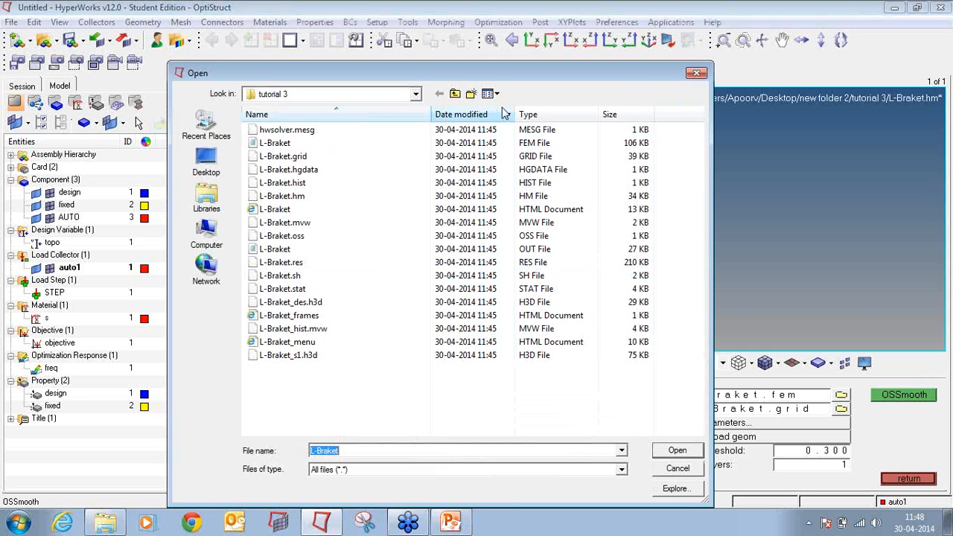
{"action": "left_click", "coordinate": [541, 118]}
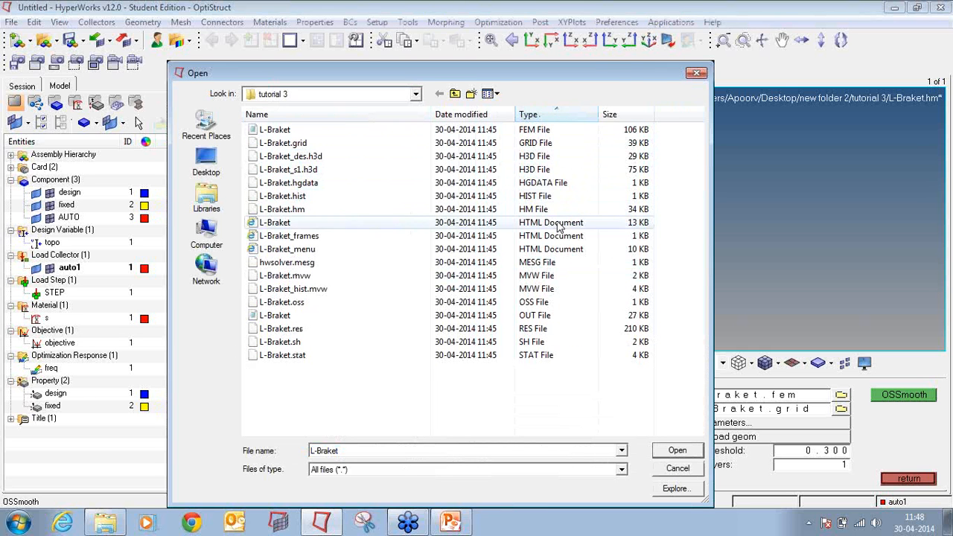
{"action": "double_click", "coordinate": [555, 342]}
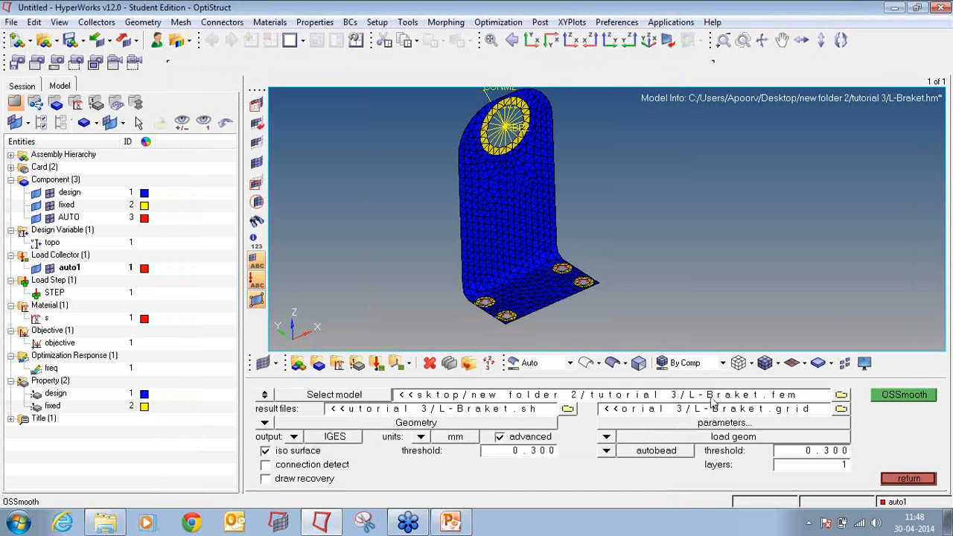
{"action": "left_click", "coordinate": [840, 409]}
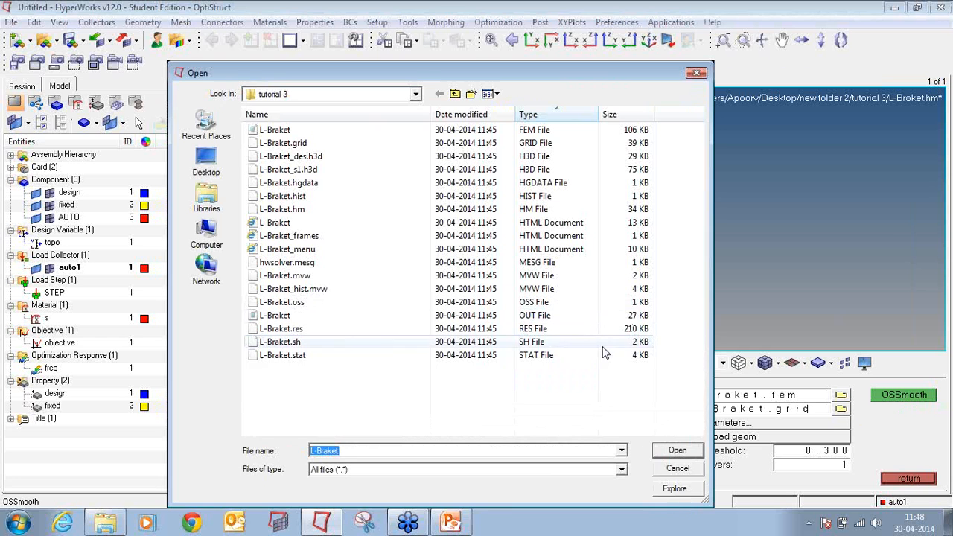
{"action": "double_click", "coordinate": [574, 143]}
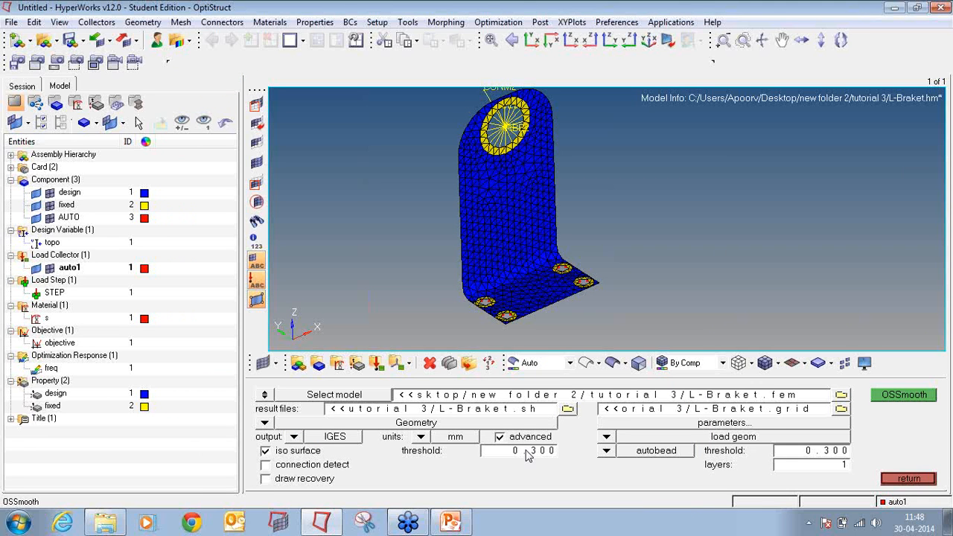
Step: Run OSSmooth on the bracket, convert the smoothed mesh to surfaces with Auto FE->surf, and save the result
{"action": "left_click", "coordinate": [908, 402]}
{"action": "left_click", "coordinate": [580, 440]}
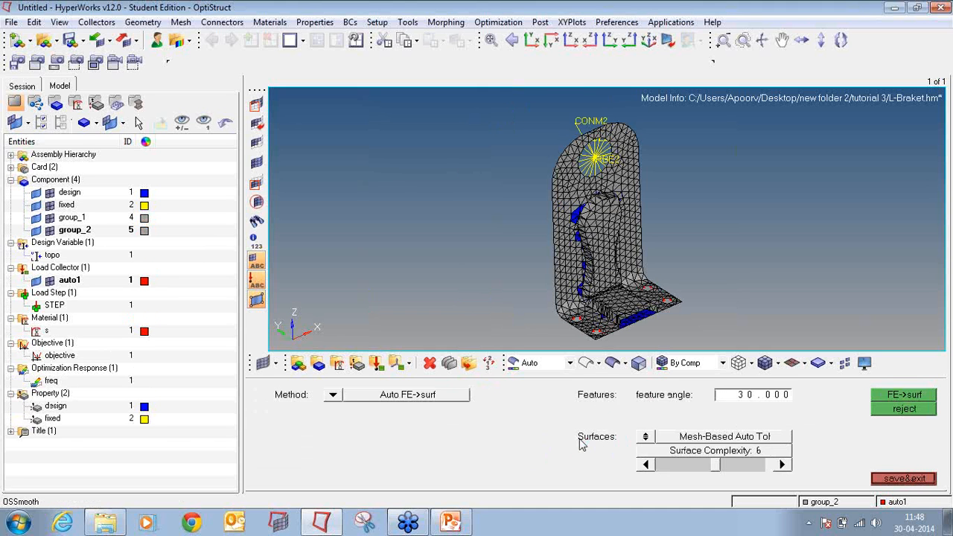
{"action": "left_click", "coordinate": [884, 397]}
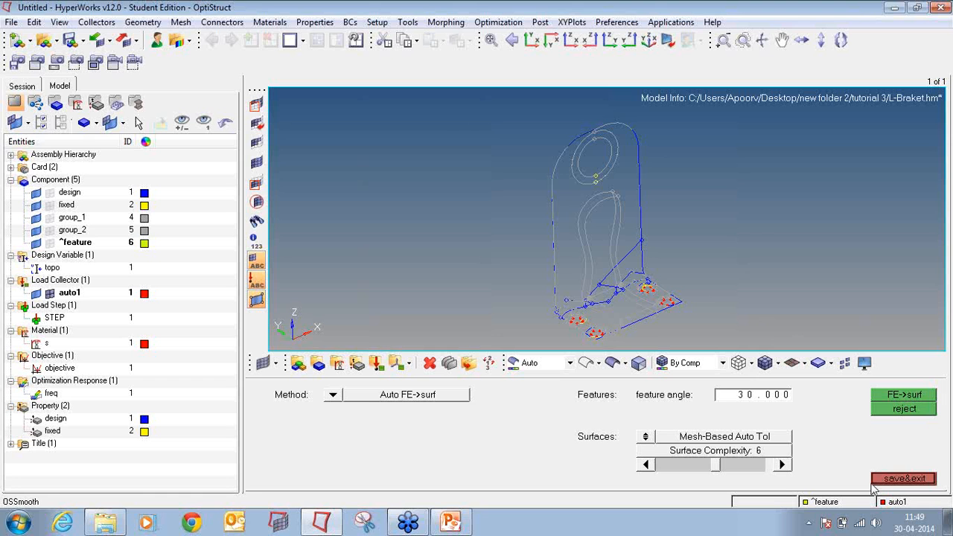
{"action": "left_click", "coordinate": [887, 483]}
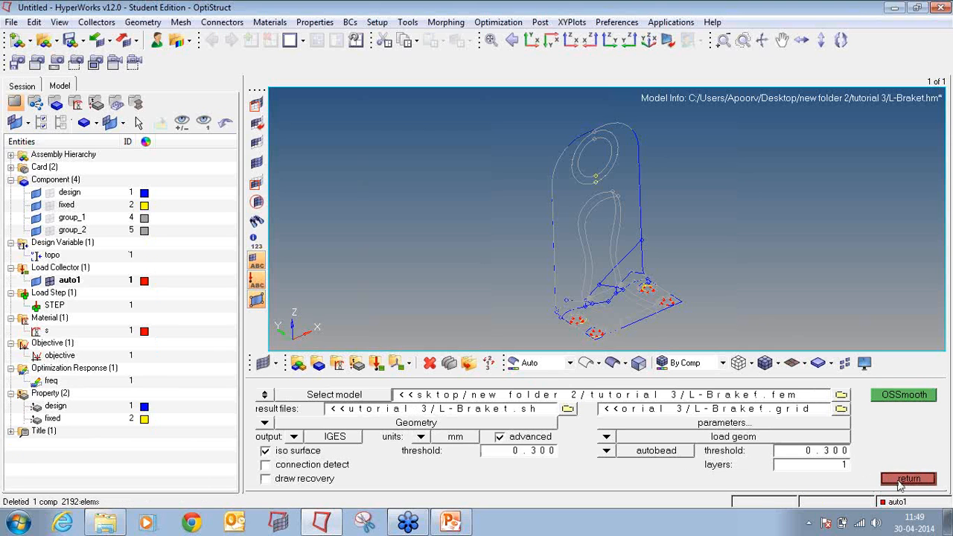
{"action": "left_click", "coordinate": [900, 482]}
Step: Shade the bracket's geometry surfaces and hide the geometry of the design and fixed components
{"action": "left_click", "coordinate": [35, 193]}
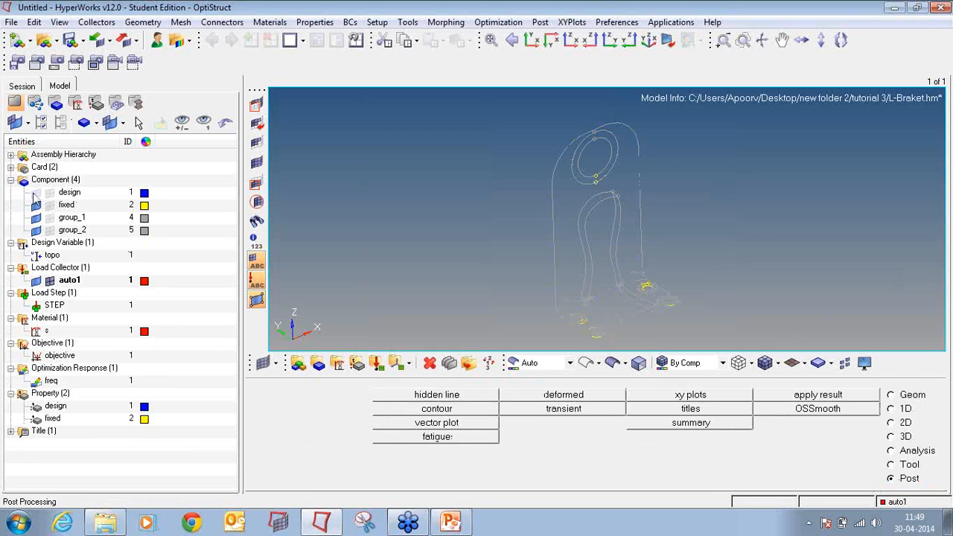
{"action": "left_click", "coordinate": [35, 193]}
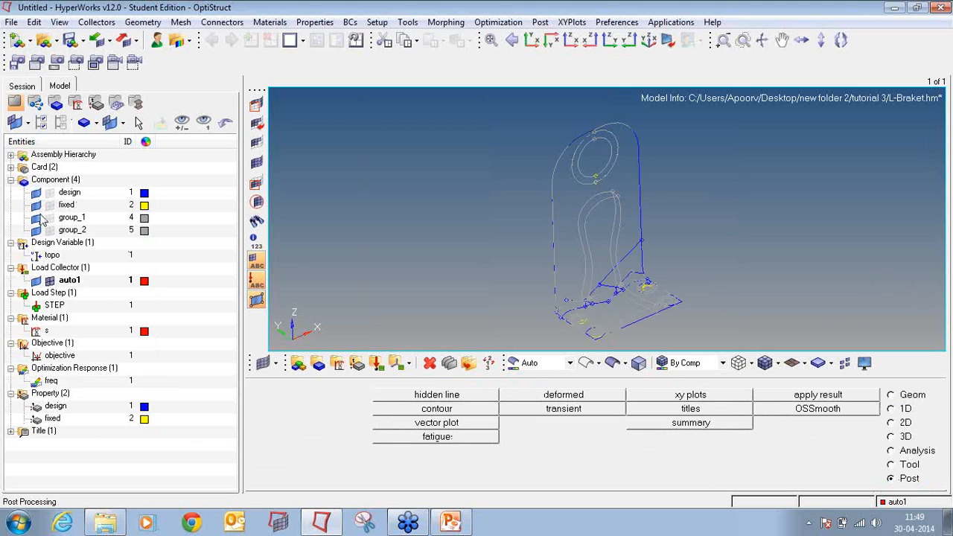
{"action": "left_click", "coordinate": [621, 365]}
{"action": "mouse_move", "coordinate": [660, 261]}
{"action": "left_mouse_down", "text": "ctrl"}
{"action": "mouse_move", "coordinate": [560, 254]}
{"action": "mouse_move", "coordinate": [540, 263]}
{"action": "mouse_move", "coordinate": [553, 288]}
{"action": "left_mouse_up", "text": "ctrl"}
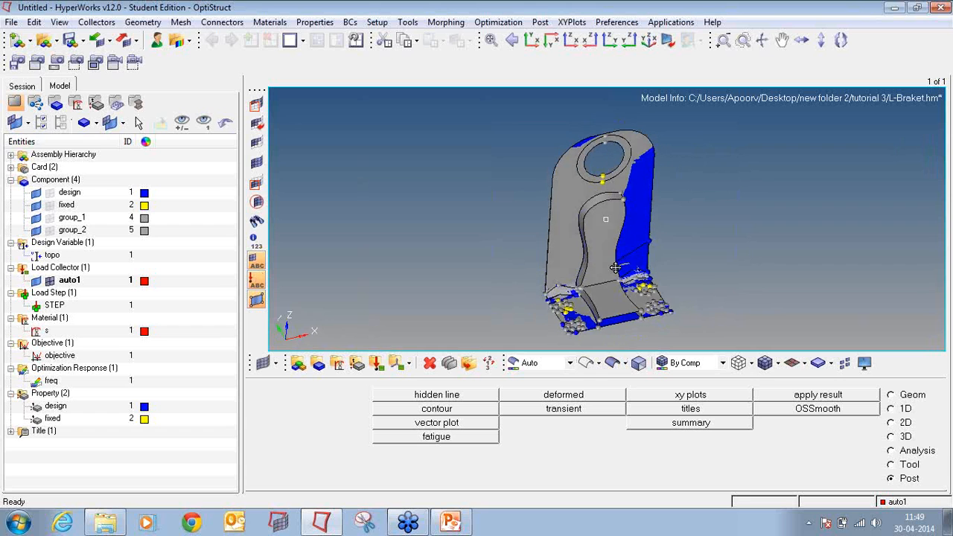
{"action": "left_click", "coordinate": [36, 192]}
{"action": "left_click", "coordinate": [36, 205]}
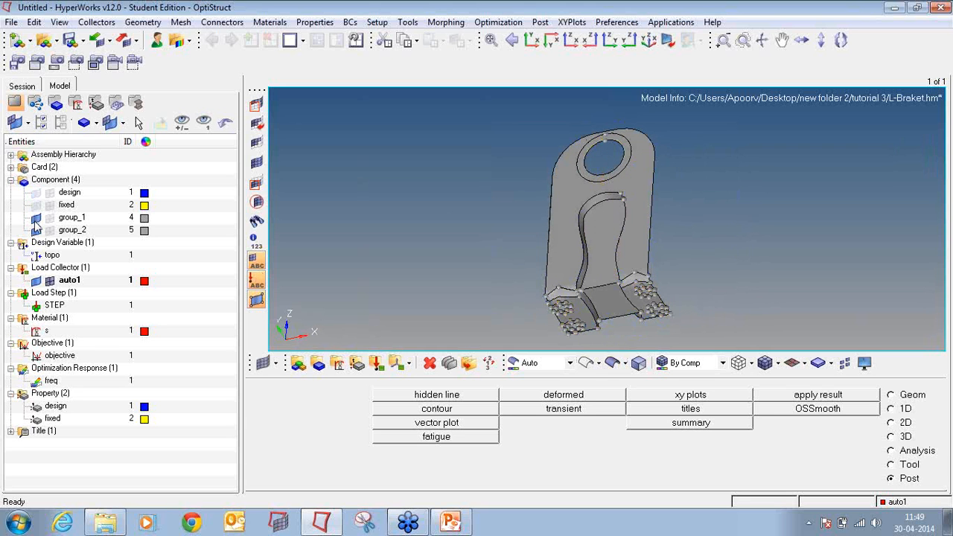
Step: Toggle the geometry of group_1 and group_2 off and on to check which surfaces each contains
{"action": "left_click", "coordinate": [36, 218]}
{"action": "left_click", "coordinate": [36, 219]}
{"action": "left_click", "coordinate": [36, 230]}
{"action": "left_click", "coordinate": [36, 230]}
Step: Recolor the group_2 component purple and the group_1 component olive green
{"action": "left_click", "coordinate": [144, 231]}
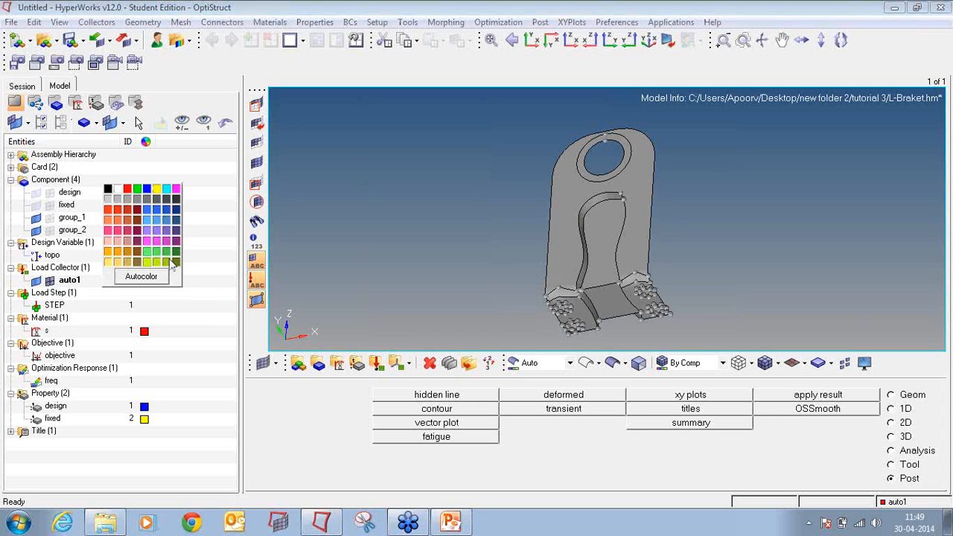
{"action": "left_click", "coordinate": [181, 267]}
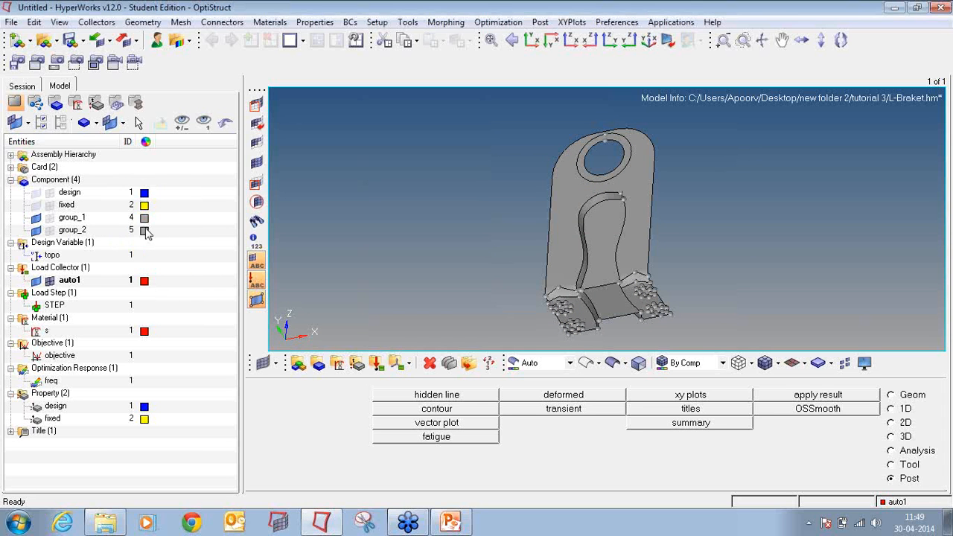
{"action": "left_click", "coordinate": [145, 231]}
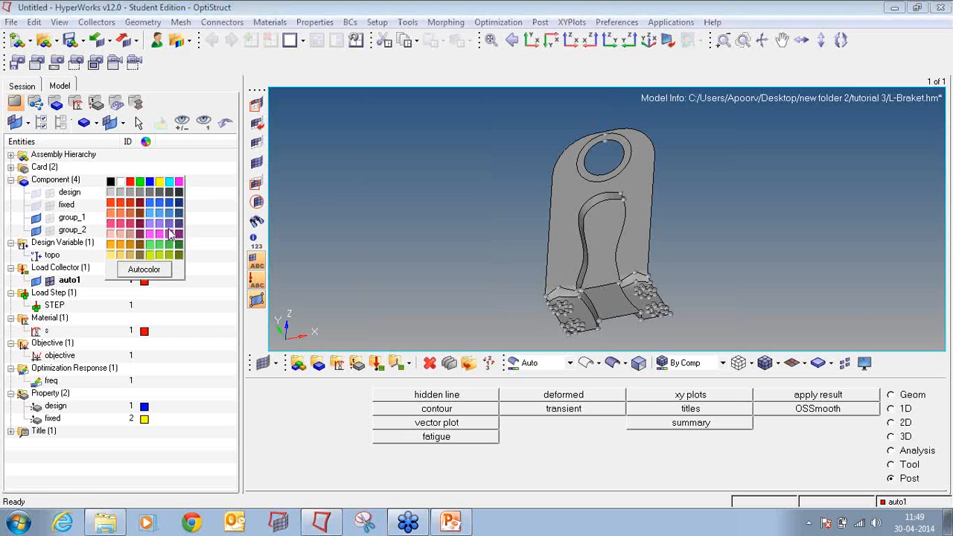
{"action": "left_click", "coordinate": [171, 234]}
{"action": "left_click", "coordinate": [144, 219]}
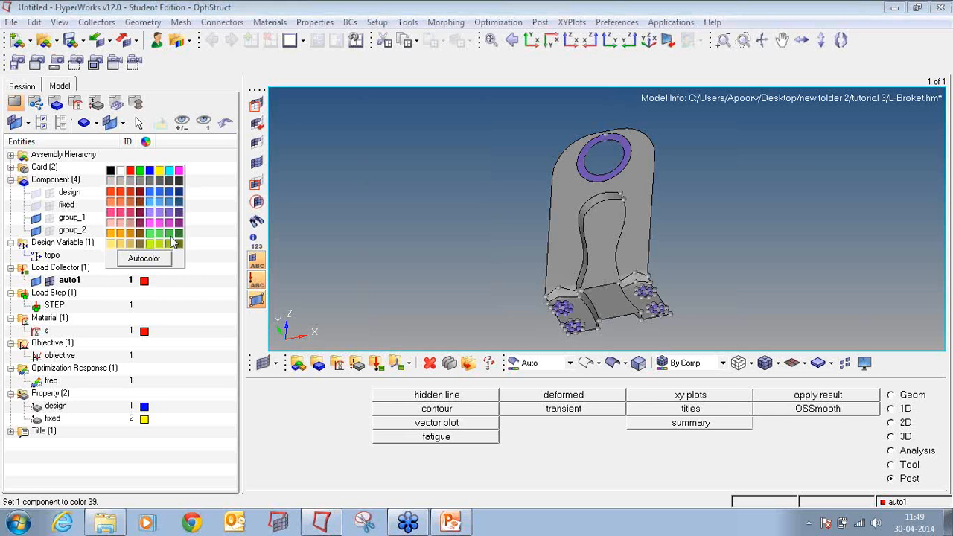
{"action": "left_click", "coordinate": [173, 244]}
Step: Try the Mappable geometry color mode on the bracket and change it to Mixed
{"action": "left_click_drag", "start_coordinate": [630, 282], "coordinate": [560, 277], "text": "ctrl"}
{"action": "left_click", "coordinate": [546, 364]}
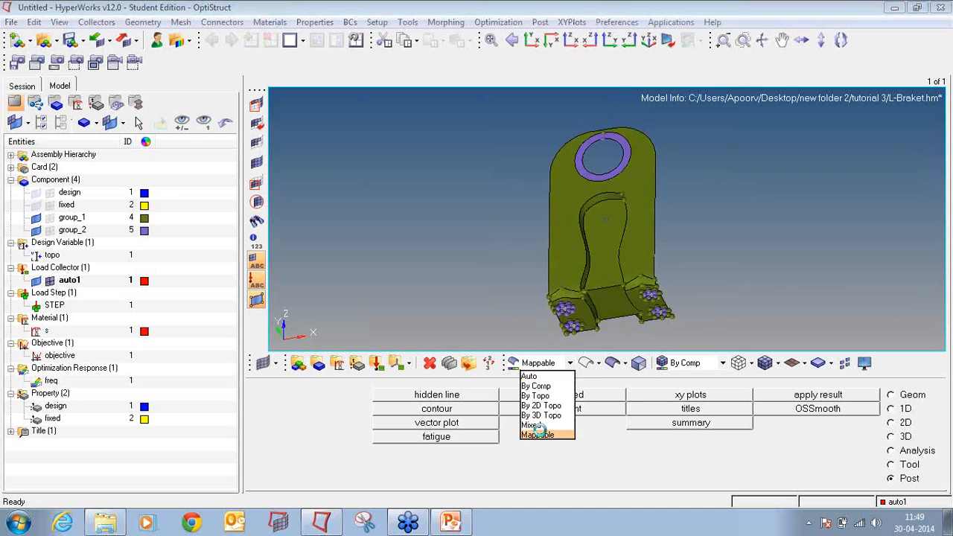
{"action": "left_click", "coordinate": [538, 434]}
{"action": "left_click", "coordinate": [546, 363]}
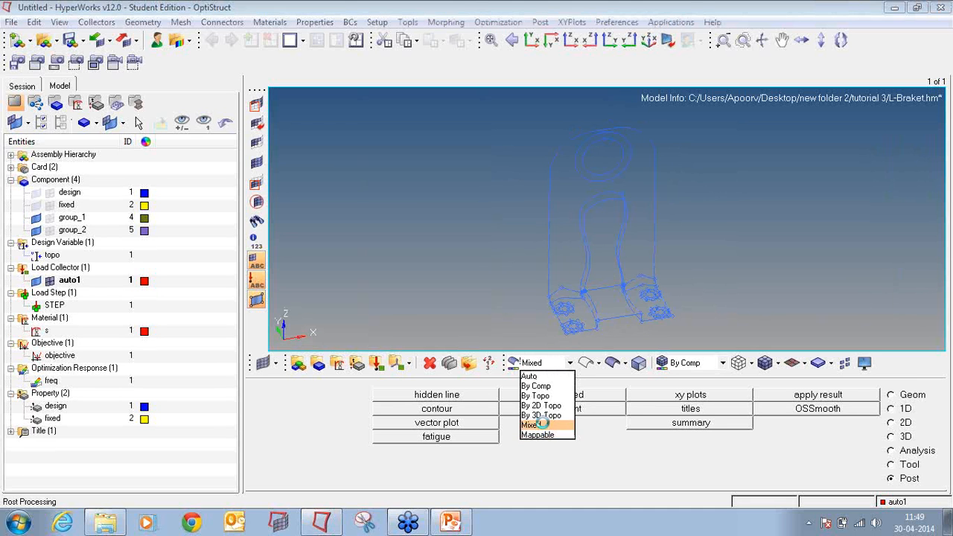
{"action": "left_click", "coordinate": [543, 424]}
Step: Examine the free and shared surface edges around the bracket's bend, bead and bolt holes
{"action": "left_click_drag", "start_coordinate": [624, 292], "coordinate": [624, 264], "text": "ctrl"}
{"action": "scroll", "coordinate": [587, 296], "scroll_direction": "up", "scroll_amount": 2, "text": "ctrl"}
{"action": "right_click_drag", "start_coordinate": [587, 295], "coordinate": [490, 215], "text": "ctrl"}
{"action": "scroll", "coordinate": [512, 230], "scroll_direction": "up", "scroll_amount": 4, "text": "ctrl"}
{"action": "left_click", "coordinate": [511, 230], "text": "ctrl"}
{"action": "left_click_drag", "start_coordinate": [692, 212], "coordinate": [656, 249], "text": "ctrl"}
{"action": "scroll", "coordinate": [596, 227], "scroll_direction": "down", "scroll_amount": 4, "text": "ctrl"}
{"action": "right_click_drag", "start_coordinate": [596, 228], "coordinate": [568, 264], "text": "ctrl"}
{"action": "scroll", "coordinate": [577, 260], "scroll_direction": "down", "scroll_amount": 4, "text": "ctrl"}
{"action": "left_click_drag", "start_coordinate": [577, 259], "coordinate": [567, 278], "text": "ctrl"}
{"action": "right_click_drag", "start_coordinate": [515, 229], "coordinate": [480, 198], "text": "ctrl"}
{"action": "scroll", "coordinate": [480, 198], "scroll_direction": "up", "scroll_amount": 7, "text": "ctrl"}
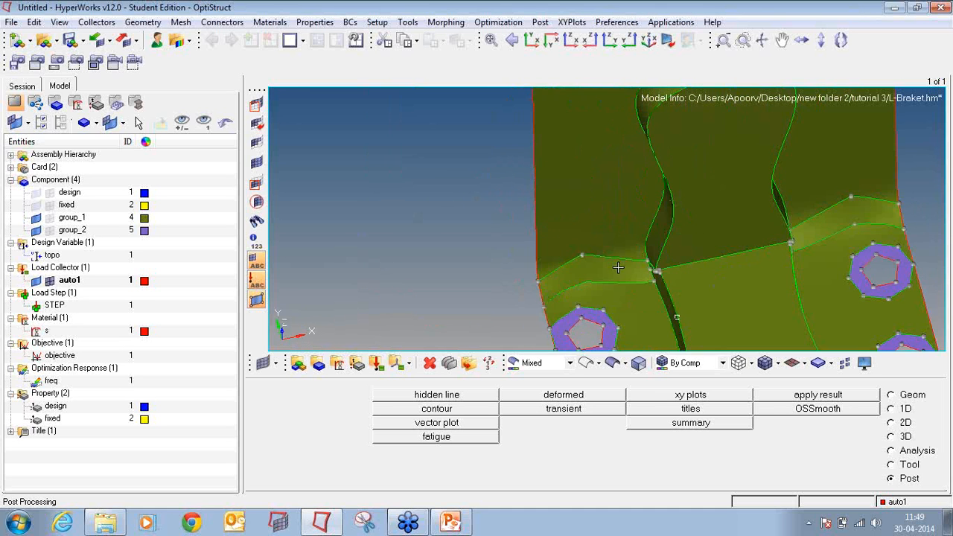
{"action": "mouse_move", "coordinate": [626, 276]}
{"action": "left_mouse_down", "text": "ctrl"}
{"action": "mouse_move", "coordinate": [699, 254]}
{"action": "mouse_move", "coordinate": [725, 228]}
{"action": "mouse_move", "coordinate": [794, 223]}
{"action": "mouse_move", "coordinate": [685, 251]}
{"action": "mouse_move", "coordinate": [590, 251]}
{"action": "mouse_move", "coordinate": [747, 243]}
{"action": "mouse_move", "coordinate": [670, 272]}
{"action": "mouse_move", "coordinate": [575, 241]}
{"action": "mouse_move", "coordinate": [552, 276]}
{"action": "mouse_move", "coordinate": [582, 299]}
{"action": "mouse_move", "coordinate": [463, 288]}
{"action": "mouse_move", "coordinate": [653, 277]}
{"action": "mouse_move", "coordinate": [519, 267]}
{"action": "mouse_move", "coordinate": [615, 287]}
{"action": "left_mouse_up", "text": "ctrl"}
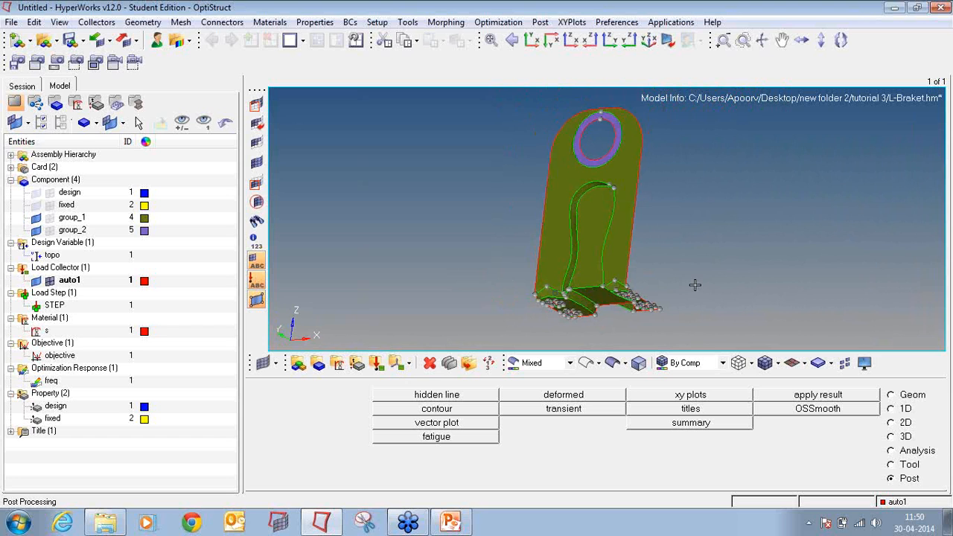
Step: Save the model as L-Braket_shape_change.hm in the tutorial 3 folder
{"action": "left_click", "coordinate": [12, 21]}
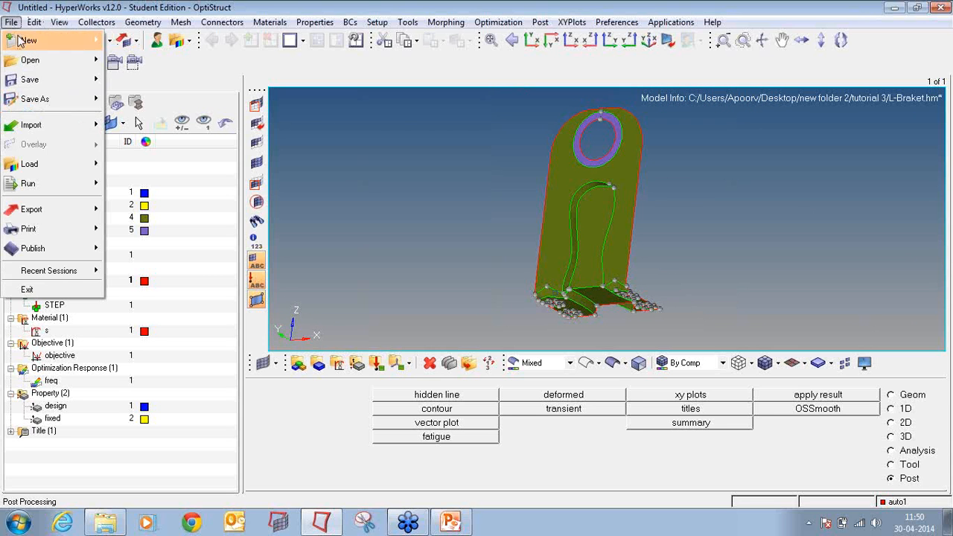
{"action": "mouse_move", "coordinate": [51, 103]}
{"action": "left_click", "coordinate": [130, 138]}
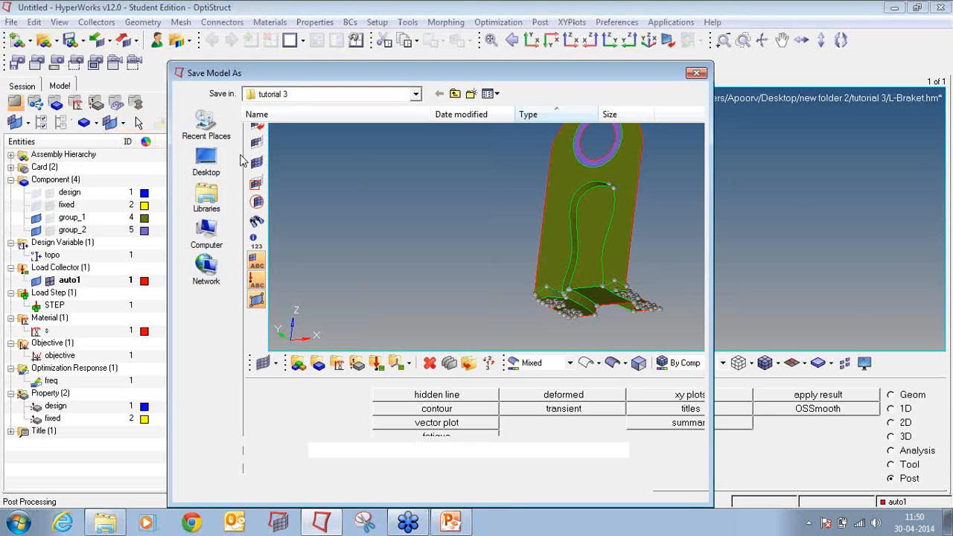
{"action": "left_click", "coordinate": [403, 450]}
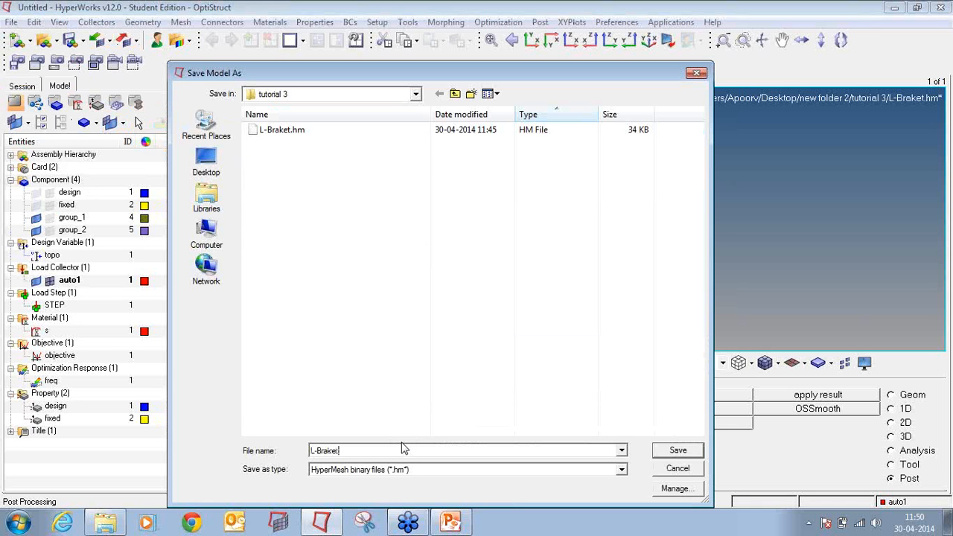
{"action": "type", "text": "_shape_change"}
{"action": "key", "text": "Return"}
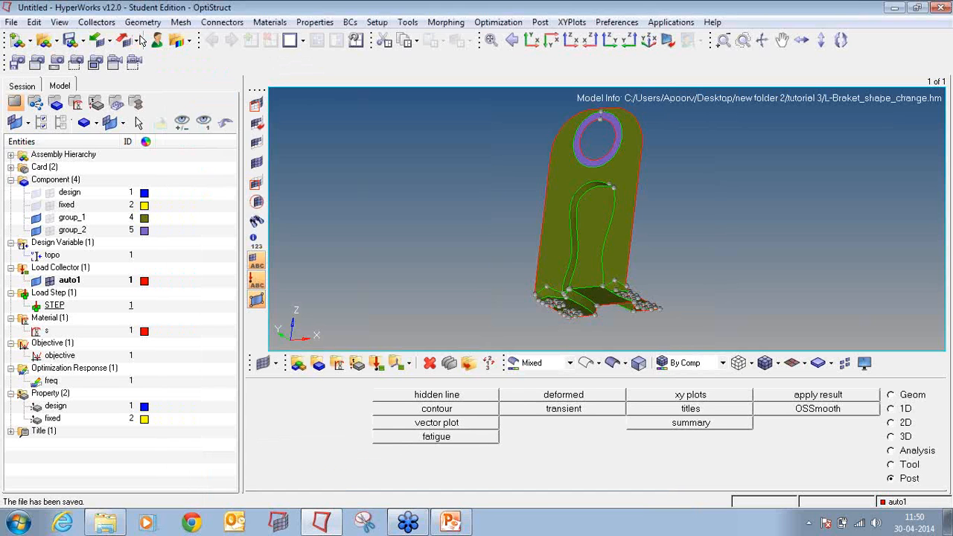
Step: Set up a geometry export in IGES format to L_braket_shape_change.iges in the tutorial 3 folder
{"action": "left_click", "coordinate": [136, 42]}
{"action": "left_click", "coordinate": [153, 101]}
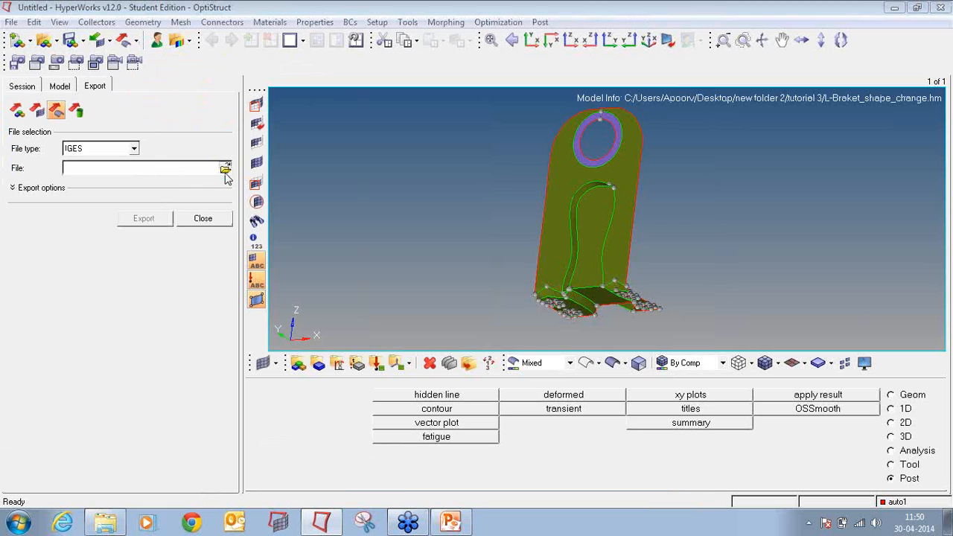
{"action": "left_click", "coordinate": [225, 168]}
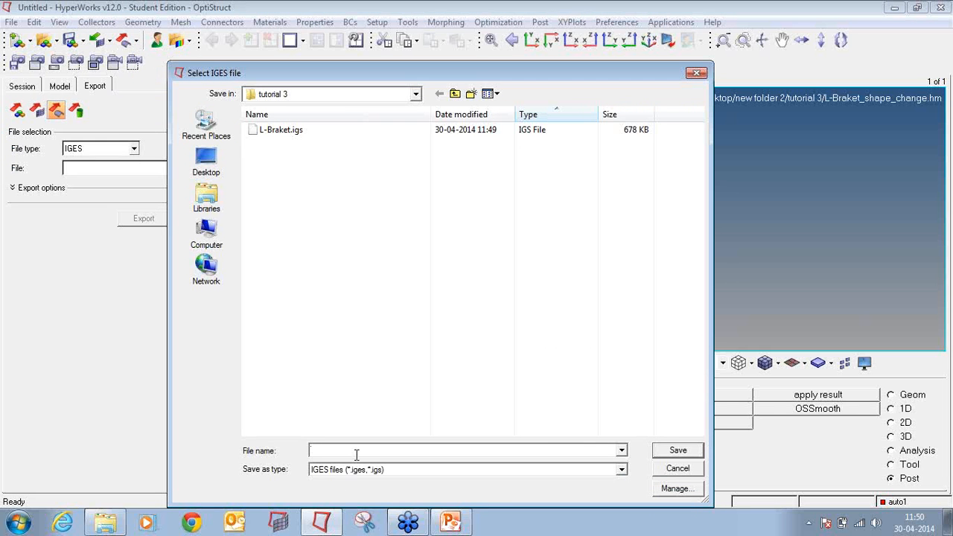
{"action": "type", "text": "L"}
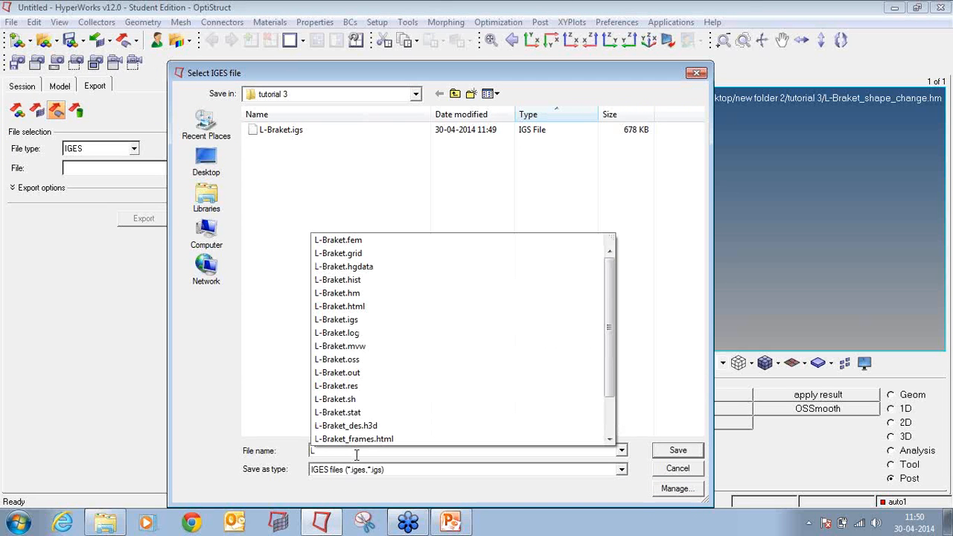
{"action": "left_click", "coordinate": [206, 160]}
{"action": "double_click", "coordinate": [474, 300]}
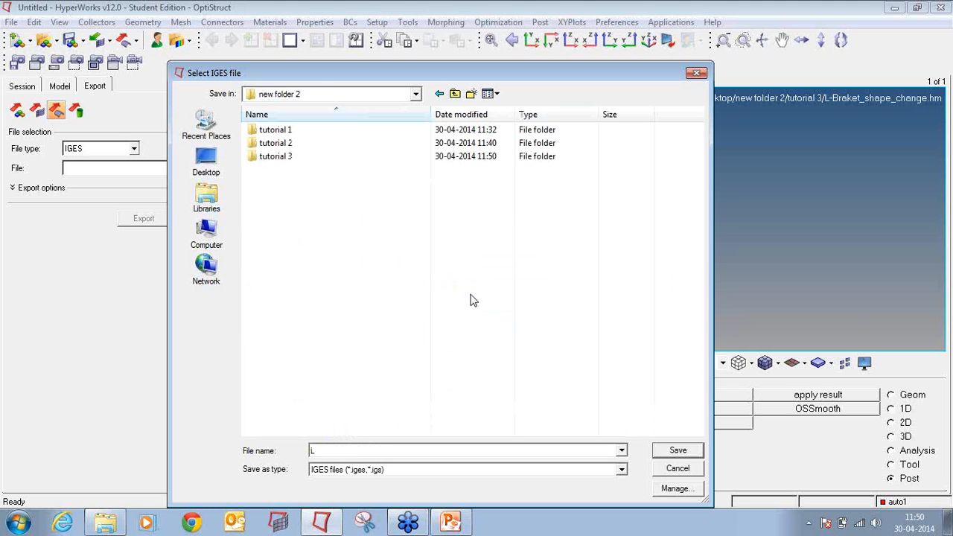
{"action": "double_click", "coordinate": [353, 160]}
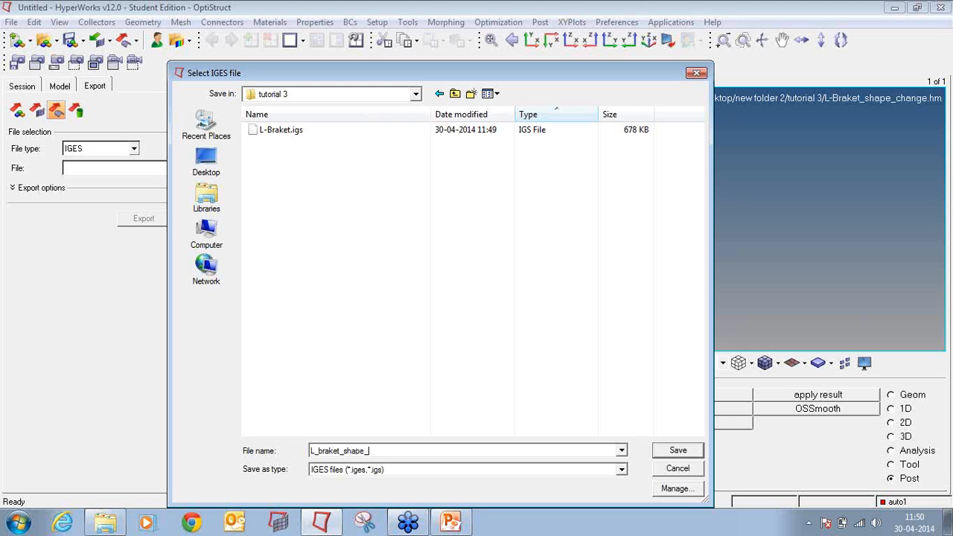
{"action": "key", "text": "Return"}
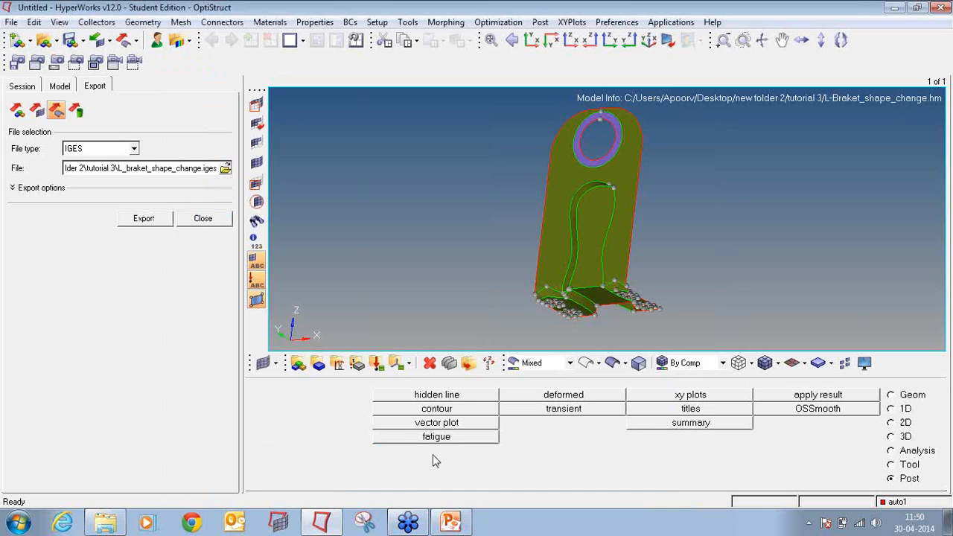
Step: Limit the IGES export to displayed geometry, export the file and close the export settings
{"action": "left_click", "coordinate": [12, 189]}
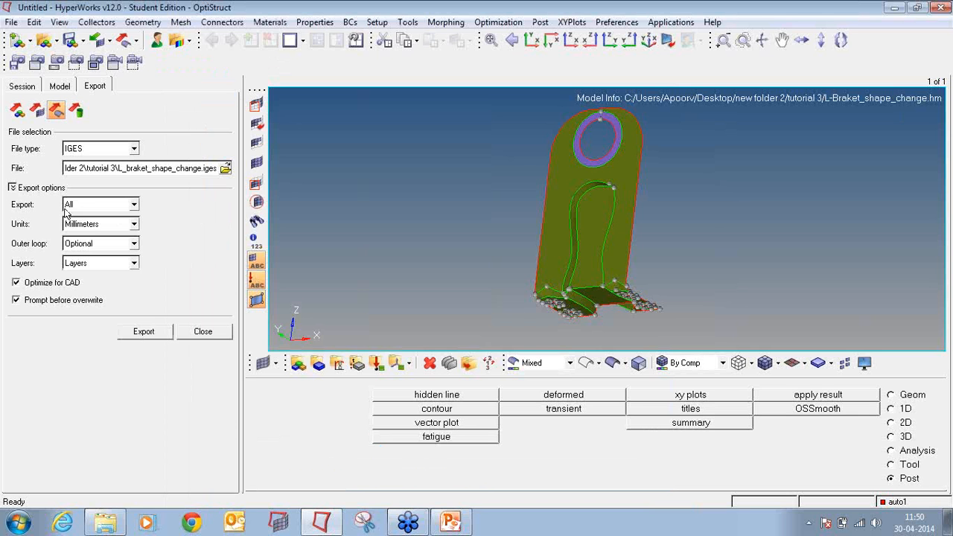
{"action": "left_click", "coordinate": [135, 207]}
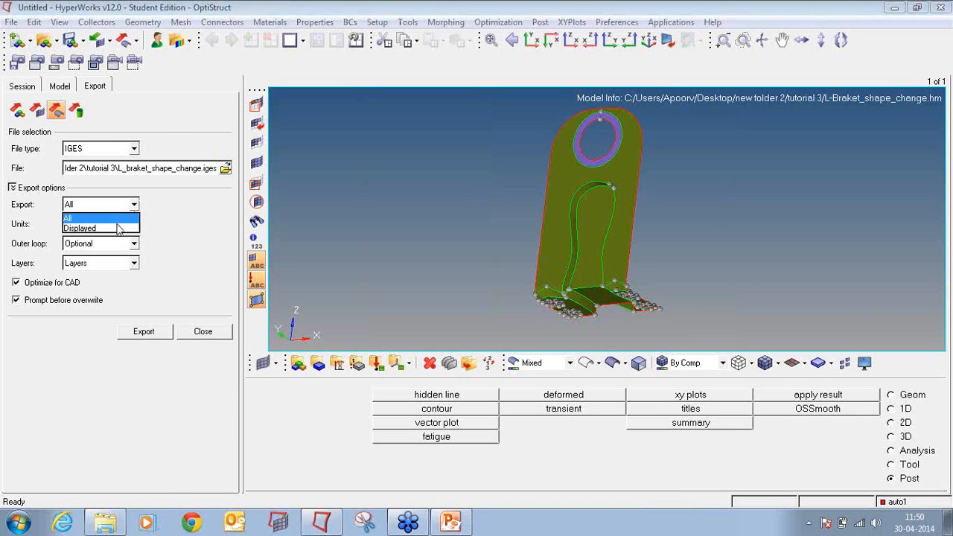
{"action": "left_click", "coordinate": [118, 224]}
{"action": "left_click", "coordinate": [145, 332]}
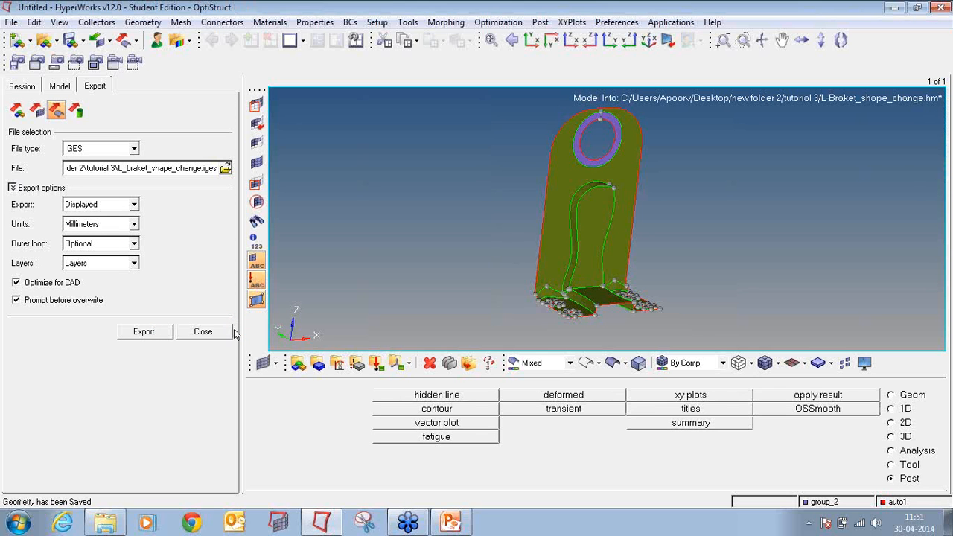
{"action": "left_click", "coordinate": [202, 332]}
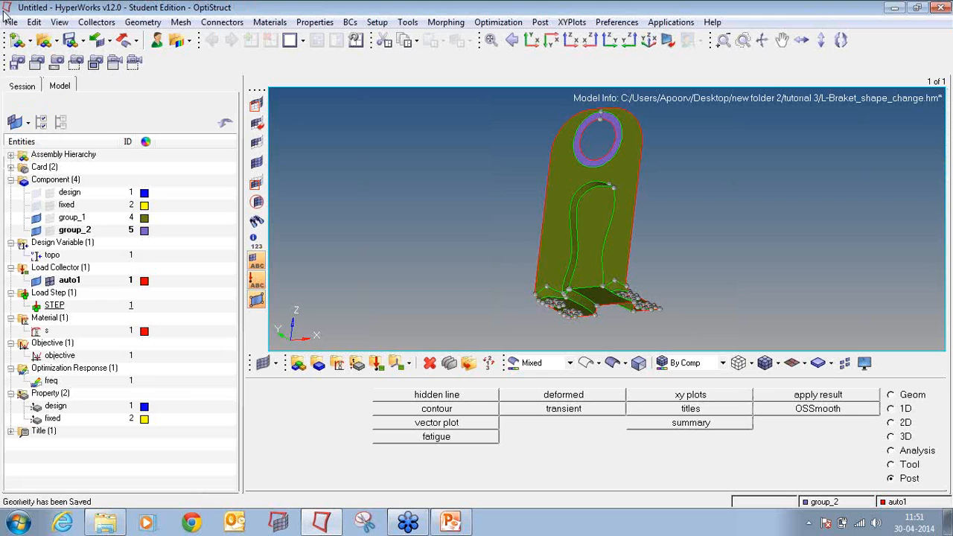
Step: Start a new model, import the L_braket_shape_change.iges geometry and list its components
{"action": "left_click", "coordinate": [16, 39]}
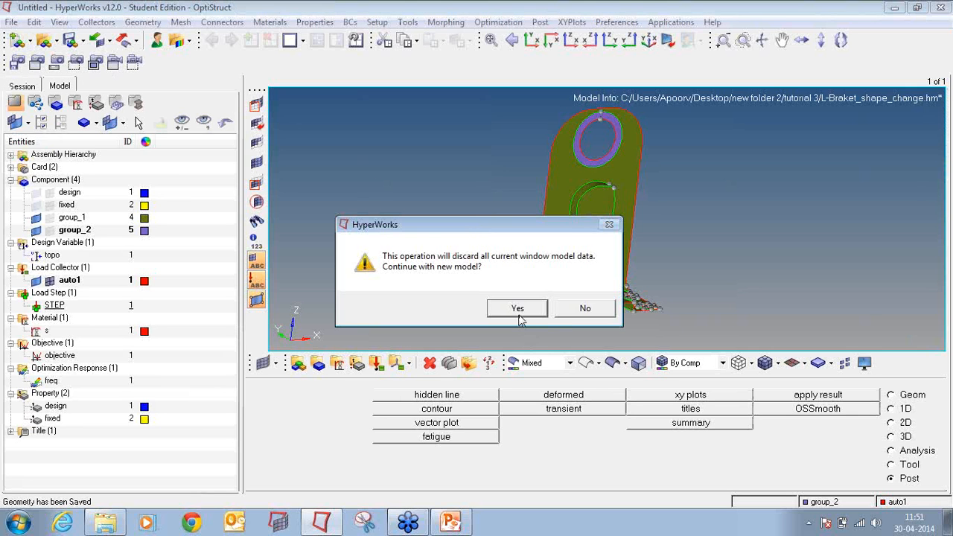
{"action": "left_click", "coordinate": [520, 315]}
{"action": "left_click", "coordinate": [111, 42]}
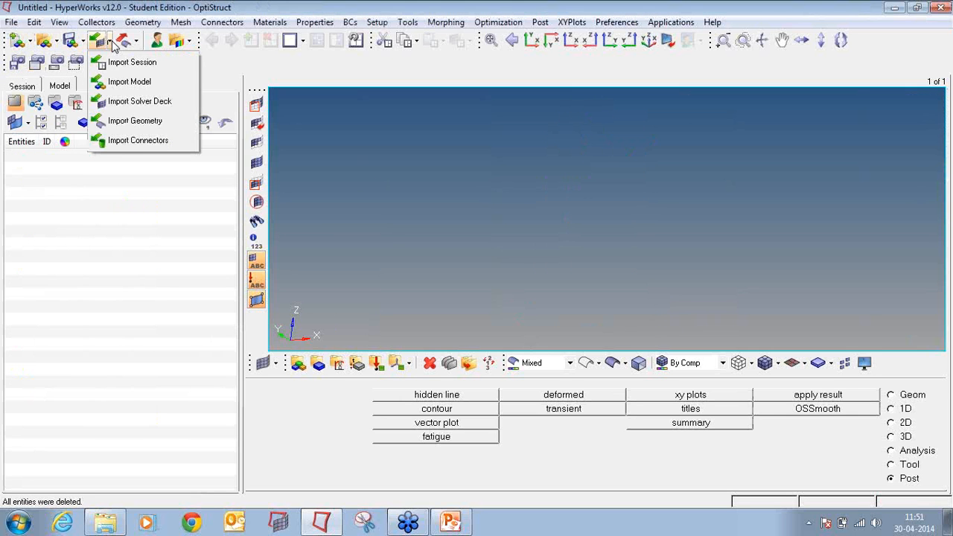
{"action": "left_click", "coordinate": [123, 121]}
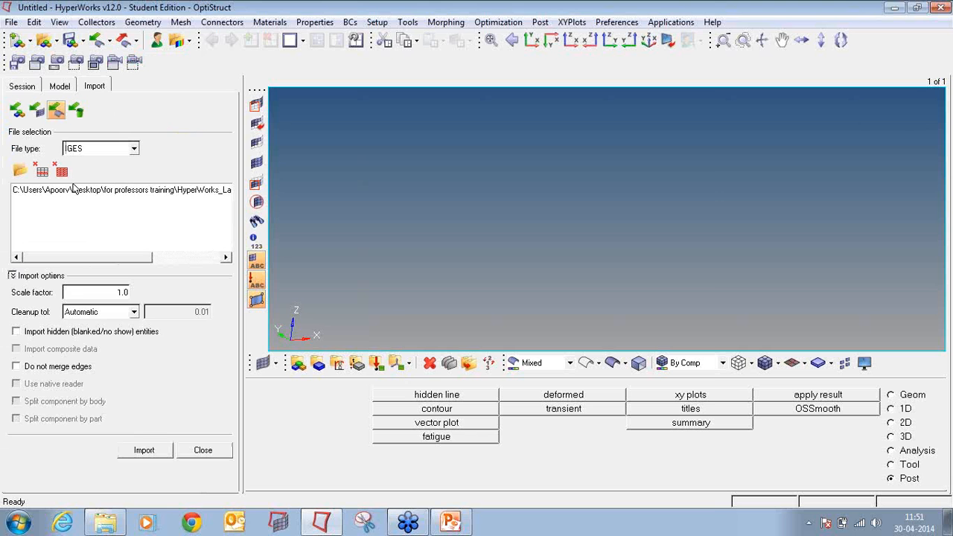
{"action": "left_click", "coordinate": [19, 170]}
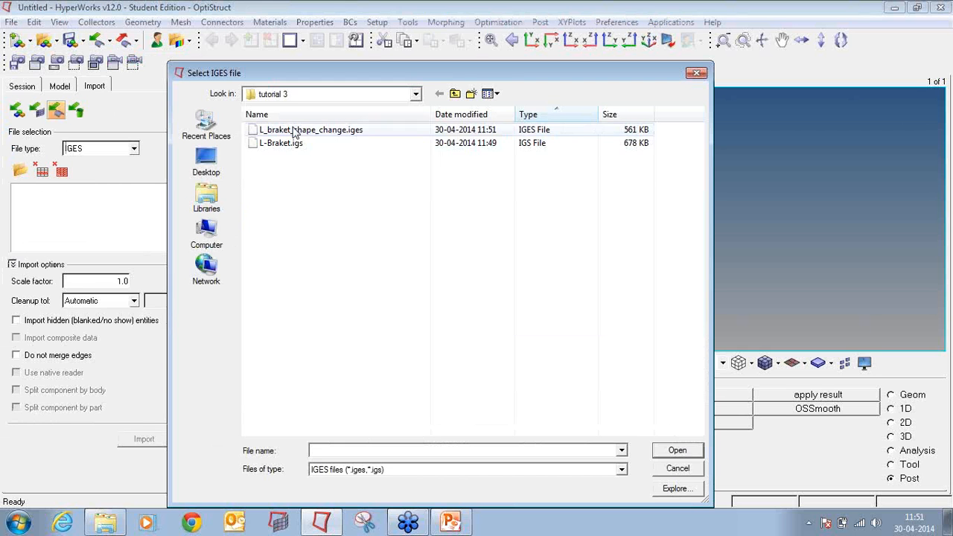
{"action": "double_click", "coordinate": [298, 131]}
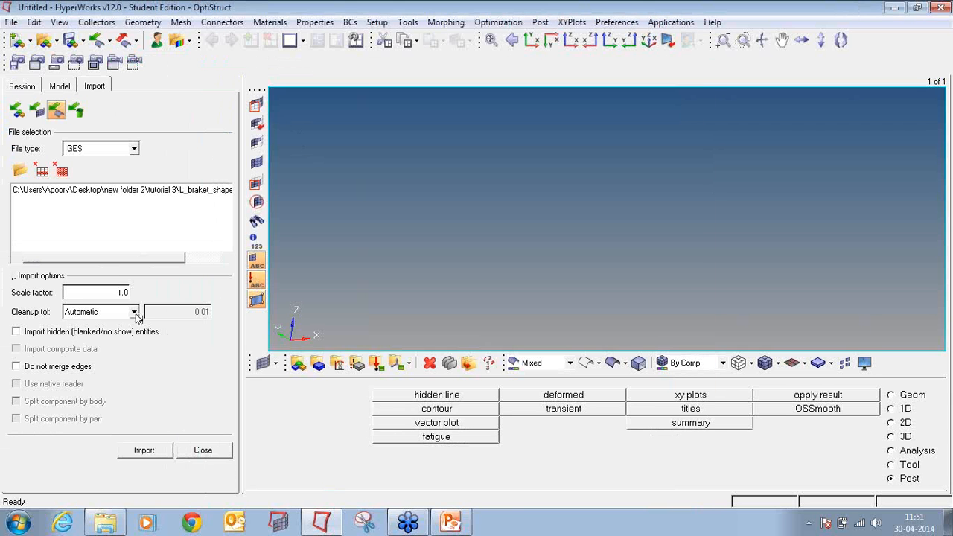
{"action": "left_click", "coordinate": [144, 450]}
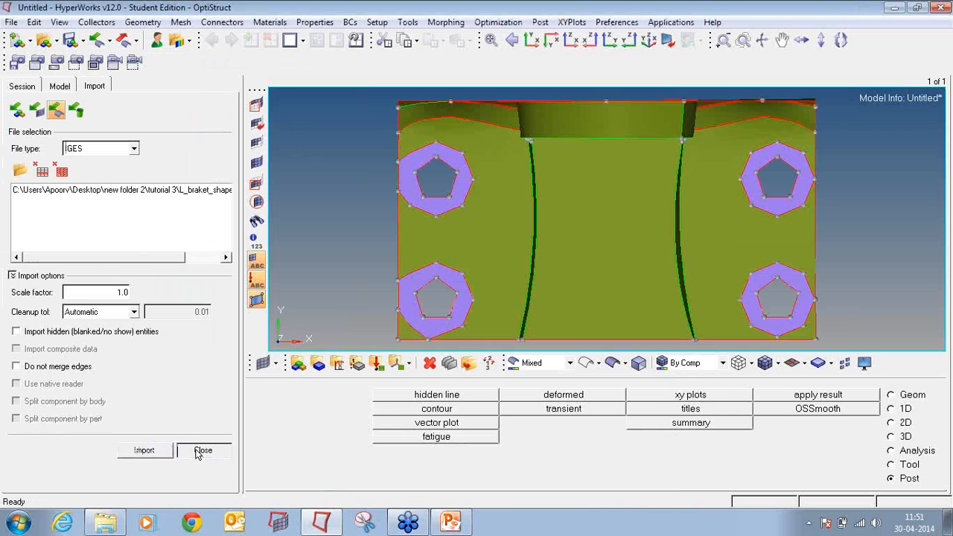
{"action": "left_click", "coordinate": [199, 451]}
{"action": "left_click", "coordinate": [11, 166]}
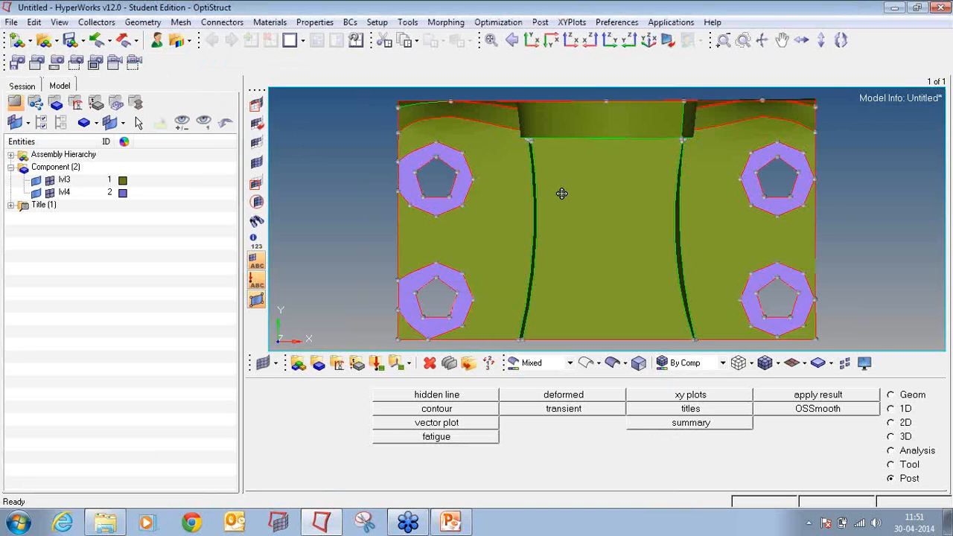
Step: Examine the imported bracket's surface edges at the bend, the bead corner and along the bead wall
{"action": "left_click_drag", "start_coordinate": [579, 229], "coordinate": [574, 240], "text": "ctrl"}
{"action": "scroll", "coordinate": [616, 262], "scroll_direction": "down", "scroll_amount": 6, "text": "ctrl"}
{"action": "mouse_move", "coordinate": [632, 277]}
{"action": "left_mouse_down", "text": "ctrl"}
{"action": "mouse_move", "coordinate": [541, 158]}
{"action": "mouse_move", "coordinate": [718, 249]}
{"action": "mouse_move", "coordinate": [769, 248]}
{"action": "left_mouse_up", "text": "ctrl"}
{"action": "scroll", "coordinate": [637, 277], "scroll_direction": "up", "scroll_amount": 4, "text": "ctrl"}
{"action": "right_click_drag", "start_coordinate": [583, 293], "coordinate": [526, 244], "text": "ctrl"}
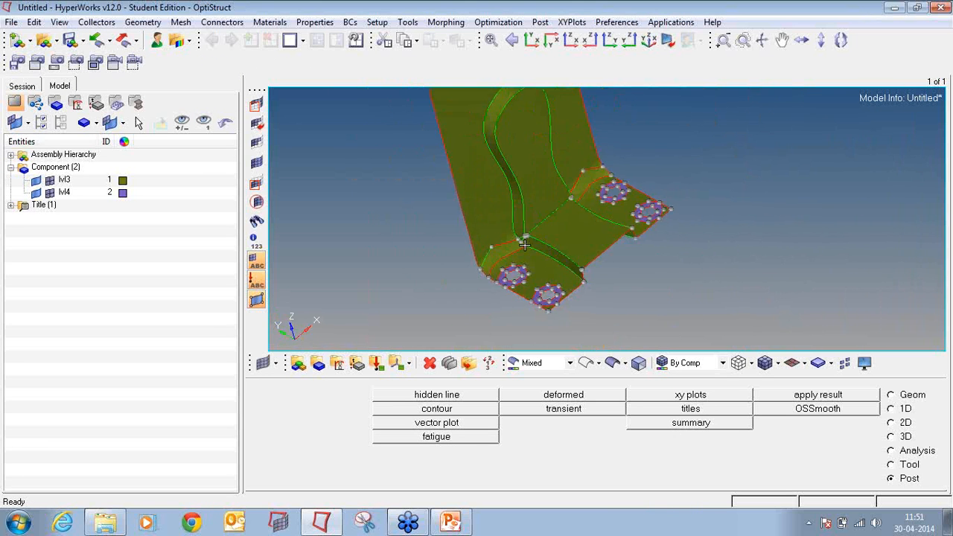
{"action": "scroll", "coordinate": [504, 251], "scroll_direction": "up", "scroll_amount": 8, "text": "ctrl"}
{"action": "left_click", "coordinate": [503, 250], "text": "ctrl"}
{"action": "mouse_move", "coordinate": [567, 274]}
{"action": "left_mouse_down", "text": "ctrl"}
{"action": "mouse_move", "coordinate": [618, 257]}
{"action": "mouse_move", "coordinate": [588, 268]}
{"action": "mouse_move", "coordinate": [585, 188]}
{"action": "left_mouse_up", "text": "ctrl"}
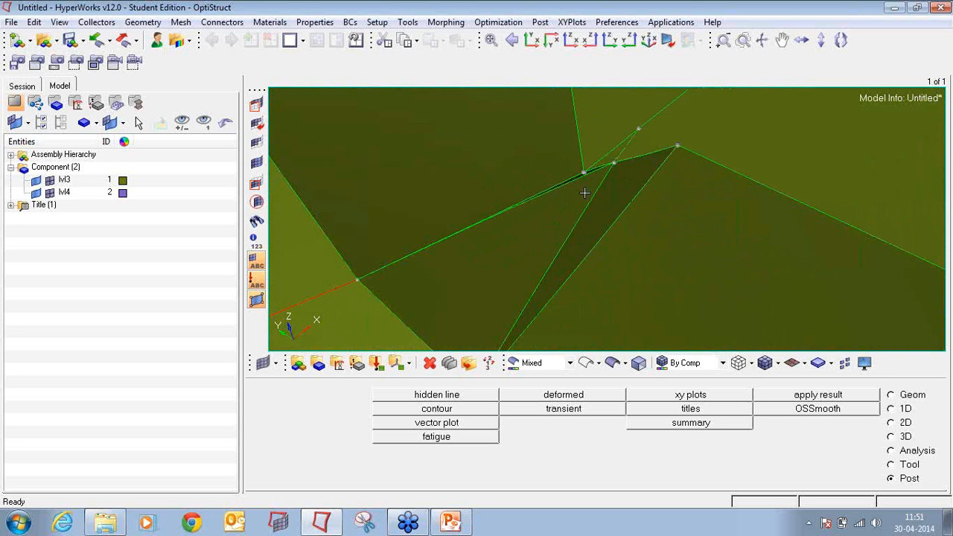
{"action": "scroll", "coordinate": [585, 193], "scroll_direction": "down", "scroll_amount": 10, "text": "ctrl"}
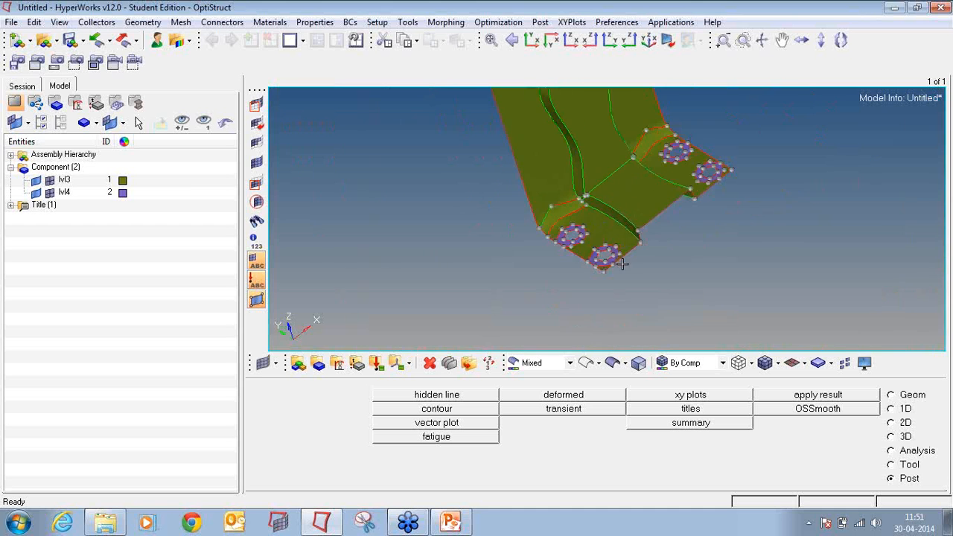
{"action": "left_click_drag", "start_coordinate": [623, 264], "coordinate": [511, 296], "text": "ctrl"}
{"action": "scroll", "coordinate": [409, 235], "scroll_direction": "up", "scroll_amount": 5, "text": "ctrl"}
{"action": "scroll", "coordinate": [409, 234], "scroll_direction": "down", "scroll_amount": 3, "text": "ctrl"}
Step: Toggle the free edge between the bead's side wall and the bracket plate with a tolerance of 0.050 in quick edit
{"action": "key", "text": "F11"}
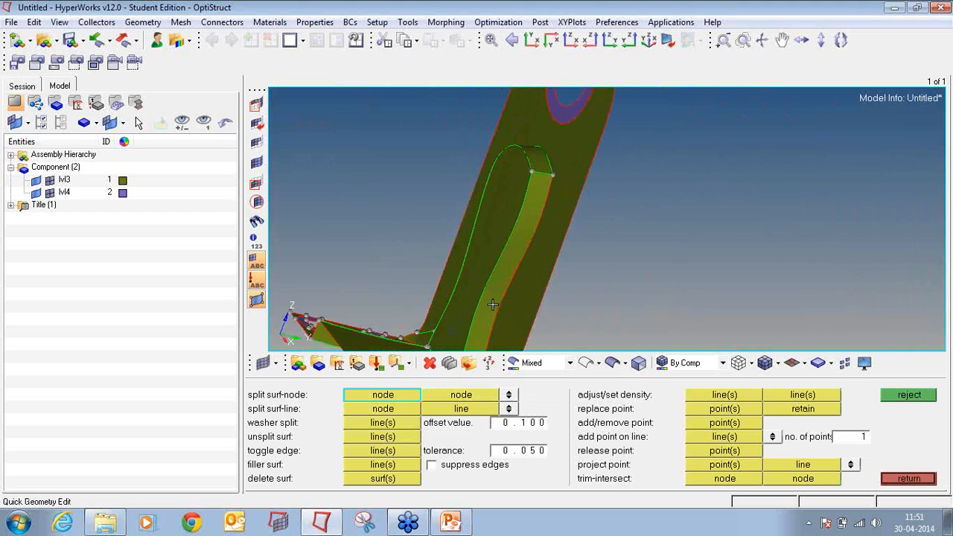
{"action": "left_click", "coordinate": [381, 452]}
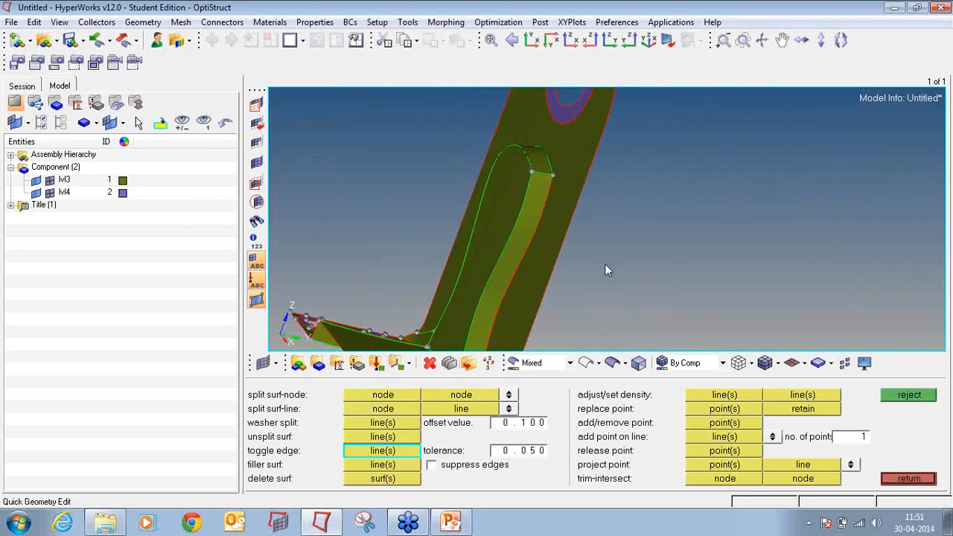
{"action": "left_click", "coordinate": [538, 236]}
{"action": "key", "text": "Return"}
{"action": "scroll", "coordinate": [520, 254], "scroll_direction": "down", "scroll_amount": 4, "text": "ctrl"}
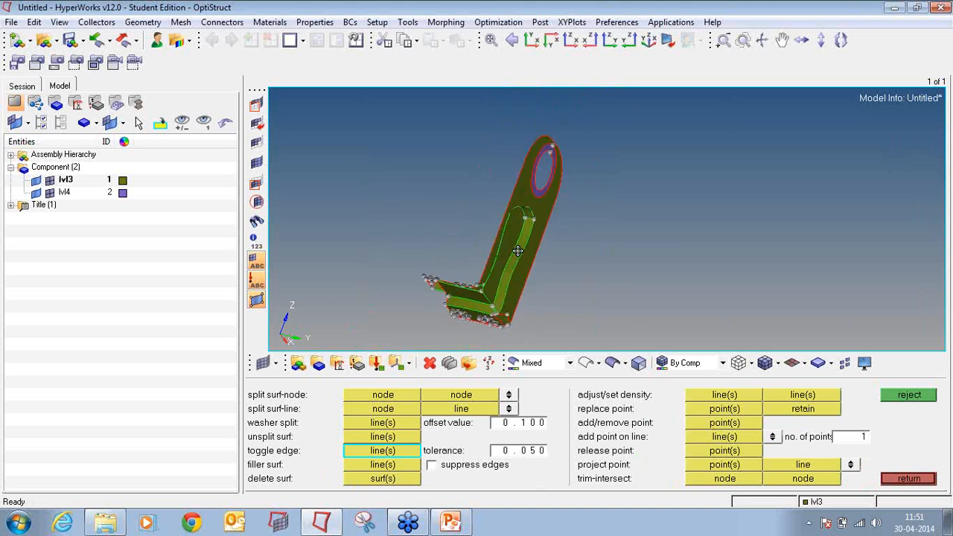
Step: Toggle the three free edges around the curved patch at the bead's bend corner, accepting each larger gap
{"action": "right_click_drag", "start_coordinate": [514, 318], "coordinate": [575, 279], "text": "ctrl"}
{"action": "scroll", "coordinate": [574, 279], "scroll_direction": "up", "scroll_amount": 9, "text": "ctrl"}
{"action": "left_click", "coordinate": [583, 254]}
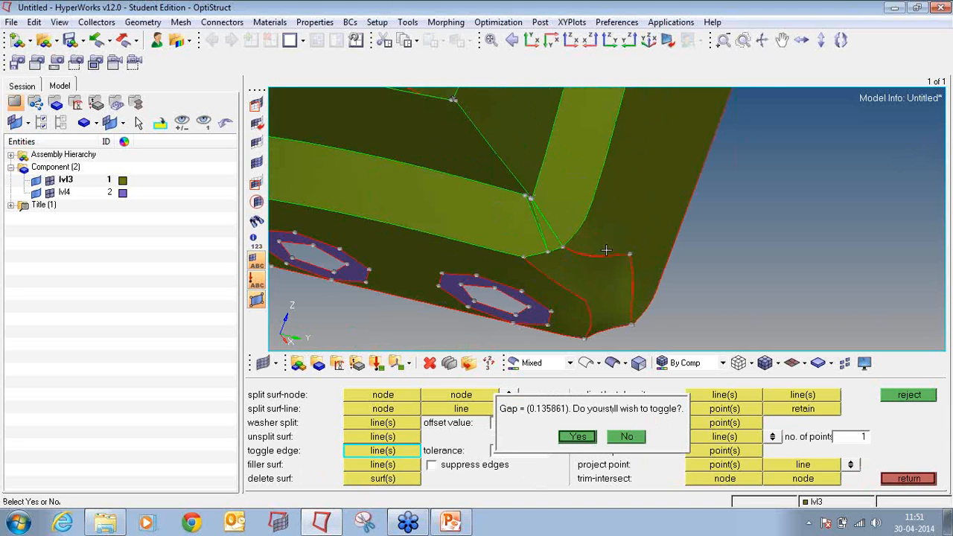
{"action": "scroll", "coordinate": [607, 250], "scroll_direction": "up", "scroll_amount": 2, "text": "ctrl"}
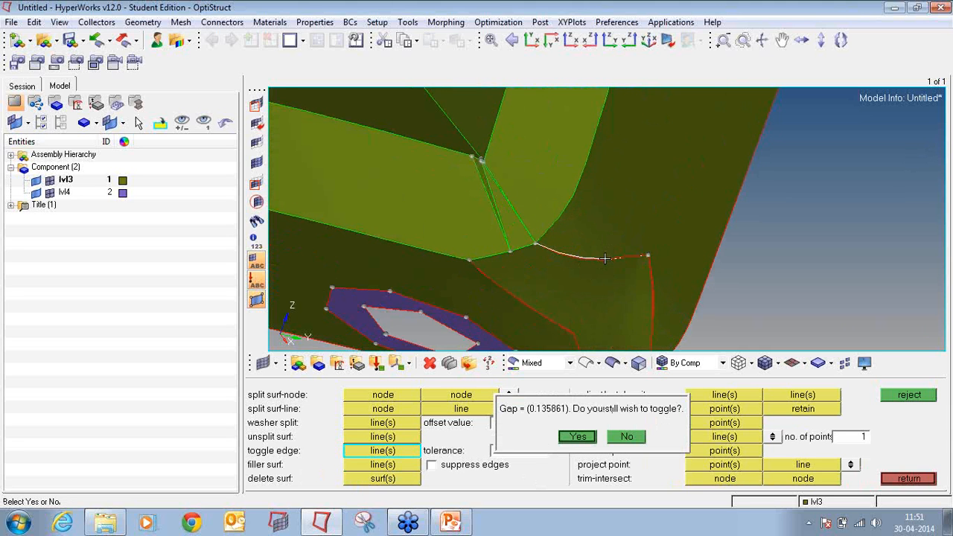
{"action": "left_click", "coordinate": [587, 437]}
{"action": "left_click", "coordinate": [651, 306]}
{"action": "key", "text": "Return"}
{"action": "left_click", "coordinate": [539, 311]}
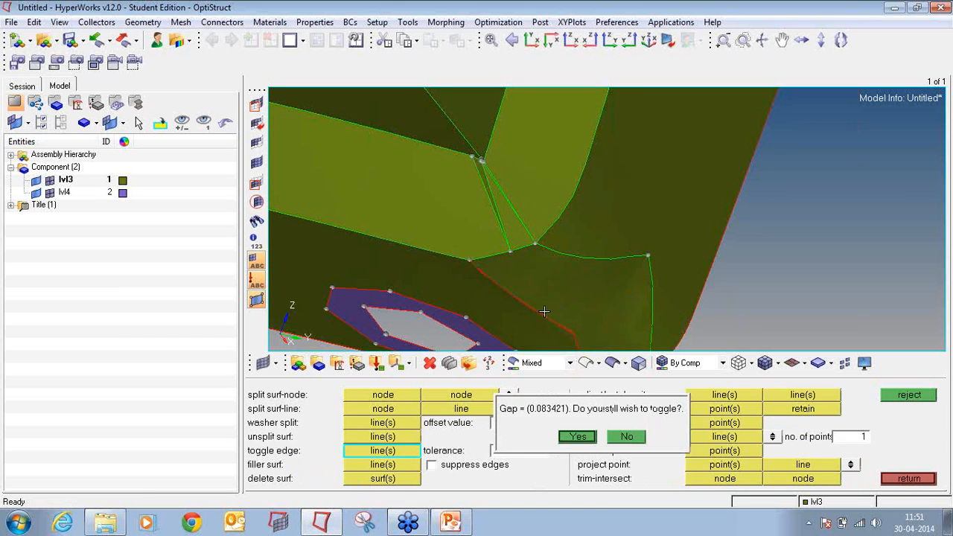
{"action": "key", "text": "Return"}
{"action": "scroll", "coordinate": [542, 260], "scroll_direction": "down", "scroll_amount": 5, "text": "ctrl"}
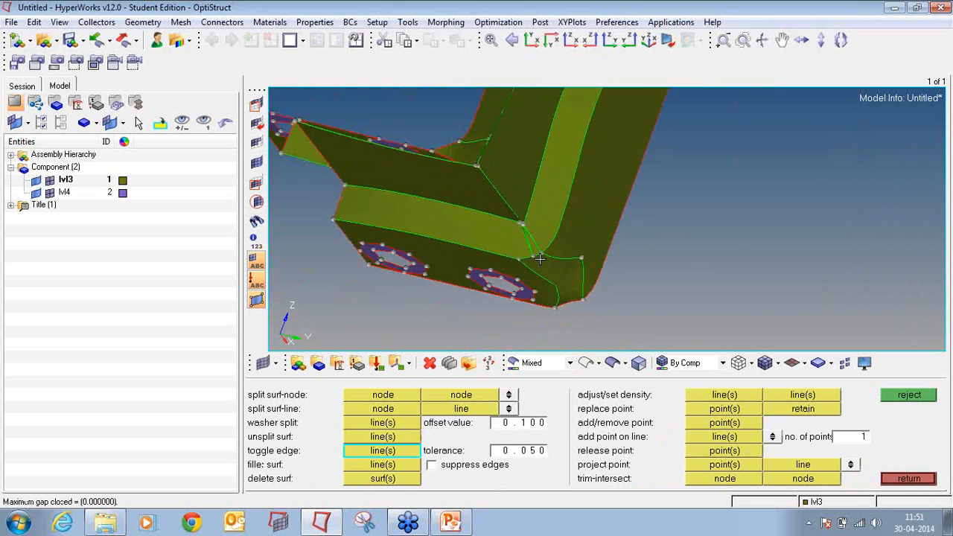
Step: Toggle the two remaining free edges of the bend patch near the mounting holes from the opposite side, and leave quick edit
{"action": "left_click_drag", "start_coordinate": [542, 260], "coordinate": [514, 175], "text": "ctrl"}
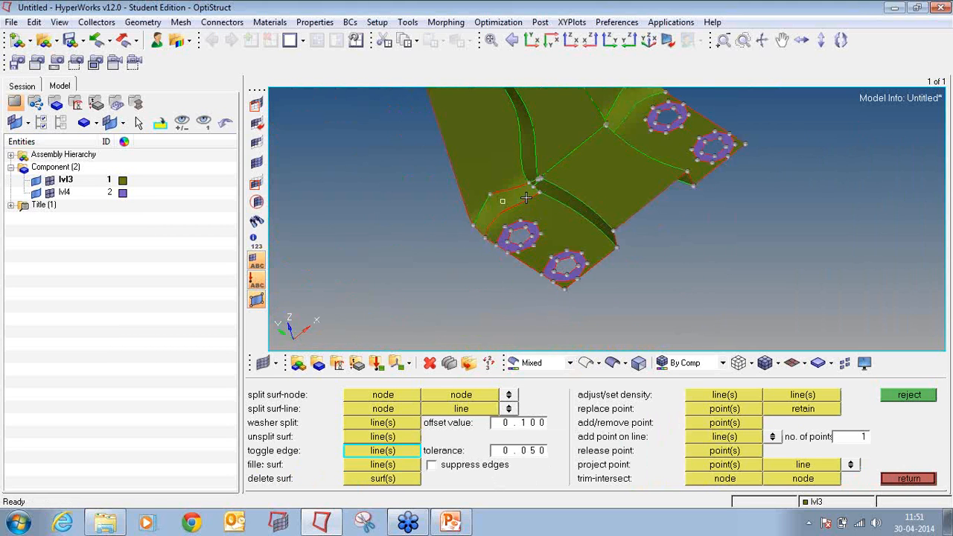
{"action": "scroll", "coordinate": [497, 164], "scroll_direction": "up", "scroll_amount": 4, "text": "ctrl"}
{"action": "left_click", "coordinate": [499, 167]}
{"action": "key", "text": "Return"}
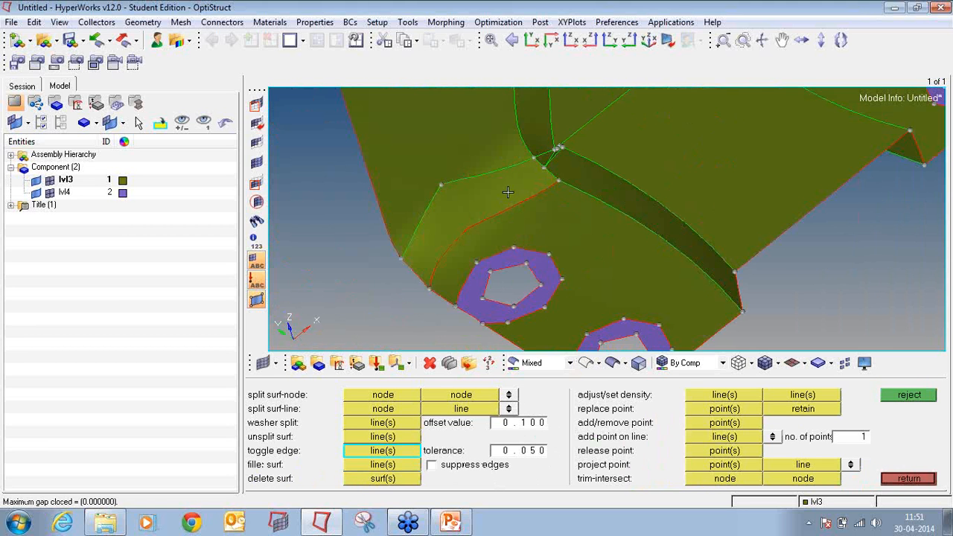
{"action": "left_click", "coordinate": [521, 204]}
{"action": "scroll", "coordinate": [521, 203], "scroll_direction": "down", "scroll_amount": 4, "text": "ctrl"}
{"action": "left_click_drag", "start_coordinate": [522, 204], "coordinate": [580, 278], "text": "ctrl"}
{"action": "scroll", "coordinate": [519, 183], "scroll_direction": "down", "scroll_amount": 3, "text": "ctrl"}
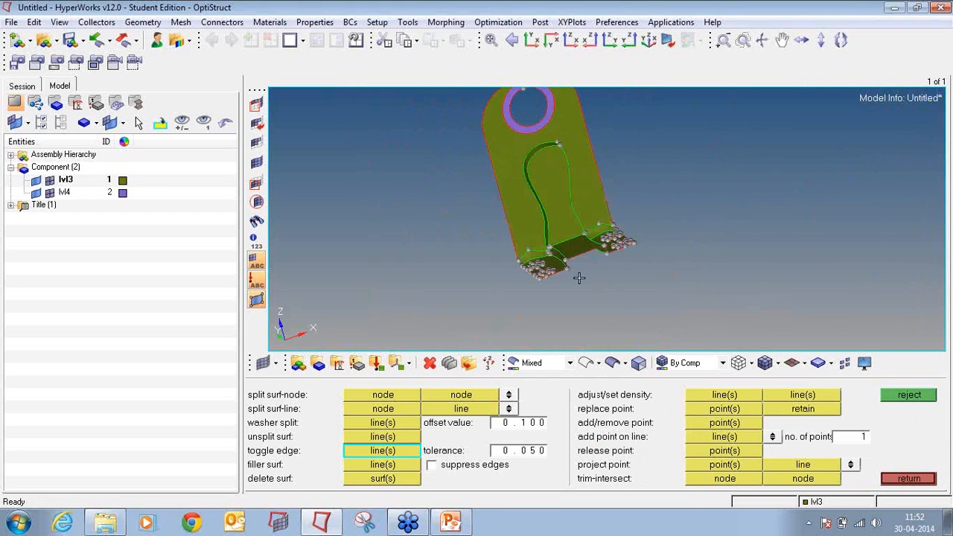
{"action": "left_click", "coordinate": [910, 479]}
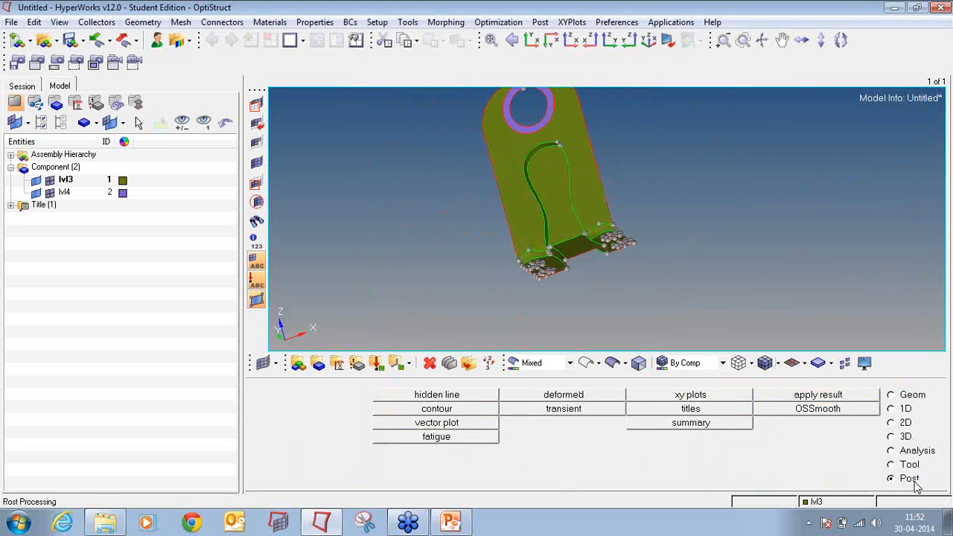
Step: Start a new model, discarding the current bracket data
{"action": "left_click", "coordinate": [16, 40]}
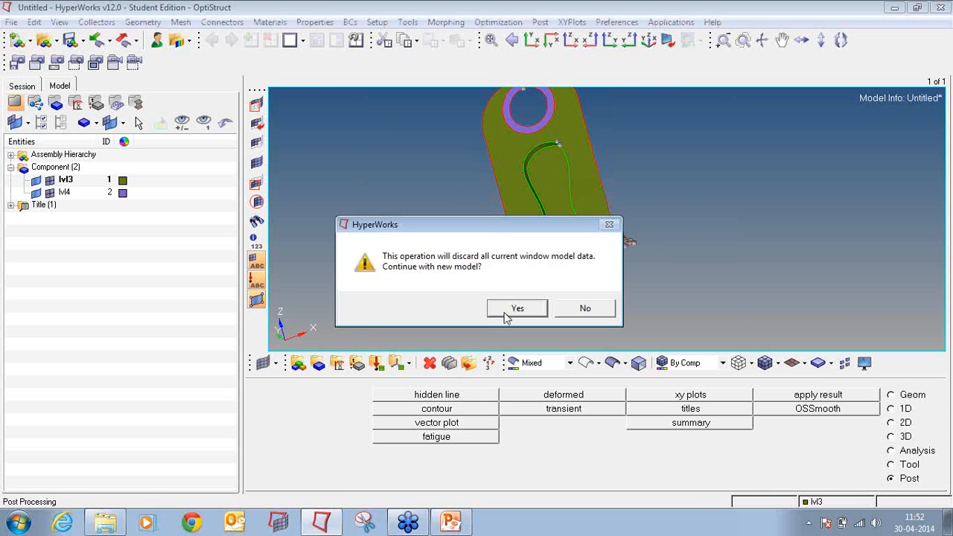
{"action": "left_click", "coordinate": [509, 311]}
Step: Switch to PowerPoint and present the OS-3030 Random Response Optimization slide full screen
{"action": "left_click", "coordinate": [456, 523]}
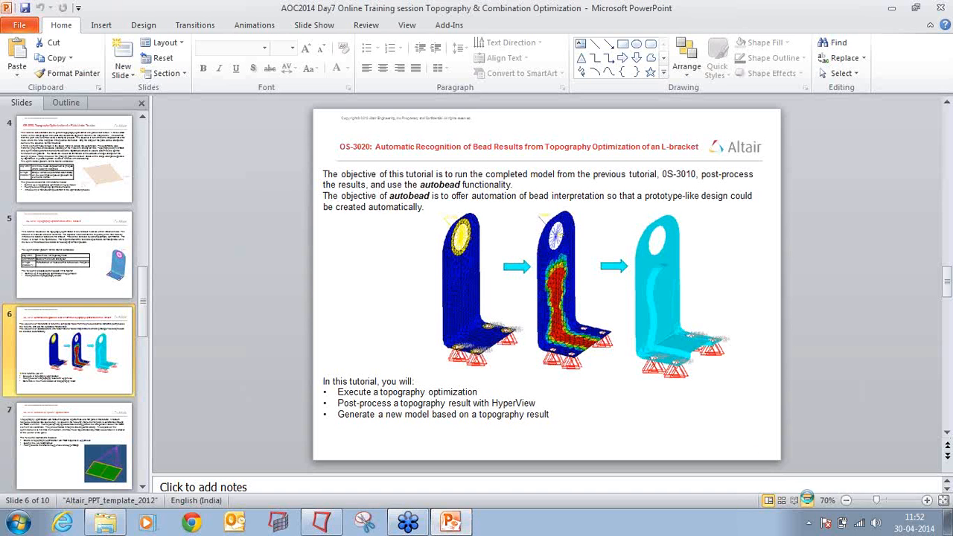
{"action": "left_click", "coordinate": [809, 499]}
{"action": "key", "text": "Right"}
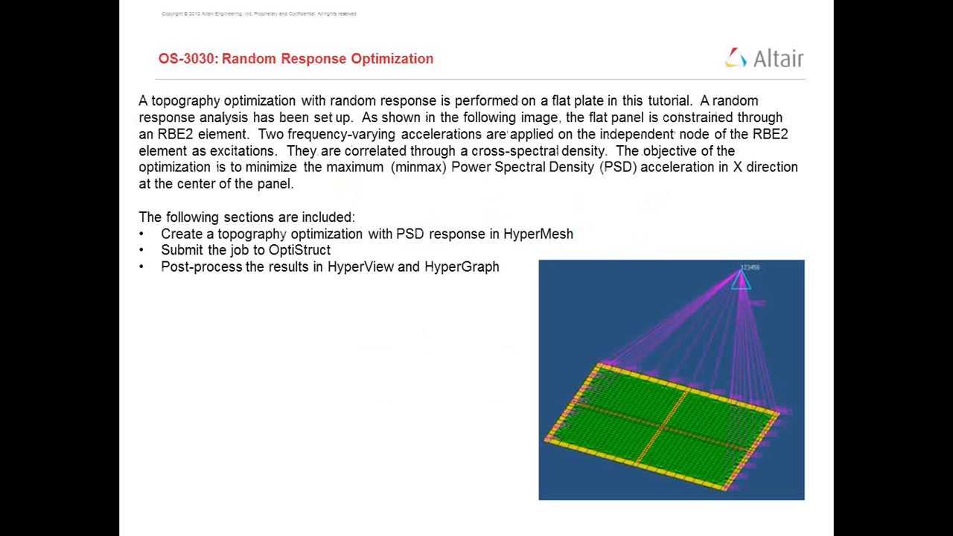
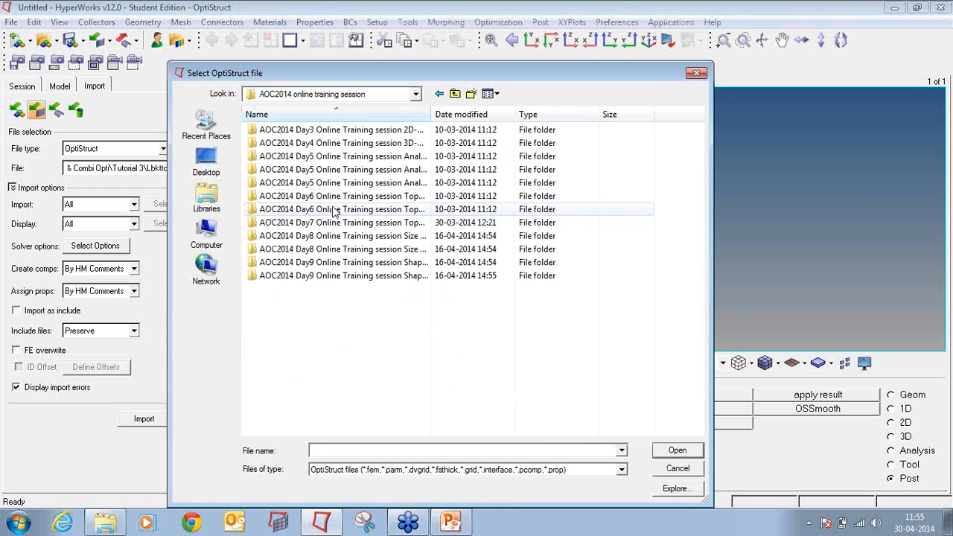
Step: Import the OptiStruct file panel.fem from the Day7 session's Tutorial 4 folder and close the import settings
{"action": "double_click", "coordinate": [339, 223]}
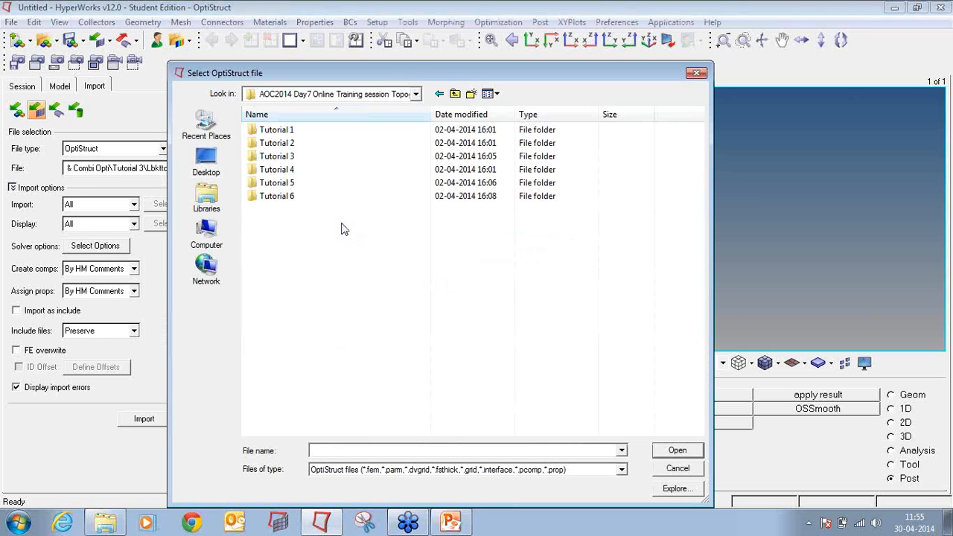
{"action": "double_click", "coordinate": [312, 171]}
{"action": "double_click", "coordinate": [290, 130]}
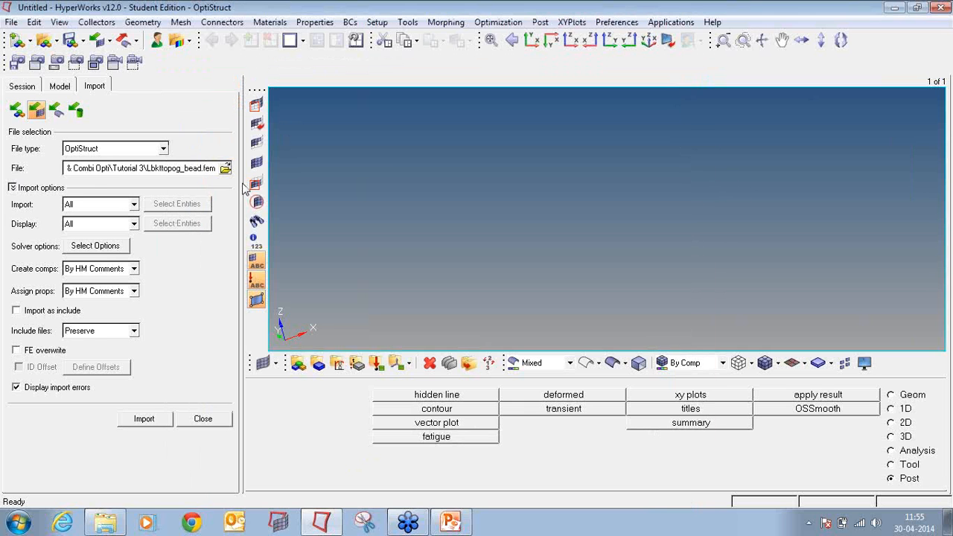
{"action": "left_click", "coordinate": [167, 417]}
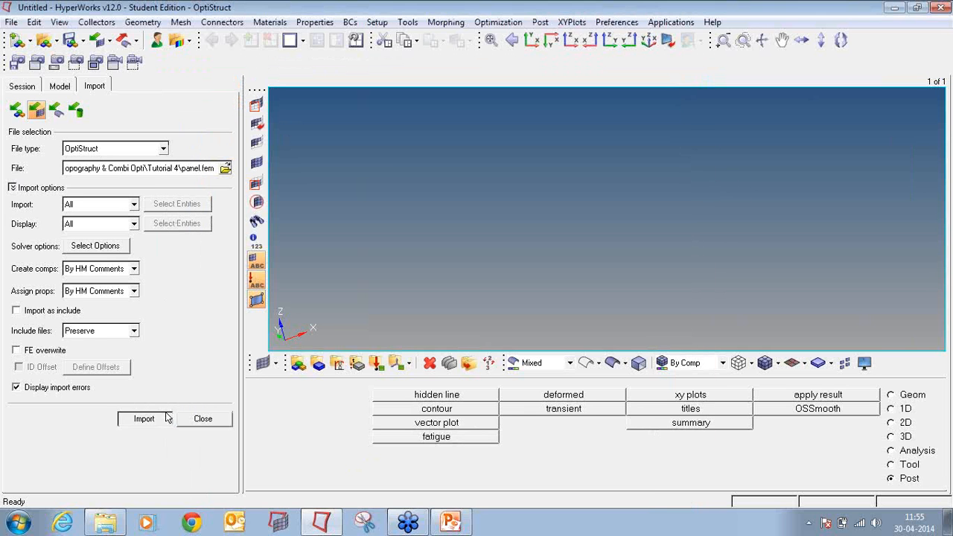
{"action": "left_click", "coordinate": [205, 422]}
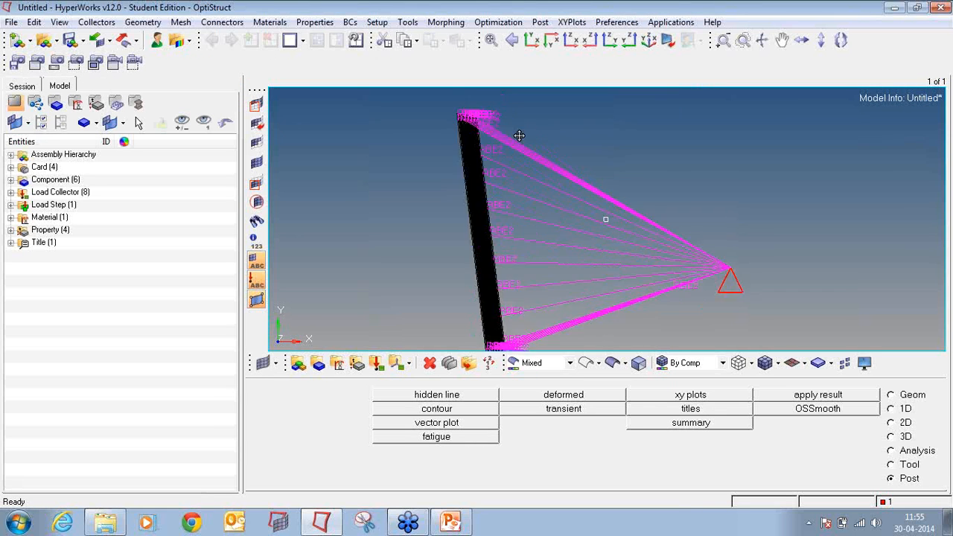
Step: Examine the panel mesh with its RBE2 element, and list its components, load collectors, load step, material and properties
{"action": "left_click_drag", "start_coordinate": [519, 135], "coordinate": [623, 235], "text": "ctrl"}
{"action": "right_click_drag", "start_coordinate": [624, 277], "coordinate": [617, 214], "text": "ctrl"}
{"action": "scroll", "coordinate": [615, 216], "scroll_direction": "down", "scroll_amount": 3, "text": "ctrl"}
{"action": "left_click_drag", "start_coordinate": [615, 216], "coordinate": [719, 236], "text": "ctrl"}
{"action": "scroll", "coordinate": [619, 231], "scroll_direction": "up", "scroll_amount": 4, "text": "ctrl"}
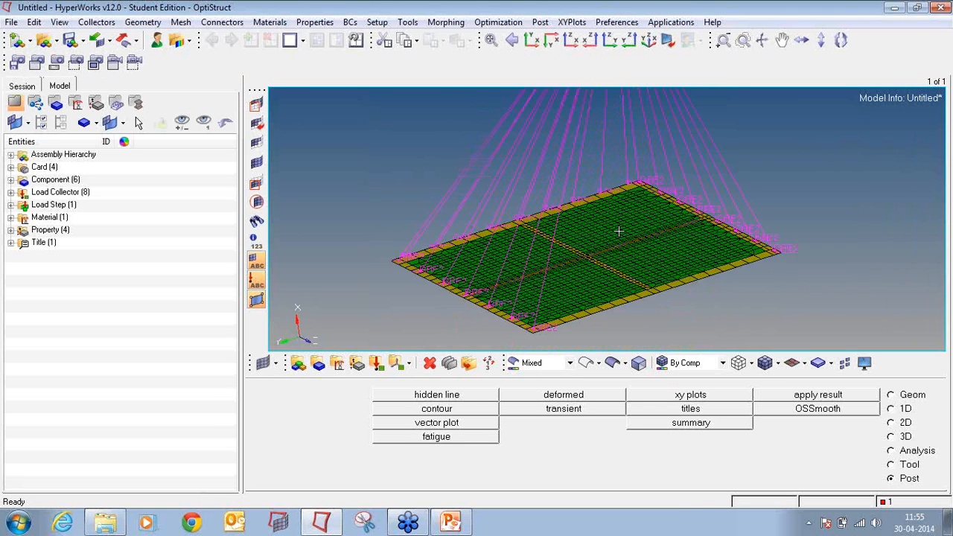
{"action": "mouse_move", "coordinate": [619, 231]}
{"action": "left_mouse_down", "text": "ctrl"}
{"action": "mouse_move", "coordinate": [741, 238]}
{"action": "mouse_move", "coordinate": [598, 221]}
{"action": "mouse_move", "coordinate": [605, 256]}
{"action": "mouse_move", "coordinate": [708, 221]}
{"action": "mouse_move", "coordinate": [619, 233]}
{"action": "left_mouse_up", "text": "ctrl"}
{"action": "left_click", "coordinate": [10, 179]}
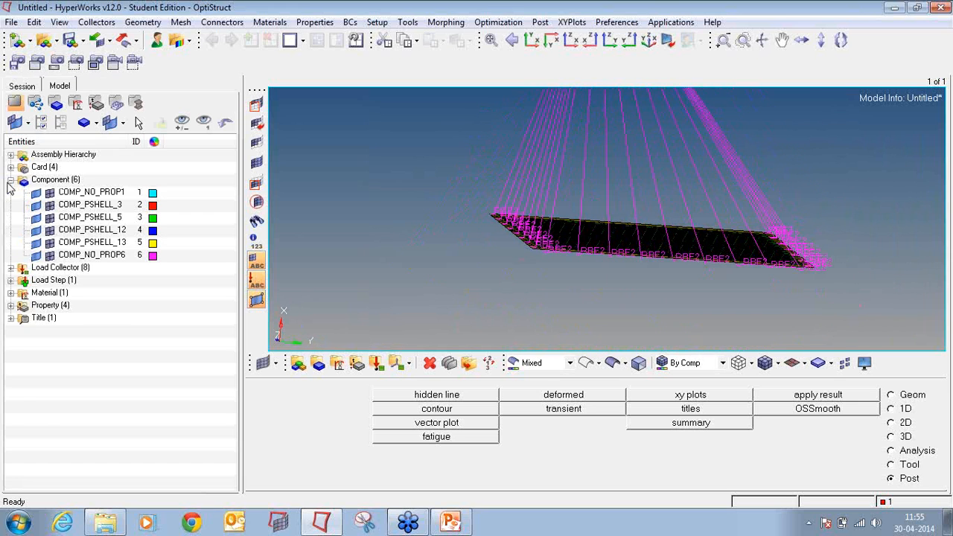
{"action": "left_click", "coordinate": [11, 267]}
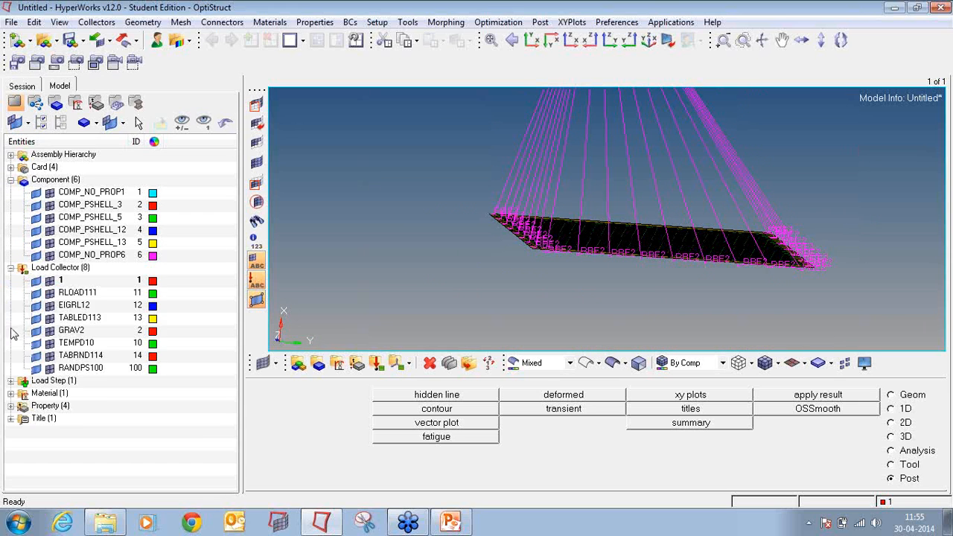
{"action": "left_click", "coordinate": [10, 380]}
{"action": "left_click", "coordinate": [11, 406]}
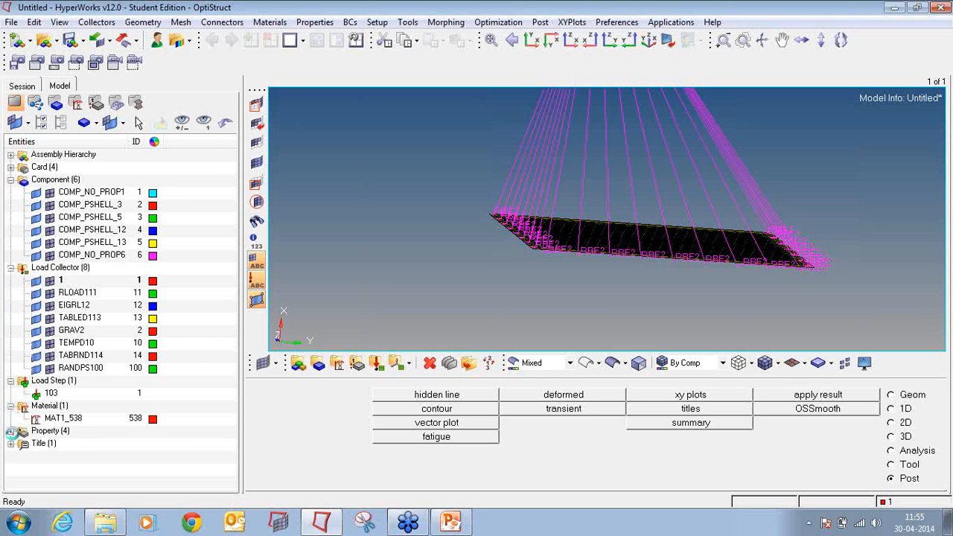
{"action": "left_click", "coordinate": [10, 431]}
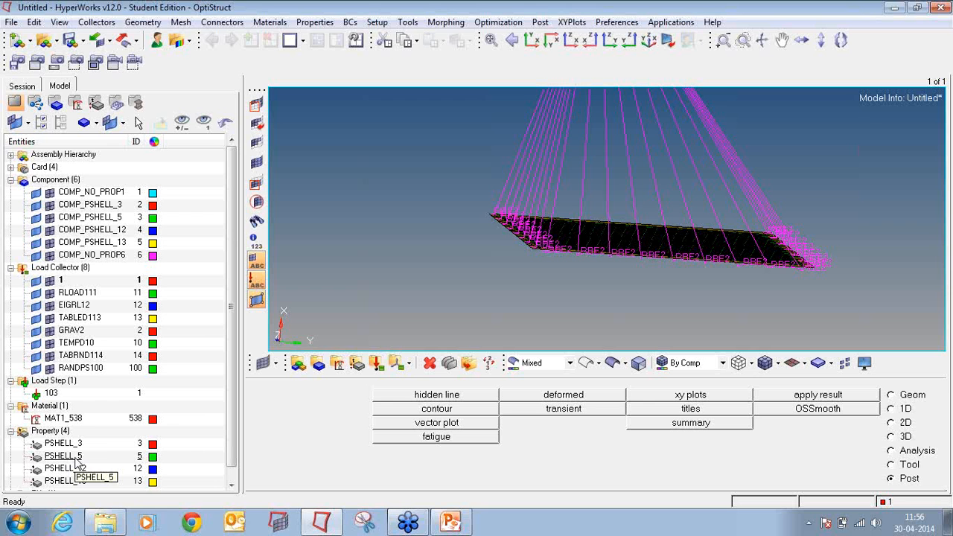
Step: Create a topography design variable named plate for the property PSHELL_5
{"action": "left_click", "coordinate": [908, 451]}
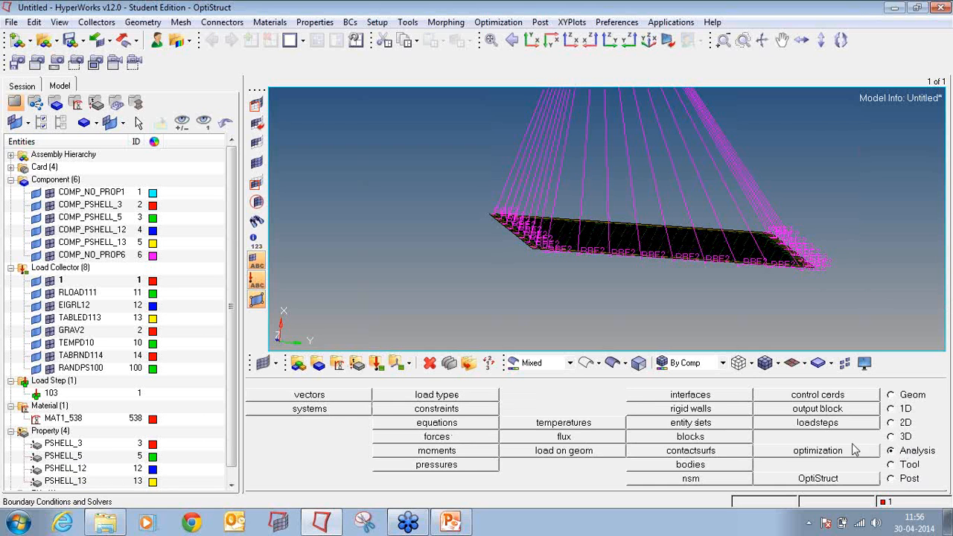
{"action": "left_click", "coordinate": [857, 452]}
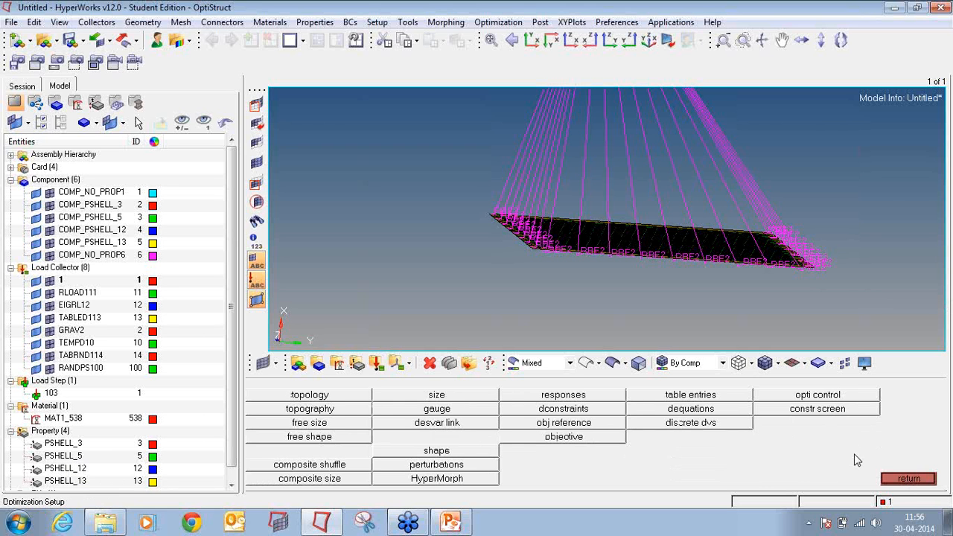
{"action": "left_click", "coordinate": [337, 414]}
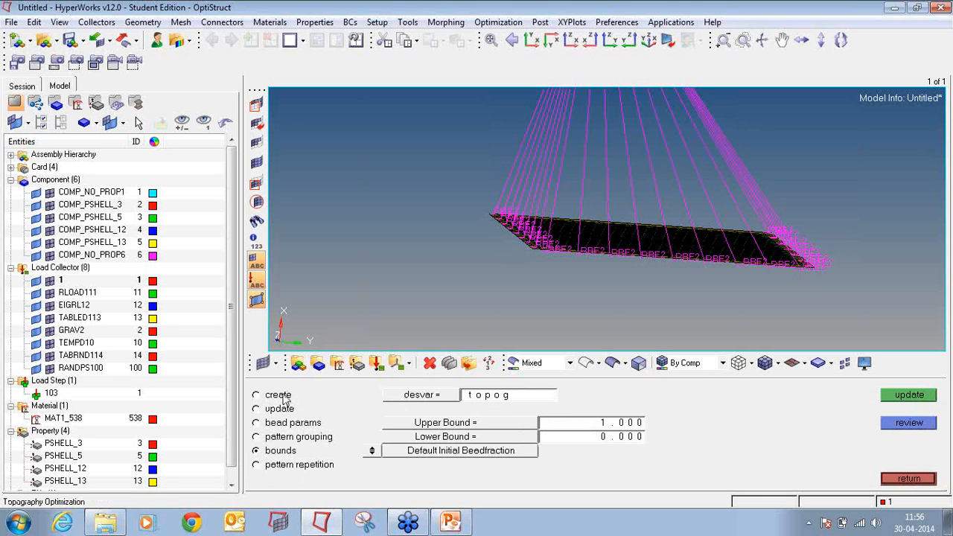
{"action": "left_click", "coordinate": [284, 398]}
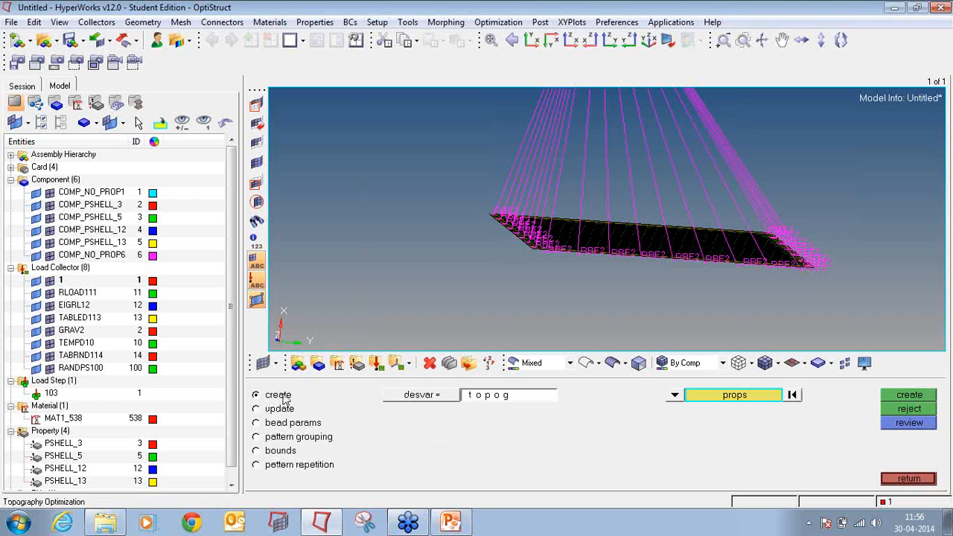
{"action": "left_click", "coordinate": [505, 401]}
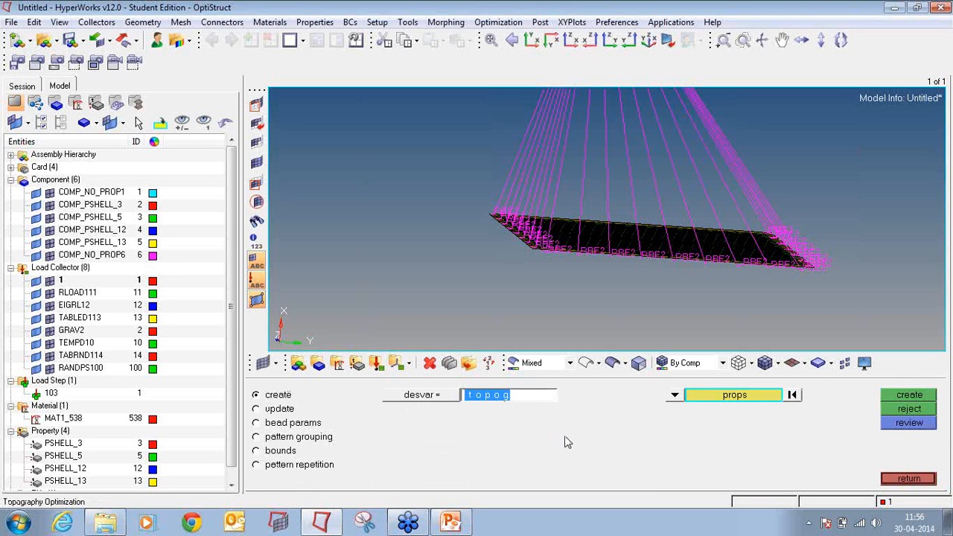
{"action": "type", "text": "plate"}
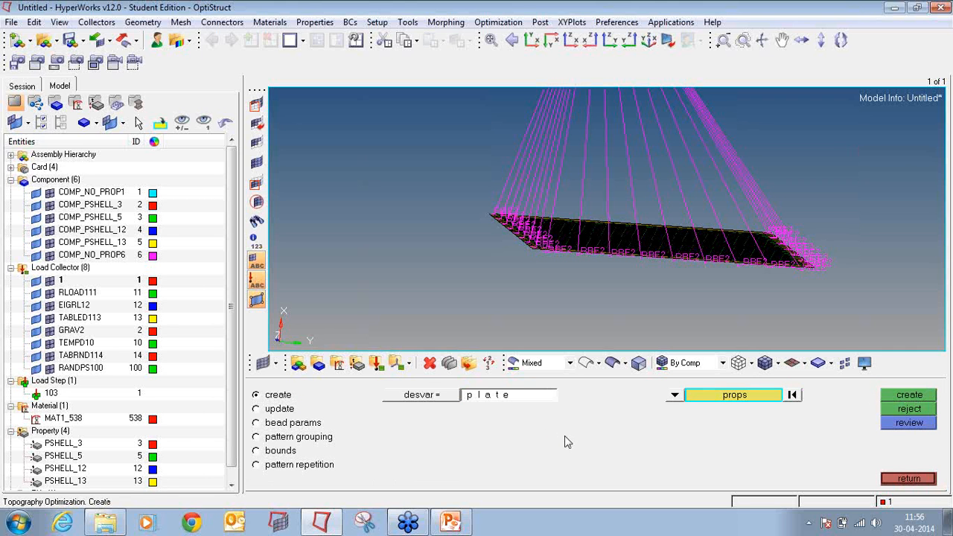
{"action": "left_click", "coordinate": [715, 398]}
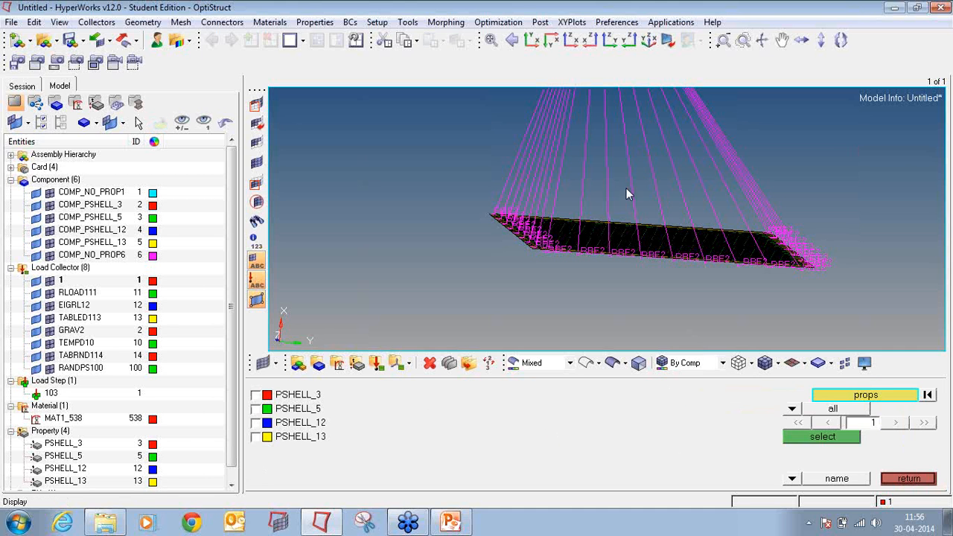
{"action": "left_click_drag", "start_coordinate": [621, 199], "coordinate": [601, 244], "text": "ctrl"}
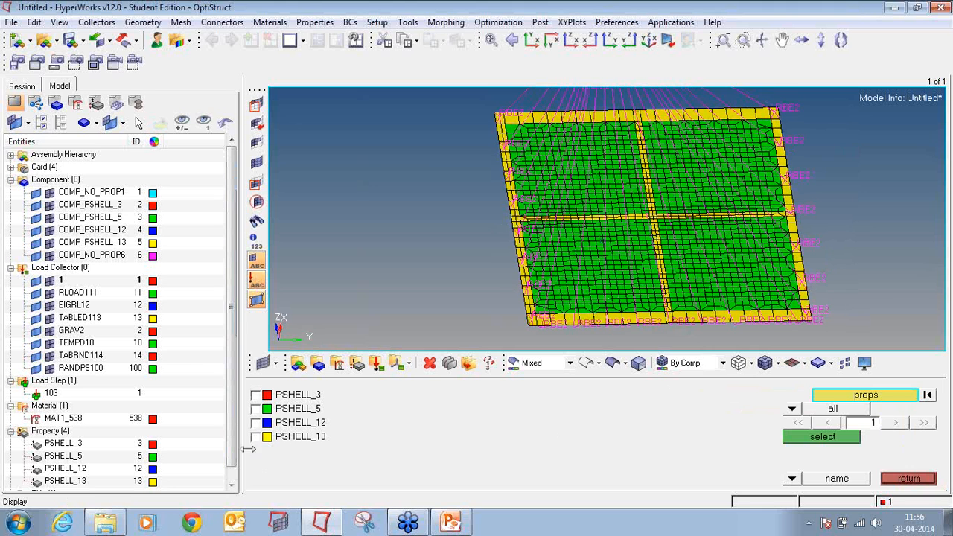
{"action": "left_click", "coordinate": [256, 409]}
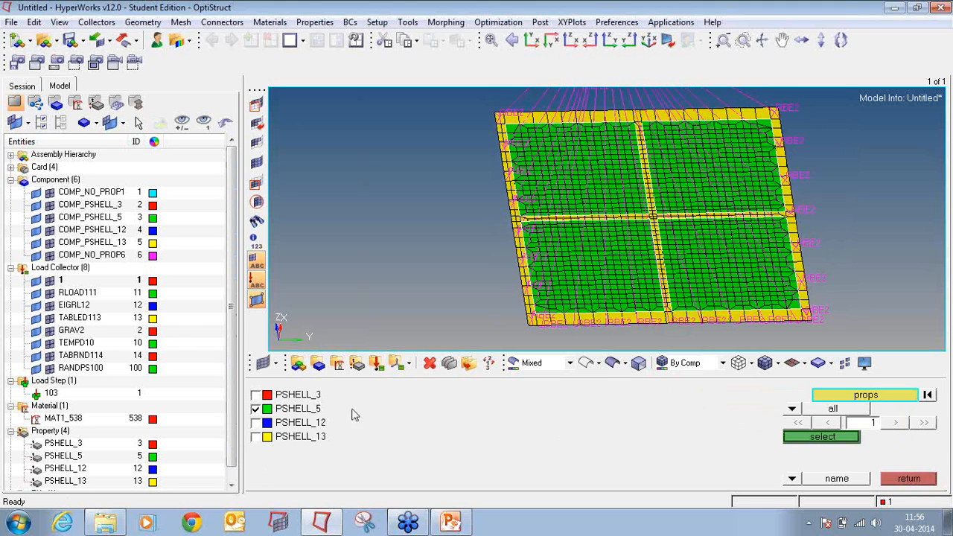
{"action": "left_click", "coordinate": [797, 440]}
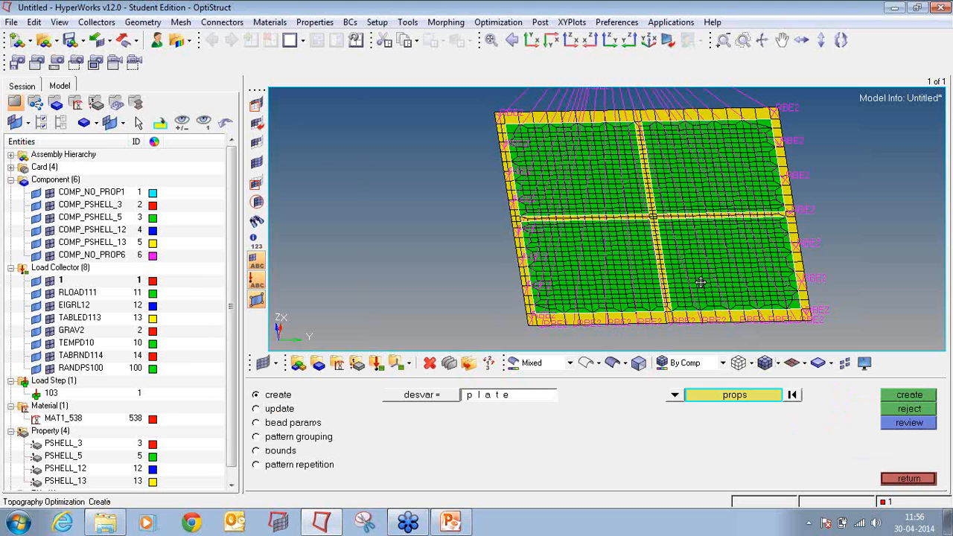
{"action": "left_click_drag", "start_coordinate": [698, 283], "coordinate": [716, 263], "text": "ctrl"}
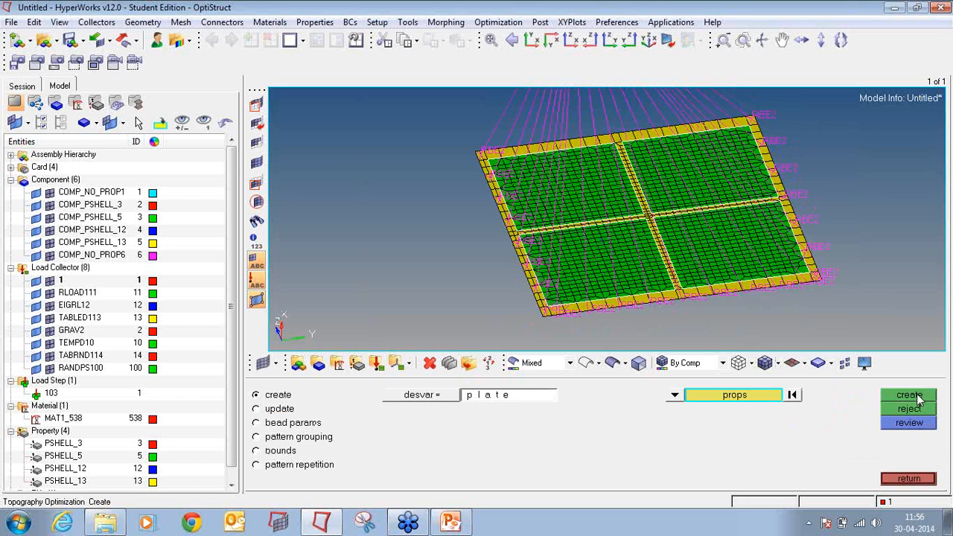
{"action": "left_click", "coordinate": [916, 400]}
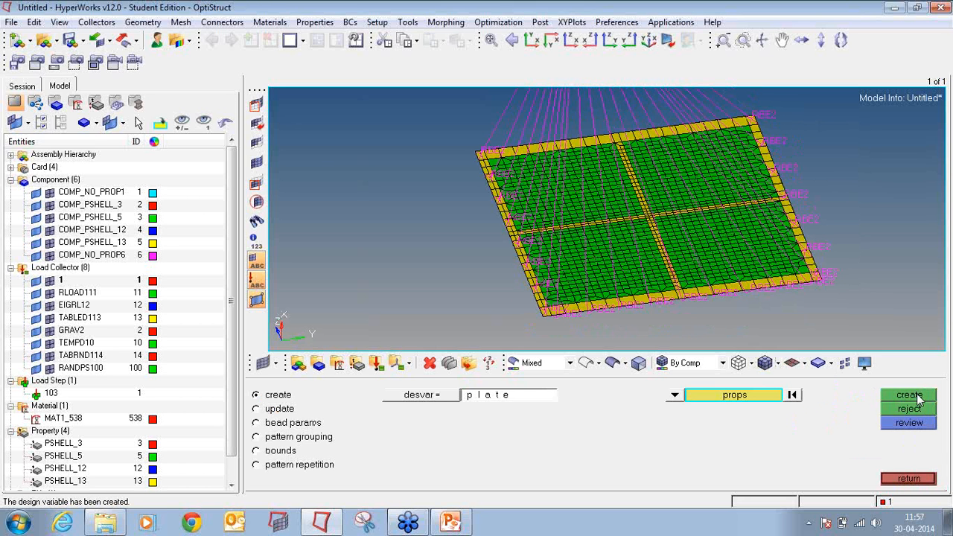
Step: Set the plate design variable's bead minimum width to 0.4 and draw angle to 60
{"action": "left_click", "coordinate": [294, 423]}
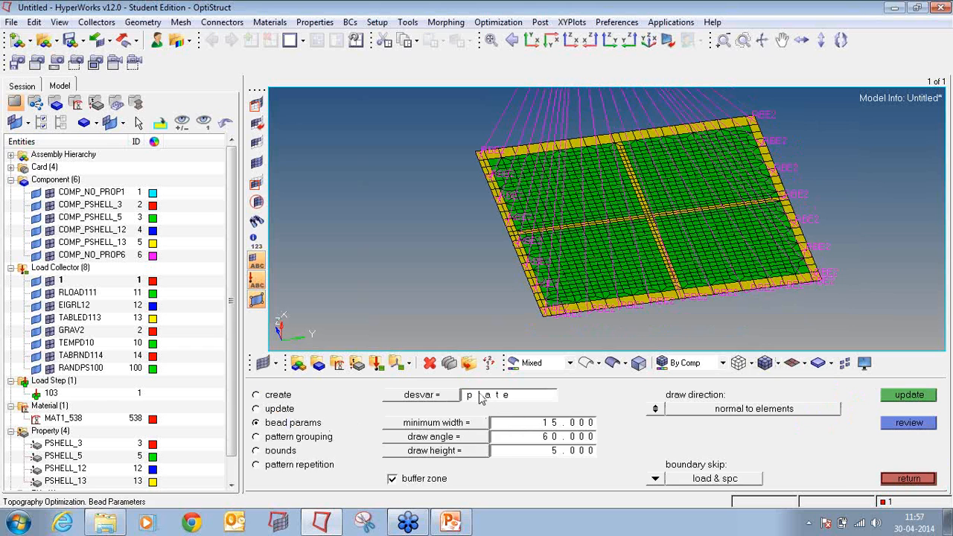
{"action": "left_click", "coordinate": [477, 395]}
{"action": "left_click", "coordinate": [297, 393]}
{"action": "left_click", "coordinate": [570, 423]}
{"action": "type", "text": "0.4"}
{"action": "key", "text": "Return"}
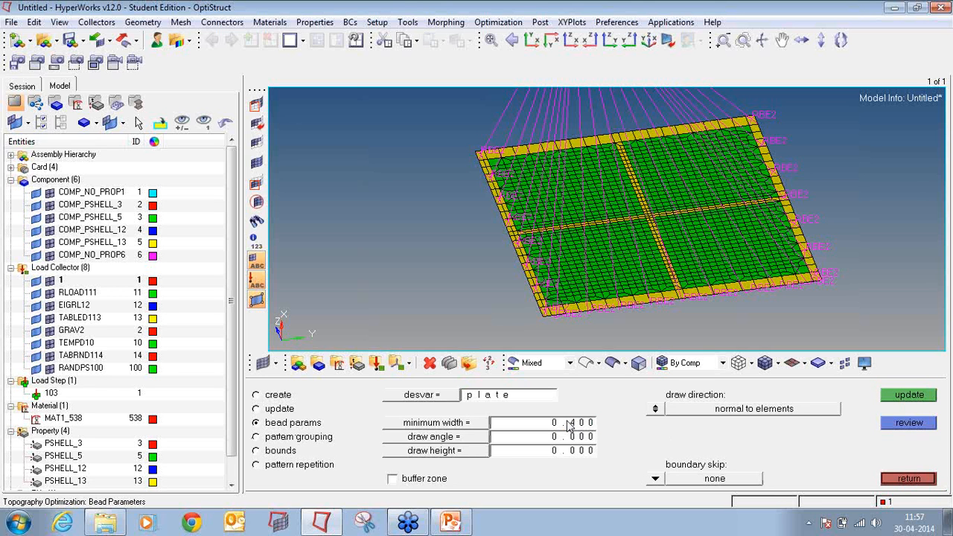
{"action": "left_click", "coordinate": [584, 441]}
{"action": "type", "text": "60"}
{"action": "key", "text": "Return"}
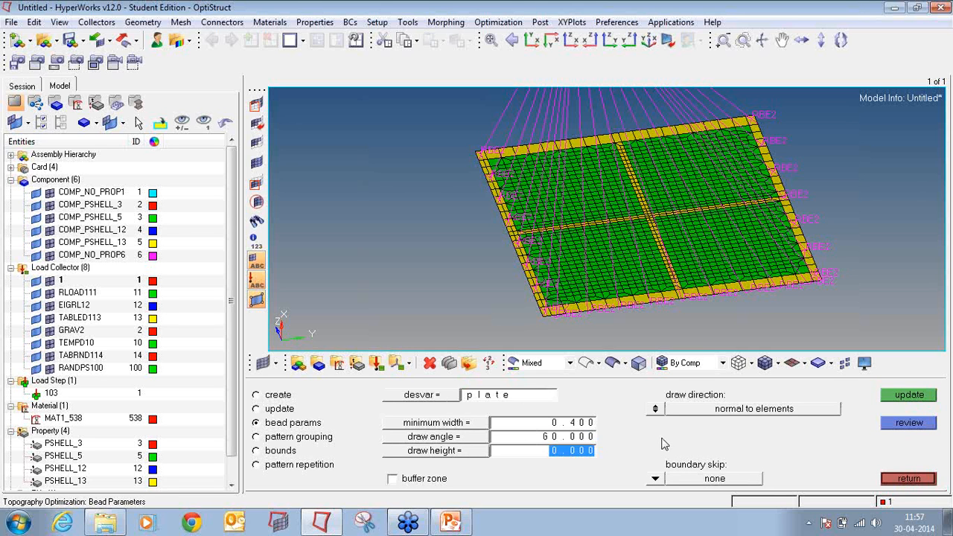
Step: Set the draw height to 1, enable the buffer zone and update the plate design variable's bead parameters
{"action": "type", "text": "1"}
{"action": "key", "text": "Return"}
{"action": "left_click", "coordinate": [408, 482]}
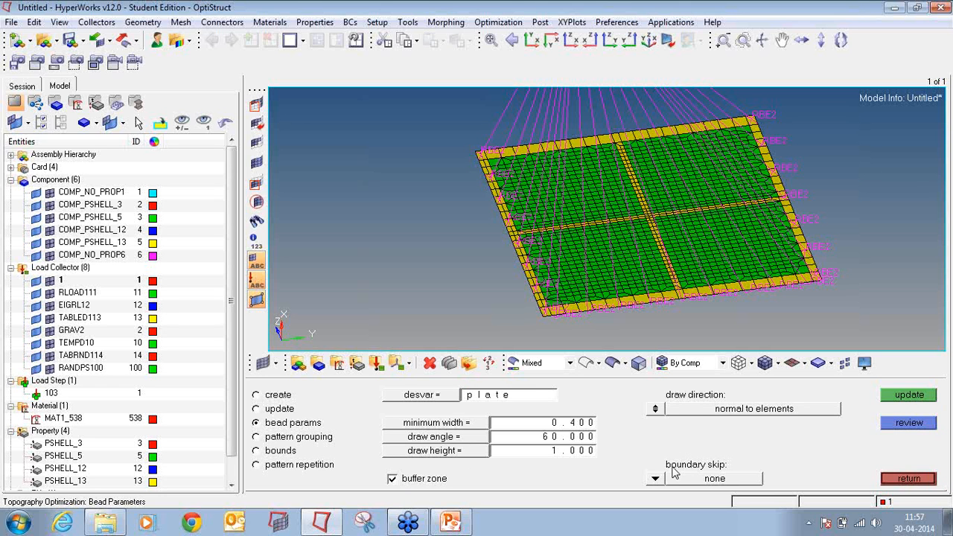
{"action": "left_click", "coordinate": [894, 401]}
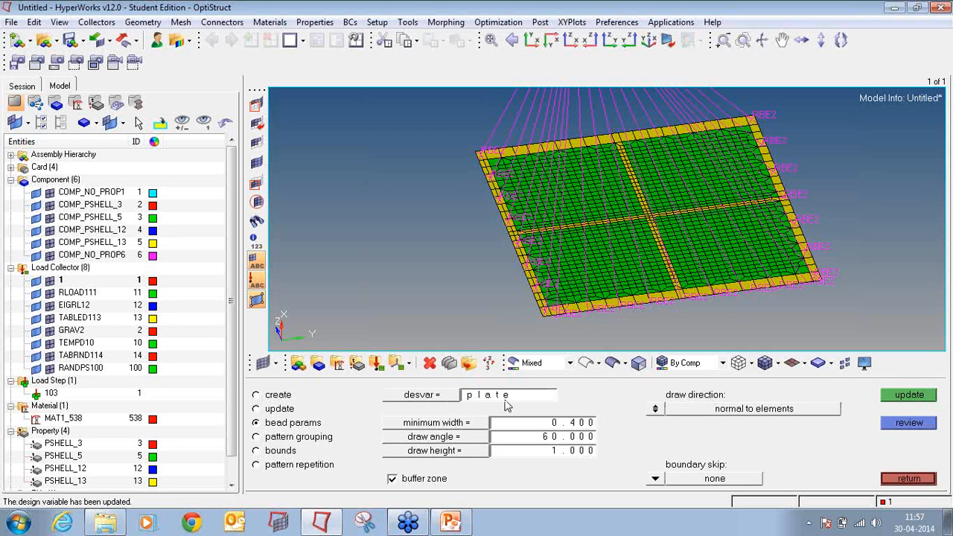
{"action": "scroll", "coordinate": [6, 476], "scroll_direction": "down", "scroll_amount": 1}
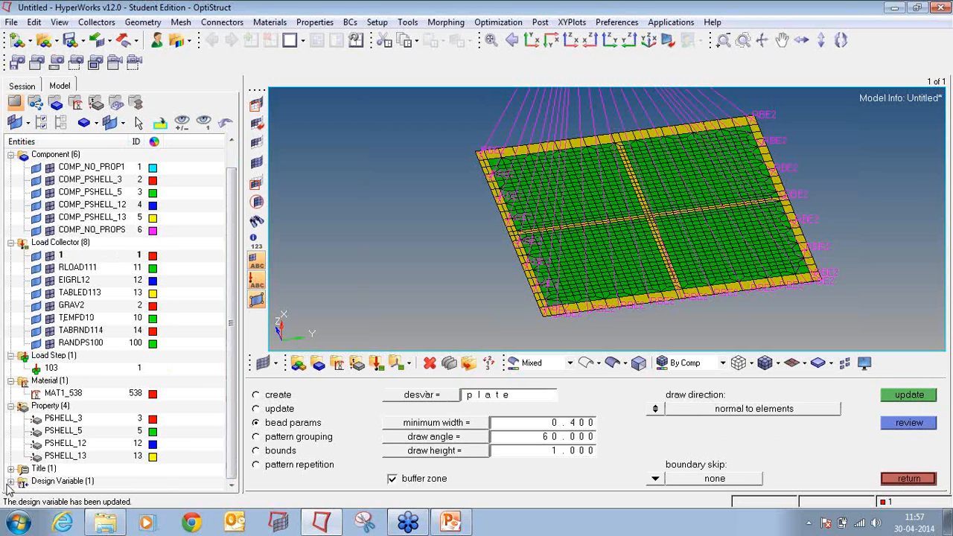
{"action": "scroll", "coordinate": [229, 447], "scroll_direction": "down", "scroll_amount": 1}
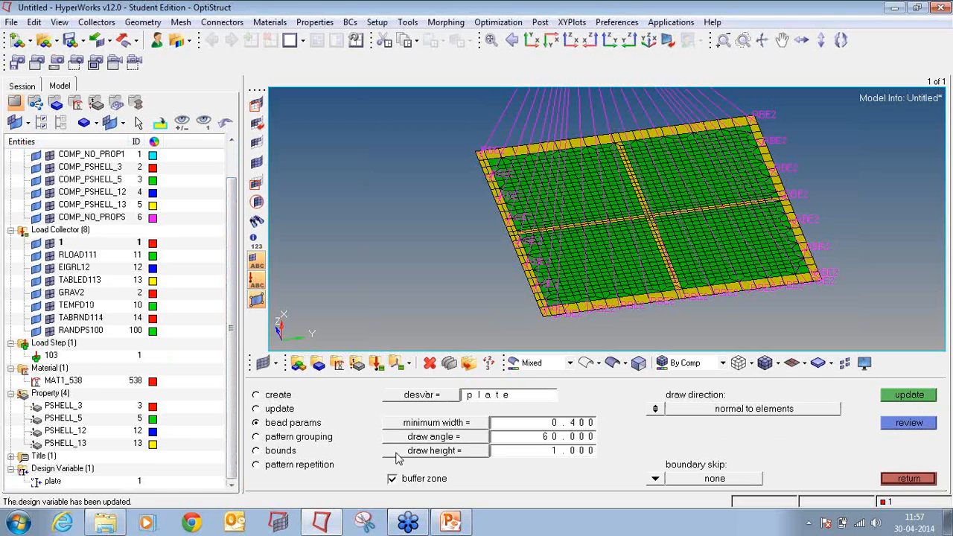
Step: Choose 2-plns sym pattern grouping for plate, defining the anchor, first and second nodes by coordinates
{"action": "left_click", "coordinate": [303, 440]}
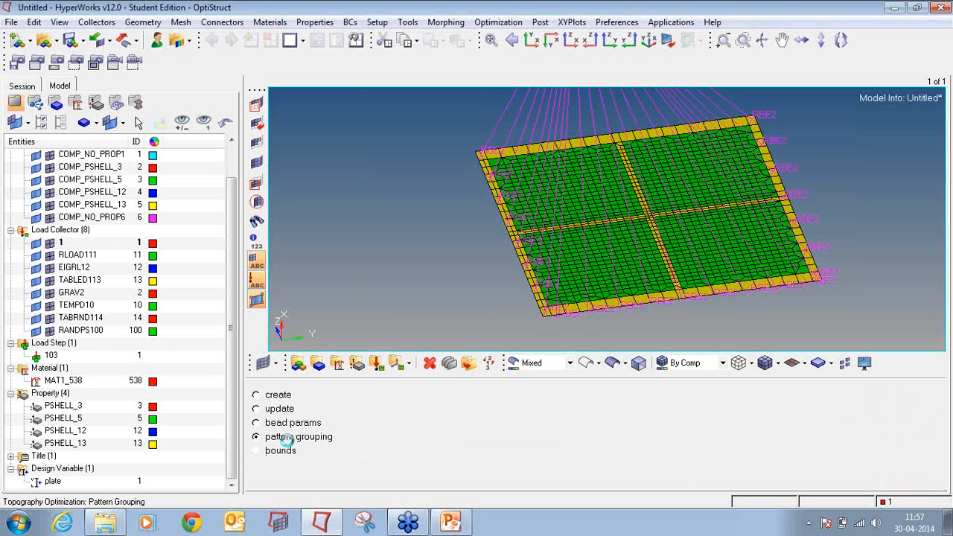
{"action": "left_click", "coordinate": [381, 425]}
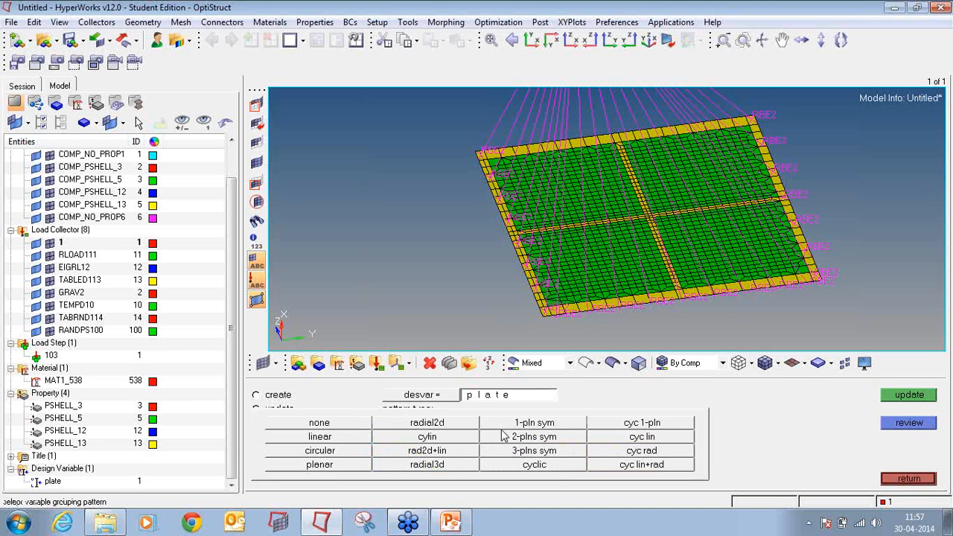
{"action": "left_click", "coordinate": [511, 438]}
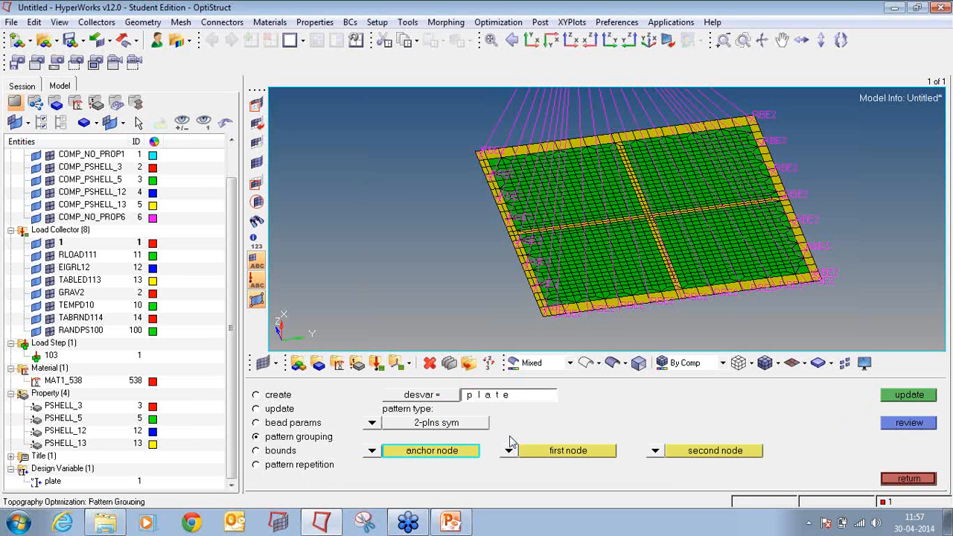
{"action": "left_click", "coordinate": [372, 451]}
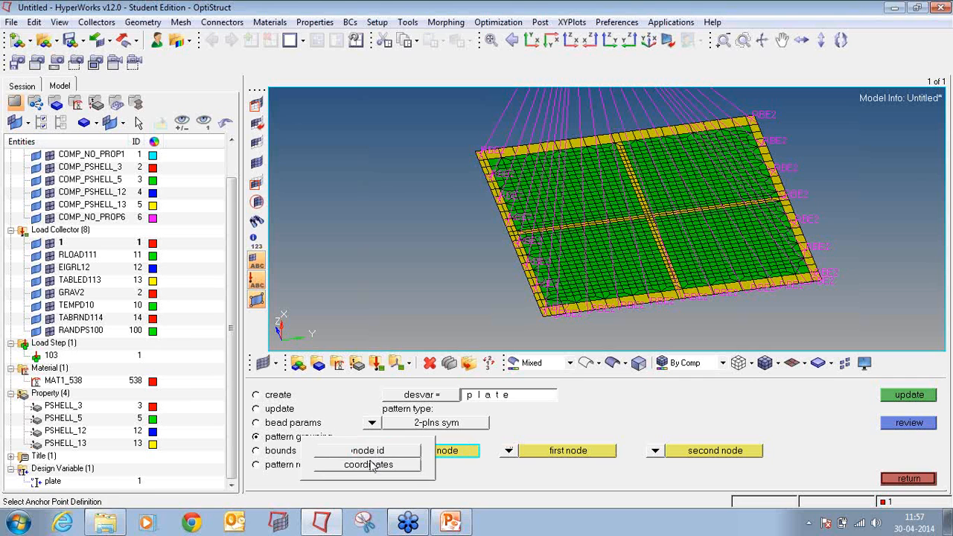
{"action": "left_click", "coordinate": [377, 463]}
{"action": "left_click", "coordinate": [509, 451]}
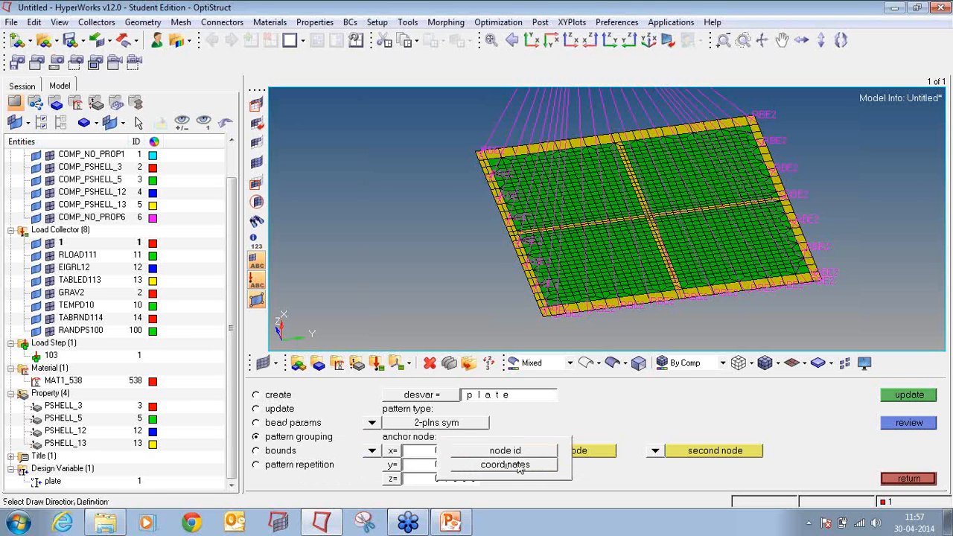
{"action": "left_click", "coordinate": [509, 462]}
{"action": "left_click", "coordinate": [655, 450]}
{"action": "left_click", "coordinate": [656, 463]}
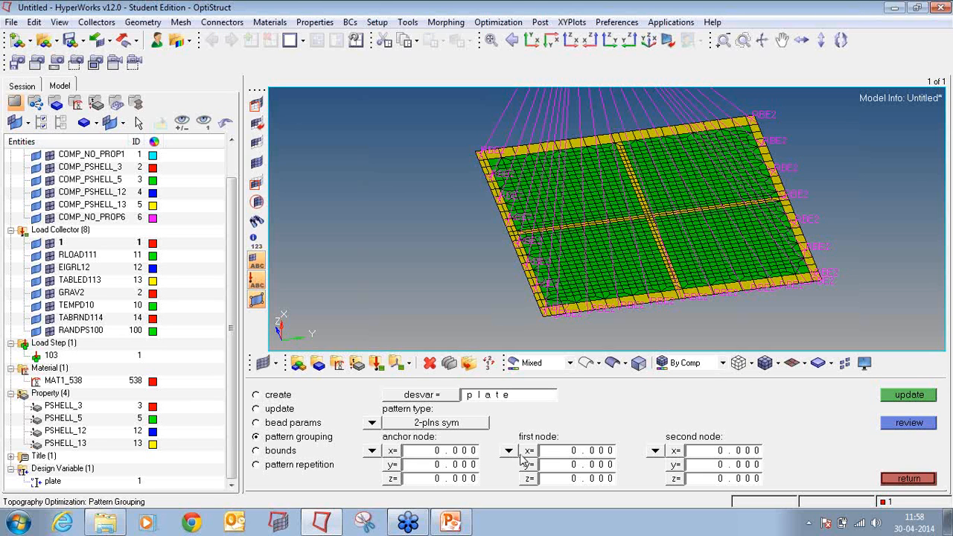
Step: Set the first node's y to 1 and the second node's z to 1, and update the plate pattern grouping
{"action": "left_click", "coordinate": [589, 465]}
{"action": "type", "text": "1"}
{"action": "key", "text": "Return"}
{"action": "left_click", "coordinate": [719, 479]}
{"action": "type", "text": "1"}
{"action": "key", "text": "Return"}
{"action": "left_click", "coordinate": [466, 451]}
{"action": "left_click", "coordinate": [464, 447]}
{"action": "left_click", "coordinate": [905, 398]}
Step: Update the plate design variable with upper bound 1, lower bound 0 and the default initial bead fraction, and leave the topography settings
{"action": "left_click", "coordinate": [282, 452]}
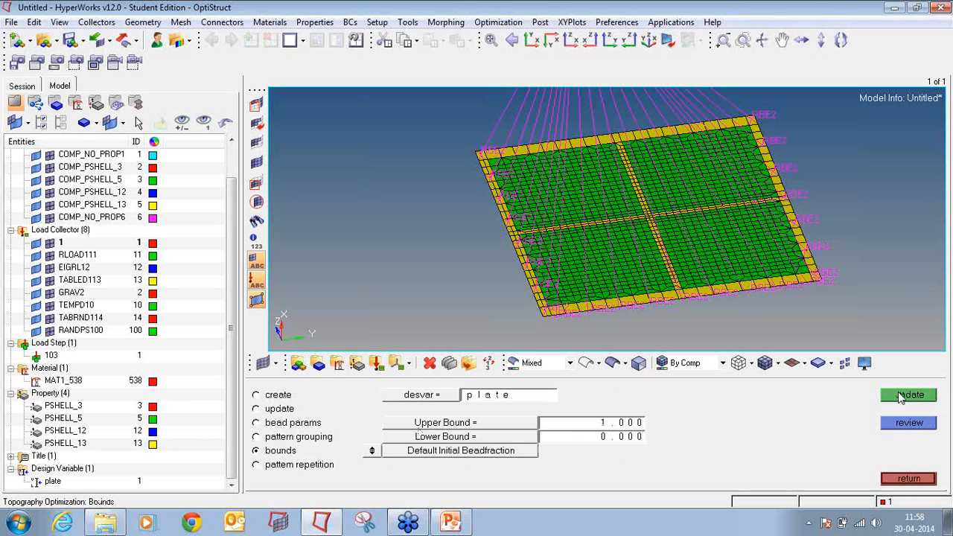
{"action": "left_click", "coordinate": [900, 399]}
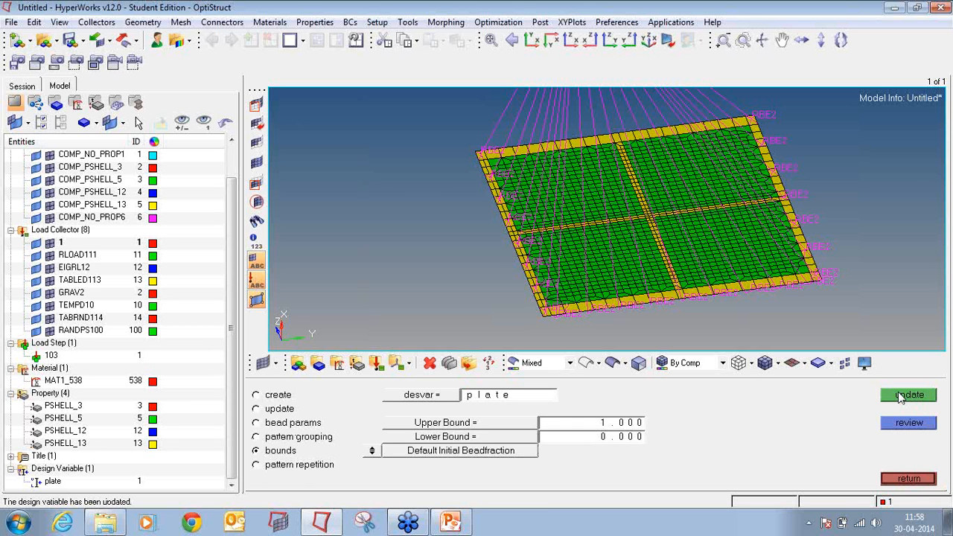
{"action": "left_click", "coordinate": [920, 479]}
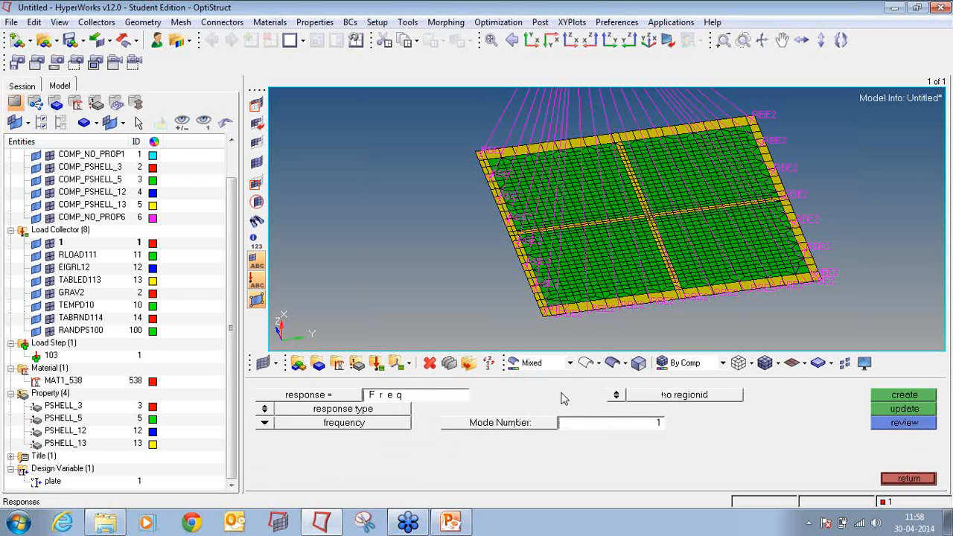
Step: Name a new optimization response psdacc1 and set its type to psd acceleration
{"action": "left_click", "coordinate": [461, 398]}
{"action": "type", "text": "psdacc1"}
{"action": "key", "text": "Return"}
{"action": "left_click", "coordinate": [265, 422]}
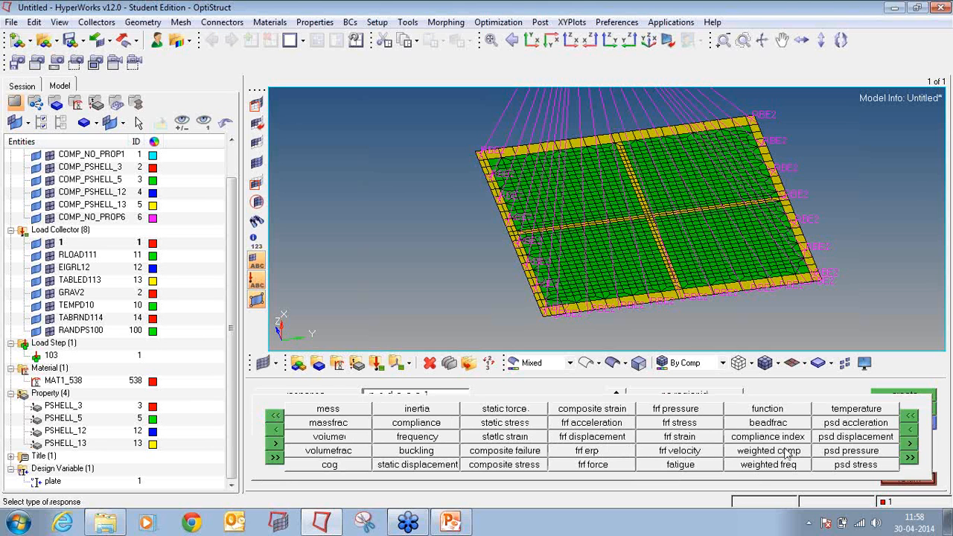
{"action": "left_click", "coordinate": [857, 423]}
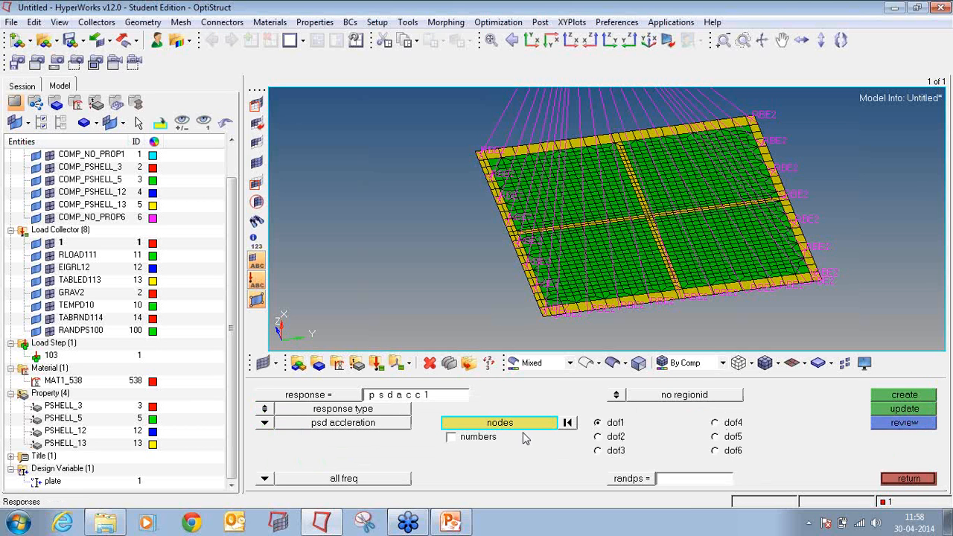
Step: Create the psdacc1 response for node ID 67 in dof1 using RANDPS100, and close the response definition
{"action": "left_click", "coordinate": [522, 424]}
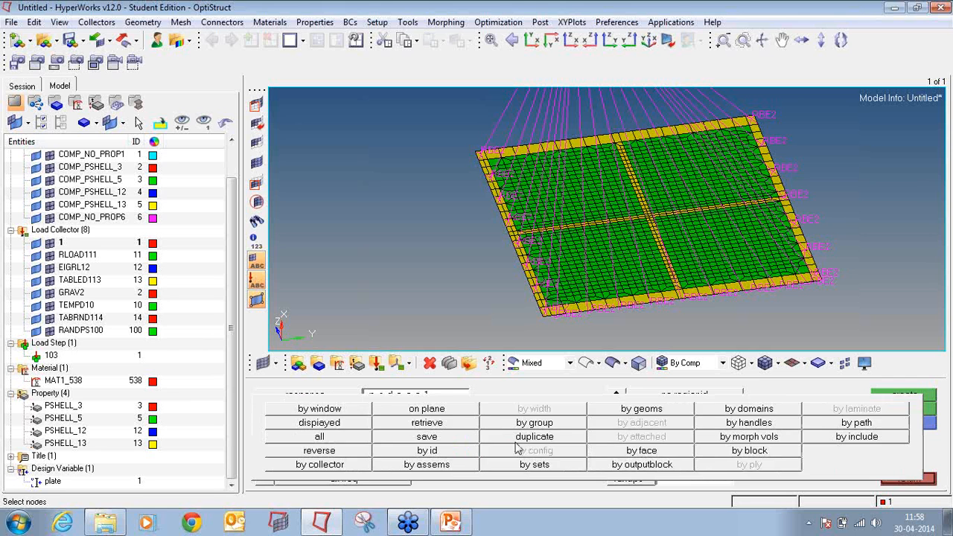
{"action": "left_click", "coordinate": [456, 453]}
{"action": "type", "text": "67"}
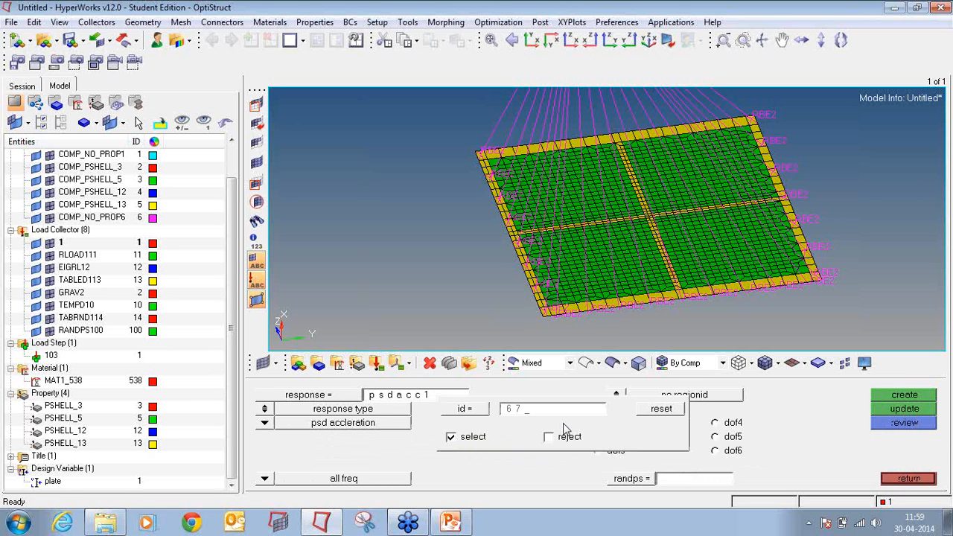
{"action": "key", "text": "Return"}
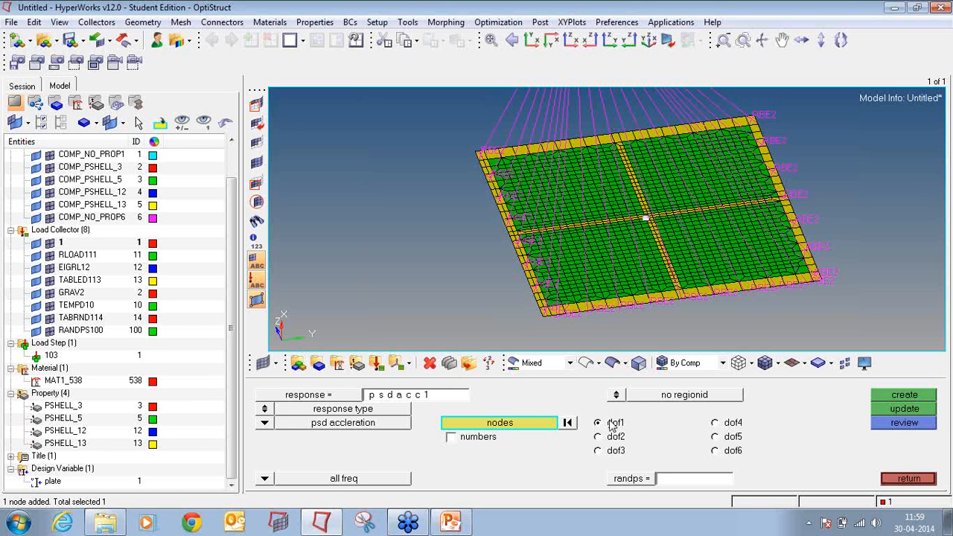
{"action": "left_click", "coordinate": [646, 480]}
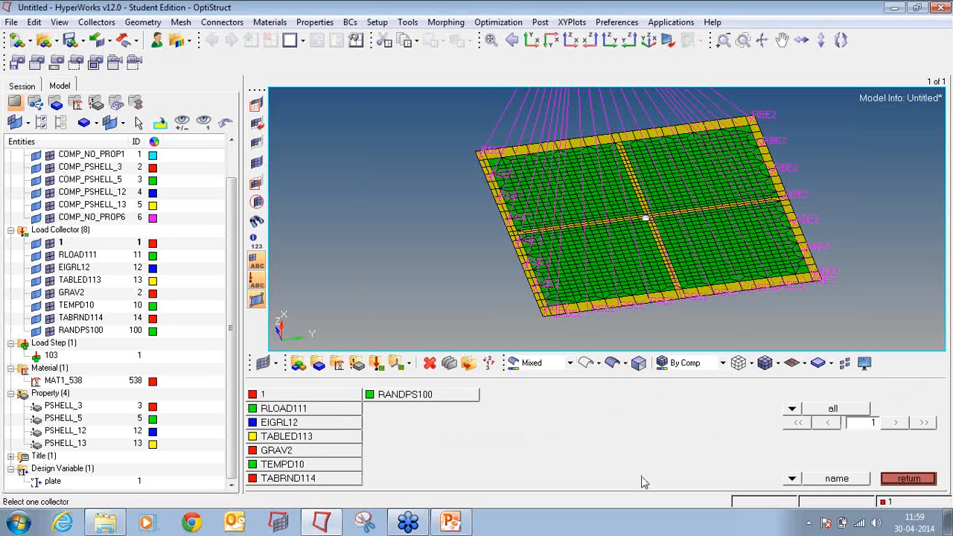
{"action": "left_click", "coordinate": [430, 400]}
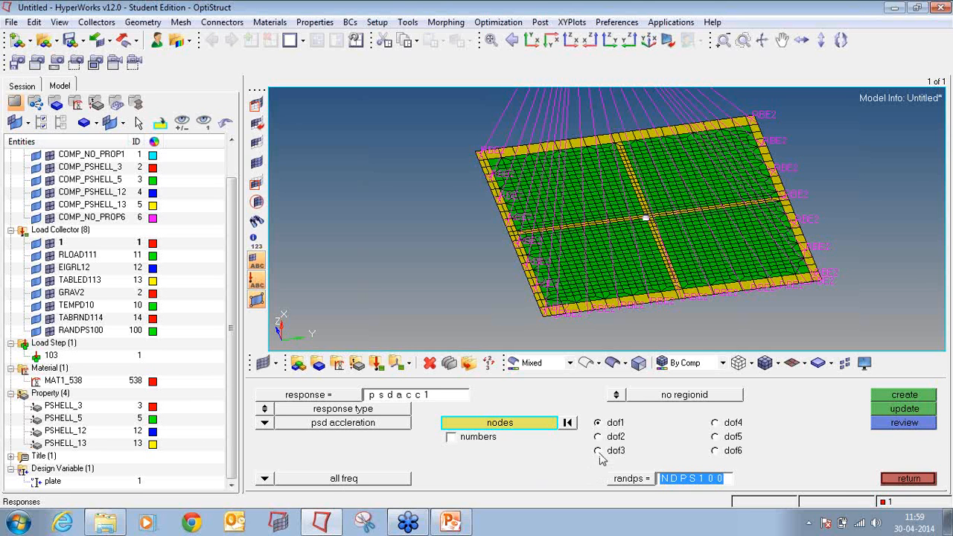
{"action": "left_click", "coordinate": [896, 401]}
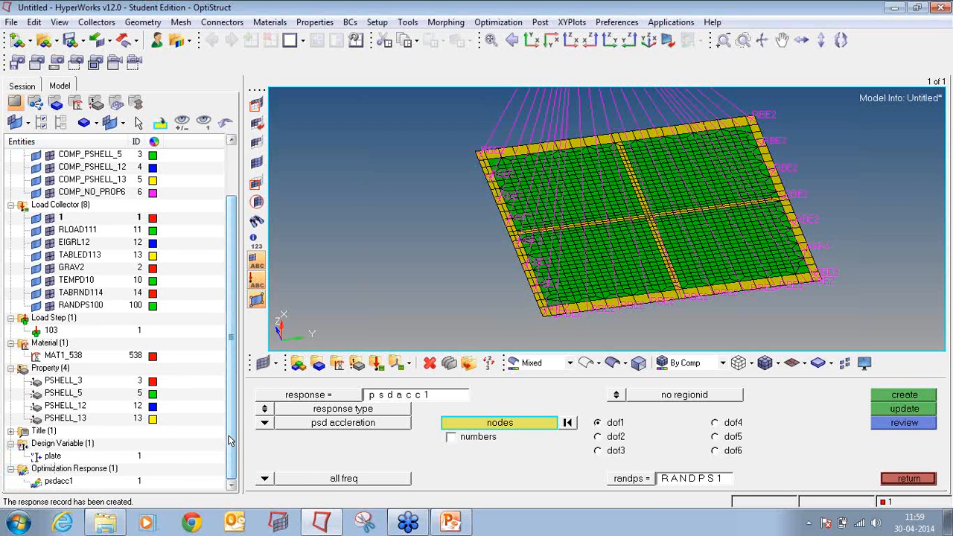
{"action": "left_click", "coordinate": [908, 478]}
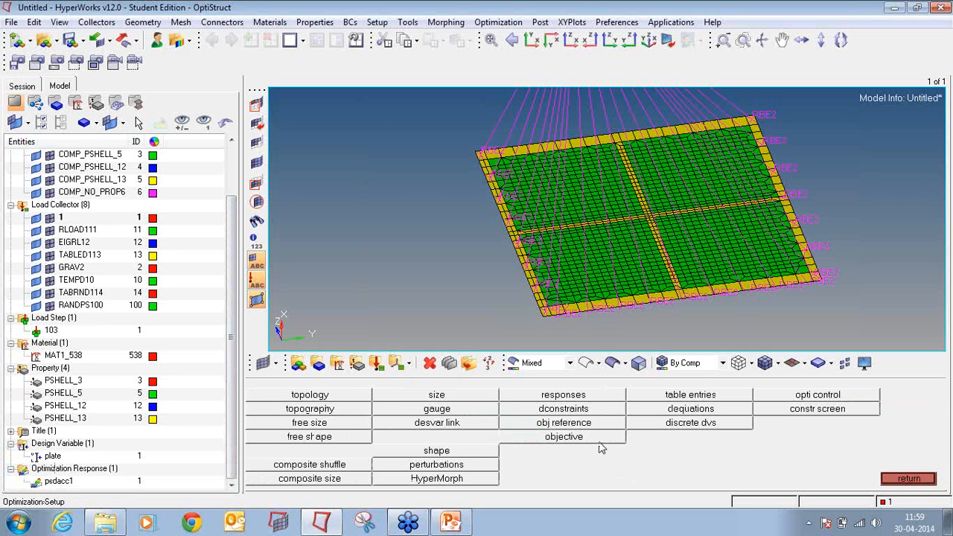
{"action": "left_click", "coordinate": [588, 438]}
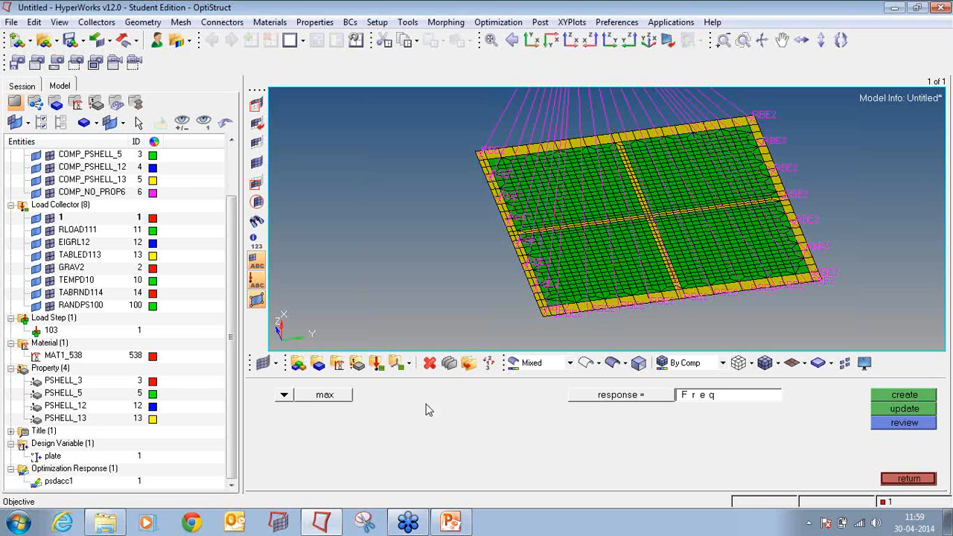
{"action": "left_click", "coordinate": [289, 396]}
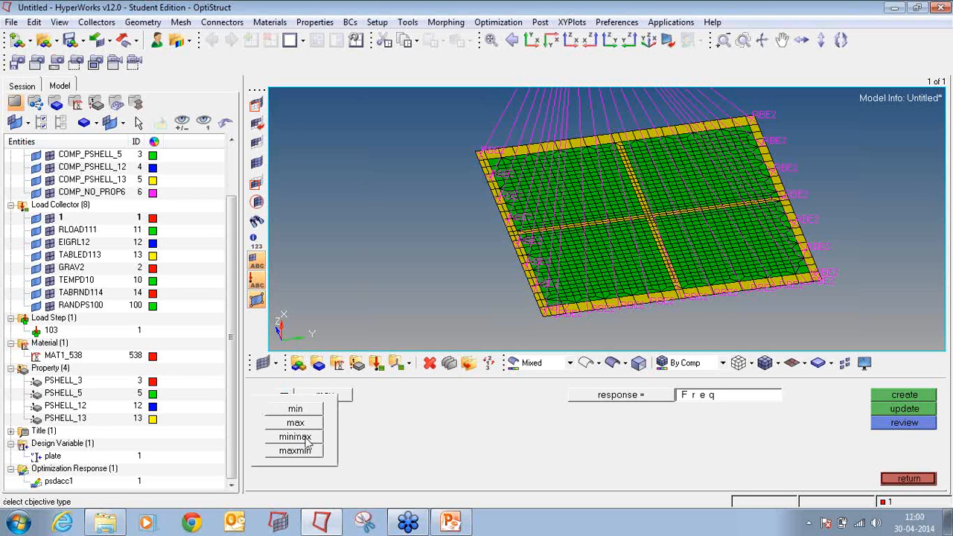
{"action": "left_click", "coordinate": [308, 443]}
{"action": "left_click", "coordinate": [915, 479]}
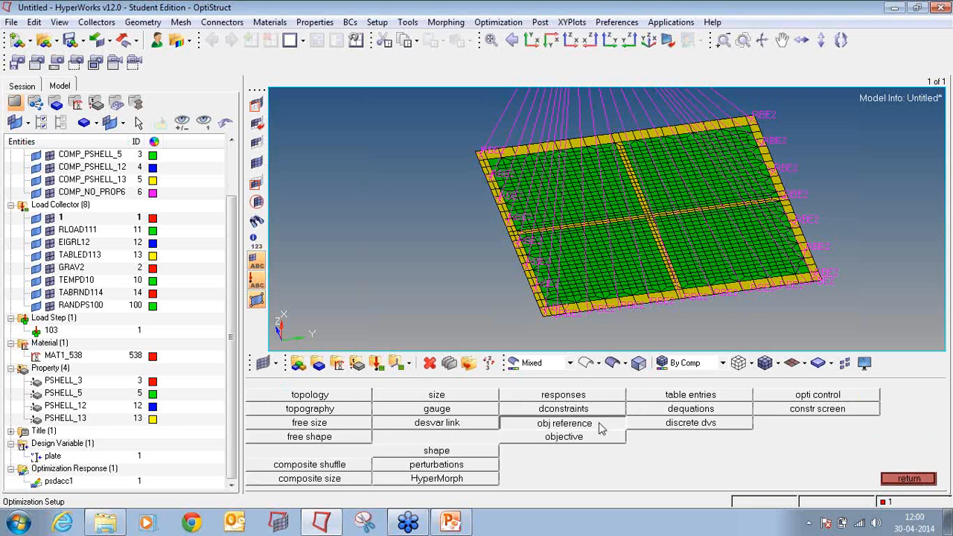
Step: Name a new objective reference psdacc1ref and assign it the response psdacc1
{"action": "left_click", "coordinate": [565, 423]}
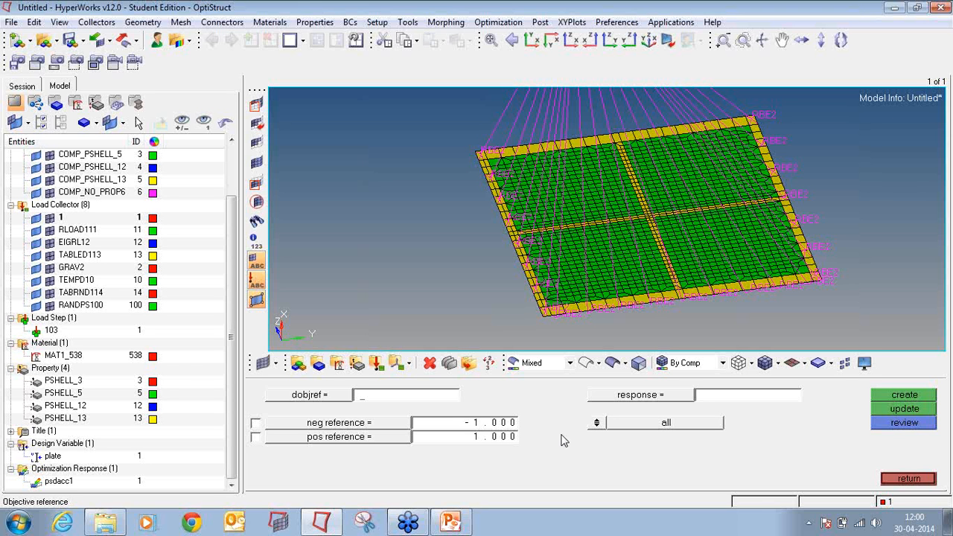
{"action": "type", "text": "p"}
{"action": "type", "text": "sd"}
{"action": "type", "text": "e"}
{"action": "type", "text": "cc1re"}
{"action": "type", "text": "f"}
{"action": "left_click", "coordinate": [637, 397]}
{"action": "left_click", "coordinate": [312, 397]}
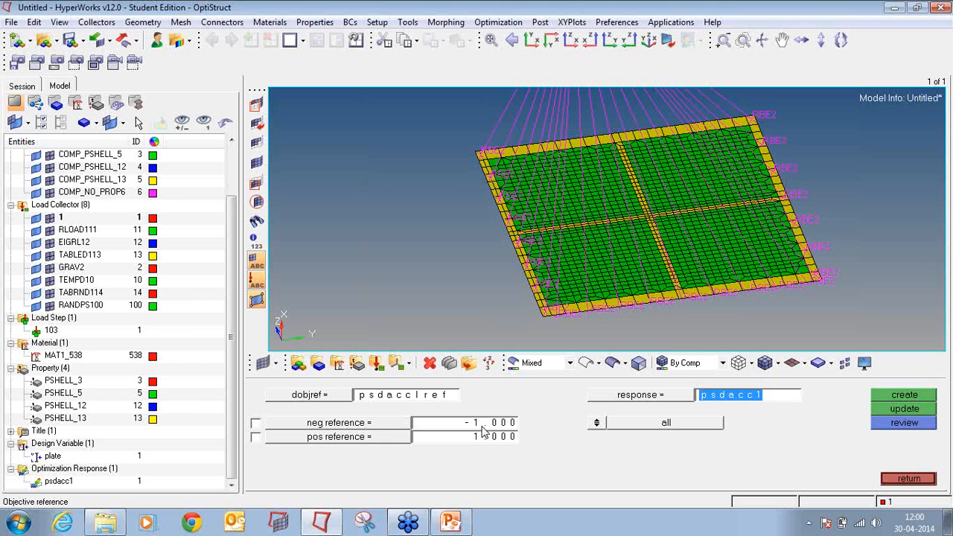
Step: Enable the negative and positive references, set the positive reference to 1.000e+06 and create the objective reference
{"action": "left_click", "coordinate": [255, 423]}
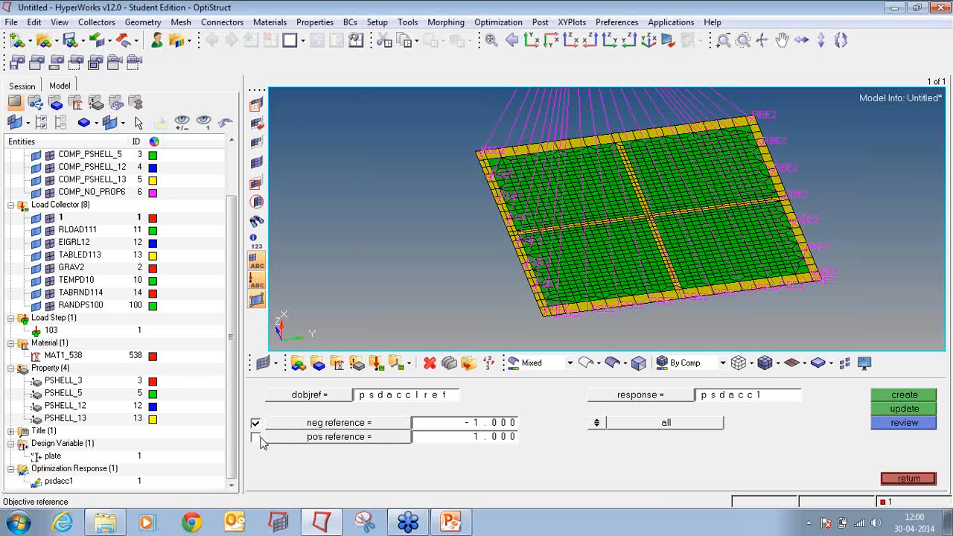
{"action": "left_click", "coordinate": [257, 438]}
{"action": "left_click", "coordinate": [456, 440]}
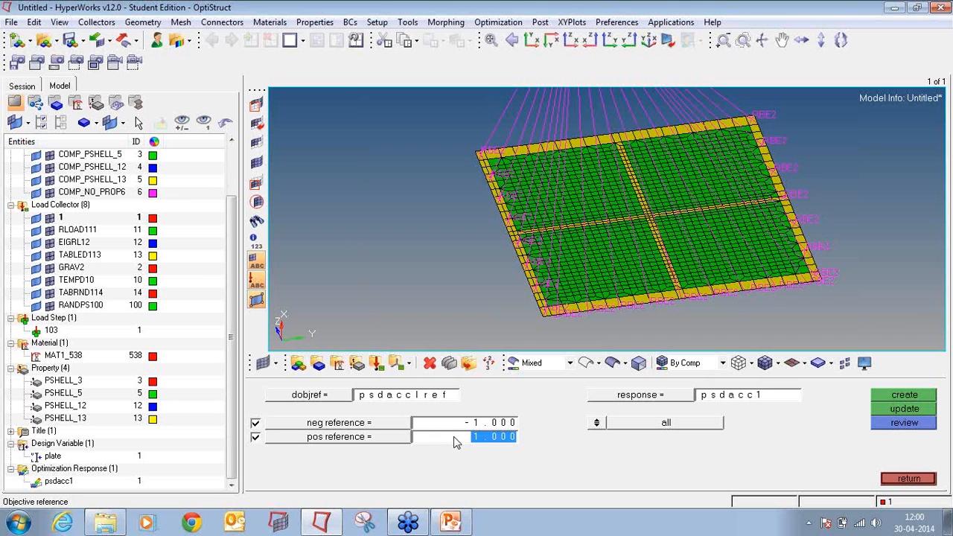
{"action": "type", "text": "1.000e+06"}
{"action": "key", "text": "Return"}
{"action": "left_click", "coordinate": [894, 400]}
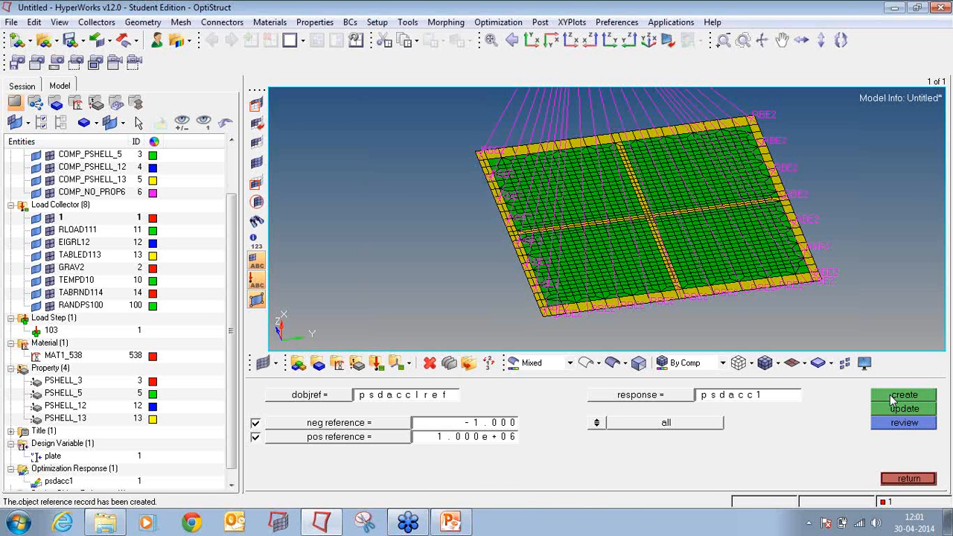
{"action": "left_click", "coordinate": [898, 481]}
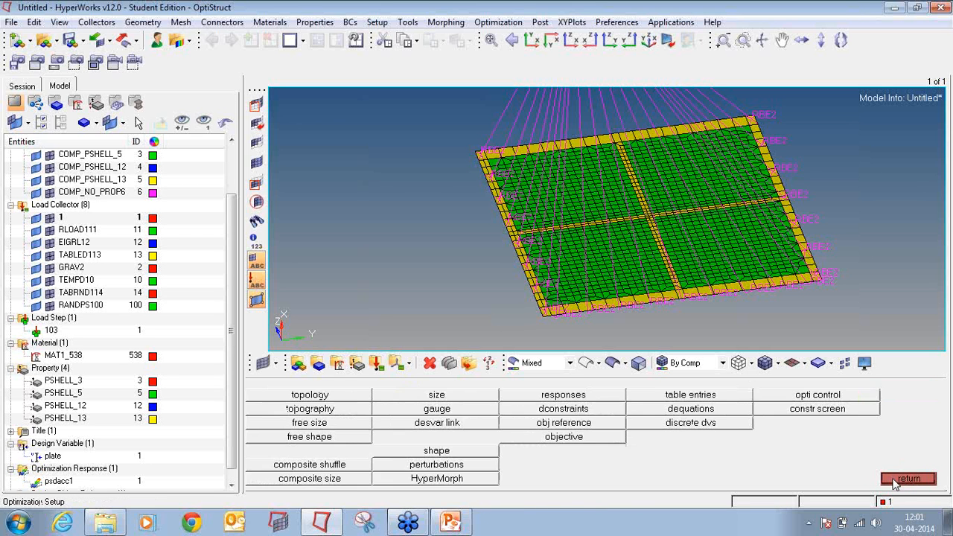
Step: Create a minmax optimization objective that uses the psdacc1ref objective reference, and leave the optimization setup
{"action": "left_click", "coordinate": [546, 439]}
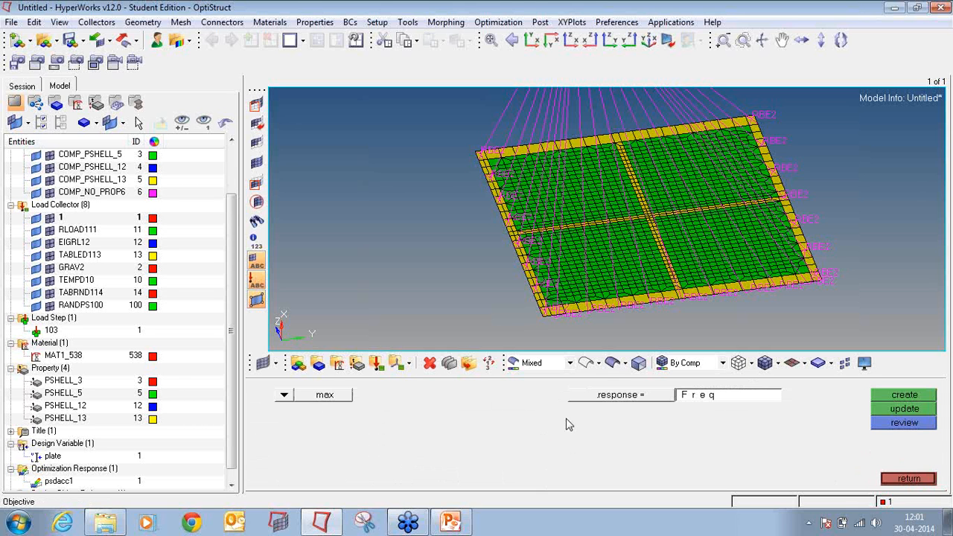
{"action": "left_click", "coordinate": [284, 395]}
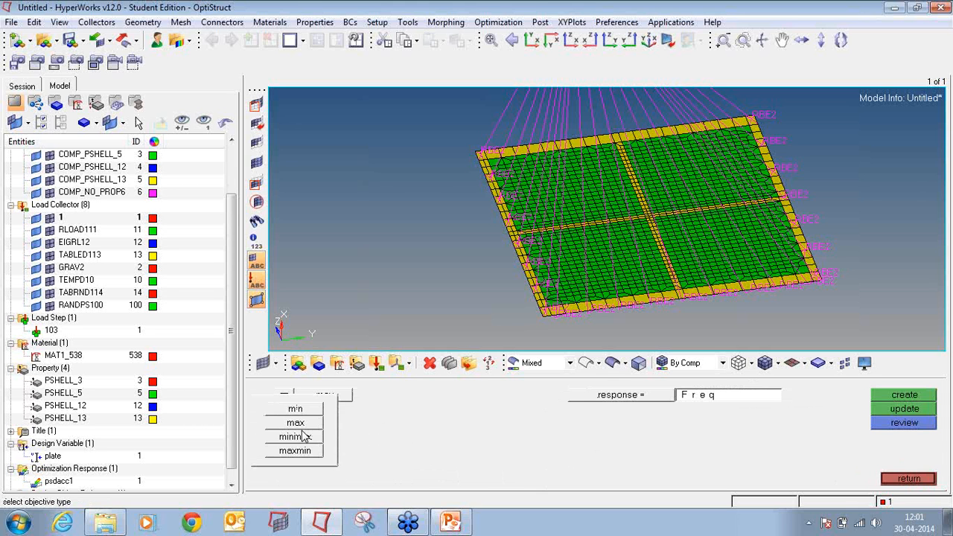
{"action": "left_click", "coordinate": [315, 434]}
{"action": "left_click", "coordinate": [638, 395]}
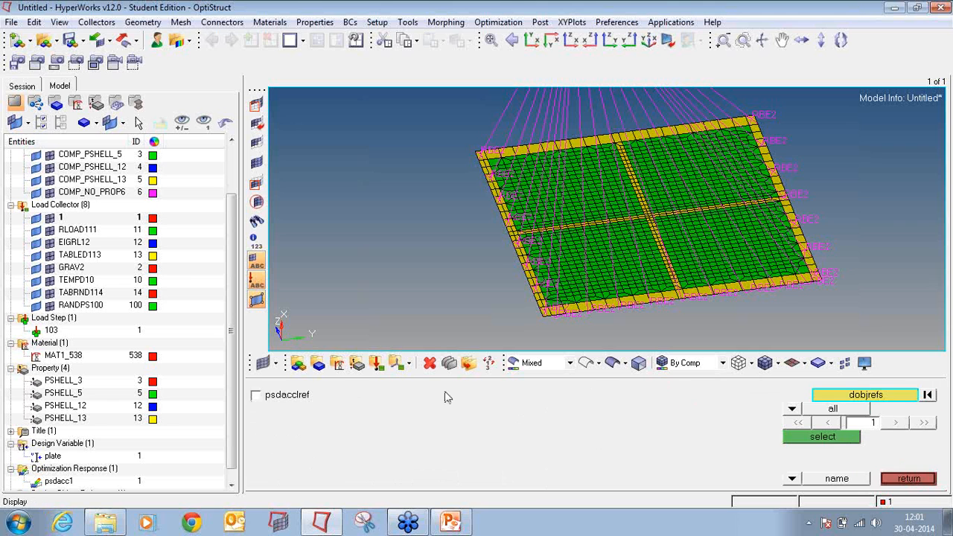
{"action": "left_click", "coordinate": [273, 396]}
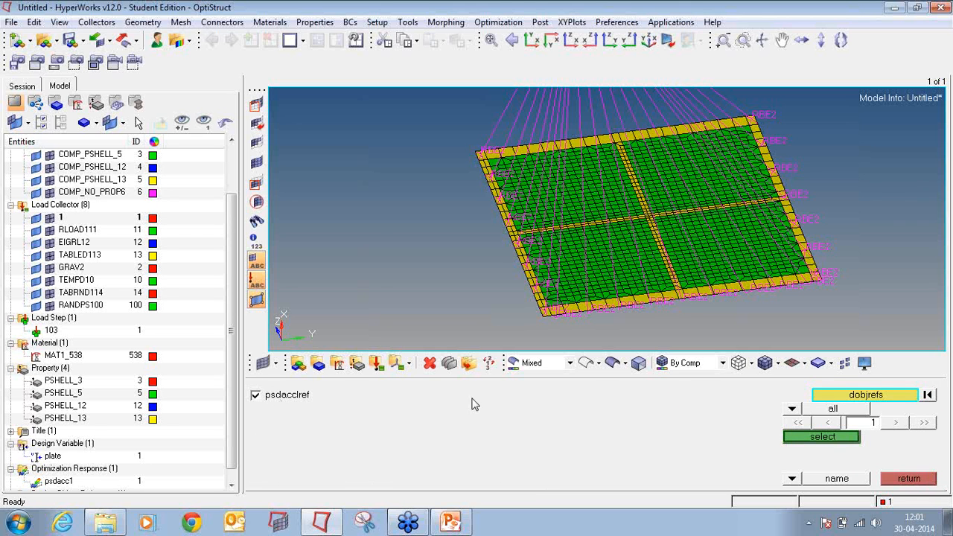
{"action": "left_click", "coordinate": [794, 437]}
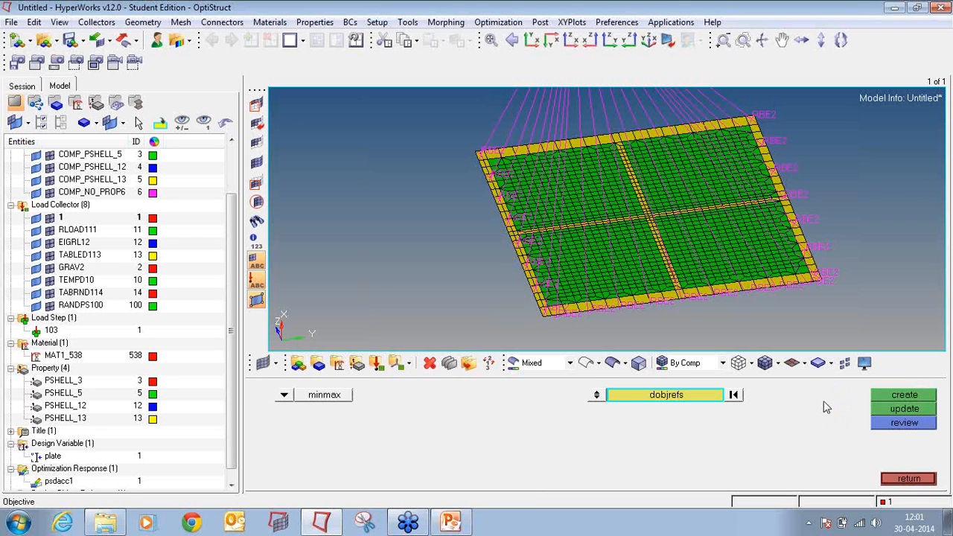
{"action": "left_click", "coordinate": [879, 402]}
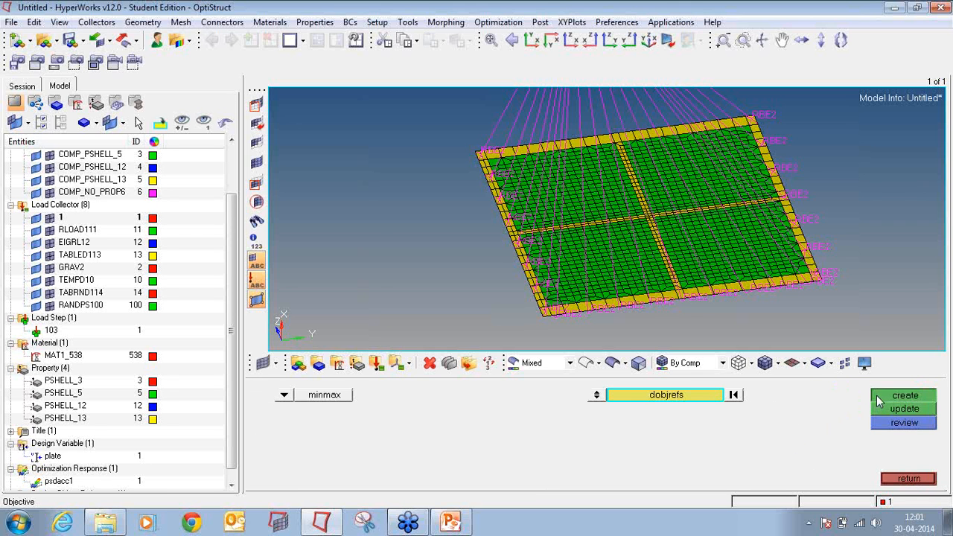
{"action": "left_click", "coordinate": [894, 480]}
{"action": "left_click", "coordinate": [896, 481]}
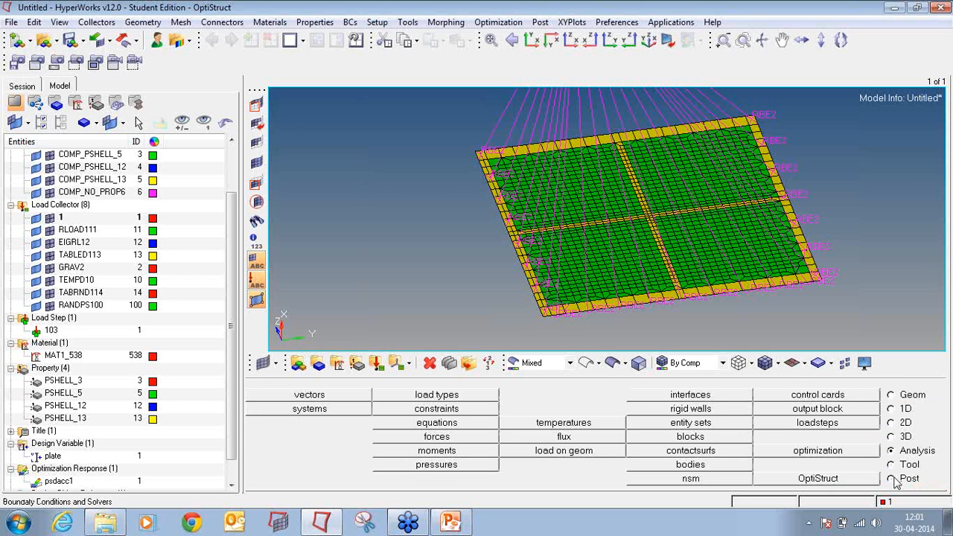
Step: Save the model as plate in a new folder named tutorial 4 inside new folder 2 on the desktop
{"action": "left_click", "coordinate": [12, 23]}
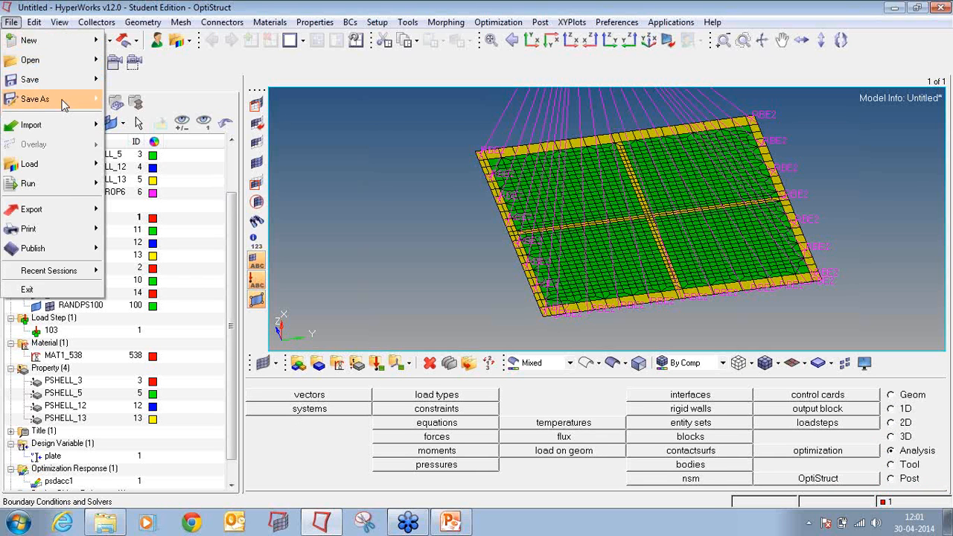
{"action": "mouse_move", "coordinate": [63, 105]}
{"action": "left_click", "coordinate": [142, 139]}
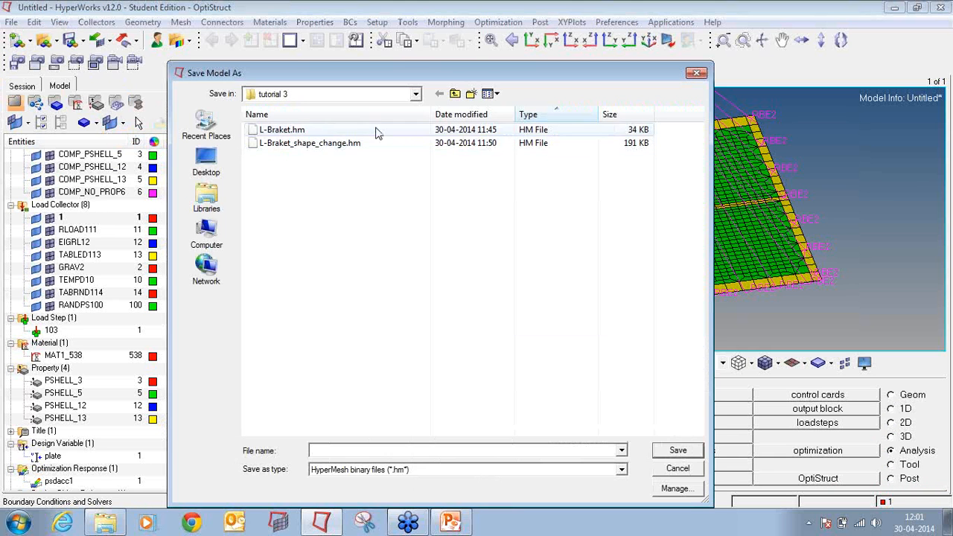
{"action": "left_click", "coordinate": [205, 160]}
{"action": "double_click", "coordinate": [450, 309]}
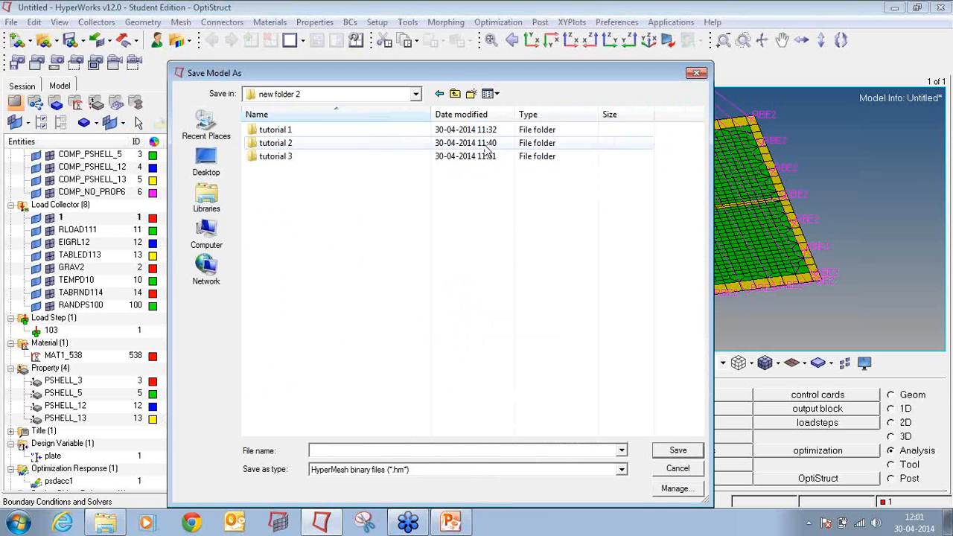
{"action": "left_click", "coordinate": [472, 95]}
{"action": "type", "text": "tutorial"}
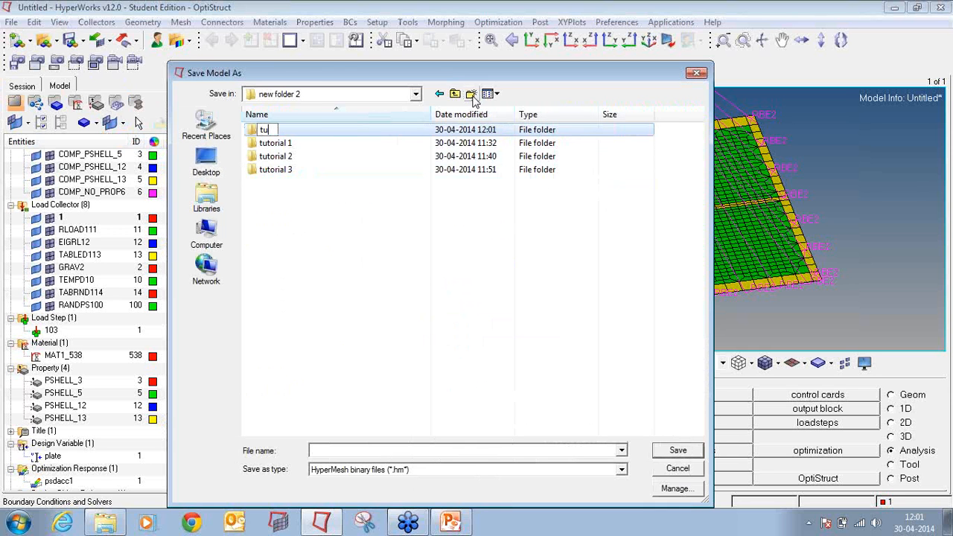
{"action": "key", "text": "BackSpace"}
{"action": "key", "text": "BackSpace"}
{"action": "type", "text": "ial 4"}
{"action": "key", "text": "Return"}
{"action": "key", "text": "Return"}
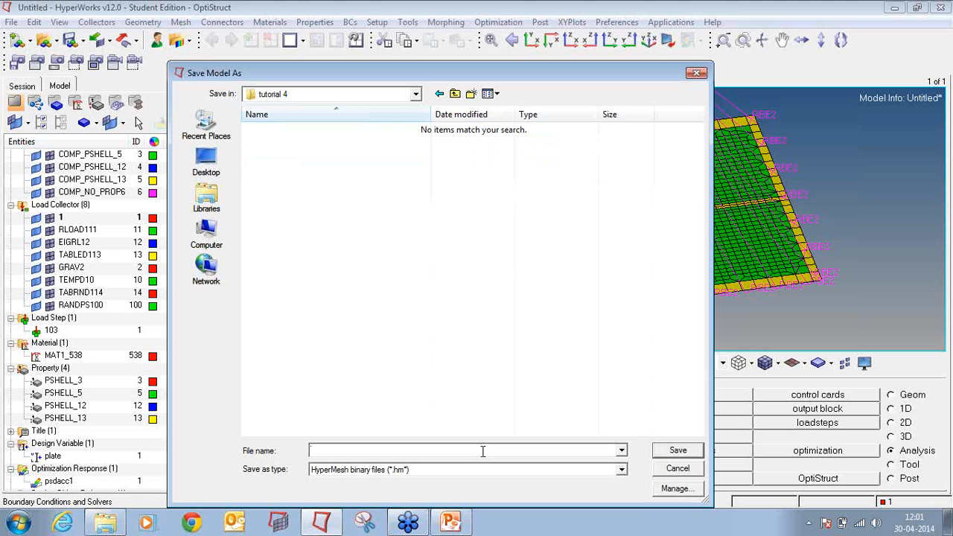
{"action": "type", "text": "plate"}
{"action": "key", "text": "Return"}
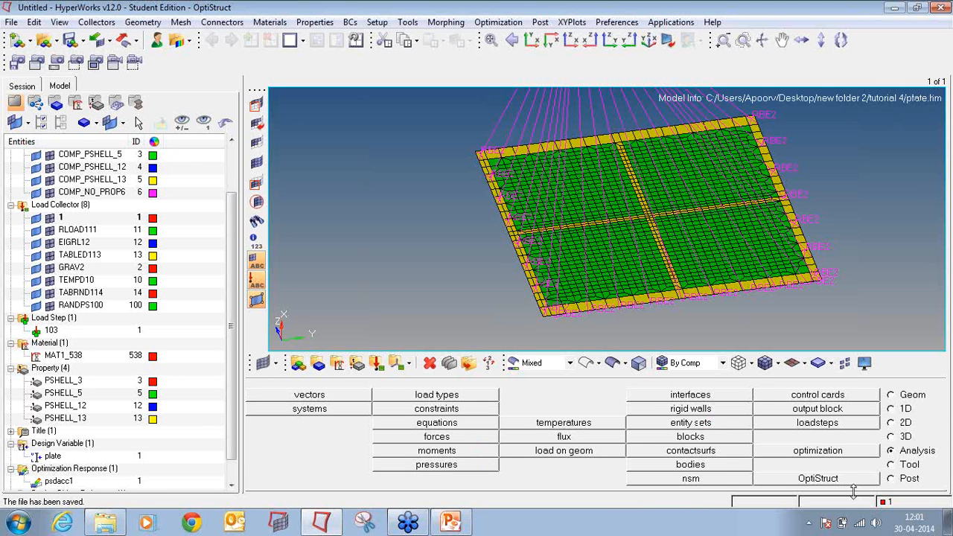
Step: Run the OptiStruct optimization on plate.fem, open its results, and dismiss the solver window and message log
{"action": "left_click", "coordinate": [853, 481]}
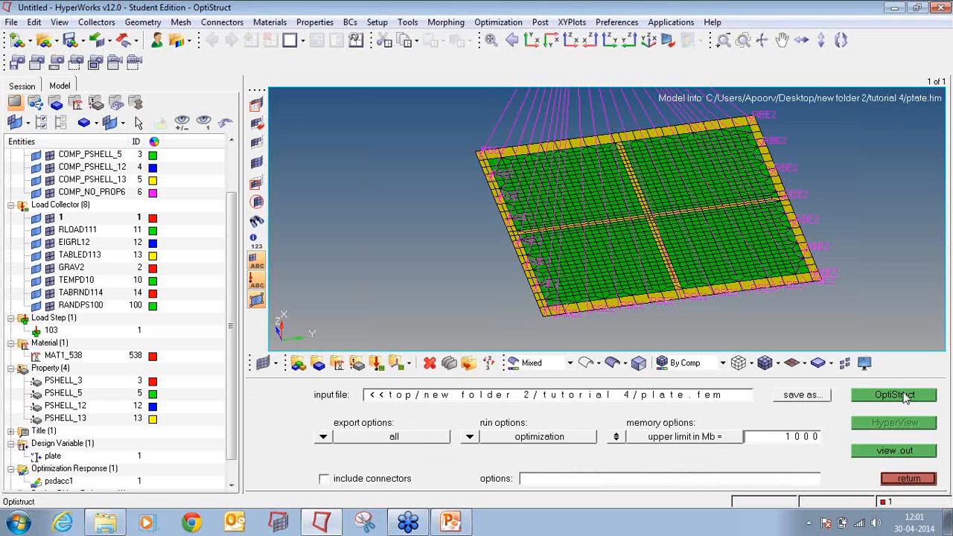
{"action": "left_click", "coordinate": [902, 395]}
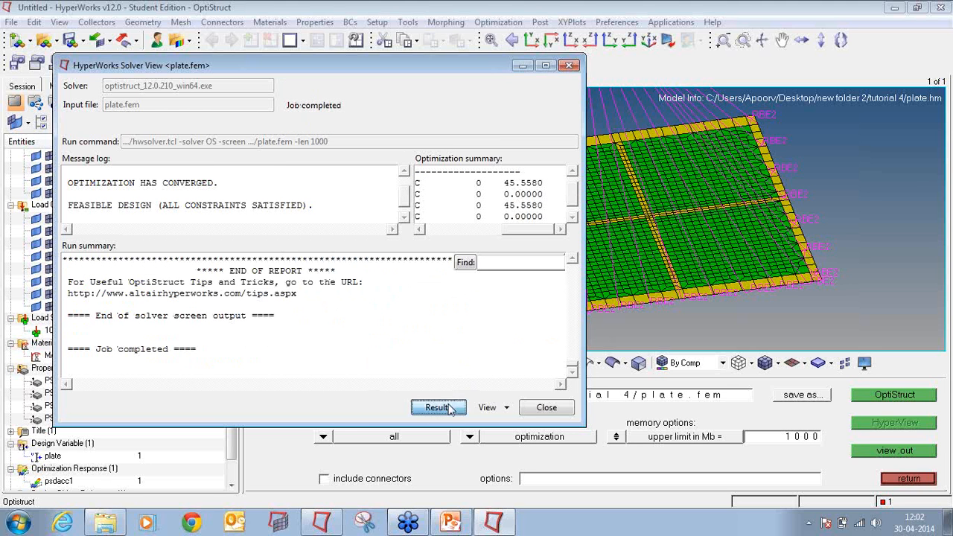
{"action": "left_click", "coordinate": [557, 410]}
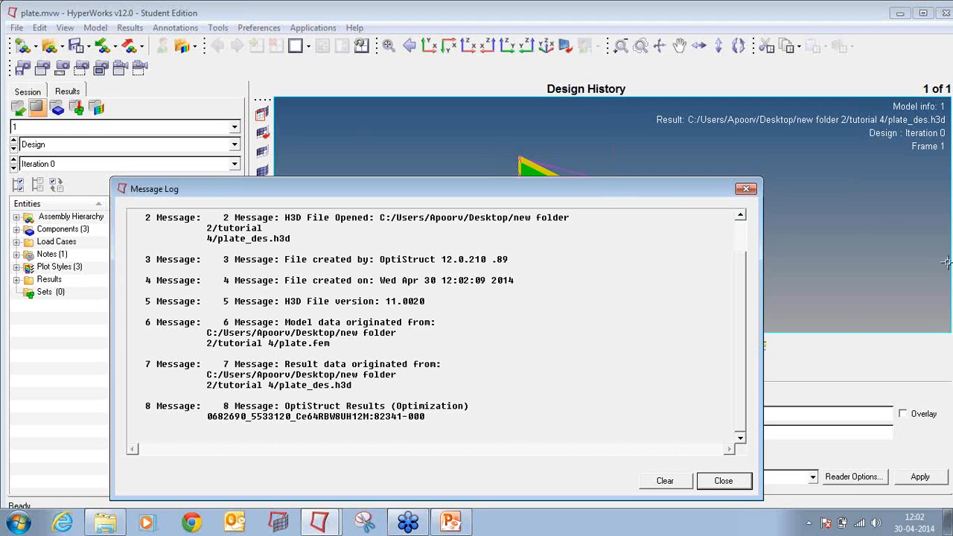
{"action": "left_click", "coordinate": [746, 189]}
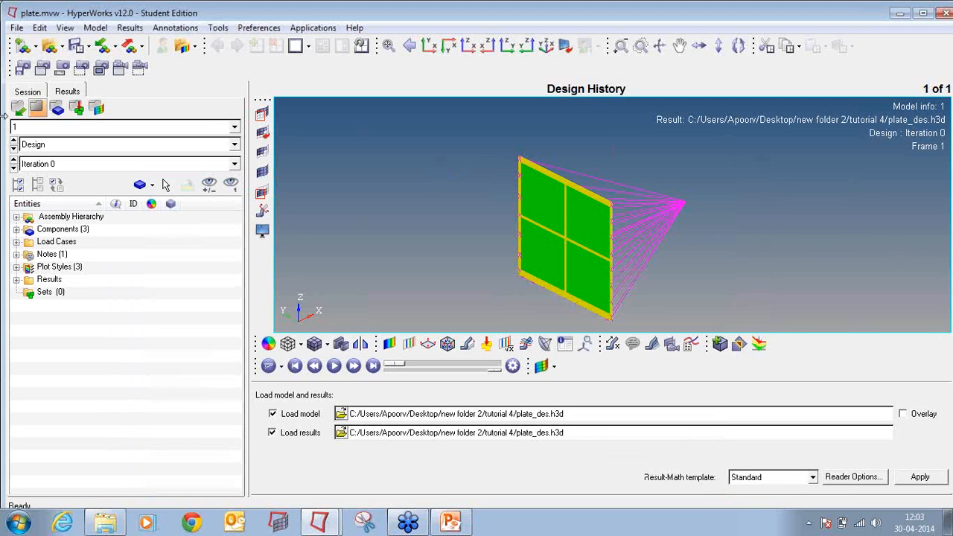
Step: Display Iteration 1 of the Design results, examine the panel in an oblique view and apply a contour plot
{"action": "left_click", "coordinate": [76, 166]}
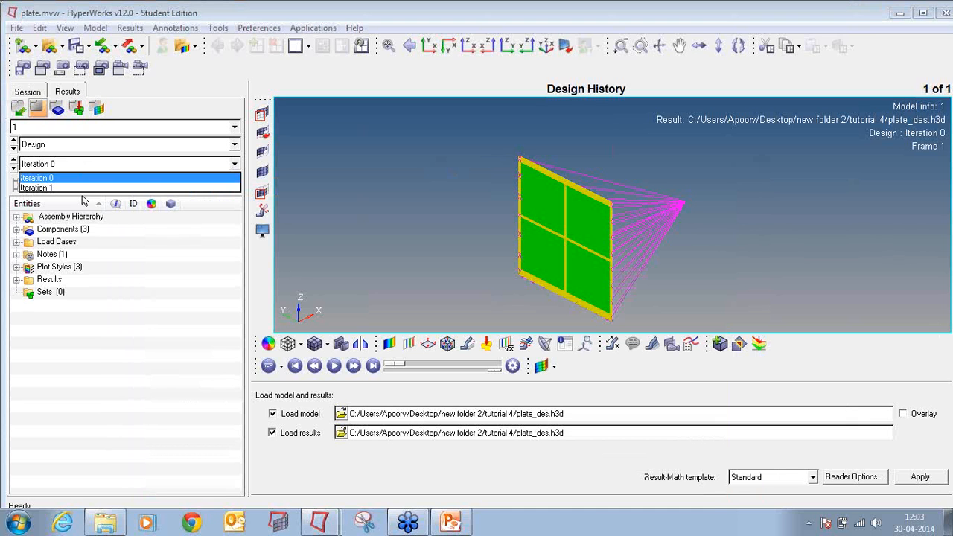
{"action": "left_click", "coordinate": [79, 187]}
{"action": "left_click_drag", "start_coordinate": [478, 169], "coordinate": [533, 252], "text": "ctrl"}
{"action": "right_click_drag", "start_coordinate": [612, 256], "coordinate": [579, 213], "text": "ctrl"}
{"action": "left_click_drag", "start_coordinate": [520, 249], "coordinate": [477, 235], "text": "ctrl"}
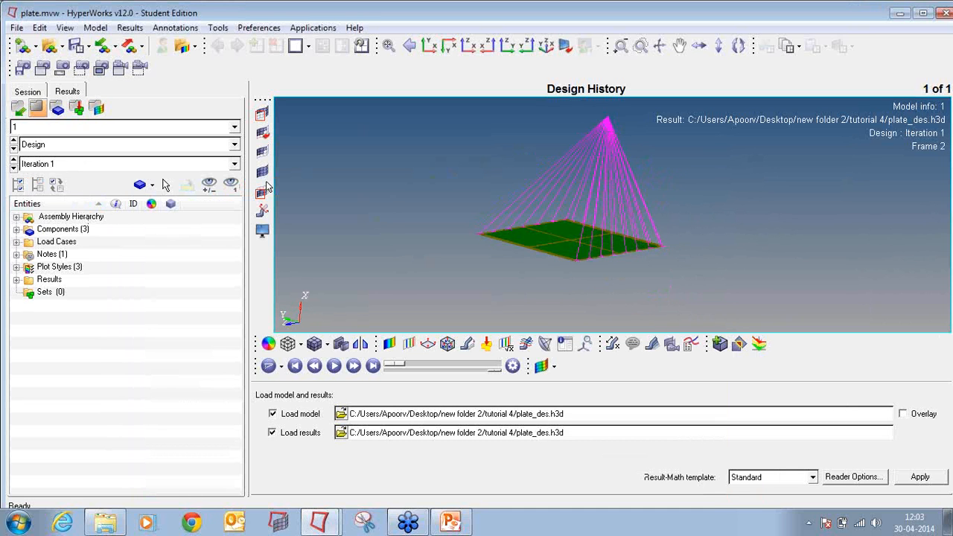
{"action": "left_click", "coordinate": [65, 165]}
{"action": "left_click", "coordinate": [64, 166]}
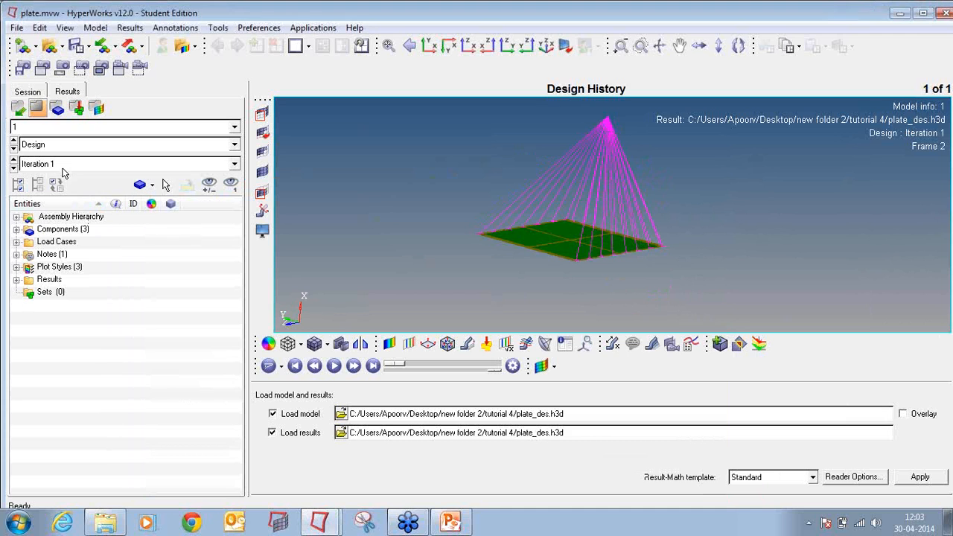
{"action": "left_click", "coordinate": [391, 344]}
{"action": "left_click", "coordinate": [734, 484]}
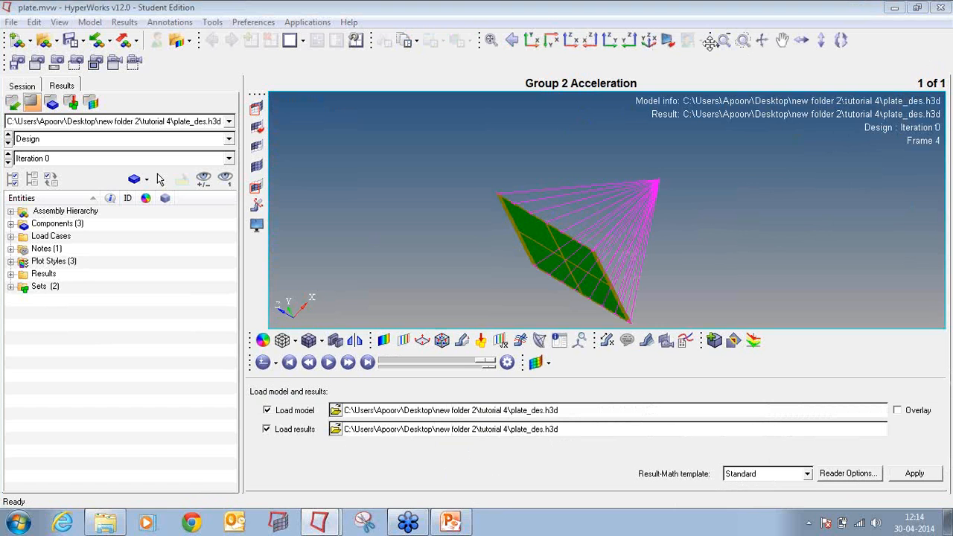
{"action": "mouse_move", "coordinate": [681, 207]}
{"action": "left_mouse_down", "text": "ctrl"}
{"action": "mouse_move", "coordinate": [479, 200]}
{"action": "mouse_move", "coordinate": [535, 235]}
{"action": "mouse_move", "coordinate": [802, 246]}
{"action": "mouse_move", "coordinate": [841, 223]}
{"action": "left_mouse_up", "text": "ctrl"}
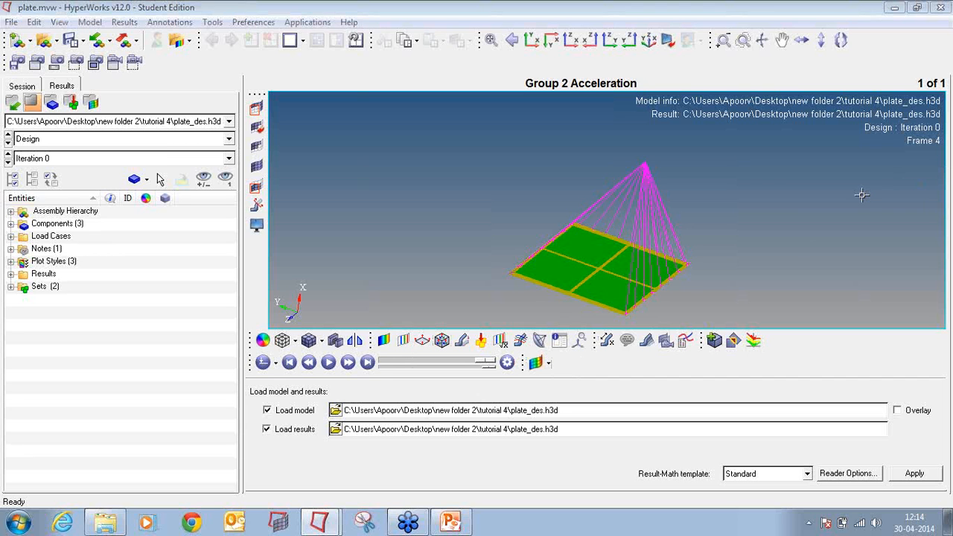
{"action": "mouse_move", "coordinate": [559, 353]}
{"action": "left_mouse_down"}
{"action": "mouse_move", "coordinate": [525, 356]}
{"action": "mouse_move", "coordinate": [559, 367]}
{"action": "mouse_move", "coordinate": [569, 357]}
{"action": "left_mouse_up"}
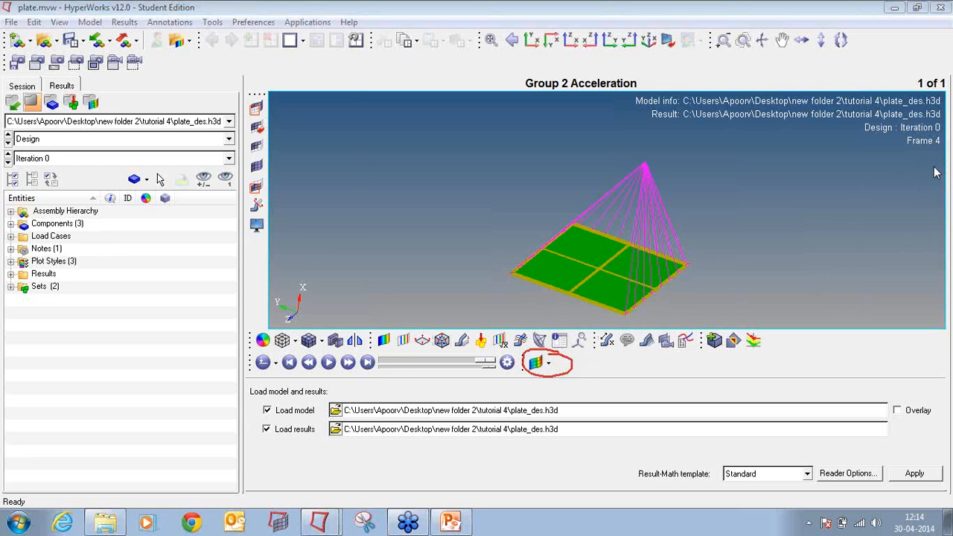
{"action": "left_click", "coordinate": [549, 363]}
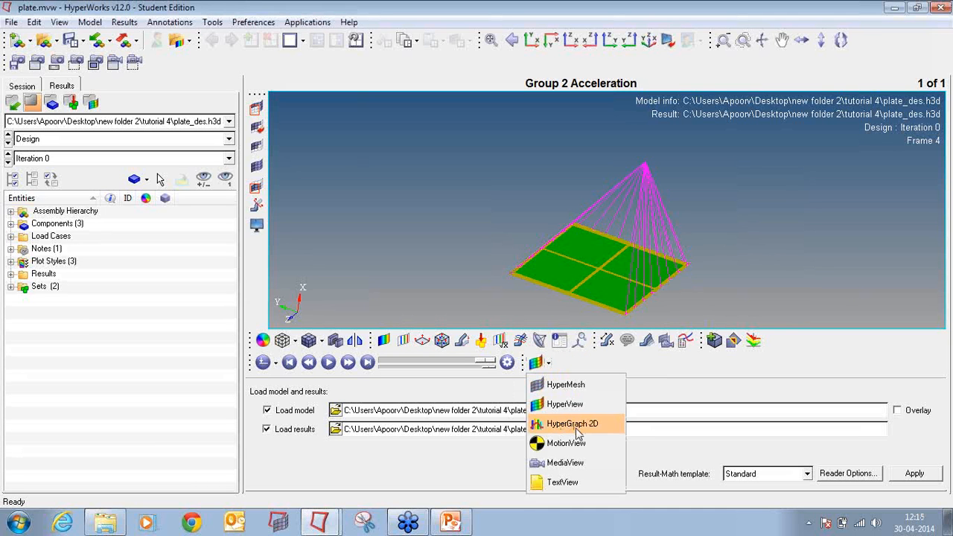
{"action": "left_click", "coordinate": [684, 389]}
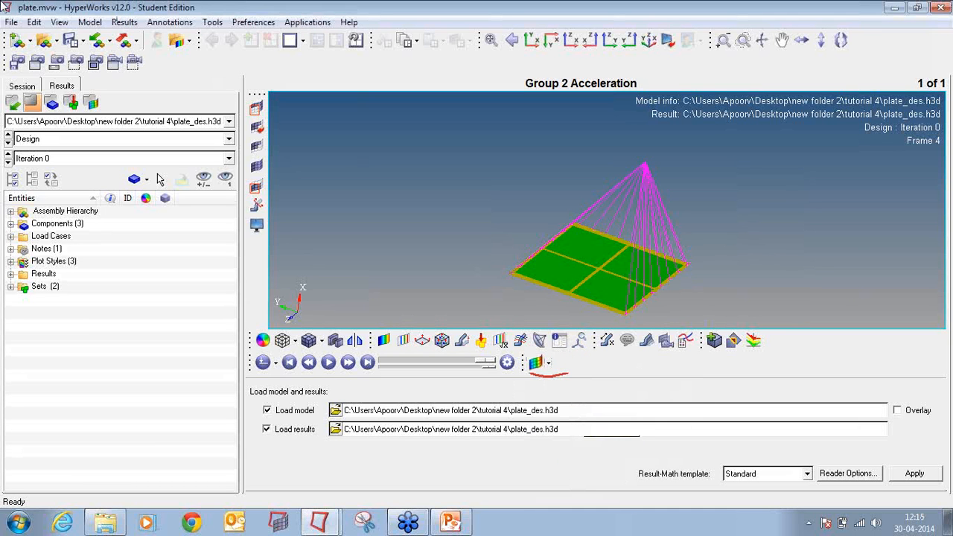
Step: Check that the Client Selector toolbar is enabled and switch the results window to HyperGraph 2D, discarding its current data
{"action": "left_click", "coordinate": [59, 22]}
{"action": "mouse_move", "coordinate": [117, 124]}
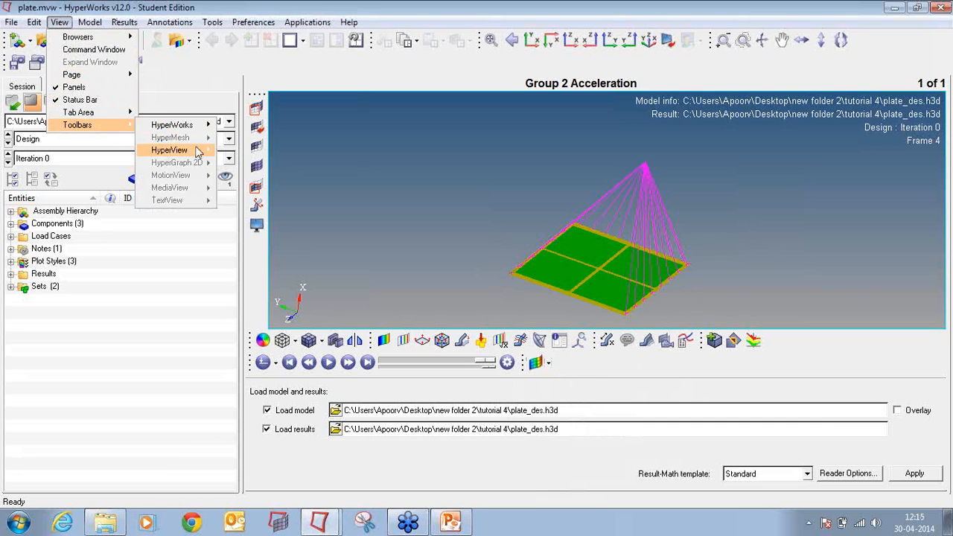
{"action": "mouse_move", "coordinate": [186, 125]}
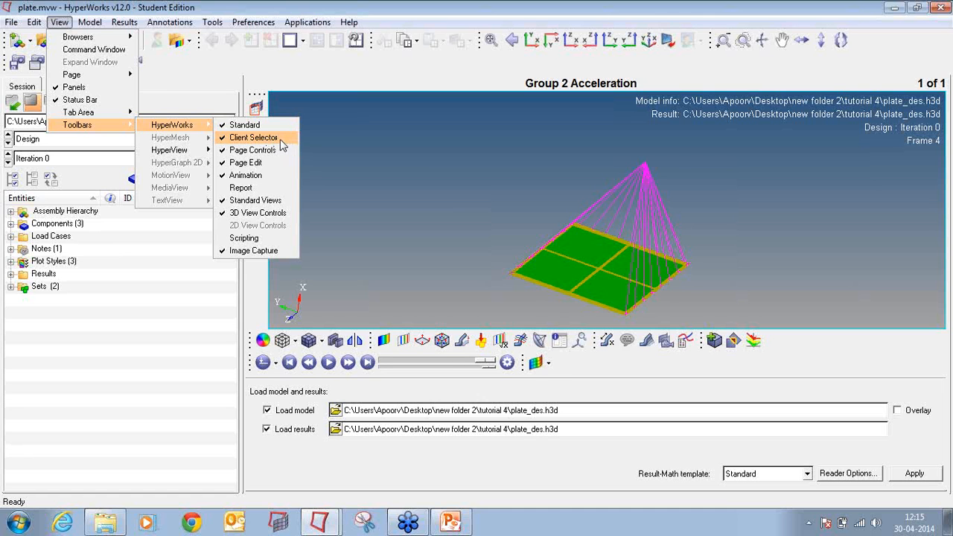
{"action": "left_click", "coordinate": [548, 362]}
{"action": "left_click", "coordinate": [549, 362]}
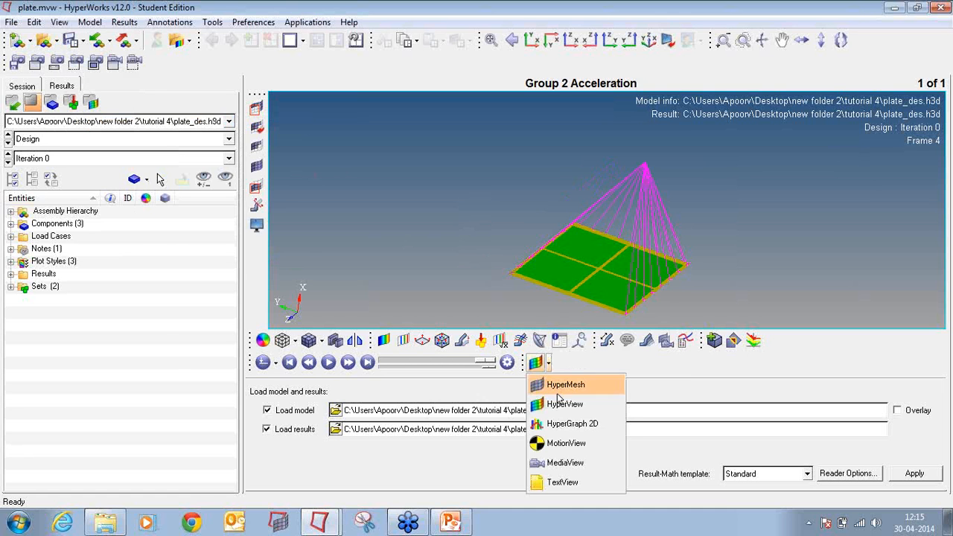
{"action": "left_click", "coordinate": [582, 424]}
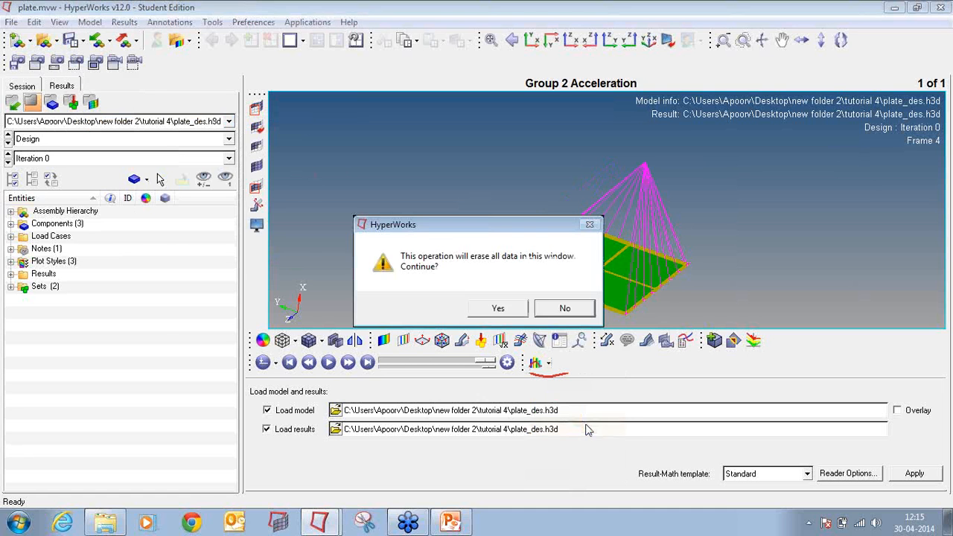
{"action": "left_click", "coordinate": [511, 313]}
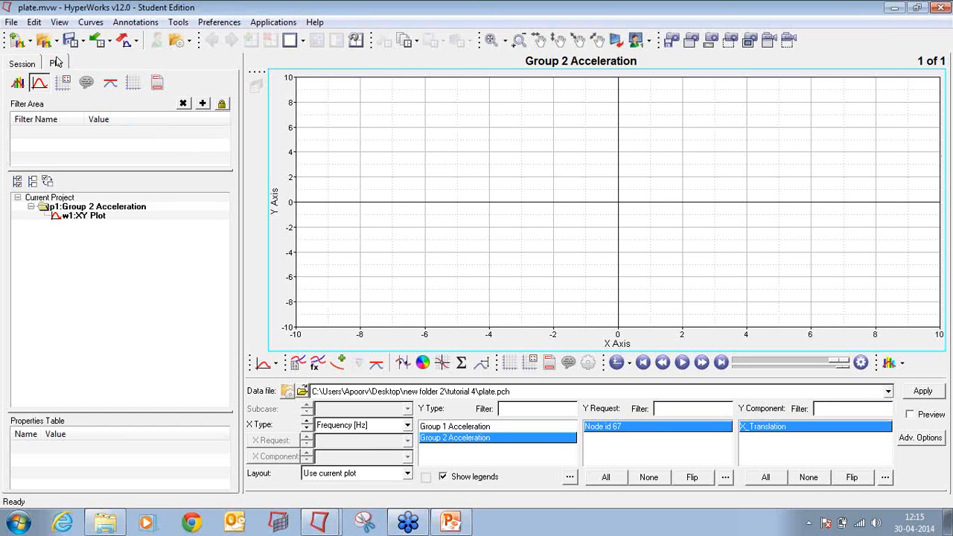
Step: Load the plate.pch file from the tutorial 4 folder as the plot data, sorting the files by type to find it
{"action": "left_click", "coordinate": [12, 41]}
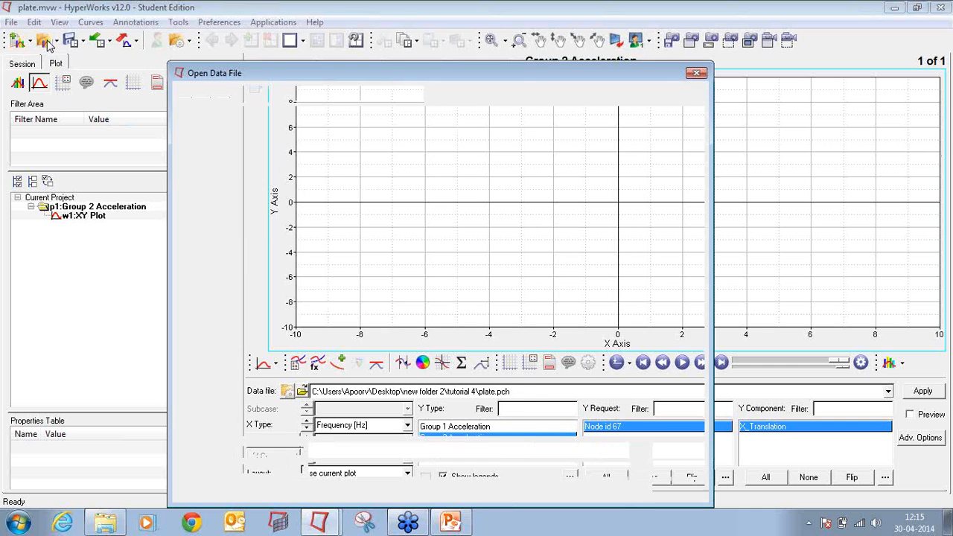
{"action": "left_click", "coordinate": [535, 115]}
{"action": "left_click", "coordinate": [536, 115]}
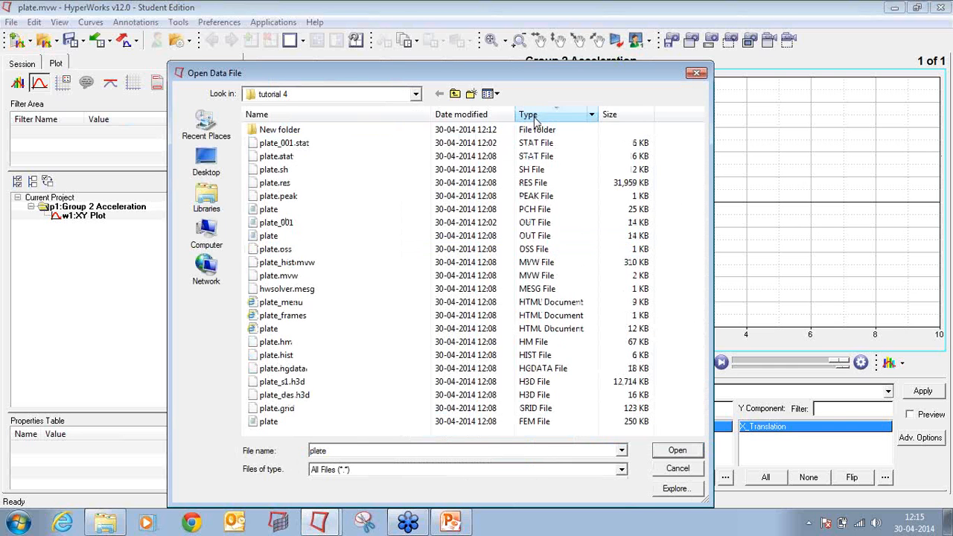
{"action": "double_click", "coordinate": [541, 209]}
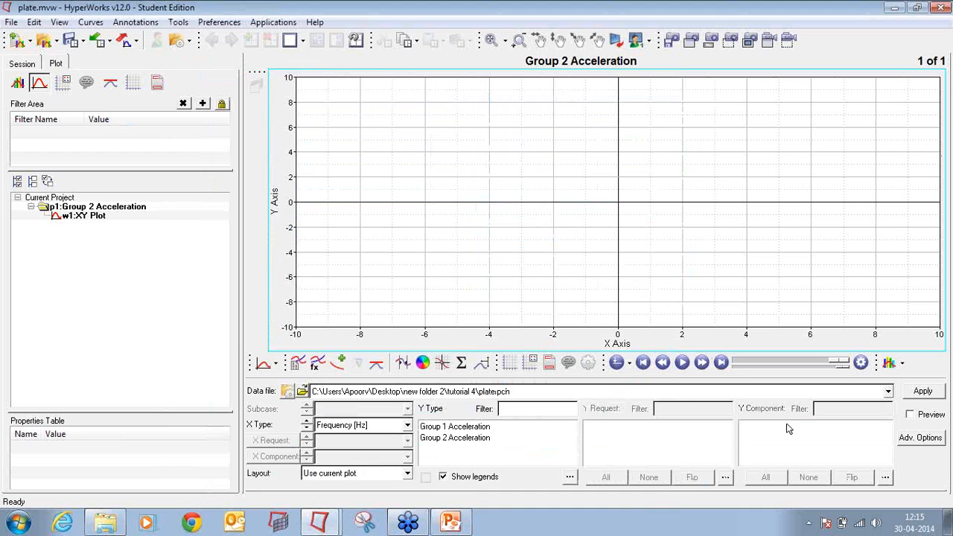
Step: Plot the Group 1 and Group 2 accelerations of node 67, X_Translation component, against Frequency [Hz]
{"action": "left_click", "coordinate": [374, 428]}
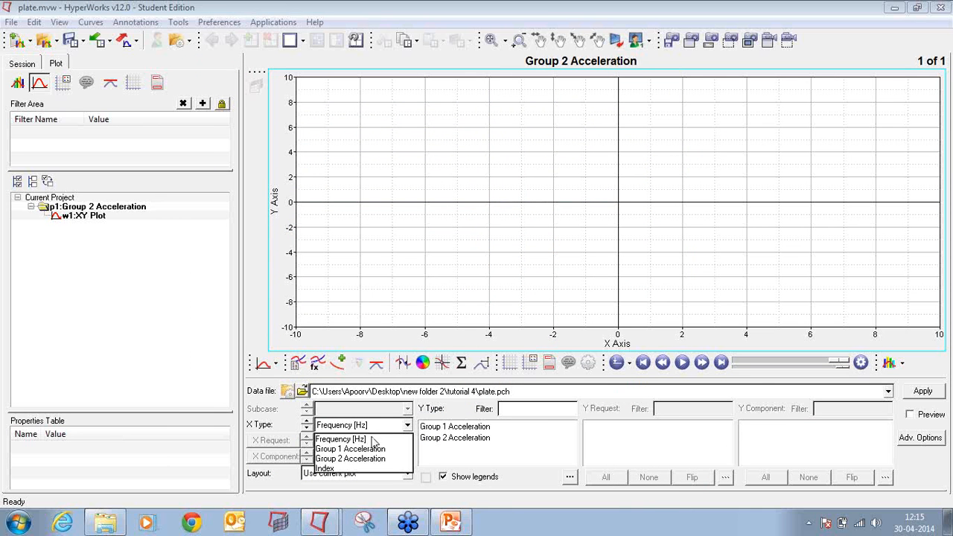
{"action": "left_click", "coordinate": [374, 439]}
{"action": "left_click", "coordinate": [441, 427]}
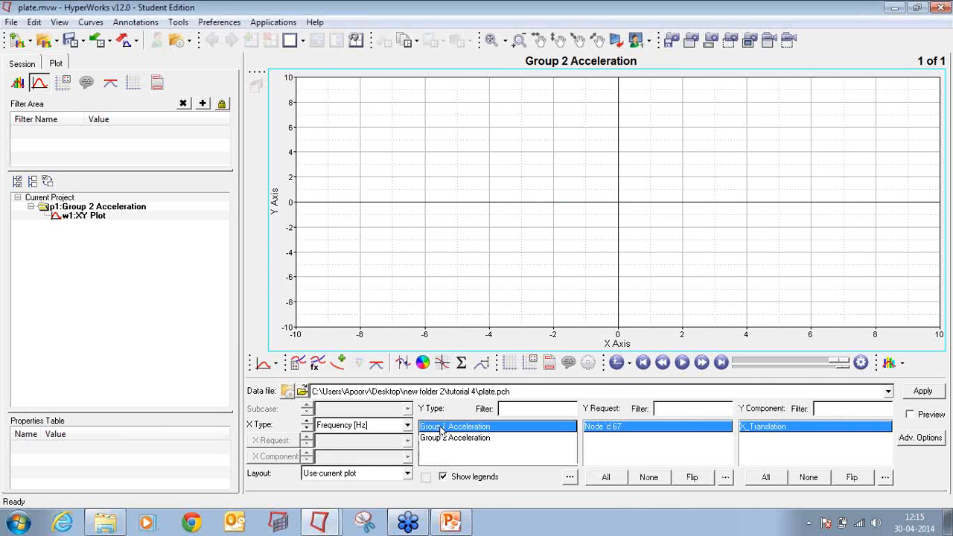
{"action": "left_click", "coordinate": [923, 392]}
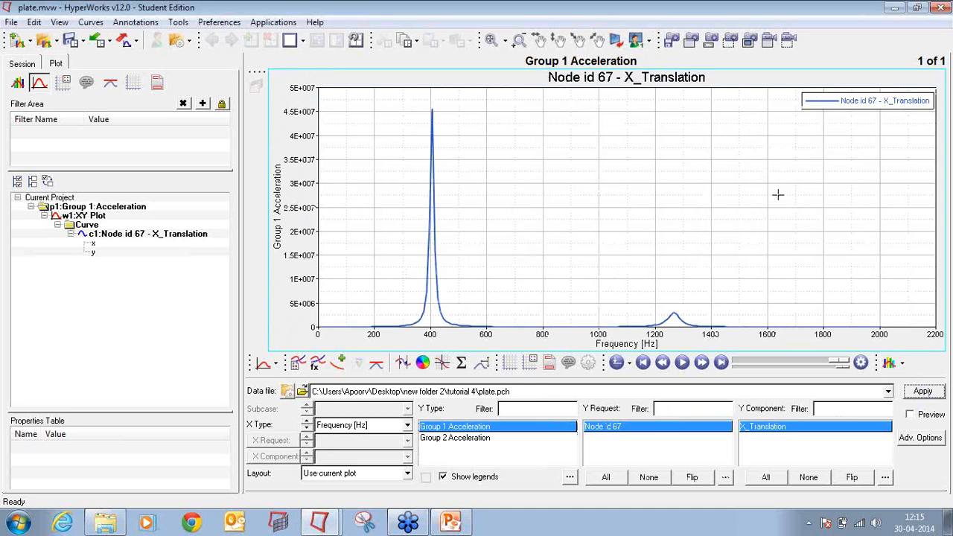
{"action": "left_click", "coordinate": [494, 438]}
{"action": "left_click", "coordinate": [921, 393]}
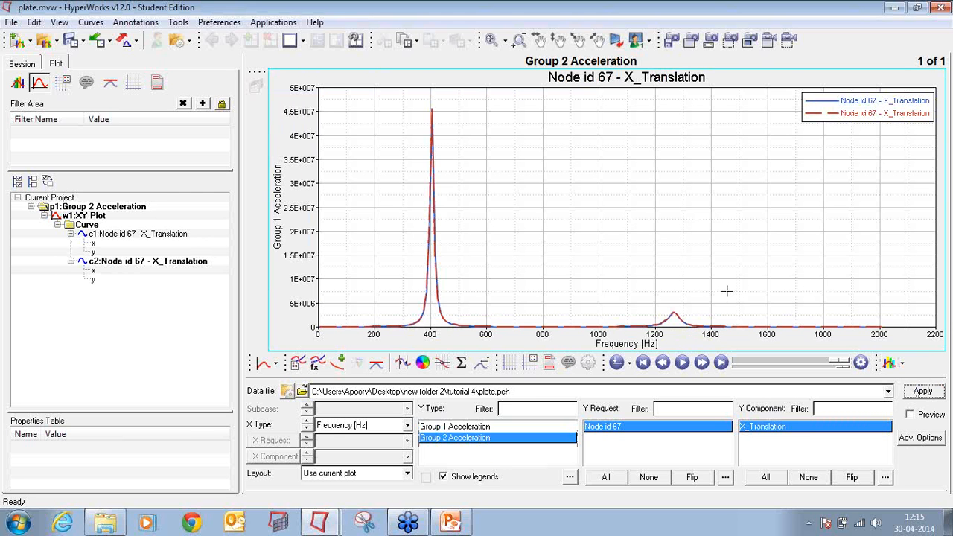
Step: Close the results session without saving and start a new, empty model in the HyperMesh window
{"action": "left_click", "coordinate": [938, 8]}
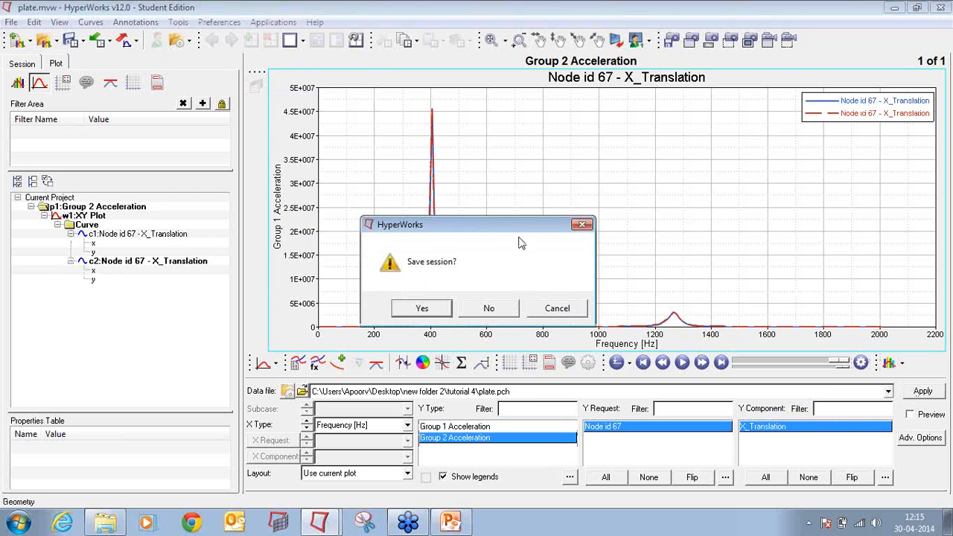
{"action": "left_click", "coordinate": [505, 307]}
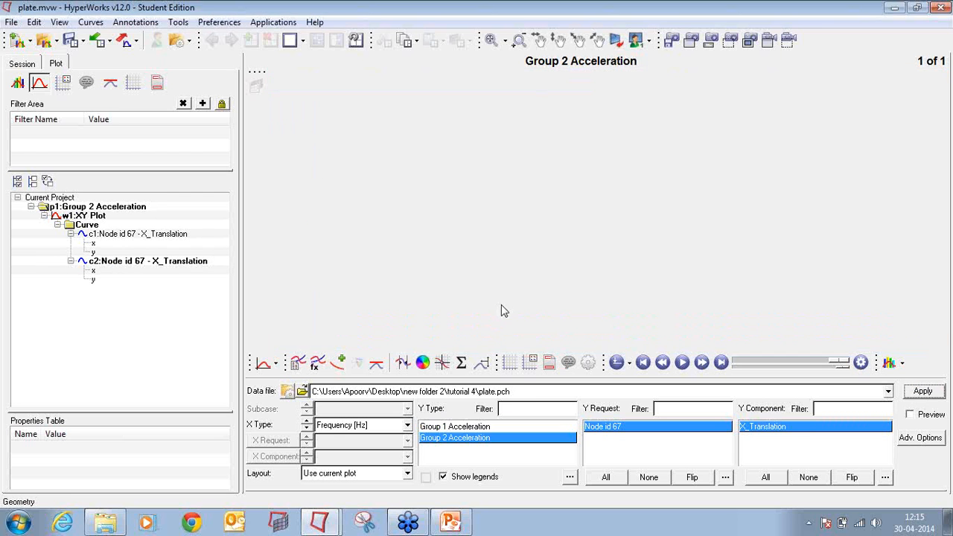
{"action": "left_click", "coordinate": [318, 523]}
{"action": "left_click", "coordinate": [298, 465]}
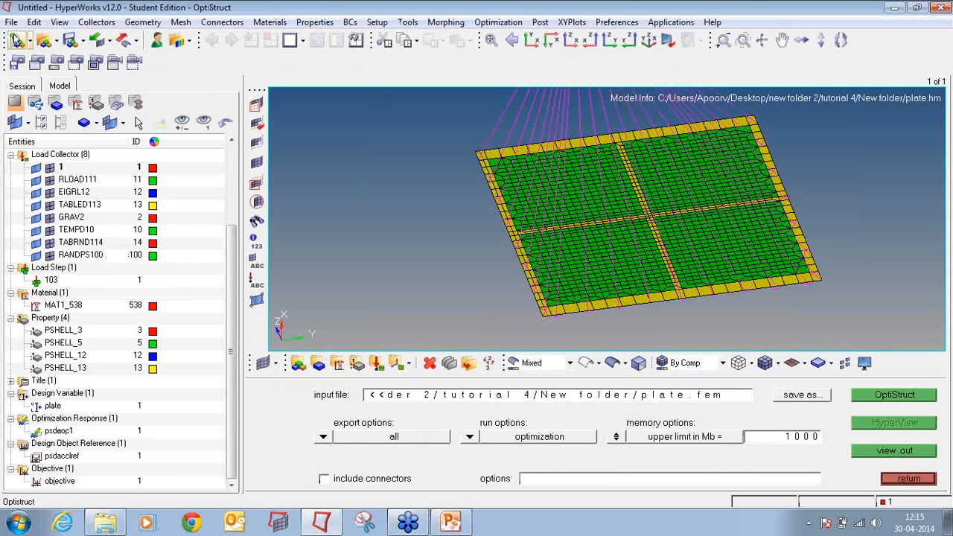
{"action": "left_click", "coordinate": [15, 38]}
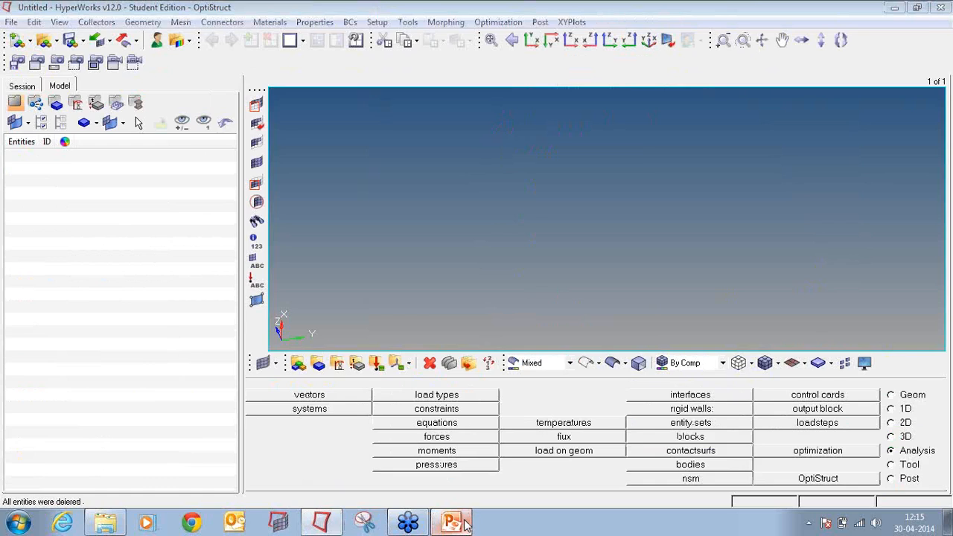
Step: Switch to the PowerPoint presentation and review the OS-3100 slider suspension problem statement
{"action": "left_click", "coordinate": [453, 523]}
{"action": "left_click", "coordinate": [810, 495]}
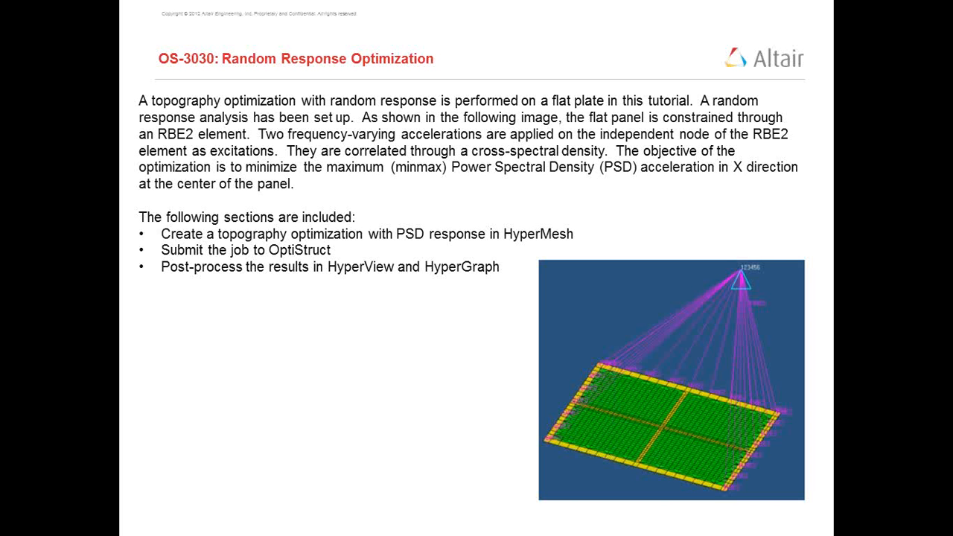
{"action": "key", "text": "Right"}
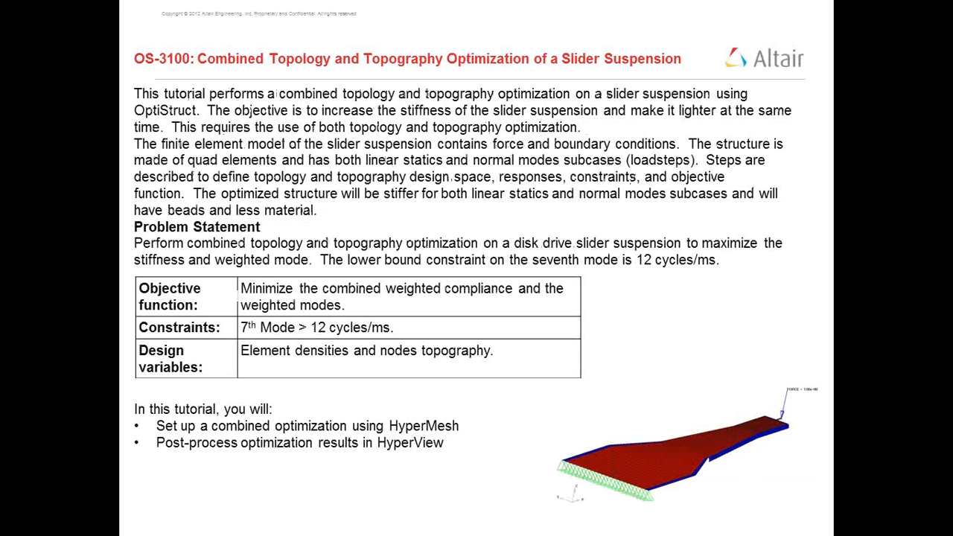
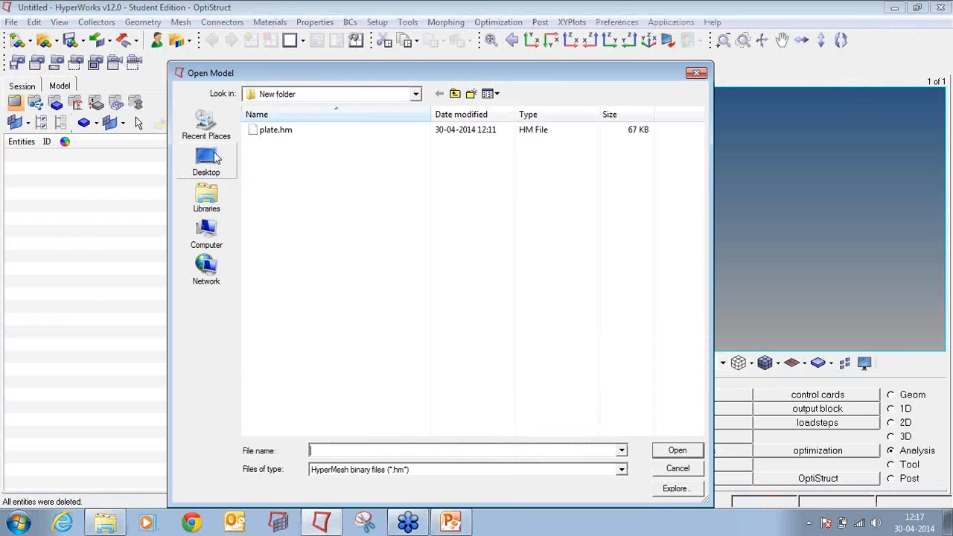
{"action": "left_click", "coordinate": [213, 173]}
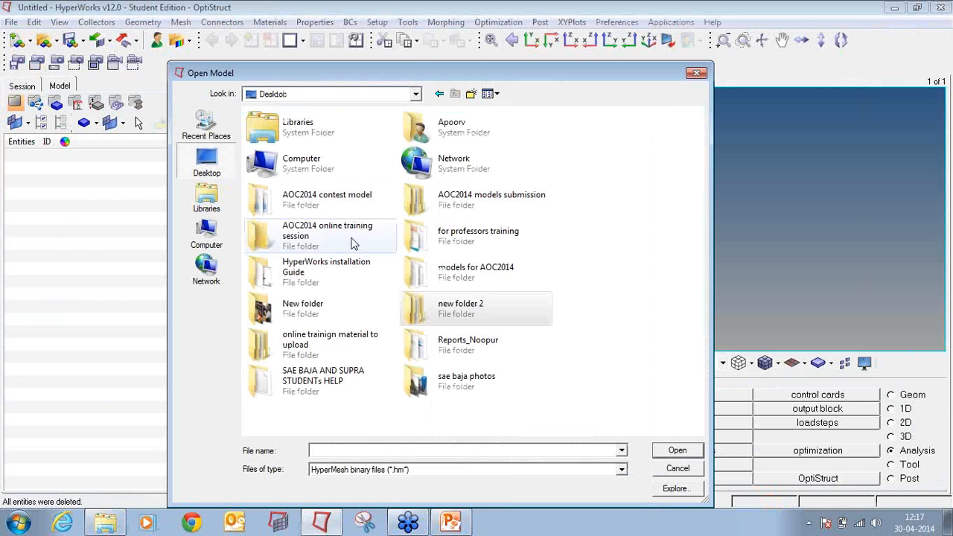
{"action": "double_click", "coordinate": [350, 238]}
{"action": "double_click", "coordinate": [347, 225]}
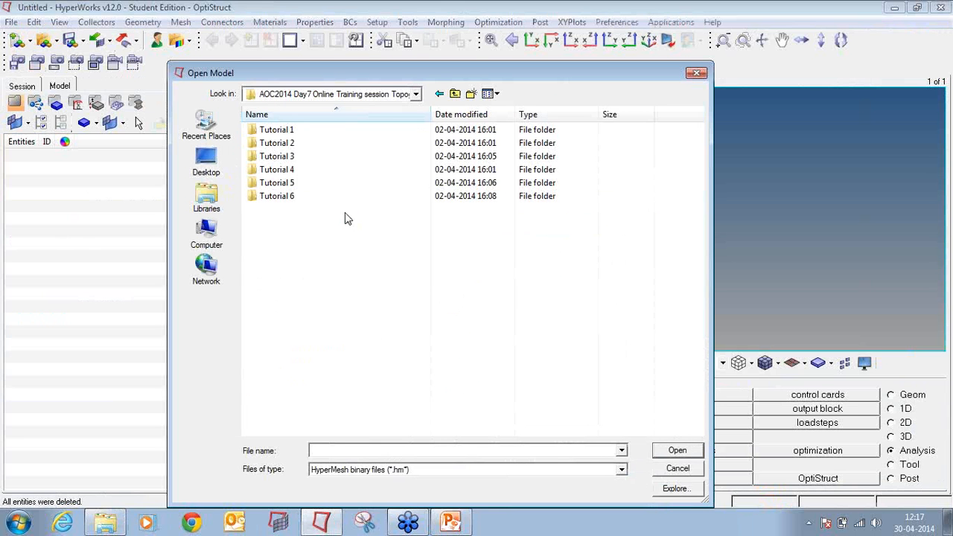
{"action": "double_click", "coordinate": [335, 174]}
{"action": "left_click", "coordinate": [454, 94]}
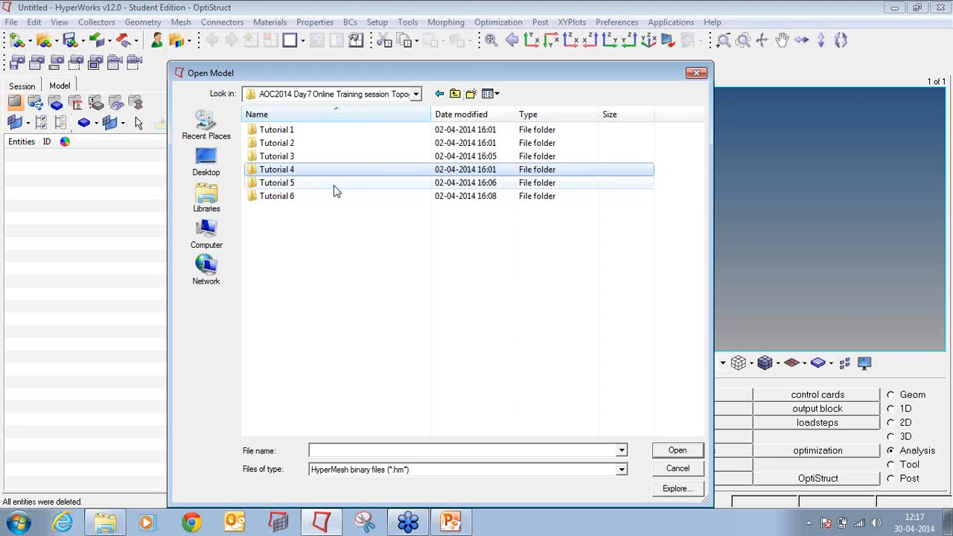
{"action": "double_click", "coordinate": [335, 184]}
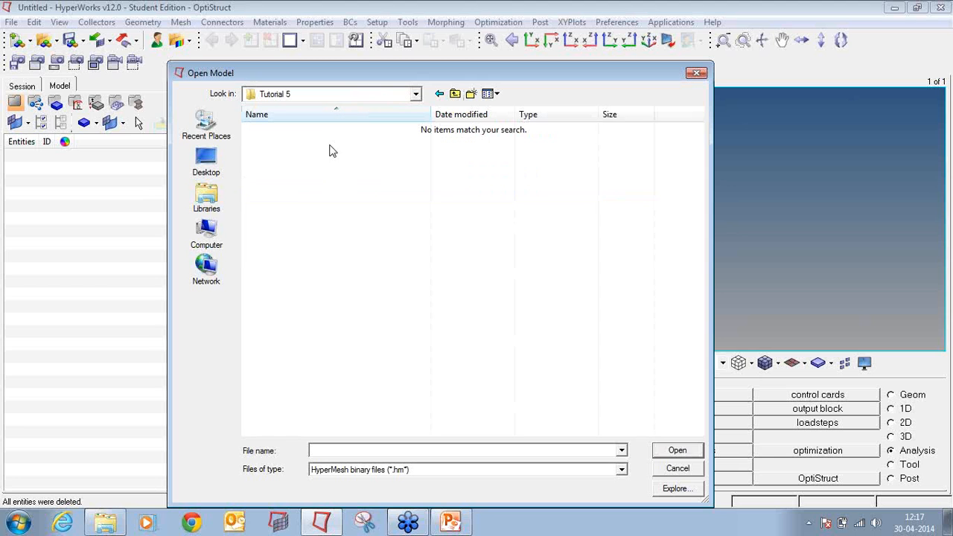
{"action": "left_click", "coordinate": [674, 473]}
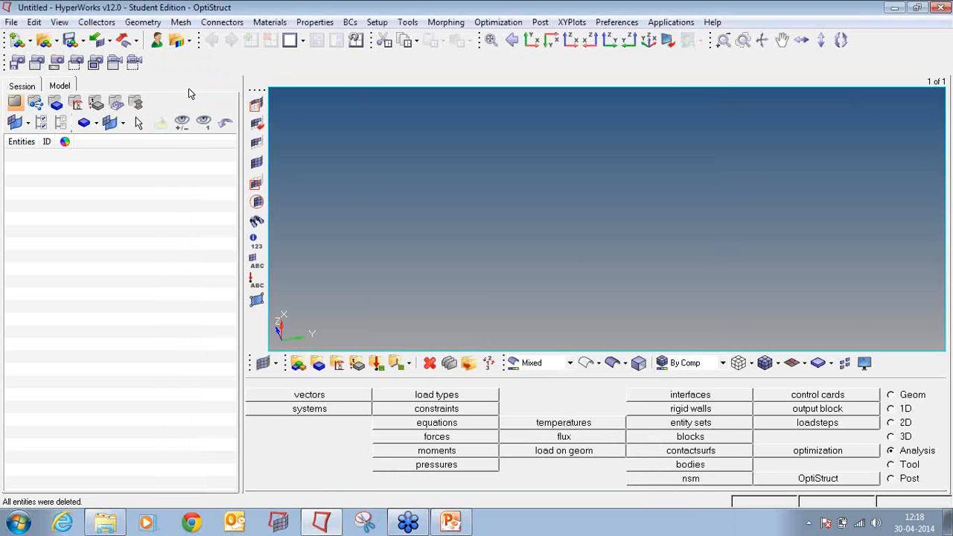
Step: Import the OptiStruct file combined.fem from the Tutorial 5 folder and dismiss the import settings
{"action": "left_click", "coordinate": [103, 42]}
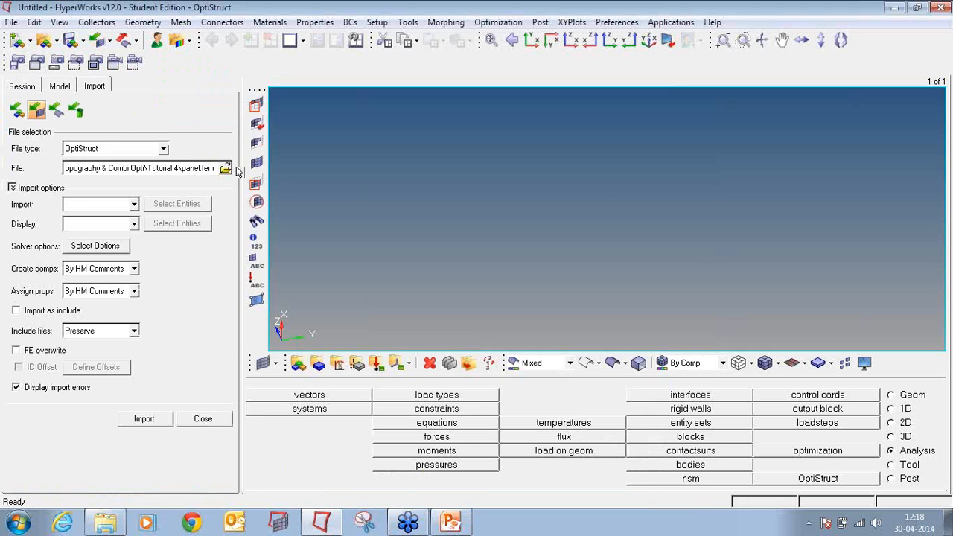
{"action": "left_click", "coordinate": [234, 170]}
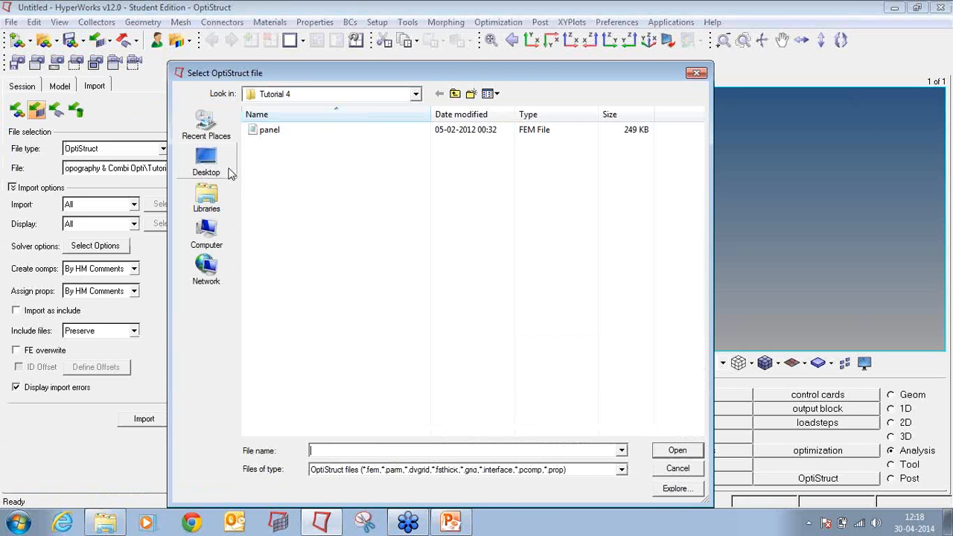
{"action": "left_click", "coordinate": [455, 94]}
{"action": "double_click", "coordinate": [351, 183]}
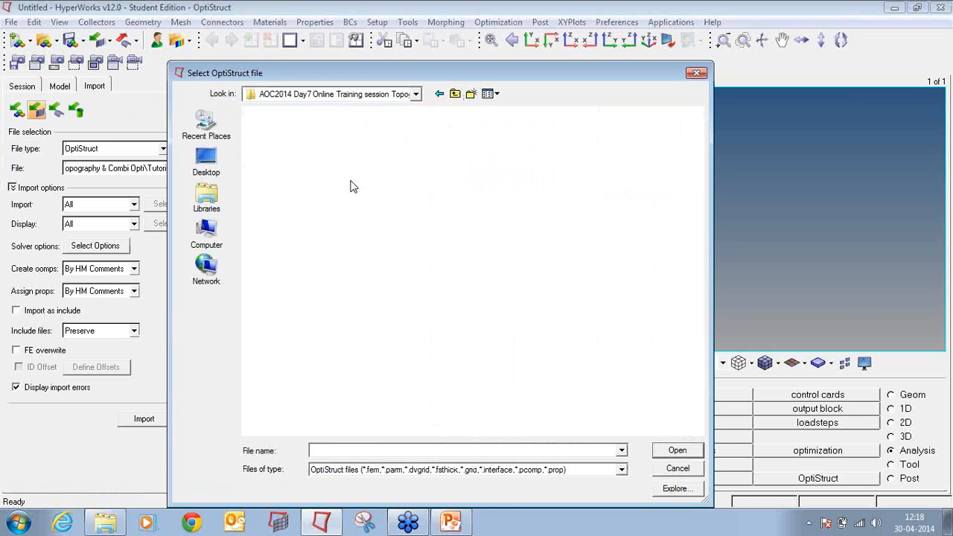
{"action": "double_click", "coordinate": [351, 132]}
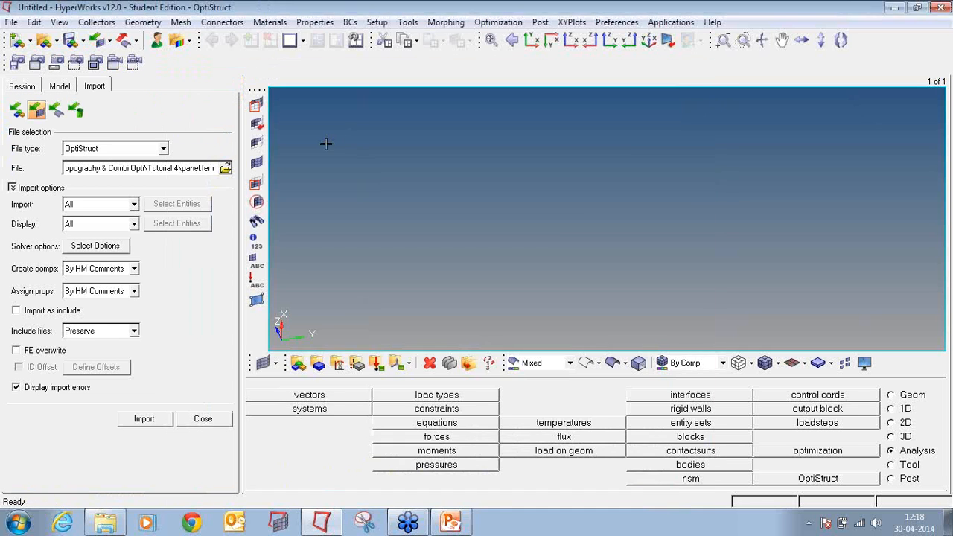
{"action": "left_click", "coordinate": [144, 419]}
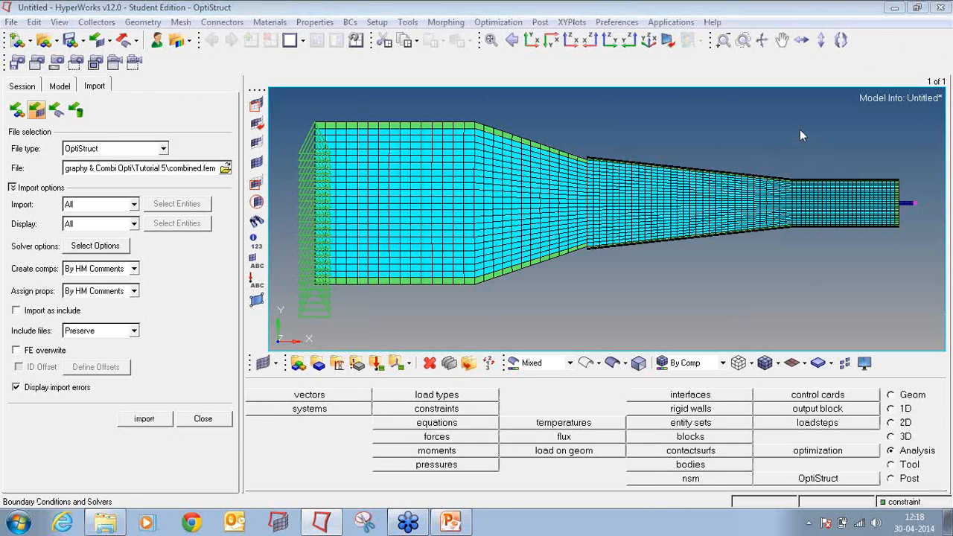
{"action": "left_click", "coordinate": [891, 465]}
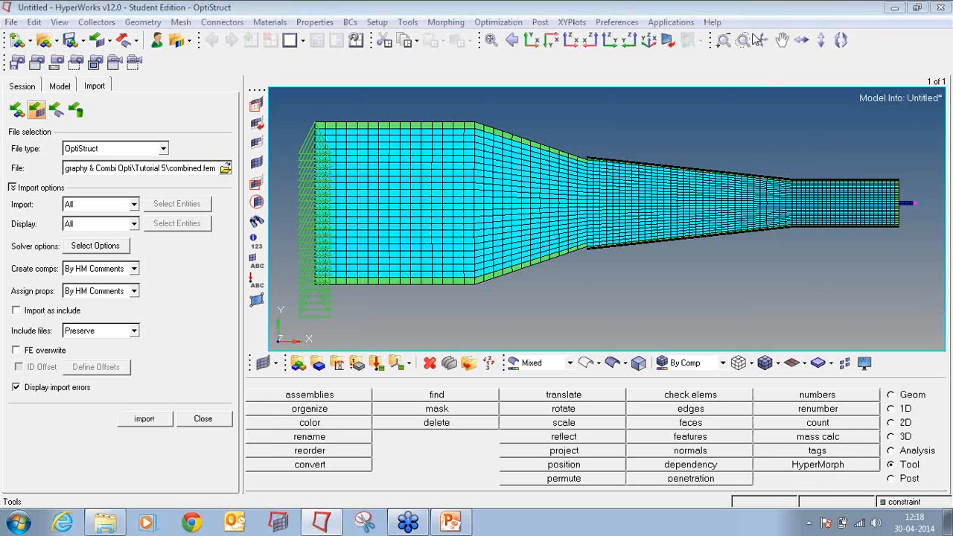
{"action": "left_click", "coordinate": [187, 422]}
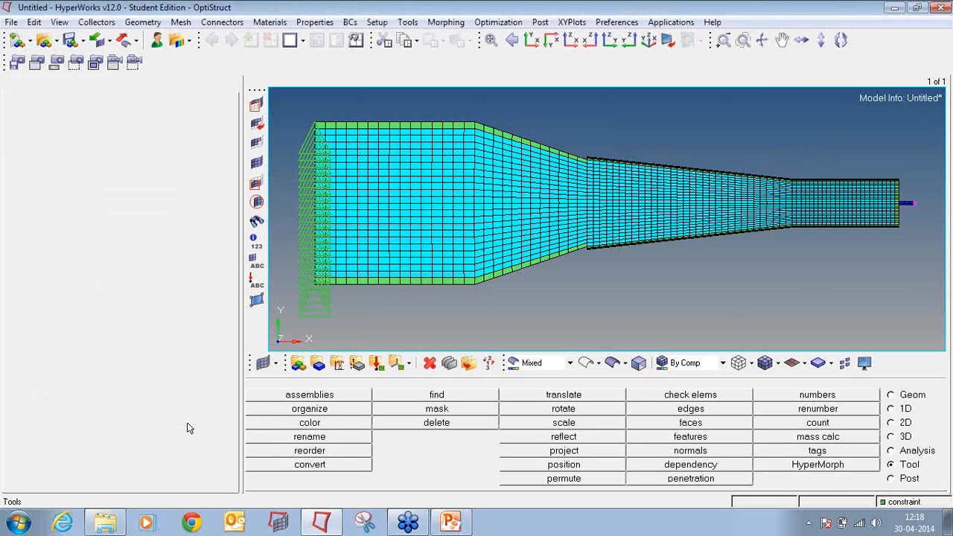
Step: Expand the components, load collectors, load steps, materials and properties of the imported model to review them
{"action": "left_click", "coordinate": [11, 179]}
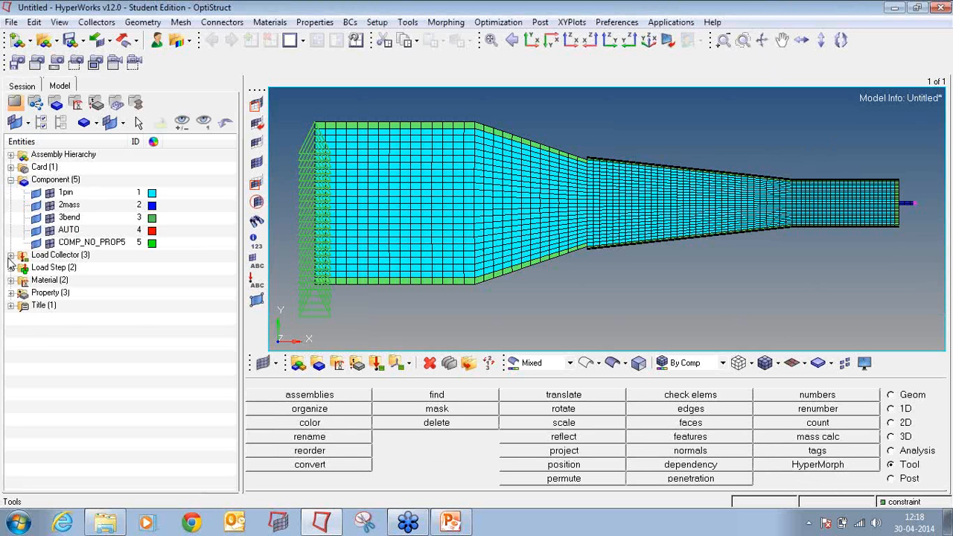
{"action": "left_click", "coordinate": [10, 254]}
{"action": "left_click", "coordinate": [11, 306]}
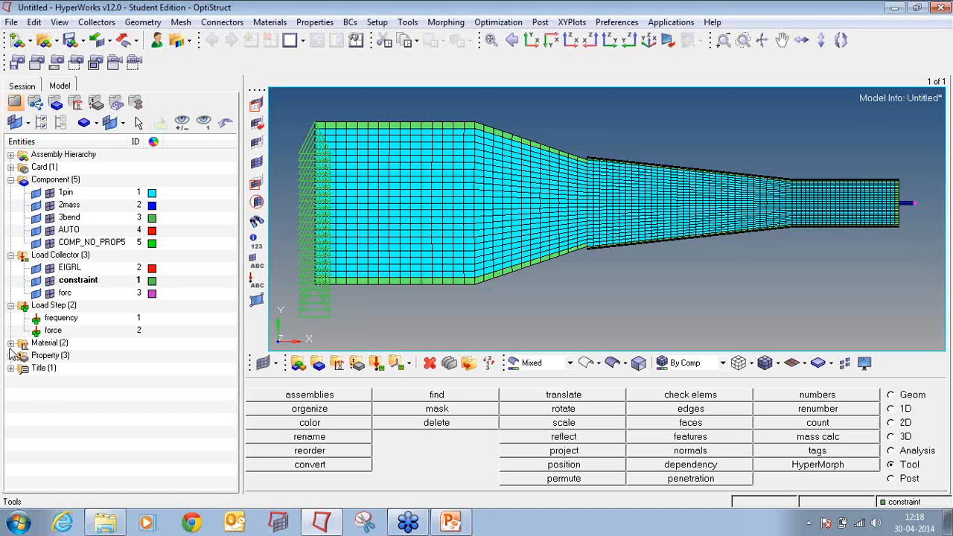
{"action": "left_click", "coordinate": [10, 343]}
{"action": "left_click", "coordinate": [11, 343]}
{"action": "left_click", "coordinate": [11, 355]}
{"action": "left_click", "coordinate": [10, 342]}
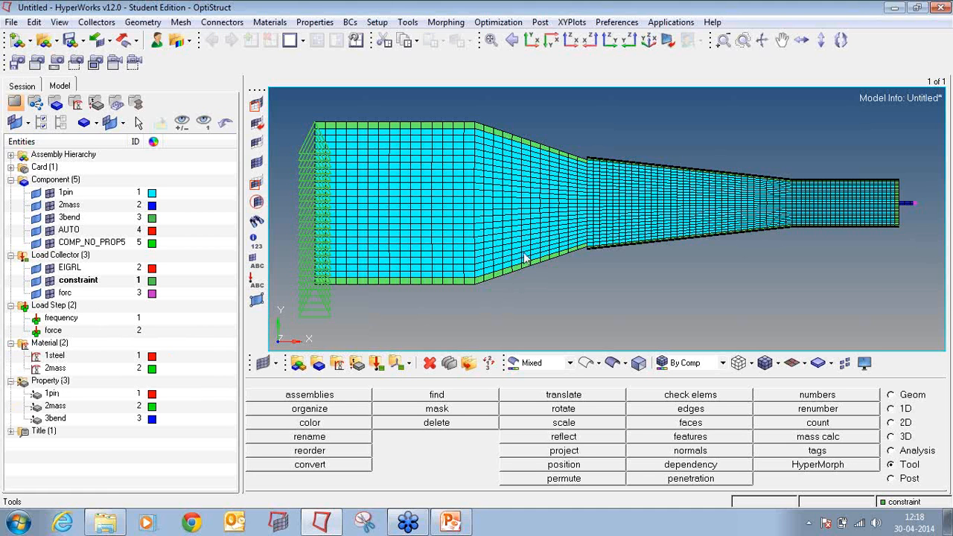
Step: Turn on the load labels and examine the suspension's force and constraints in oblique views
{"action": "left_click_drag", "start_coordinate": [534, 276], "coordinate": [288, 243], "text": "ctrl"}
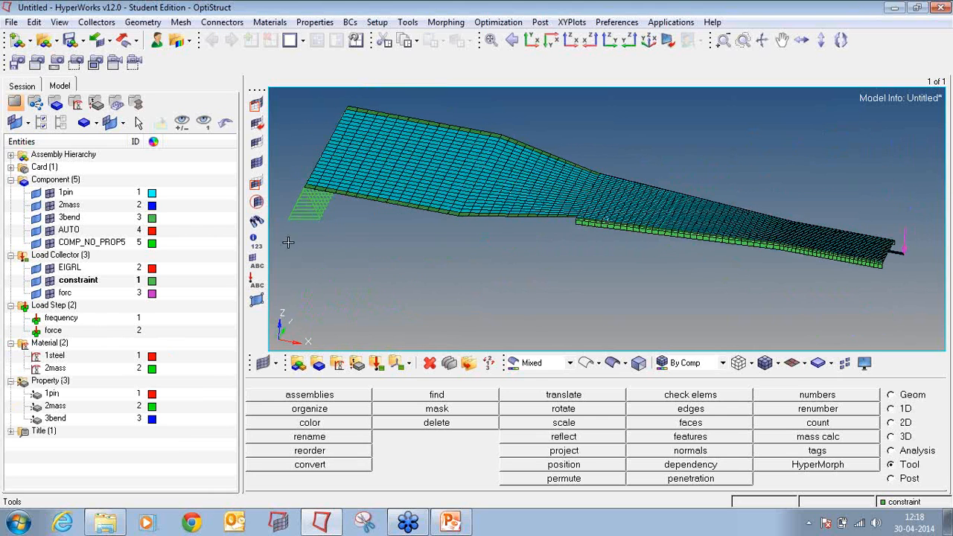
{"action": "left_click", "coordinate": [256, 280]}
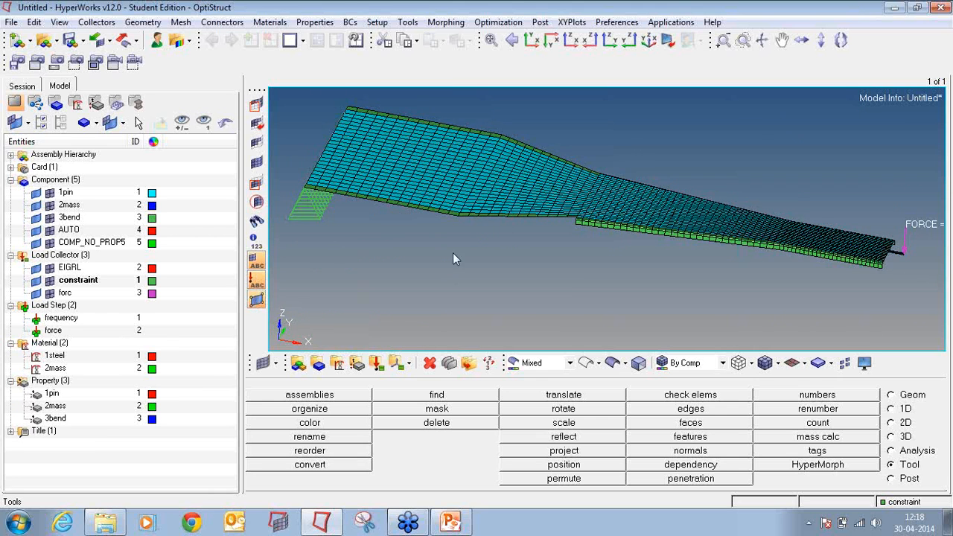
{"action": "left_click_drag", "start_coordinate": [454, 258], "coordinate": [610, 216], "text": "ctrl"}
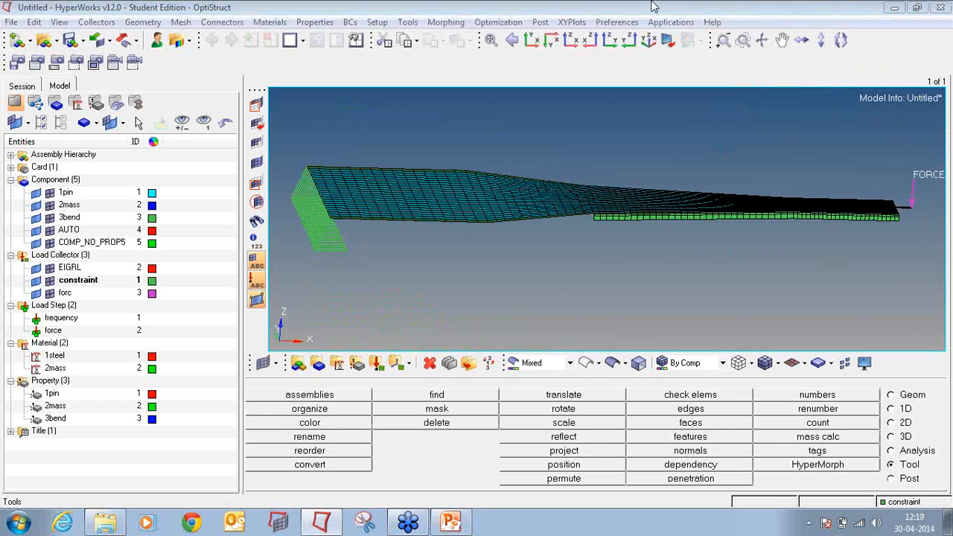
Step: Create a topology design variable named topology for the 1pin property with type PSHELL
{"action": "left_click", "coordinate": [913, 452]}
{"action": "left_click", "coordinate": [814, 452]}
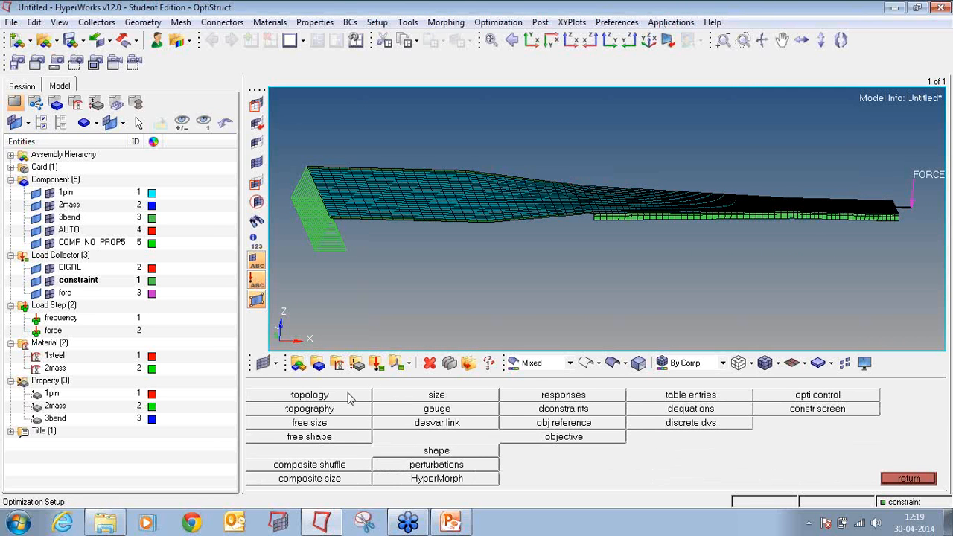
{"action": "left_click", "coordinate": [310, 395]}
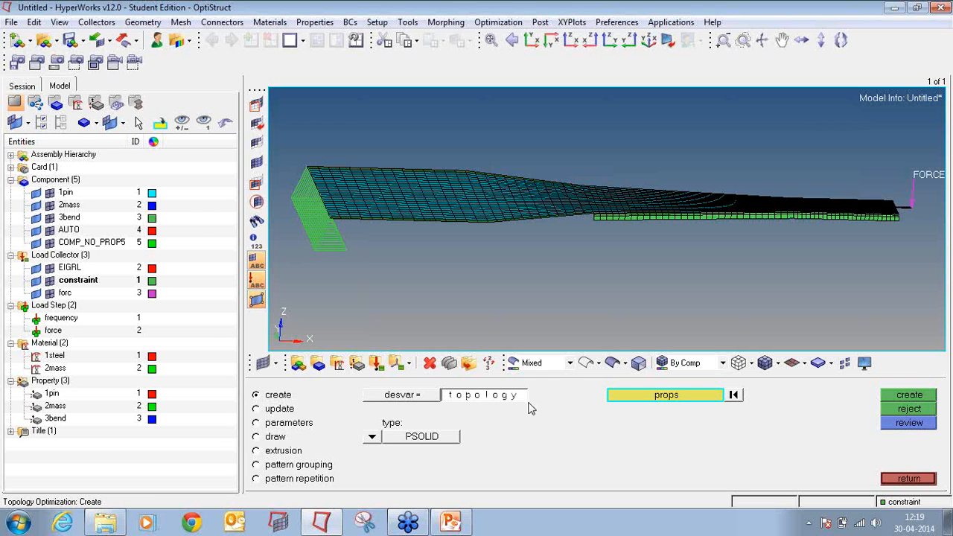
{"action": "left_click", "coordinate": [622, 398]}
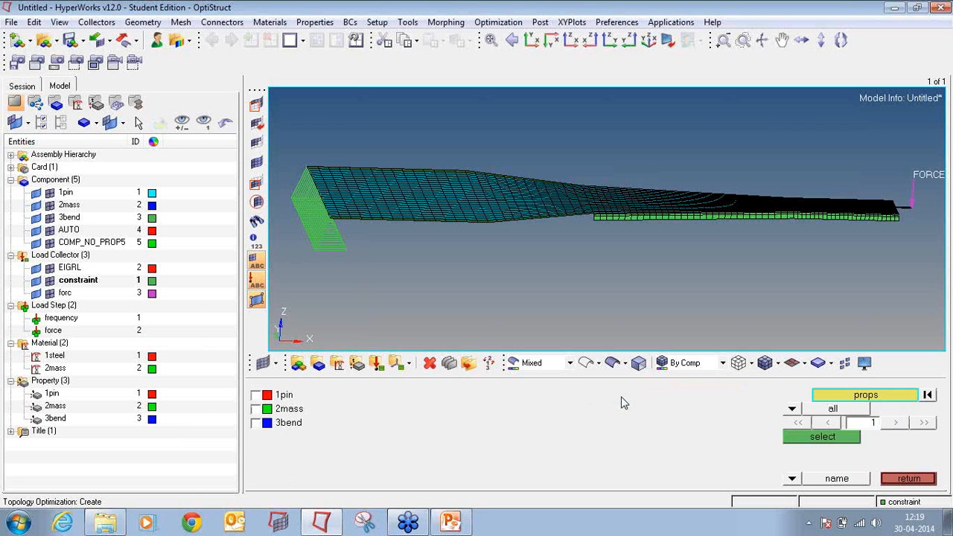
{"action": "left_click", "coordinate": [275, 398]}
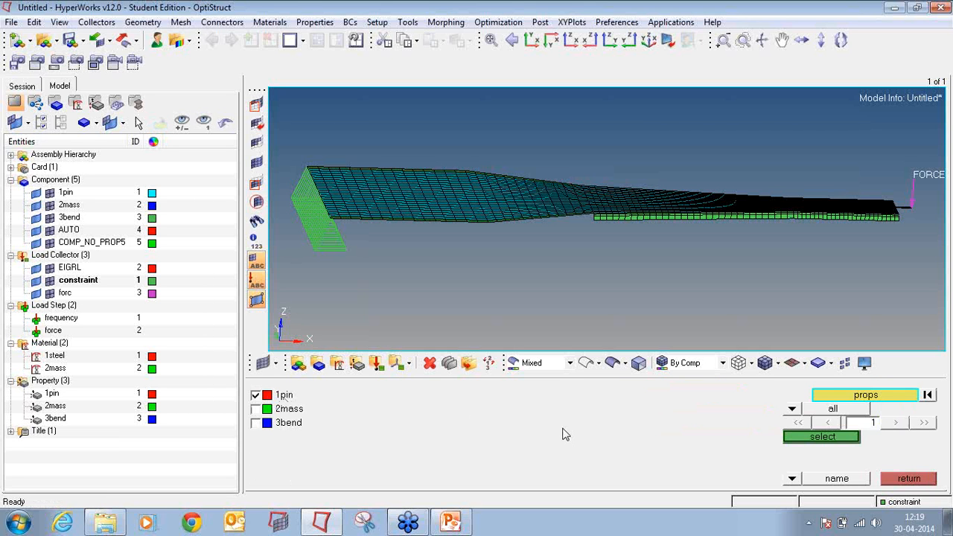
{"action": "left_click", "coordinate": [796, 438]}
{"action": "left_click", "coordinate": [372, 439]}
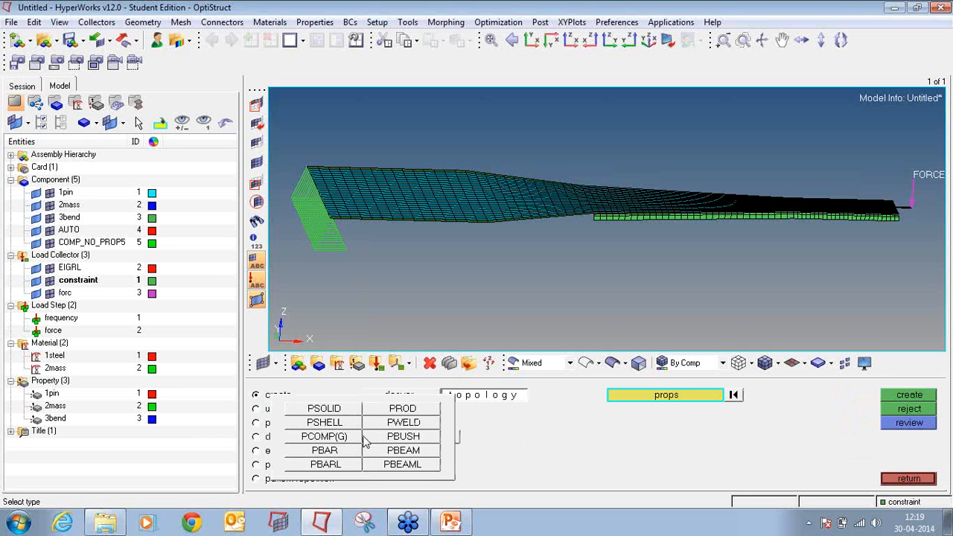
{"action": "left_click", "coordinate": [325, 422]}
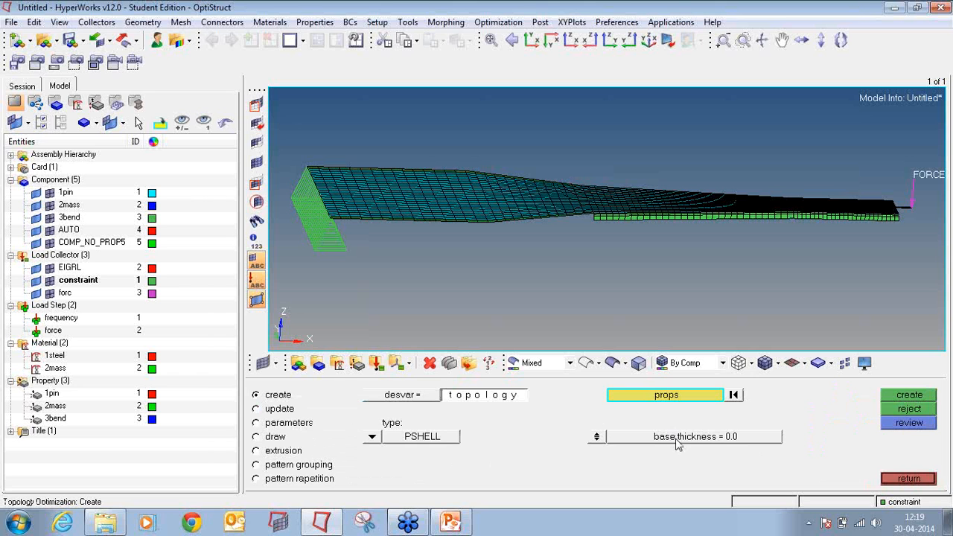
{"action": "left_click", "coordinate": [899, 396]}
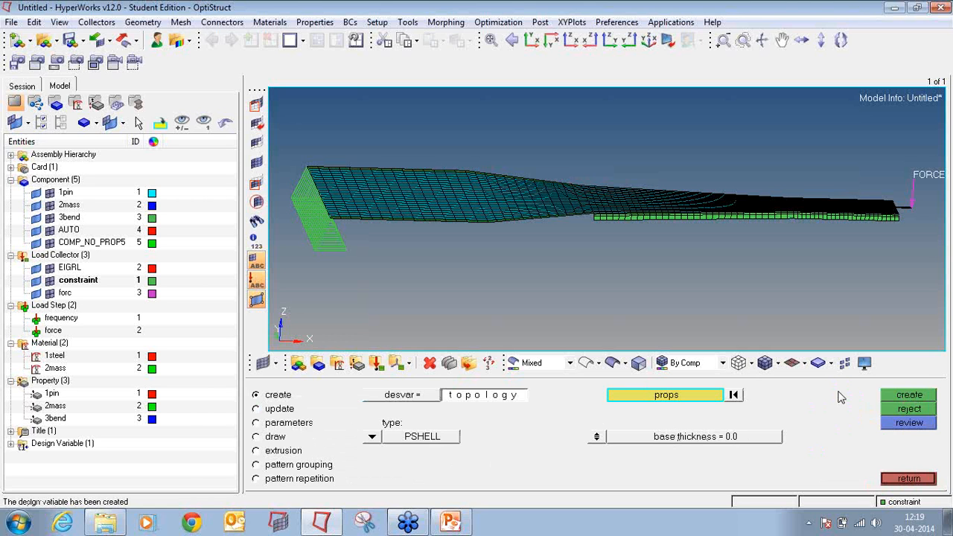
Step: Create a second PSHELL topology design variable named bend for the 3bend property
{"action": "left_click", "coordinate": [512, 396]}
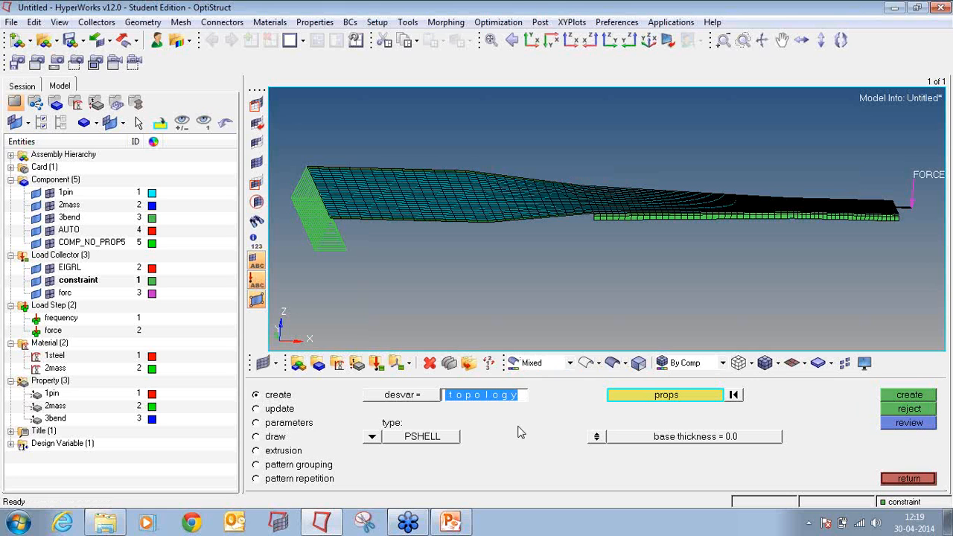
{"action": "type", "text": "beh"}
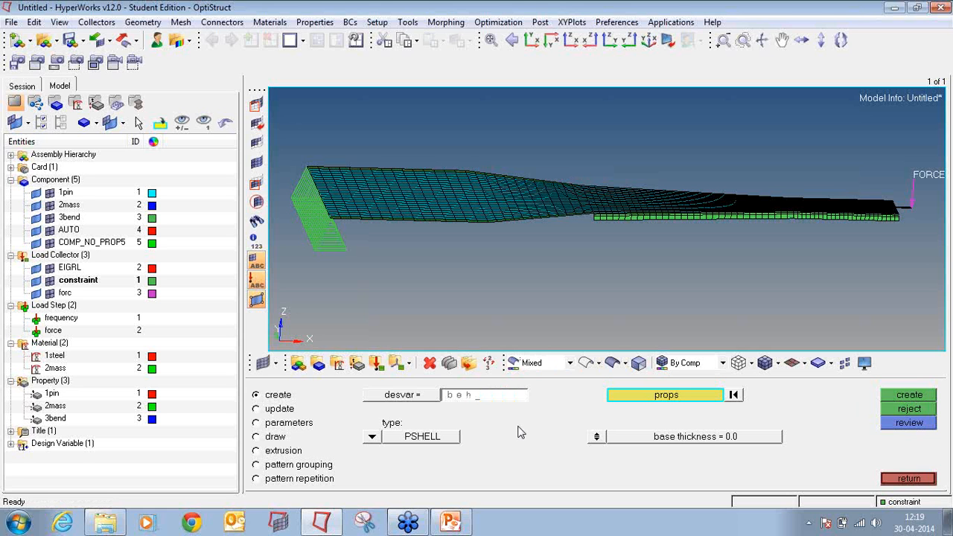
{"action": "left_click", "coordinate": [628, 396]}
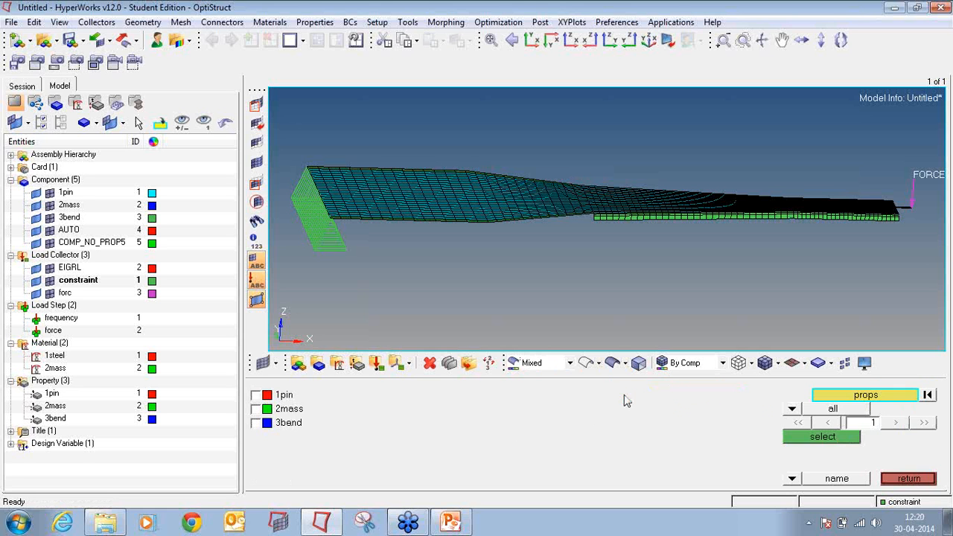
{"action": "left_click", "coordinate": [289, 425]}
{"action": "left_click", "coordinate": [817, 438]}
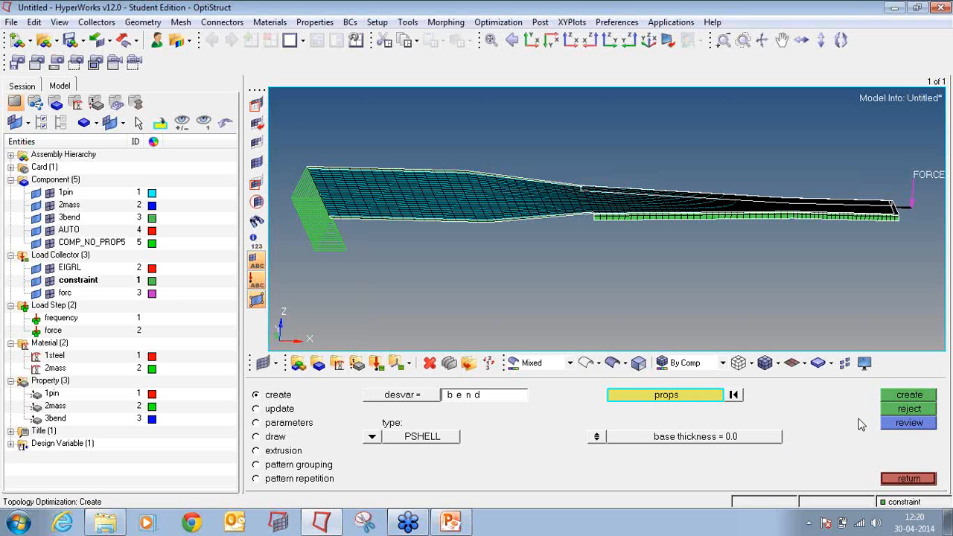
{"action": "left_click", "coordinate": [907, 397]}
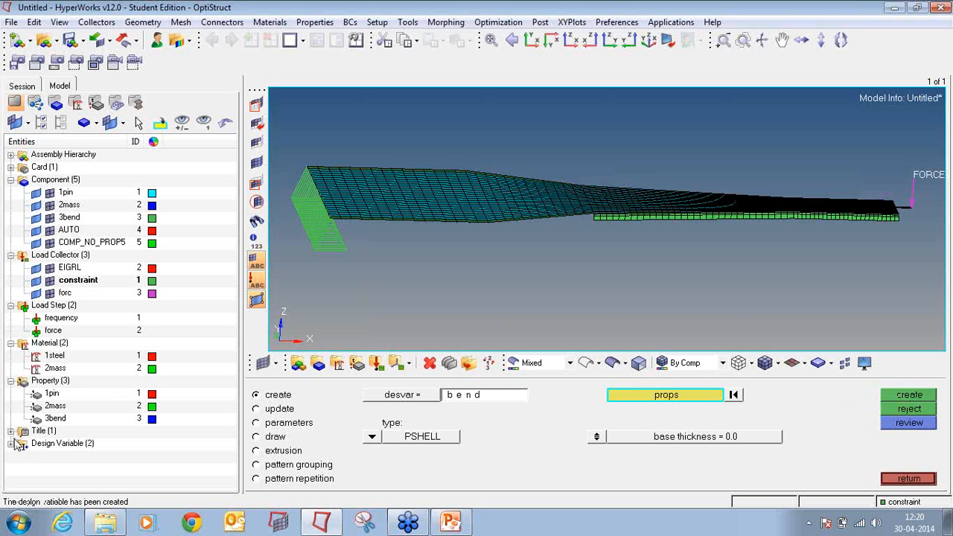
Step: Rename the topology design variable as pin and leave the topology setup
{"action": "right_click", "coordinate": [65, 457]}
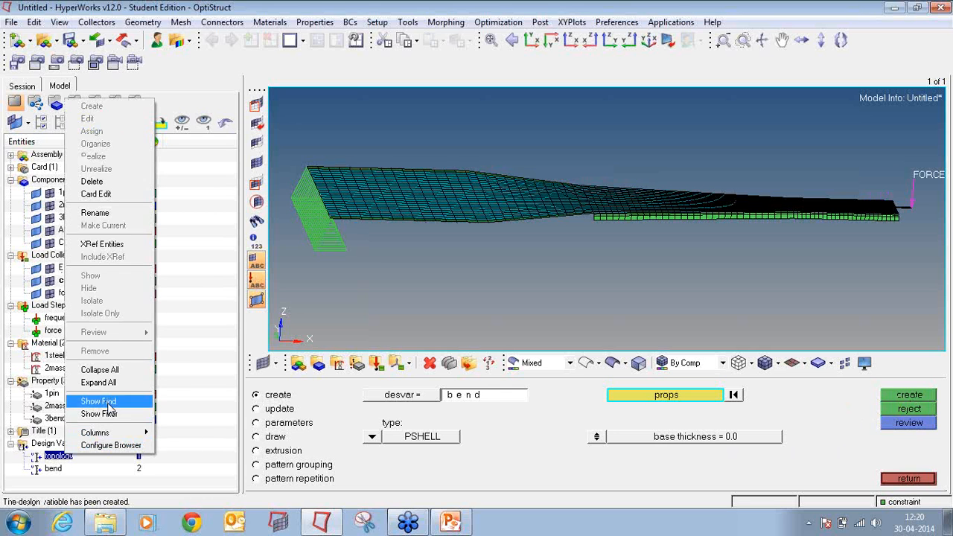
{"action": "left_click", "coordinate": [119, 214]}
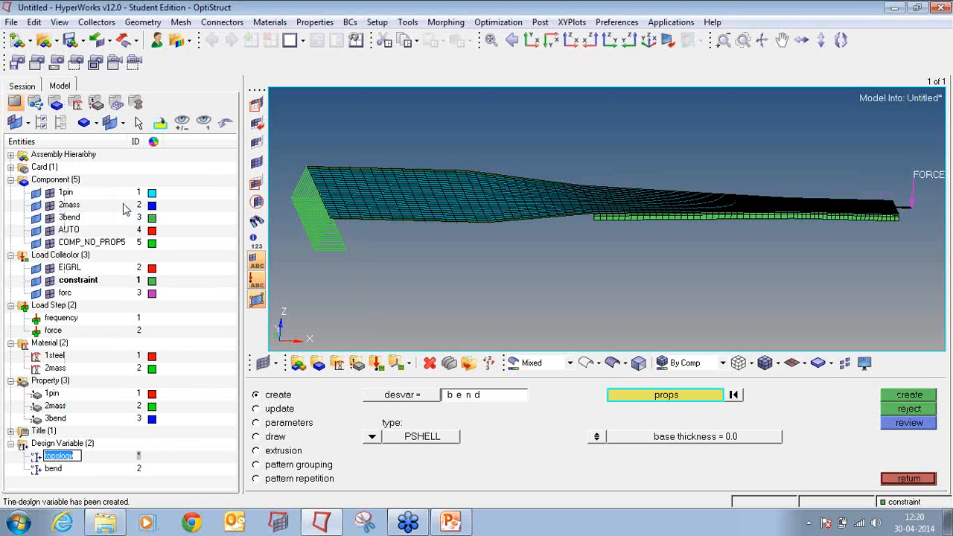
{"action": "type", "text": "pin"}
{"action": "key", "text": "Return"}
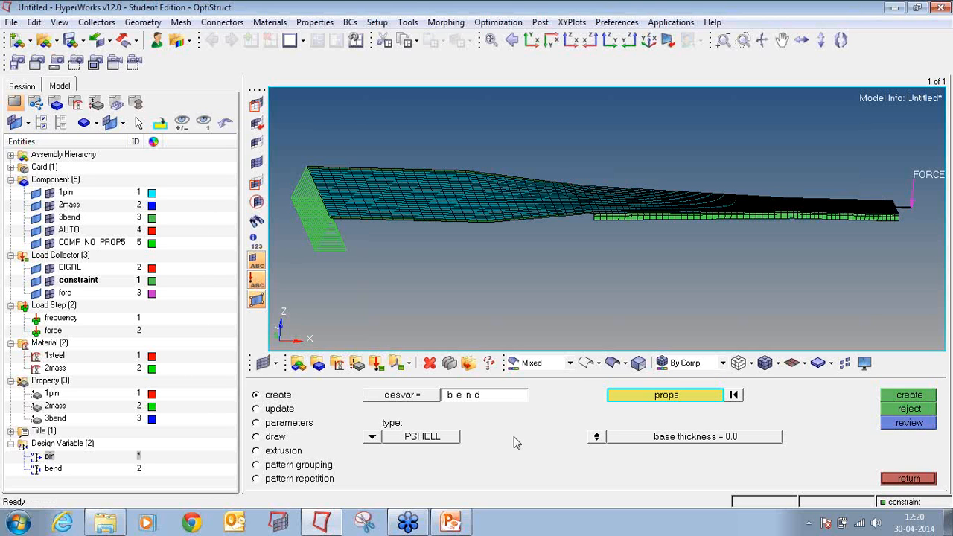
{"action": "left_click", "coordinate": [909, 479]}
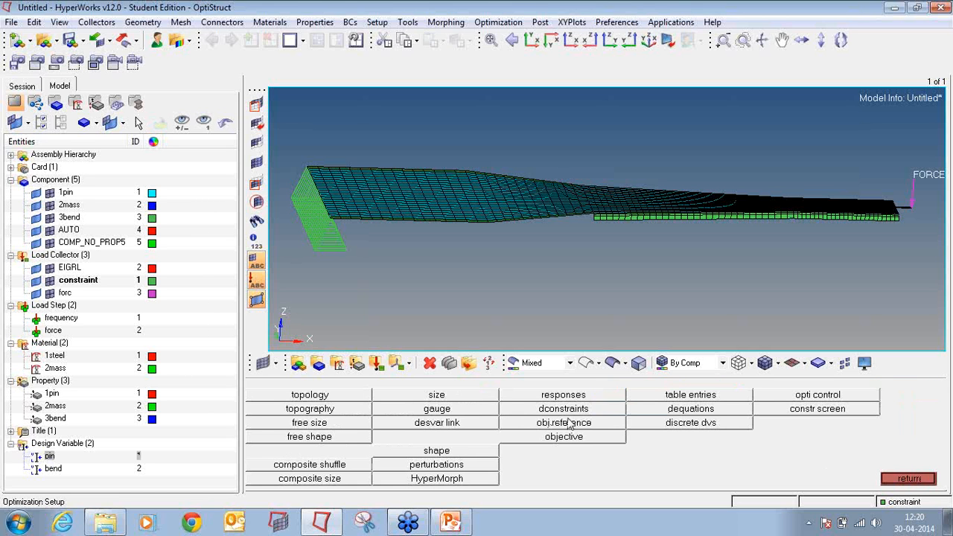
Step: Create a topography design variable named tpg for the 1pin and 3bend properties
{"action": "left_click", "coordinate": [314, 411]}
{"action": "left_click", "coordinate": [287, 399]}
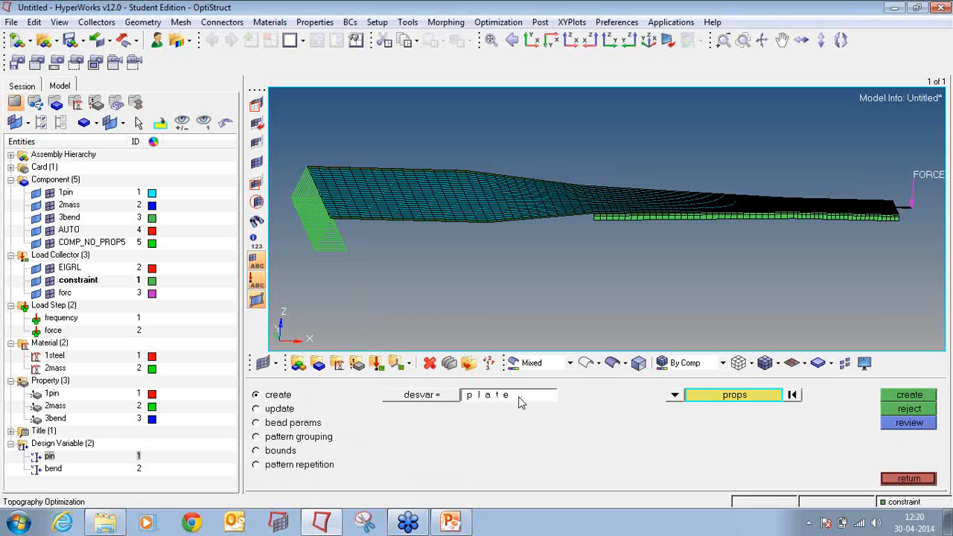
{"action": "left_click", "coordinate": [527, 401]}
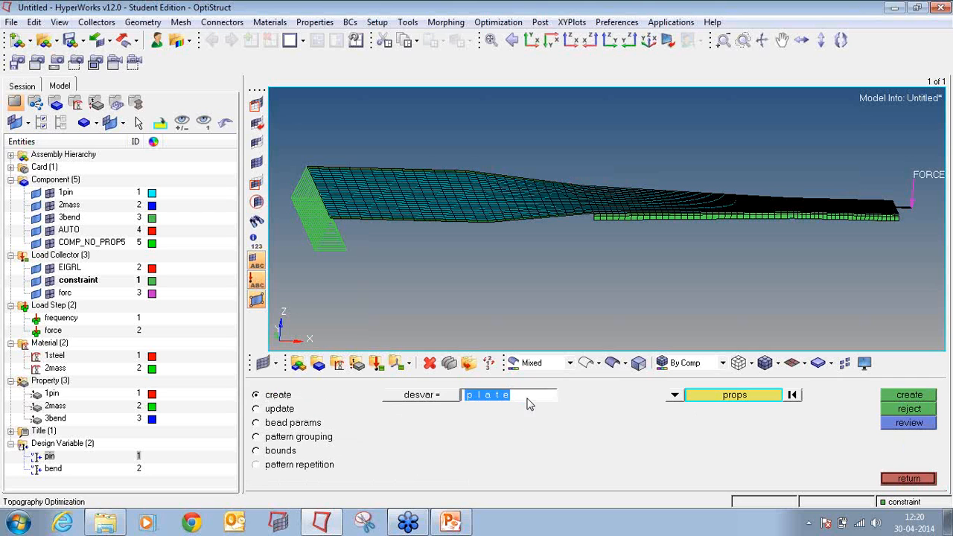
{"action": "type", "text": "t"}
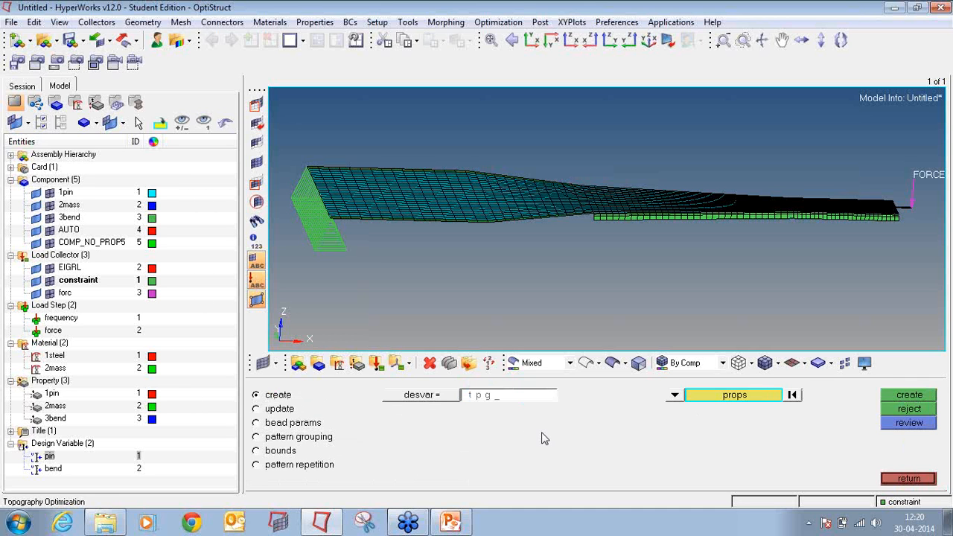
{"action": "type", "text": "pg"}
{"action": "key", "text": "Return"}
{"action": "left_click", "coordinate": [735, 397]}
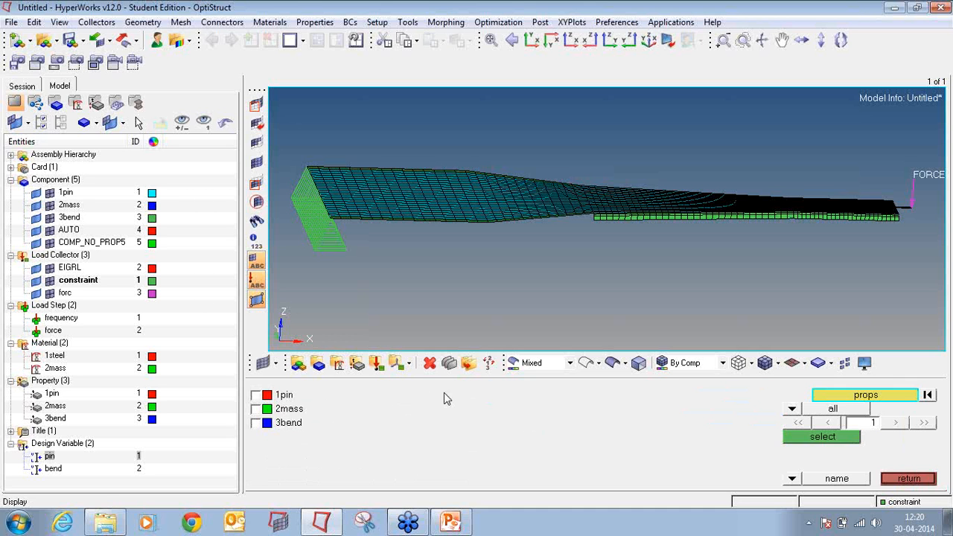
{"action": "left_click", "coordinate": [280, 397]}
{"action": "left_click", "coordinate": [275, 424]}
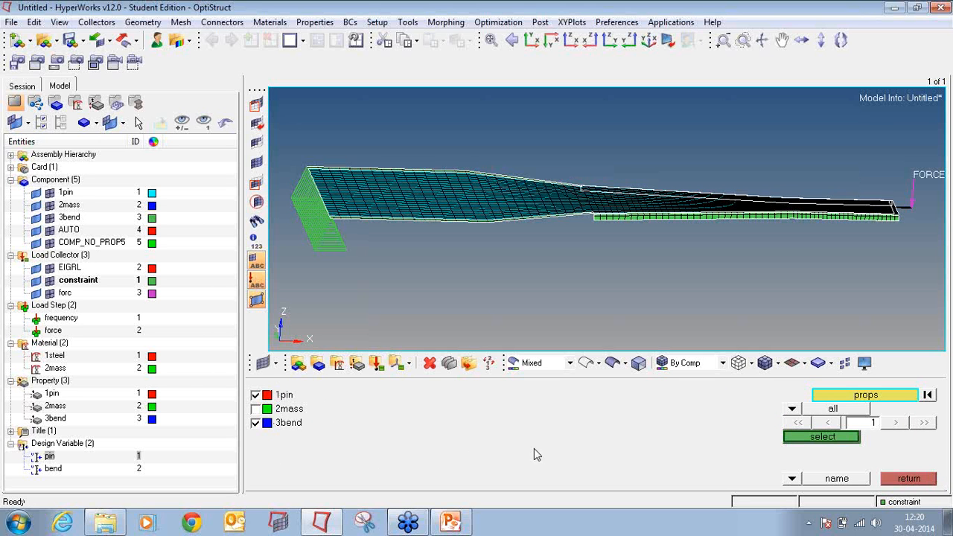
{"action": "left_click", "coordinate": [804, 438]}
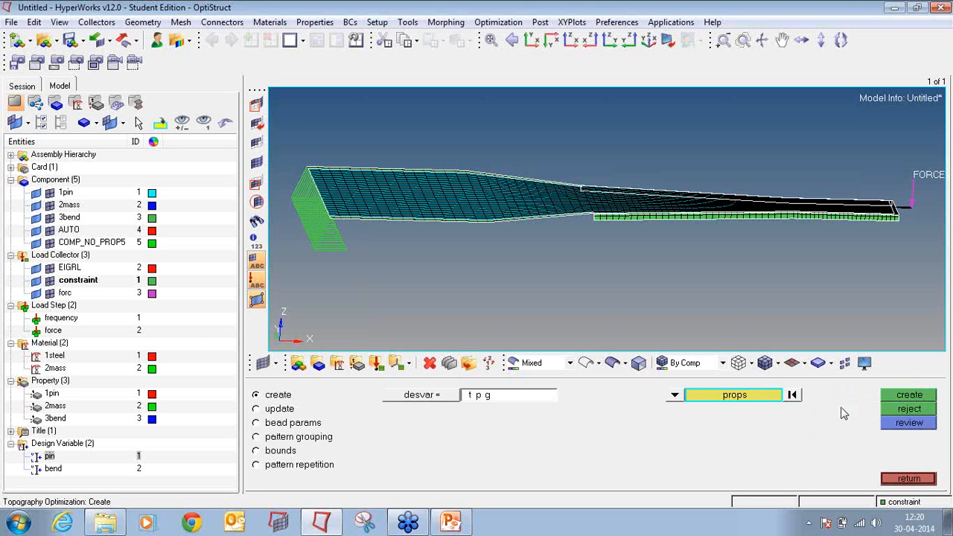
{"action": "left_click", "coordinate": [909, 396]}
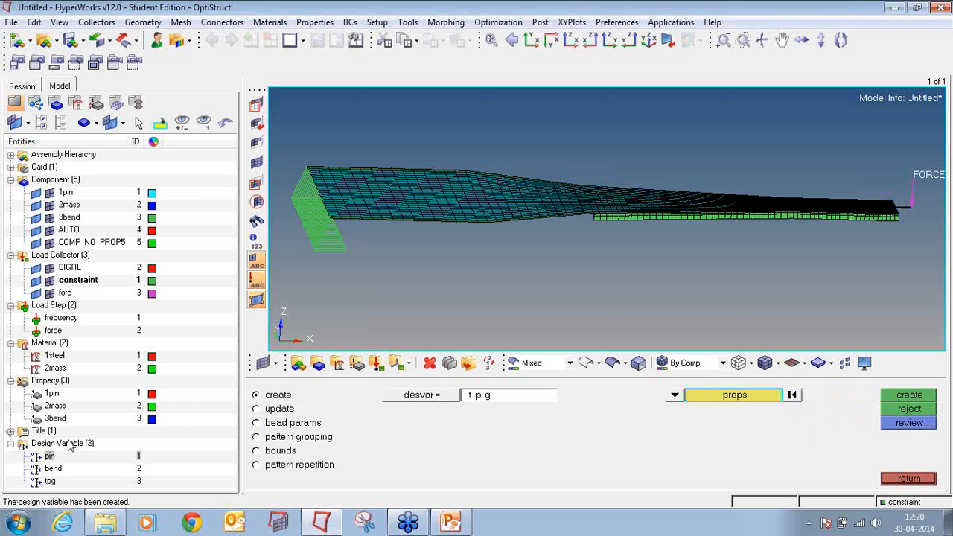
Step: Set tpg's bead parameters to minimum width 0.4, draw angle 60 and draw height 0.15
{"action": "left_click", "coordinate": [293, 425]}
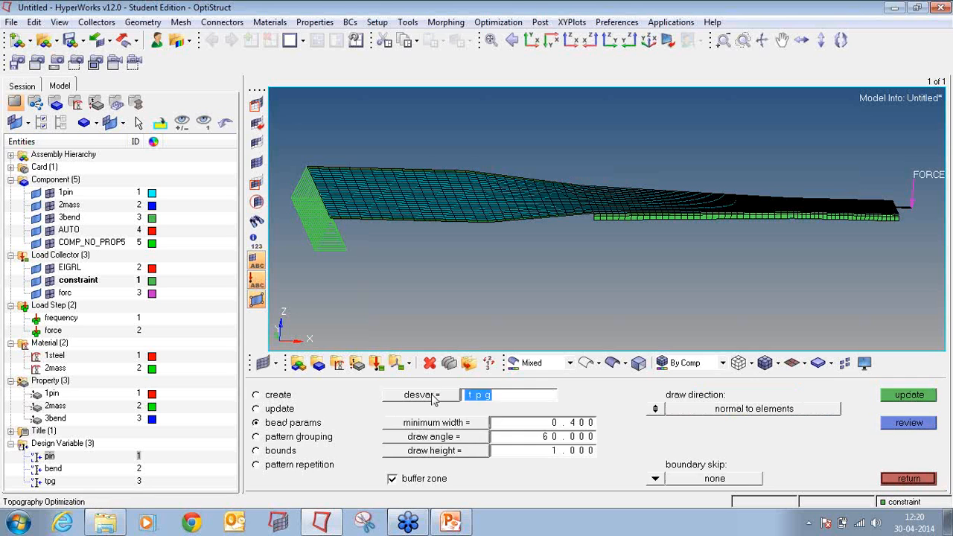
{"action": "left_click", "coordinate": [432, 395]}
{"action": "left_click", "coordinate": [294, 395]}
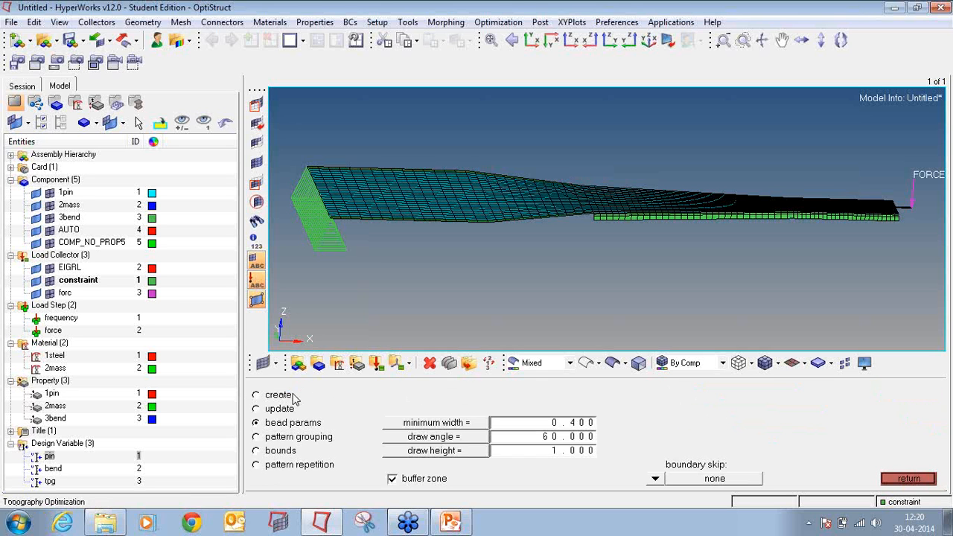
{"action": "left_click", "coordinate": [546, 423]}
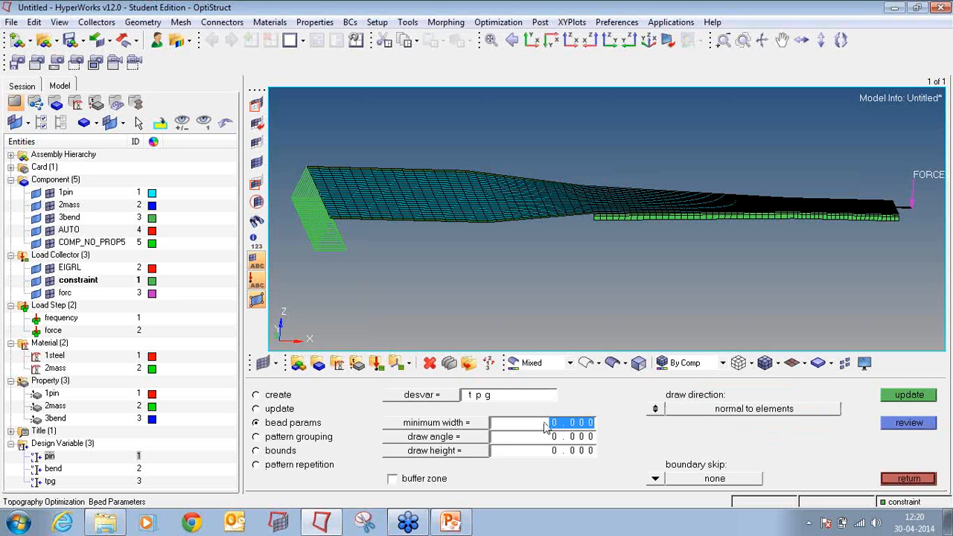
{"action": "type", "text": "0.4"}
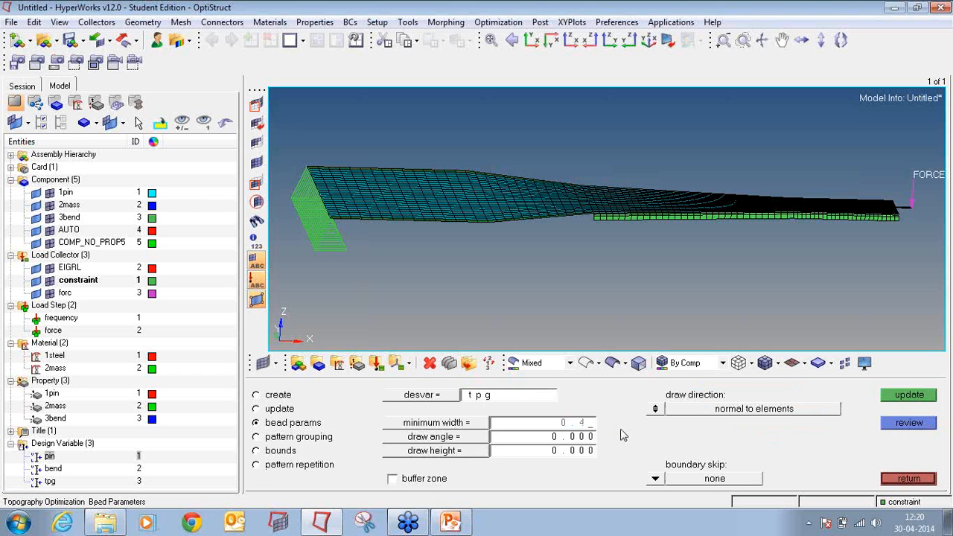
{"action": "key", "text": "Tab"}
{"action": "type", "text": "60"}
{"action": "key", "text": "Tab"}
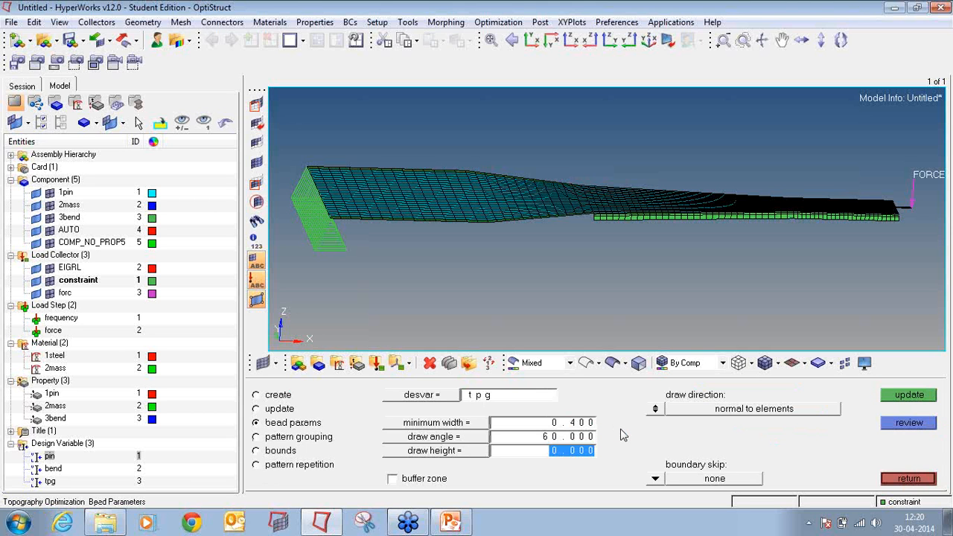
{"action": "type", "text": "0.15"}
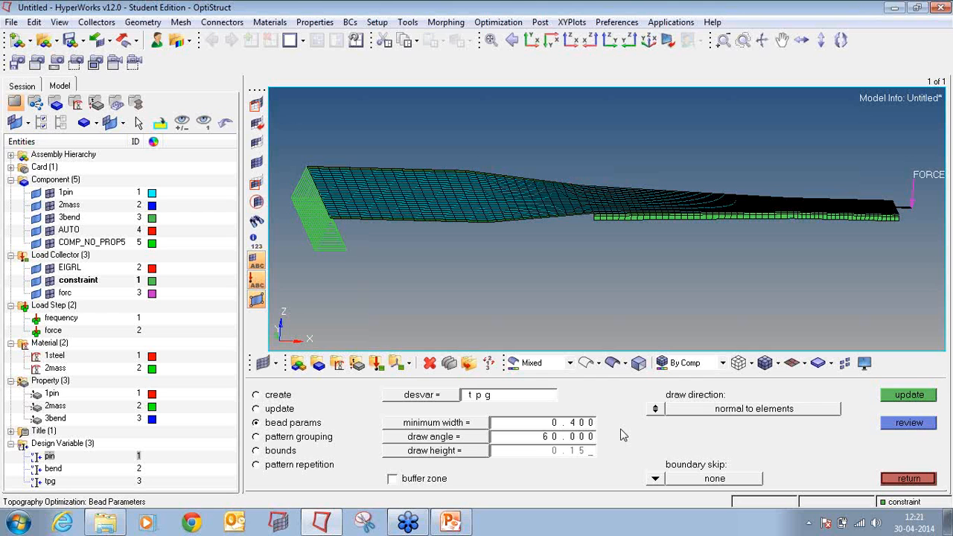
{"action": "key", "text": "Tab"}
Step: Enable the buffer zone, set the boundary skip to load & spc, and update the tpg design variable
{"action": "left_click", "coordinate": [401, 479]}
{"action": "left_click", "coordinate": [656, 480]}
{"action": "left_click", "coordinate": [646, 424]}
{"action": "left_click", "coordinate": [902, 400]}
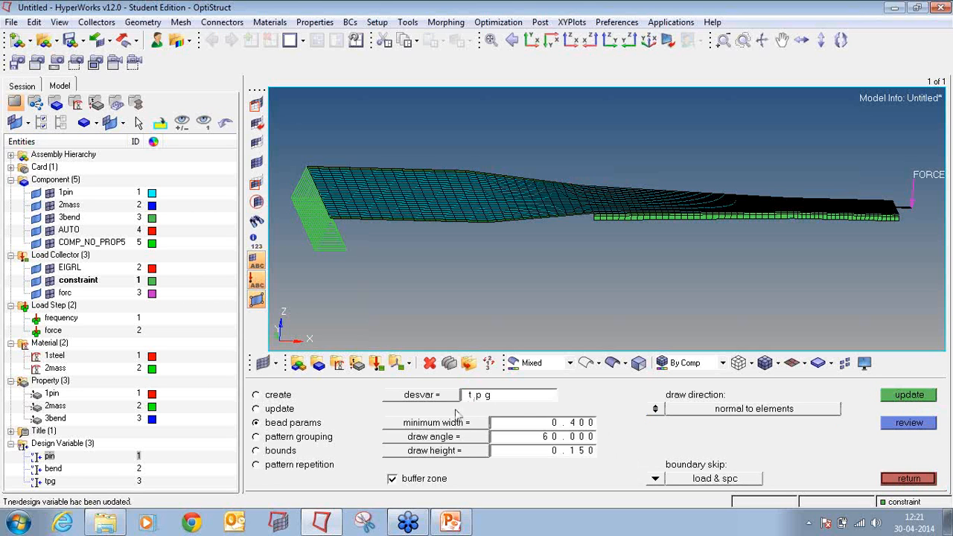
Step: Set tpg's pattern grouping to 1-pln sym, with the anchor and first points defined by nodes instead of coordinates
{"action": "left_click", "coordinate": [326, 439]}
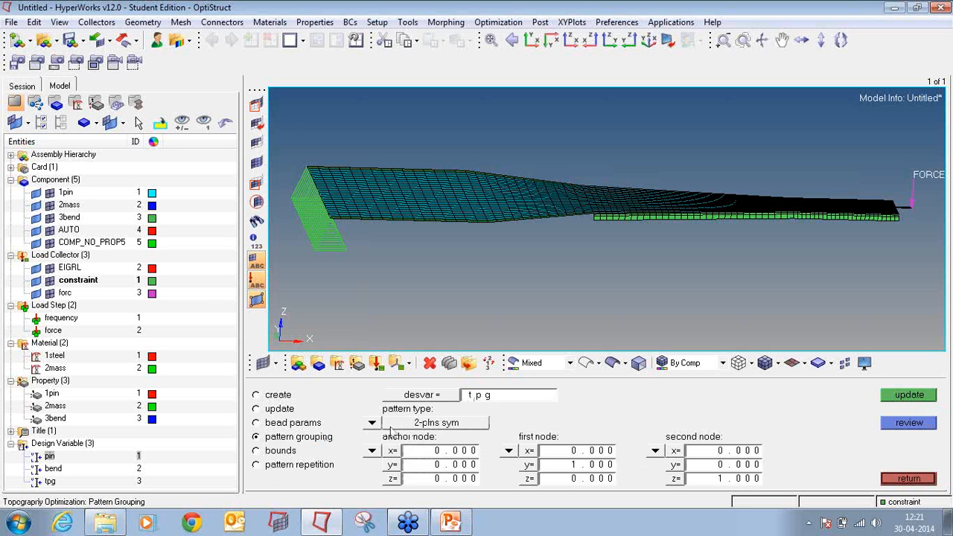
{"action": "left_click", "coordinate": [373, 423]}
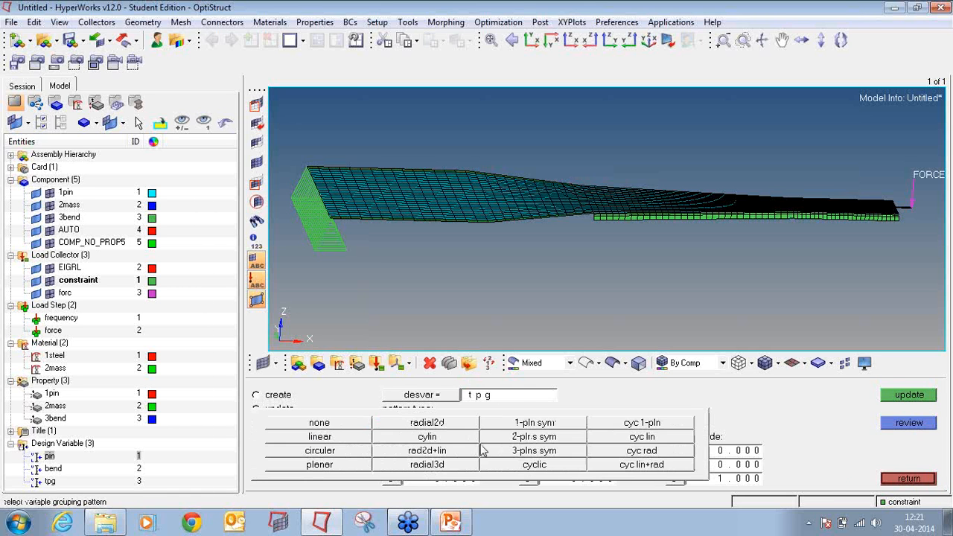
{"action": "left_click", "coordinate": [517, 424]}
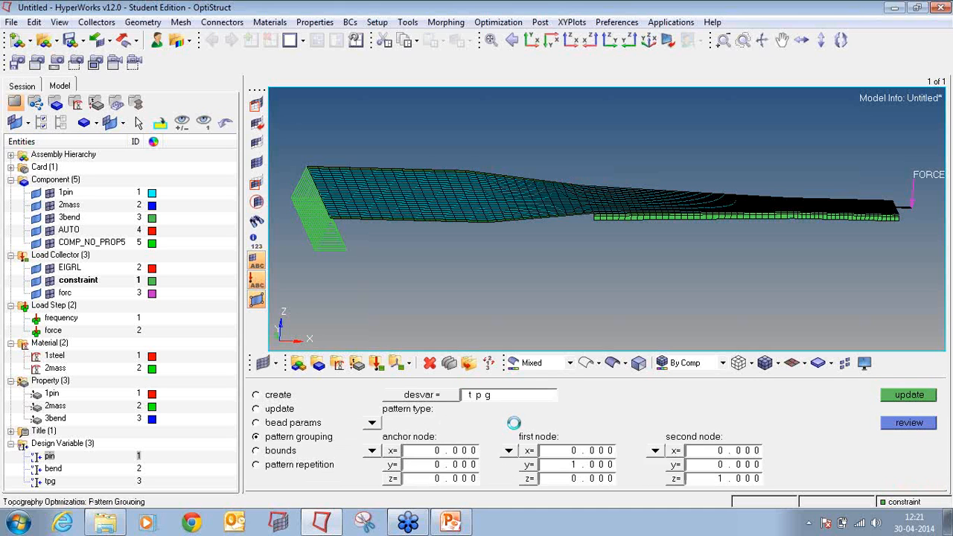
{"action": "left_click", "coordinate": [371, 451]}
{"action": "left_click", "coordinate": [368, 449]}
{"action": "left_click", "coordinate": [509, 451]}
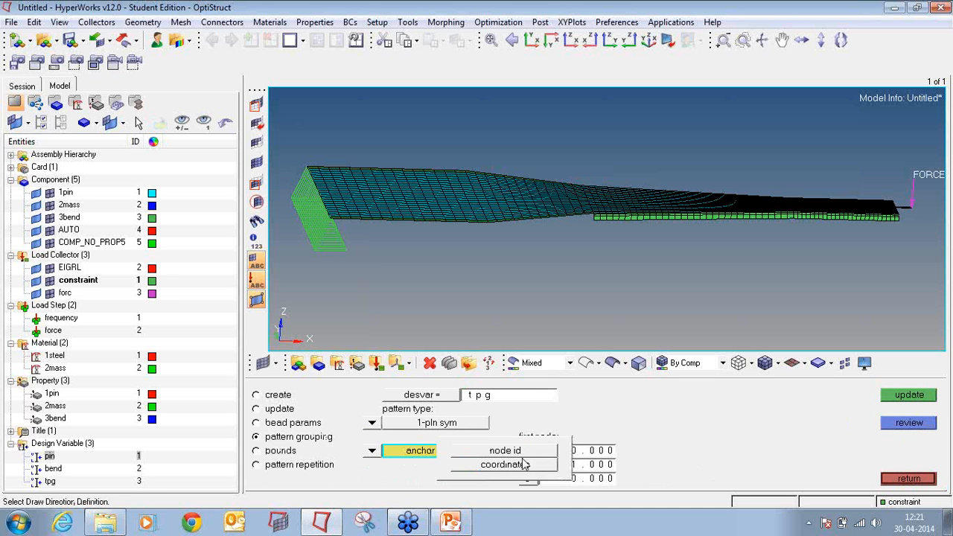
{"action": "left_click", "coordinate": [488, 450]}
Step: Specify the anchor and first nodes of the symmetry plane by node ID and update the tpg design variable
{"action": "left_click", "coordinate": [452, 456]}
{"action": "left_click", "coordinate": [461, 456]}
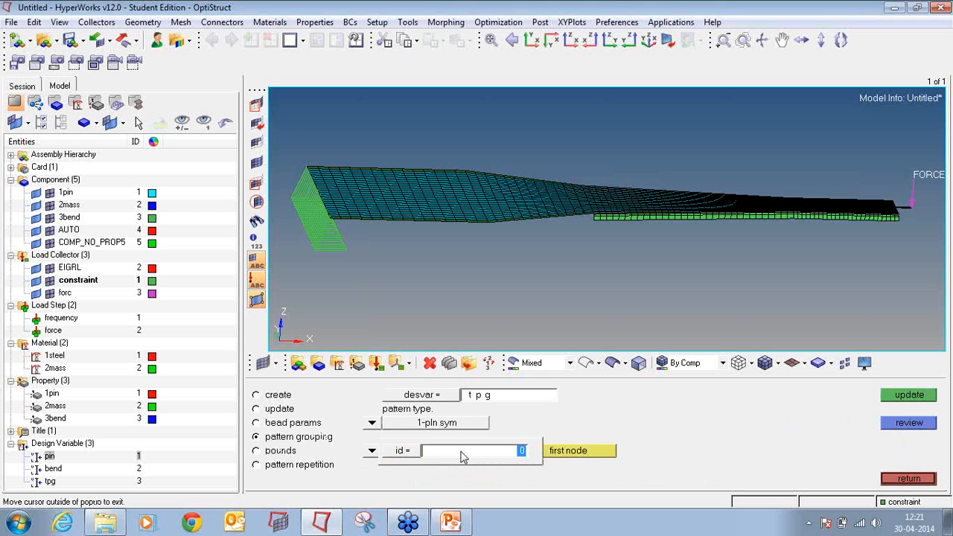
{"action": "type", "text": "11"}
{"action": "key", "text": "Return"}
{"action": "left_click", "coordinate": [551, 454]}
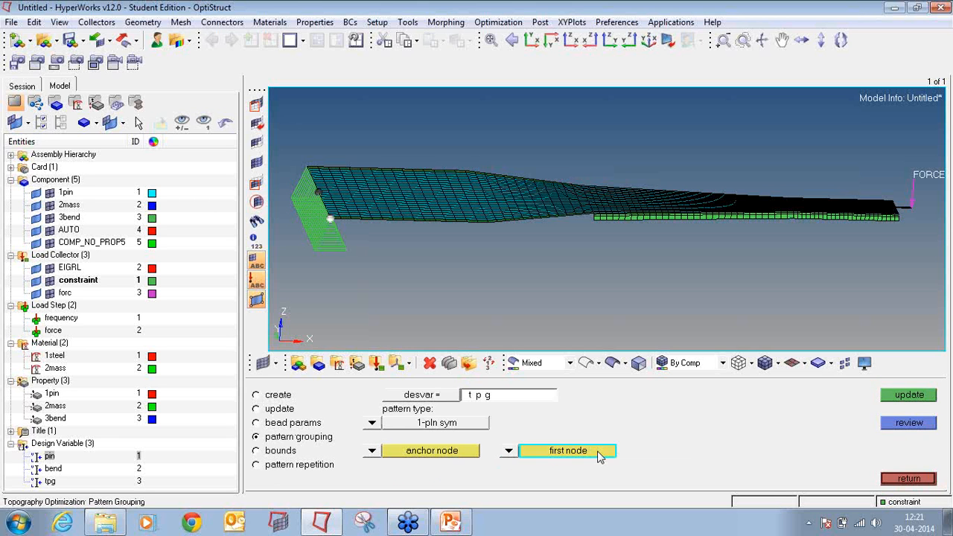
{"action": "left_click_drag", "start_coordinate": [353, 216], "coordinate": [632, 285], "text": "ctrl"}
{"action": "right_click_drag", "start_coordinate": [633, 286], "coordinate": [600, 252], "text": "ctrl"}
{"action": "scroll", "coordinate": [600, 253], "scroll_direction": "down", "scroll_amount": 2, "text": "ctrl"}
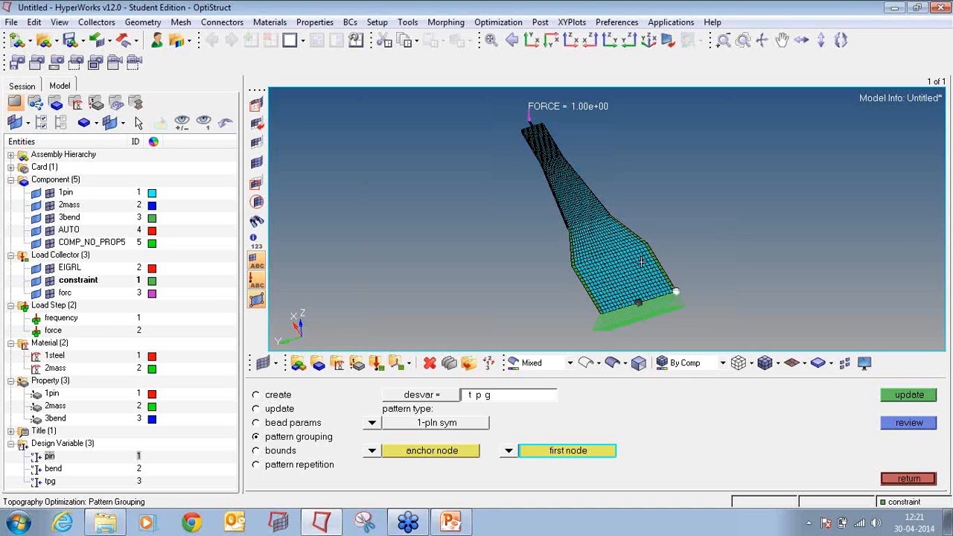
{"action": "left_click", "coordinate": [910, 399]}
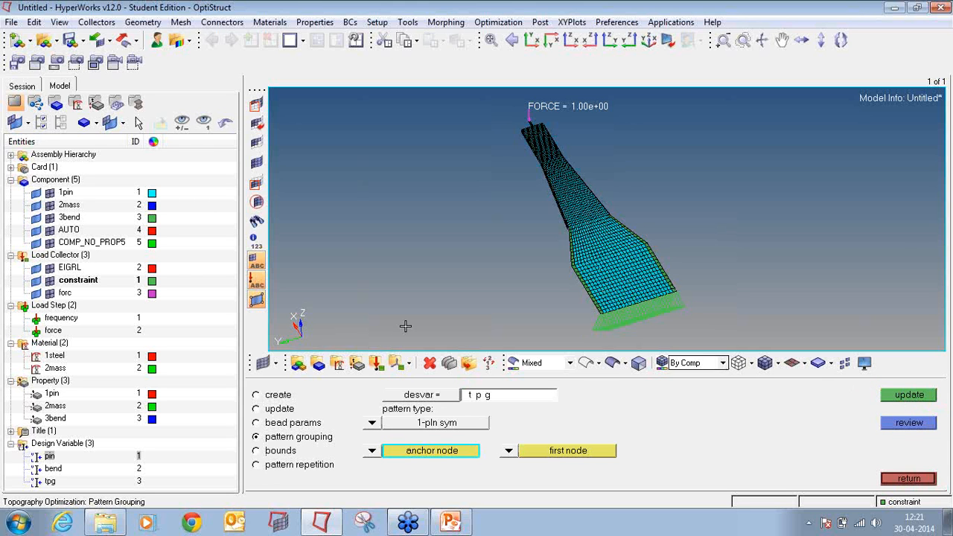
Step: Update tpg's bounds with upper bound 1.0 and lower bound 0.0, and leave the topography setup
{"action": "left_click", "coordinate": [290, 451]}
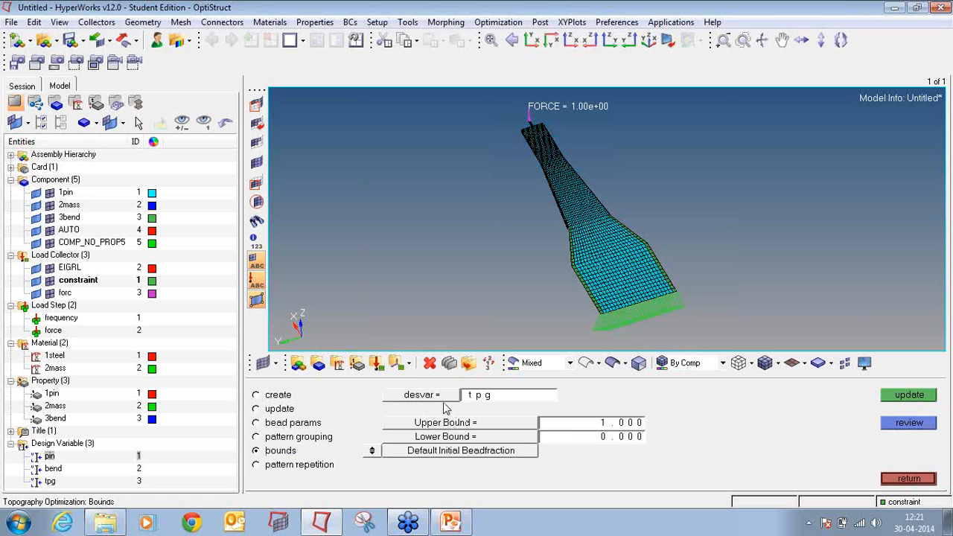
{"action": "left_click", "coordinate": [473, 395]}
{"action": "left_click", "coordinate": [293, 400]}
{"action": "left_click", "coordinate": [903, 397]}
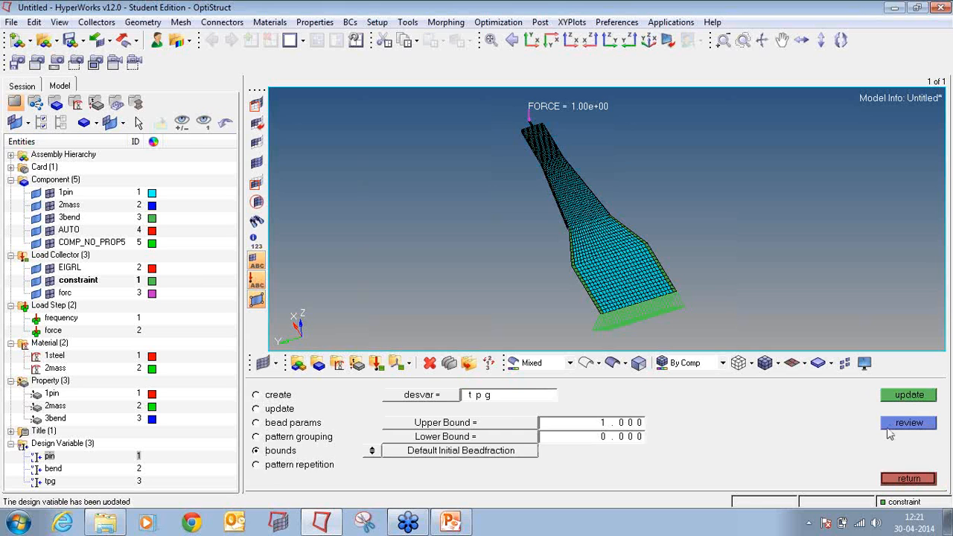
{"action": "left_click", "coordinate": [908, 479]}
Step: Create a frequency response named freq for mode number 7
{"action": "left_click", "coordinate": [532, 395]}
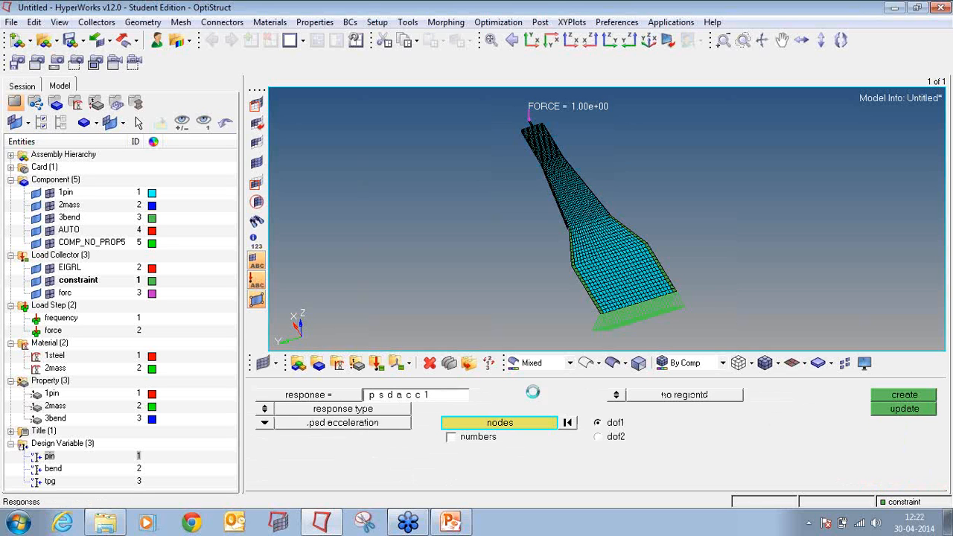
{"action": "left_click", "coordinate": [447, 401]}
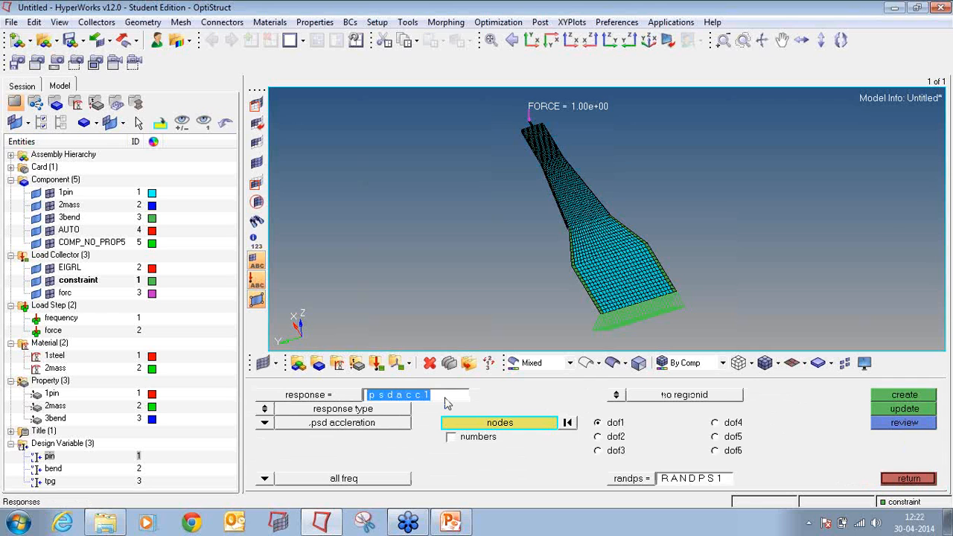
{"action": "type", "text": "freq"}
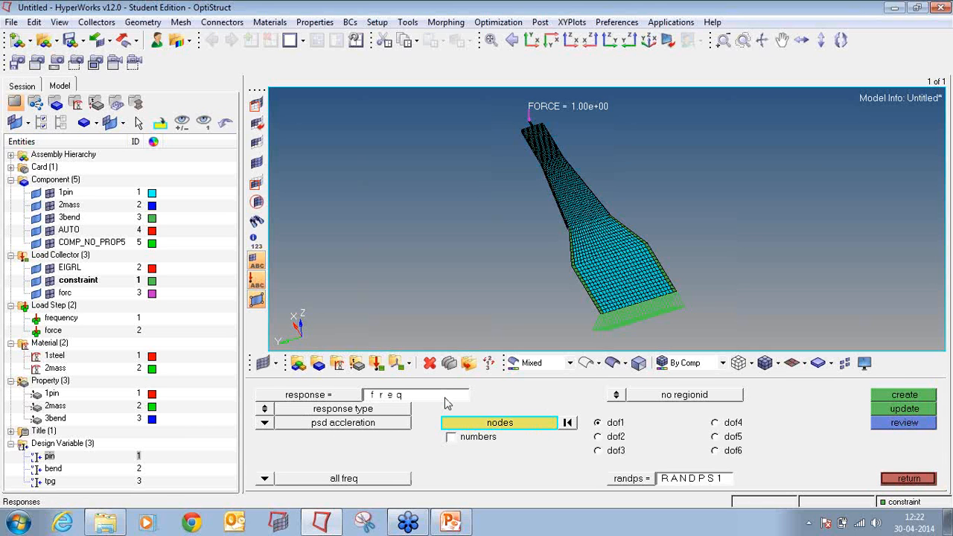
{"action": "left_click", "coordinate": [265, 422]}
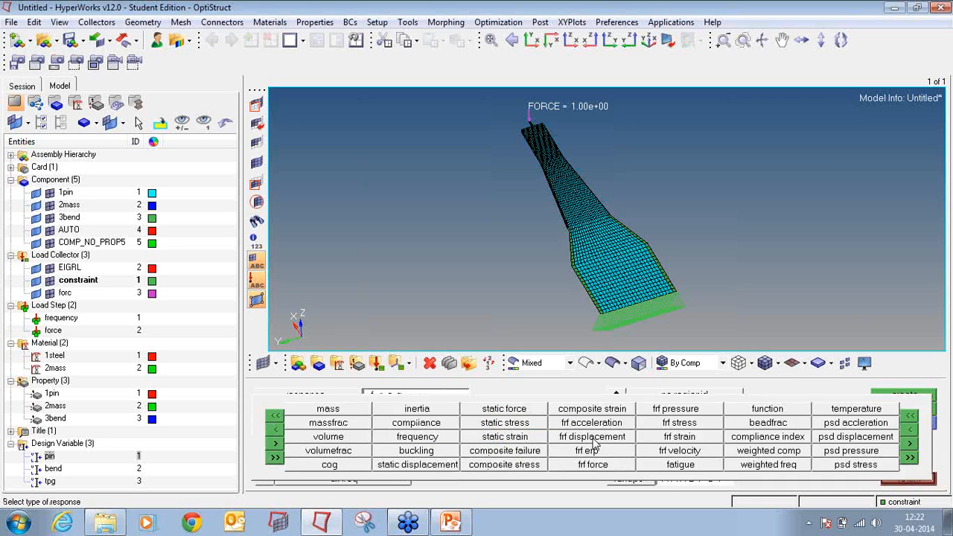
{"action": "left_click", "coordinate": [440, 437]}
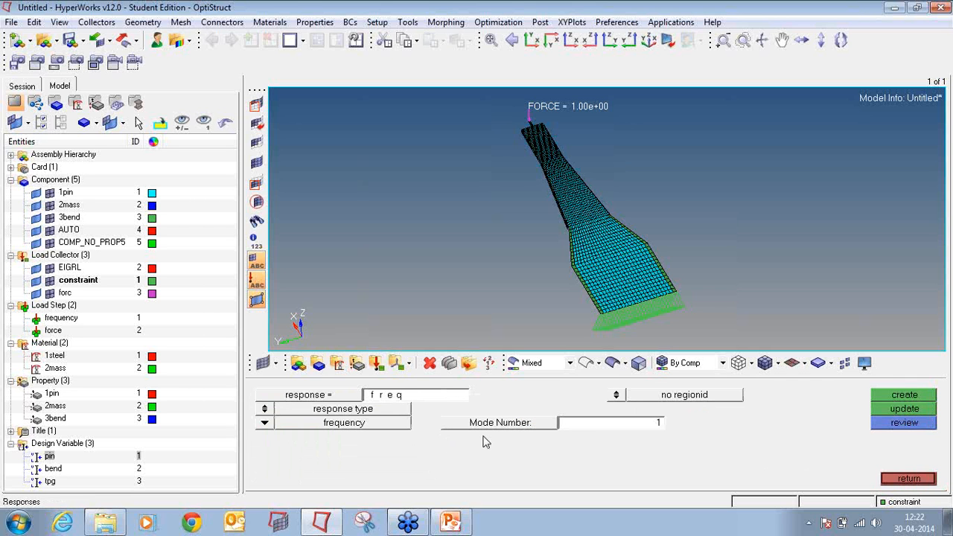
{"action": "left_click", "coordinate": [605, 429]}
{"action": "type", "text": "7"}
{"action": "left_click", "coordinate": [889, 396]}
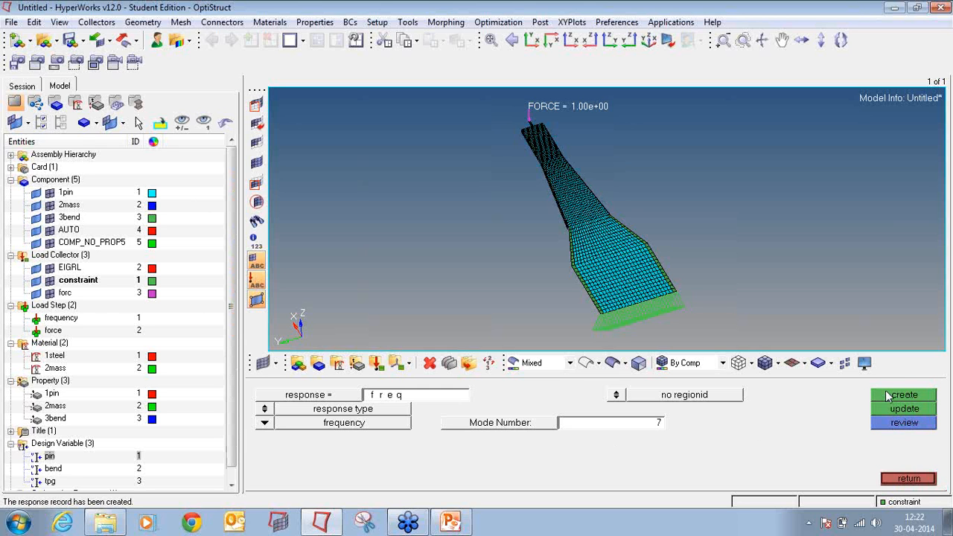
Step: Define a compliance index response named comb that uses the force load step
{"action": "left_click", "coordinate": [440, 399]}
{"action": "type", "text": "comb"}
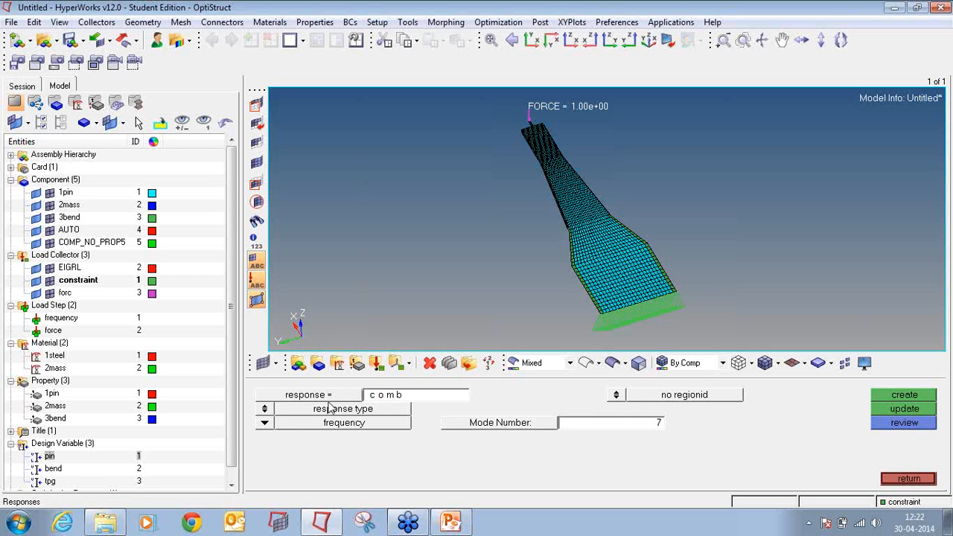
{"action": "left_click", "coordinate": [271, 424]}
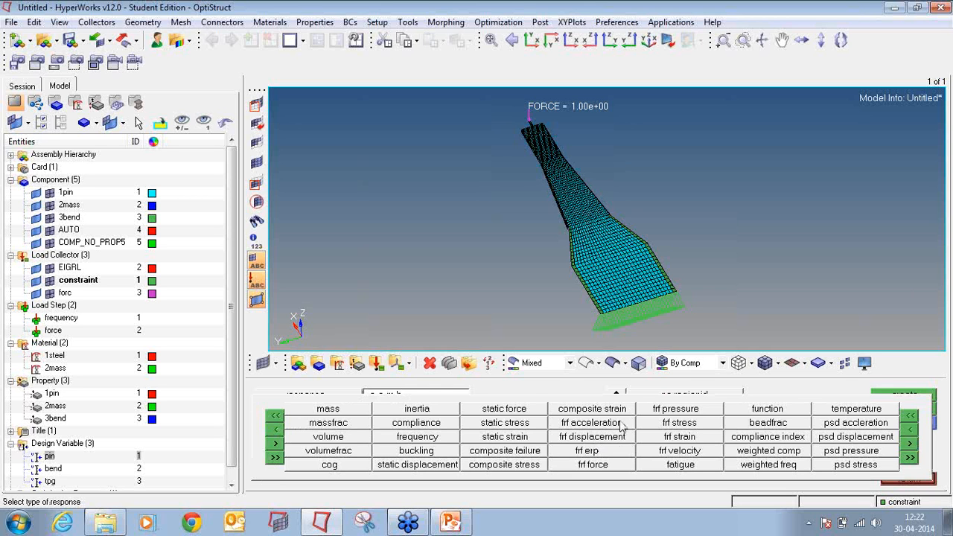
{"action": "left_click", "coordinate": [753, 439]}
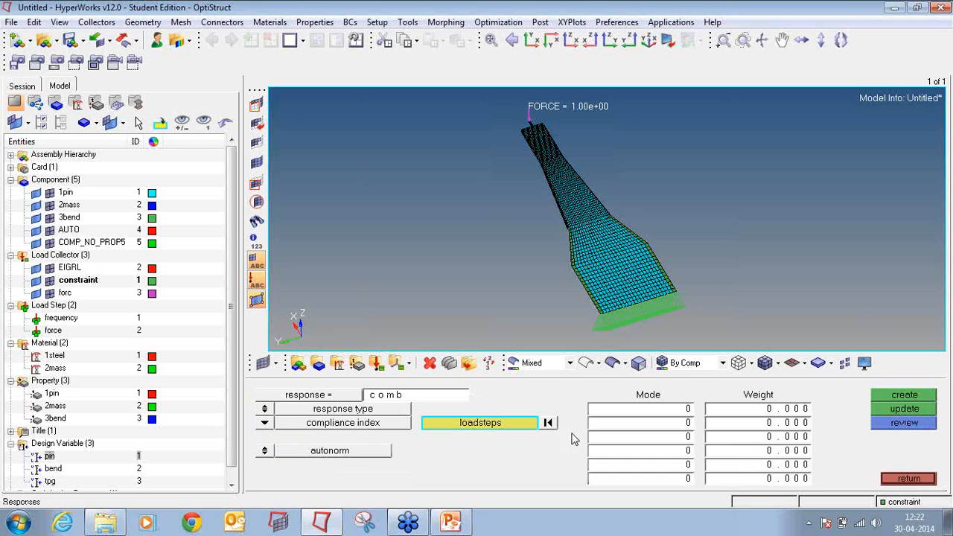
{"action": "left_click", "coordinate": [466, 425]}
{"action": "left_click", "coordinate": [270, 401]}
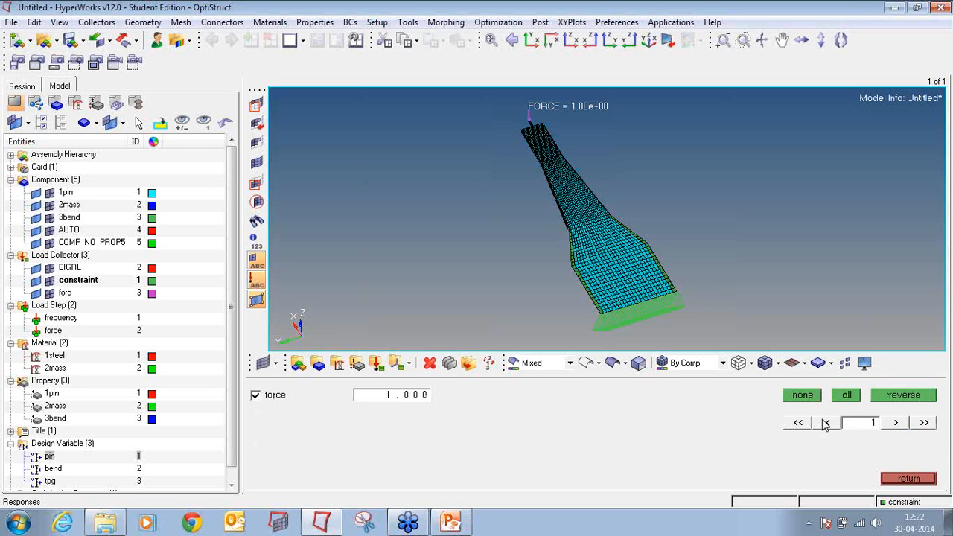
{"action": "left_click", "coordinate": [905, 479]}
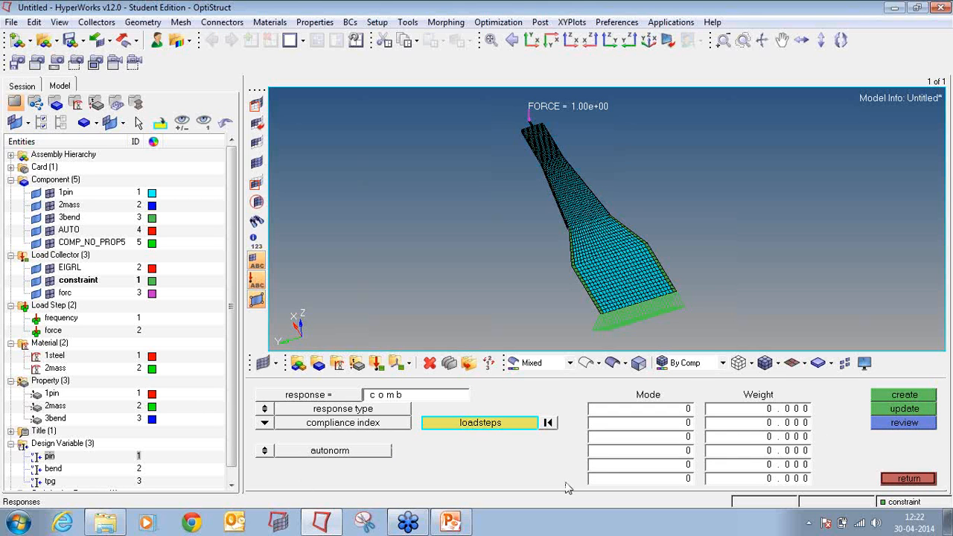
Step: Enter modes 1 to 6 with weight 2.0 for mode 2 and 1.0 for the others, and create the comb response
{"action": "left_click", "coordinate": [689, 415]}
{"action": "type", "text": "1"}
{"action": "left_click", "coordinate": [690, 424]}
{"action": "type", "text": "2"}
{"action": "left_click", "coordinate": [686, 437]}
{"action": "left_click", "coordinate": [767, 423]}
{"action": "type", "text": "2"}
{"action": "left_click", "coordinate": [688, 438]}
{"action": "type", "text": "3"}
{"action": "left_click", "coordinate": [687, 451]}
{"action": "type", "text": "4"}
{"action": "left_click", "coordinate": [682, 465]}
{"action": "type", "text": "5"}
{"action": "left_click", "coordinate": [678, 478]}
{"action": "type", "text": "6"}
{"action": "left_click", "coordinate": [706, 480]}
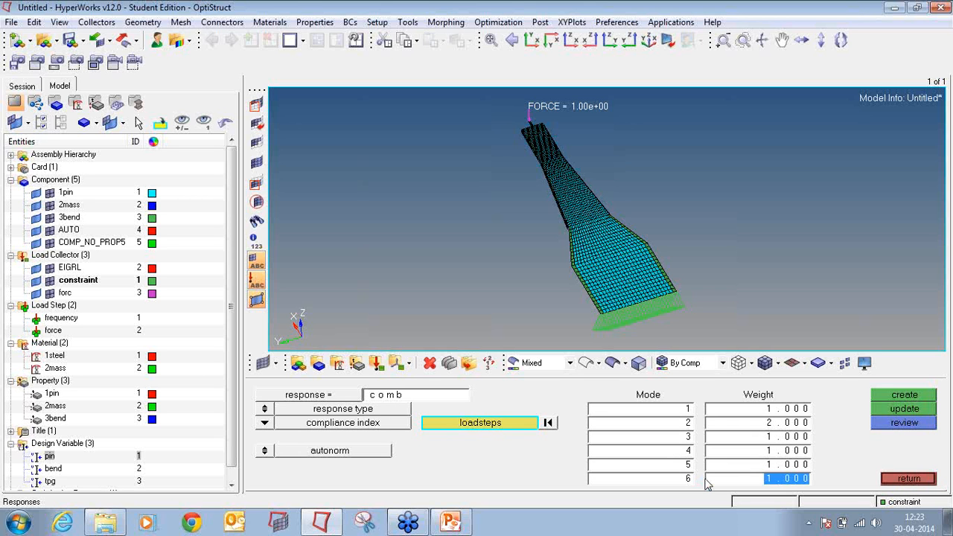
{"action": "left_click", "coordinate": [887, 397]}
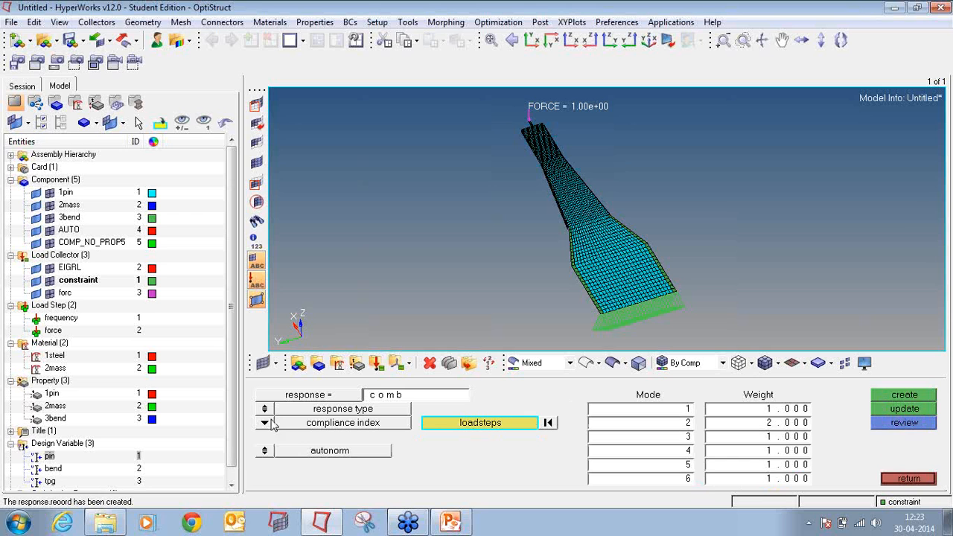
{"action": "left_click", "coordinate": [11, 481]}
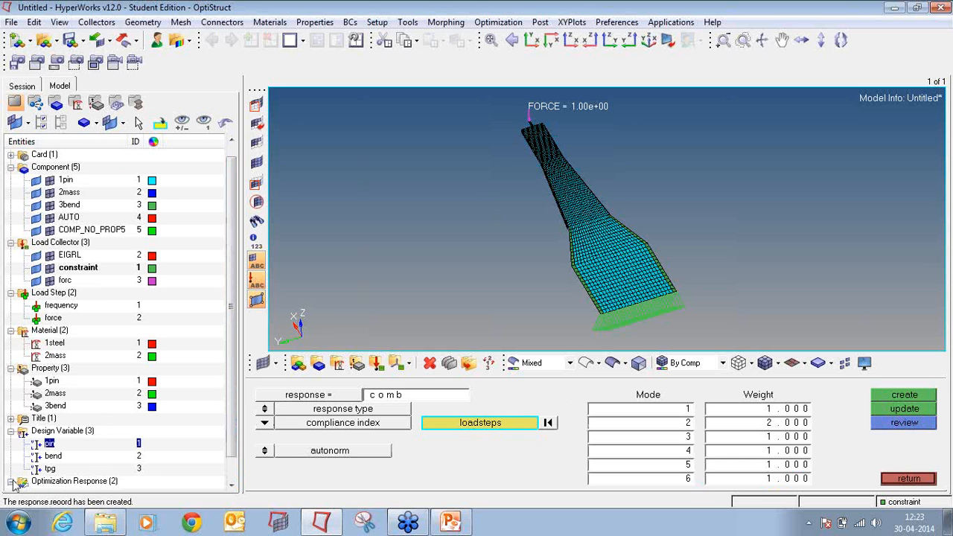
{"action": "scroll", "coordinate": [228, 453], "scroll_direction": "down", "scroll_amount": 1}
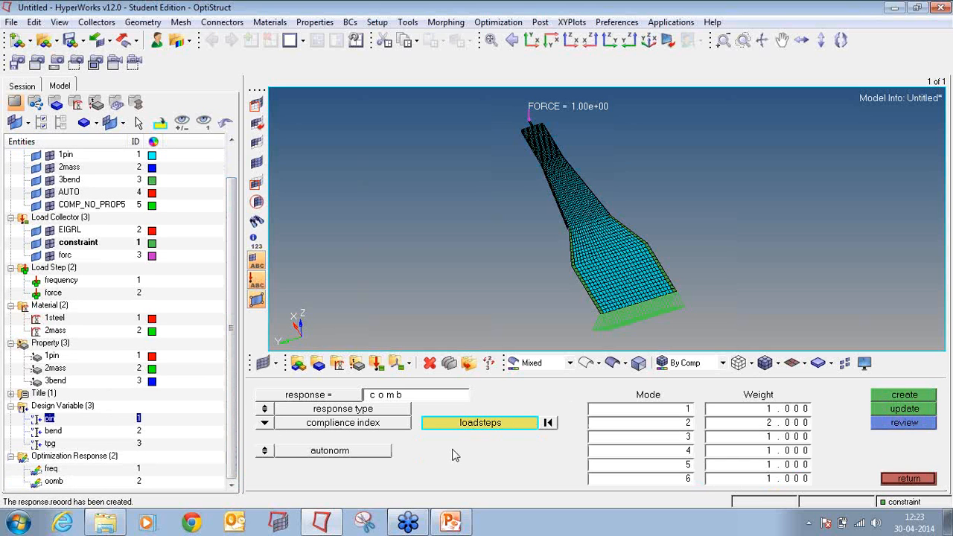
{"action": "left_click", "coordinate": [895, 481]}
Step: Define a design constraint named frequenc on the freq response with a lower bound of 12
{"action": "left_click", "coordinate": [564, 409]}
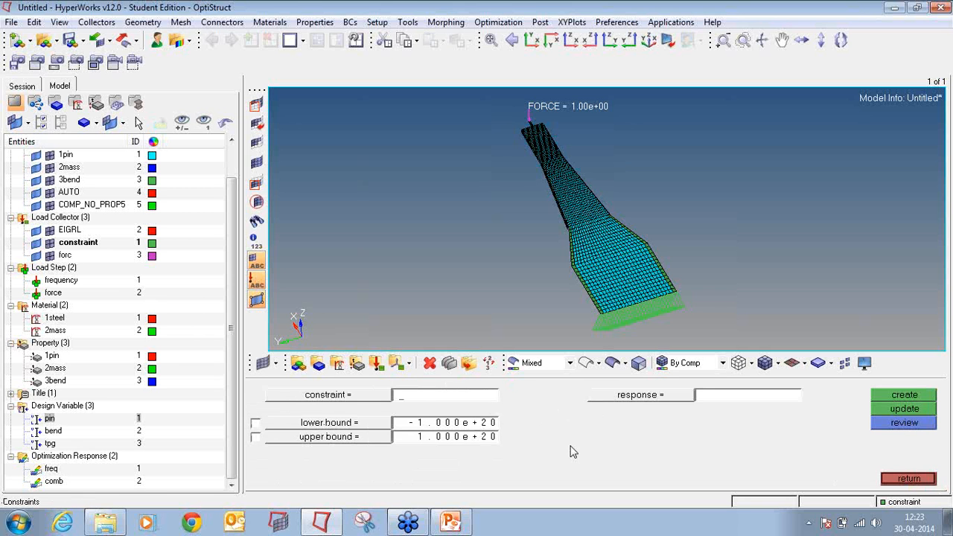
{"action": "type", "text": "frequenc"}
{"action": "left_click", "coordinate": [615, 396]}
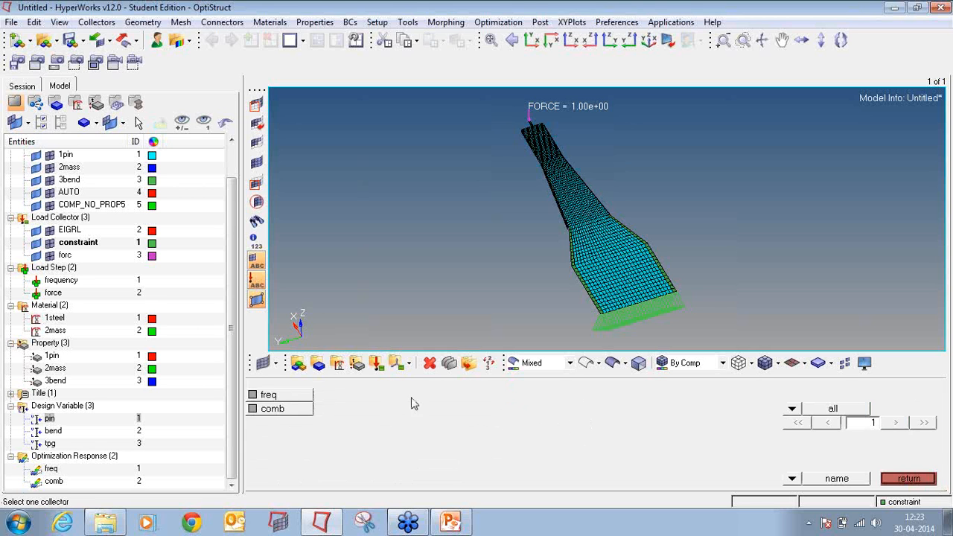
{"action": "left_click", "coordinate": [293, 396]}
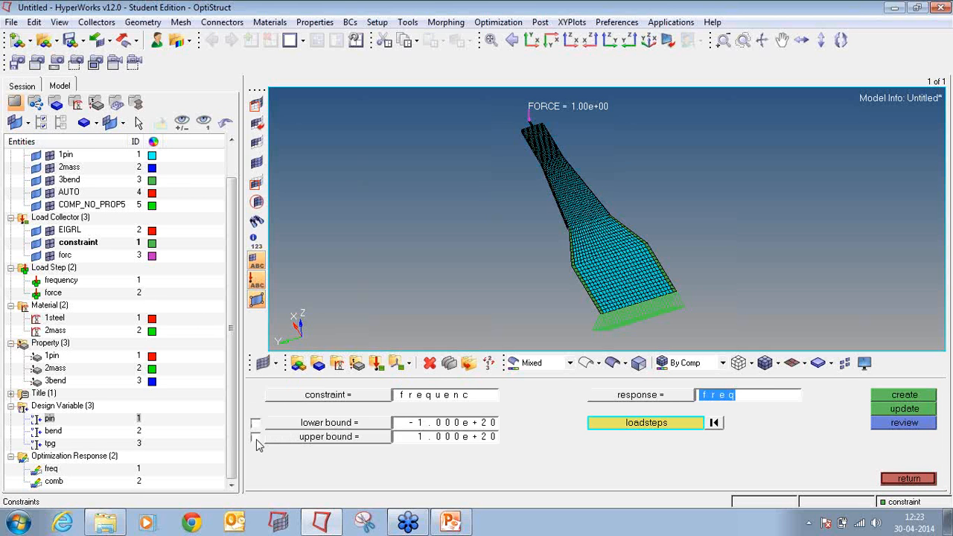
{"action": "left_click", "coordinate": [256, 423]}
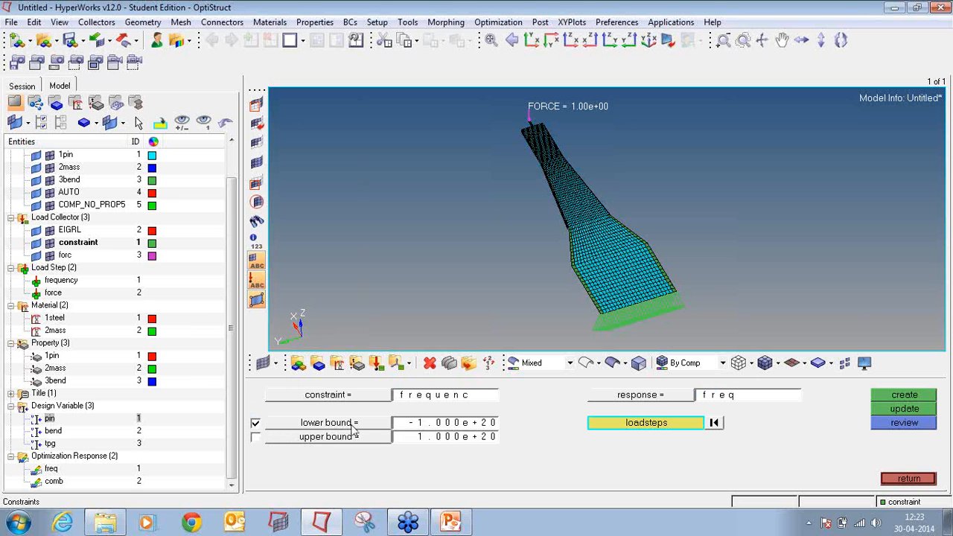
{"action": "left_click", "coordinate": [419, 424]}
{"action": "type", "text": "12.500"}
Step: Assign the frequency load step to the frequenc constraint, create it and leave the constraint setup
{"action": "left_click", "coordinate": [613, 424]}
{"action": "left_click", "coordinate": [265, 401]}
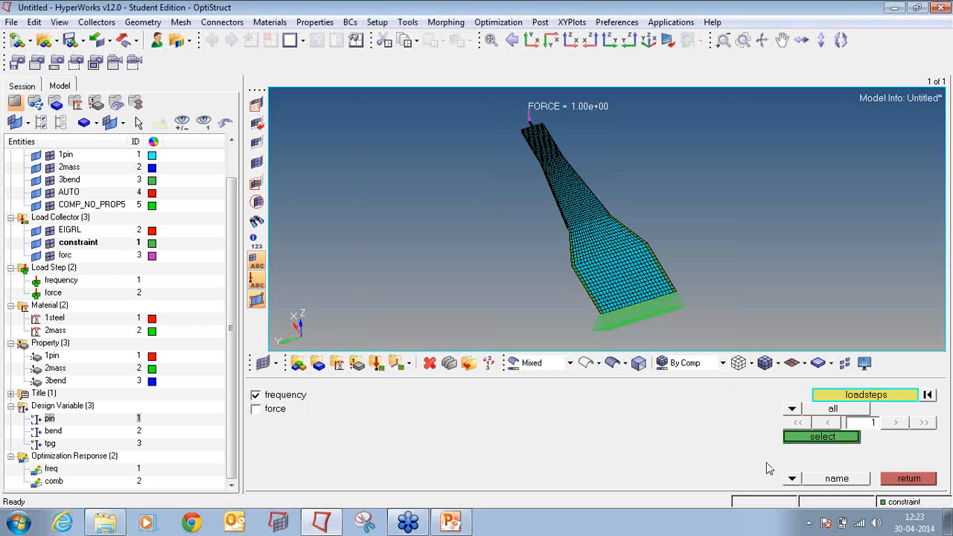
{"action": "left_click", "coordinate": [833, 437]}
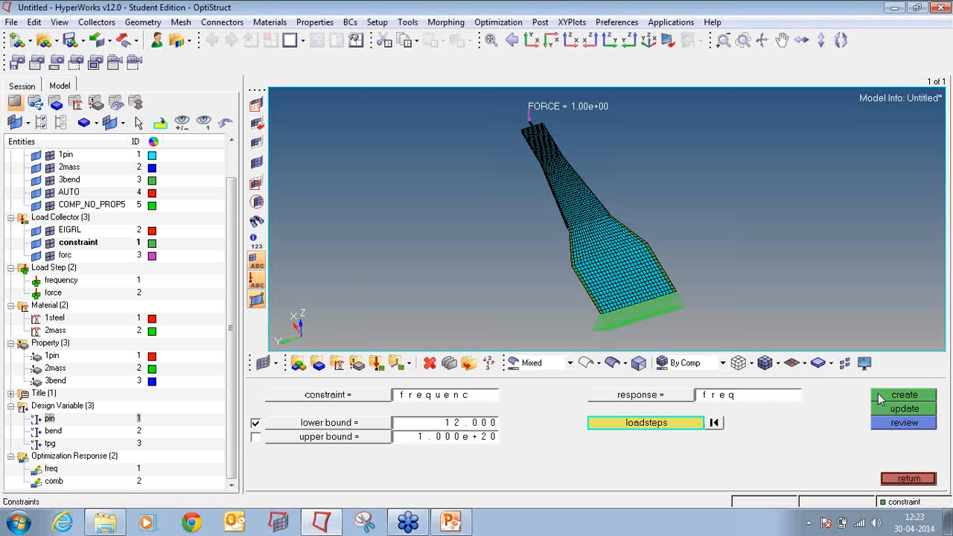
{"action": "left_click", "coordinate": [881, 396]}
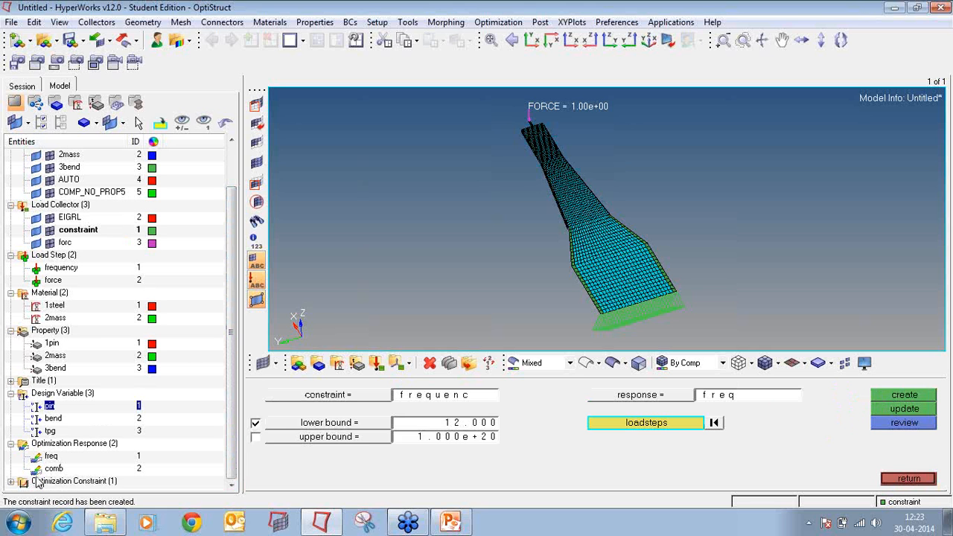
{"action": "left_click_drag", "start_coordinate": [234, 451], "coordinate": [232, 475]}
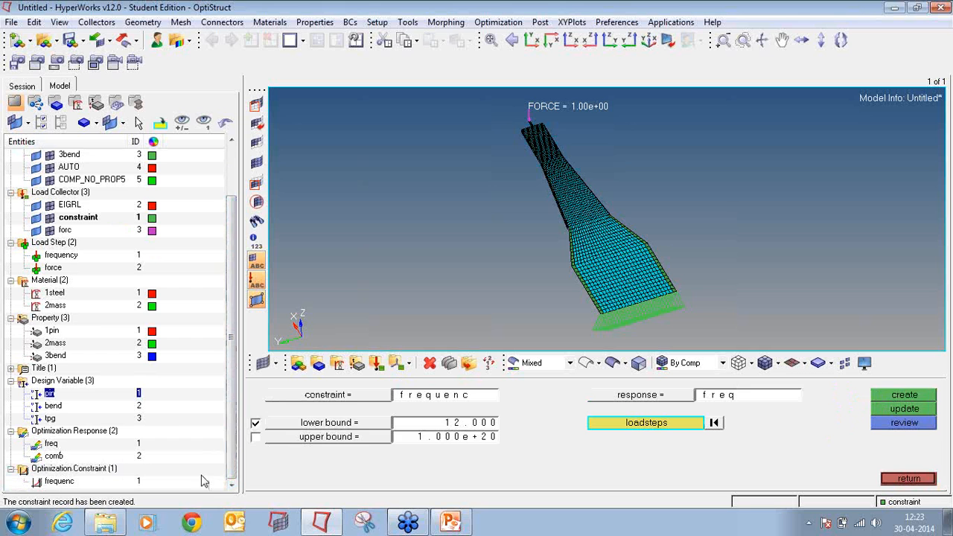
{"action": "left_click", "coordinate": [908, 479]}
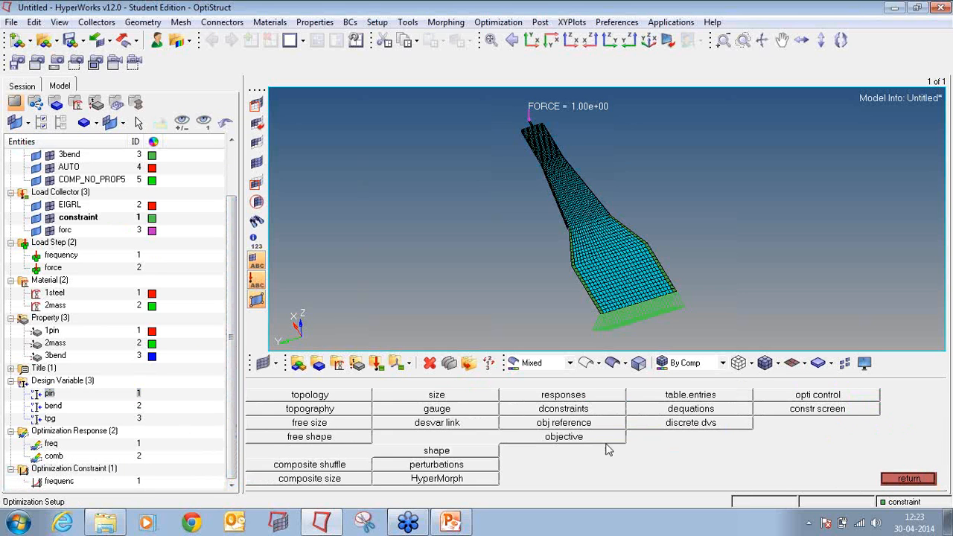
Step: Create an objective that minimizes the comb response, and expand the Objective folder in the model tree
{"action": "left_click", "coordinate": [604, 444]}
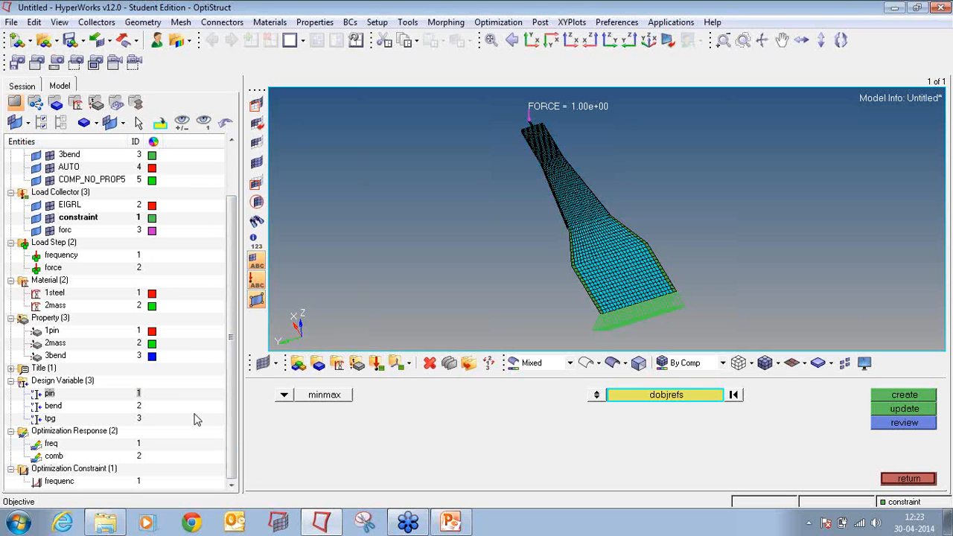
{"action": "left_click", "coordinate": [283, 398]}
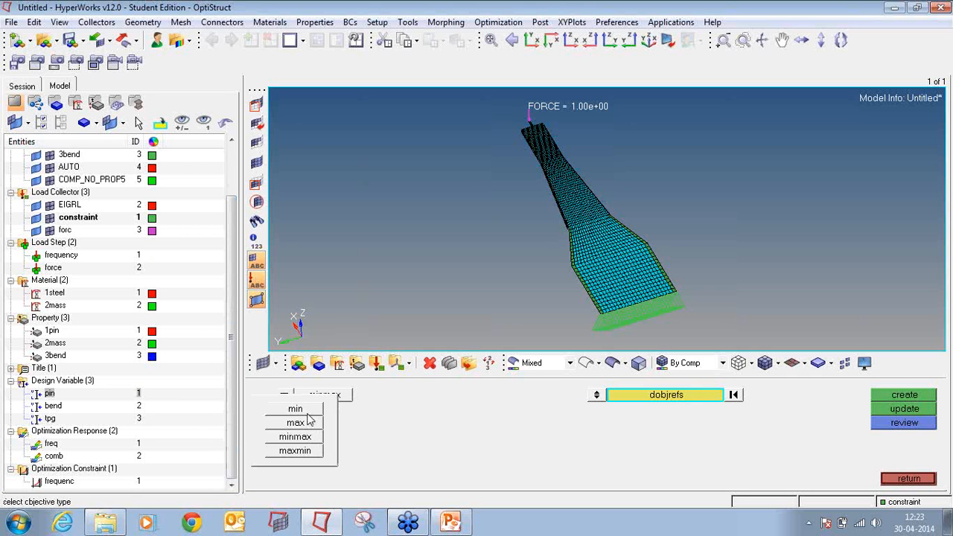
{"action": "left_click", "coordinate": [310, 422]}
{"action": "left_click", "coordinate": [619, 397]}
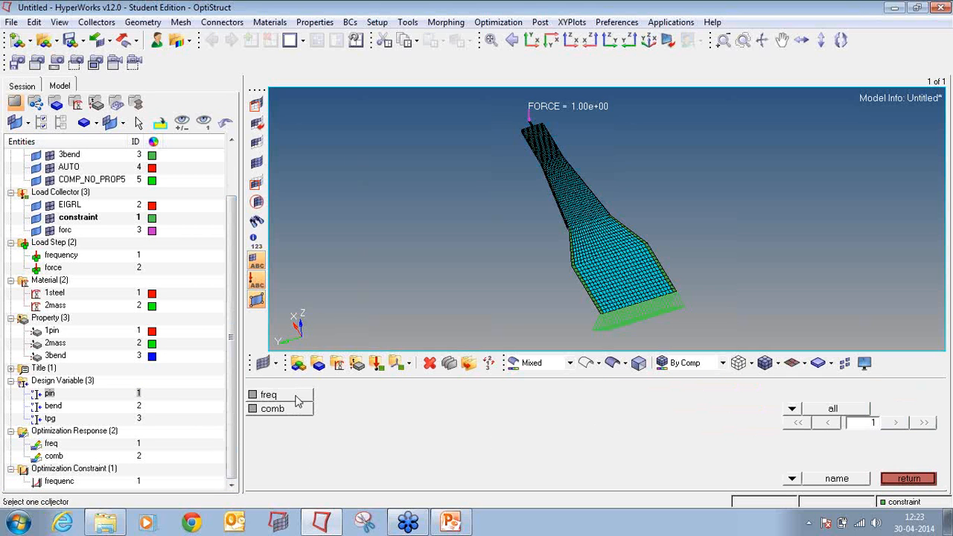
{"action": "left_click", "coordinate": [292, 409]}
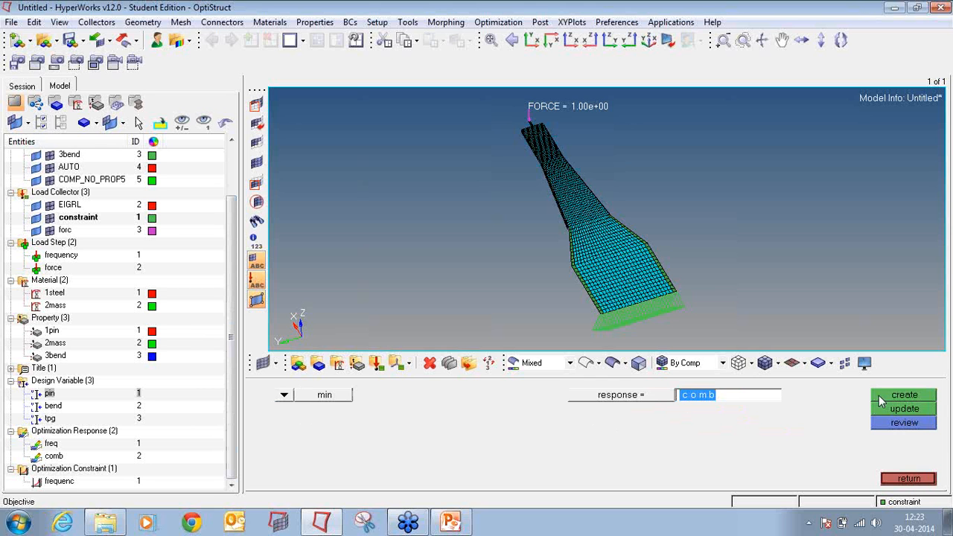
{"action": "left_click", "coordinate": [881, 400]}
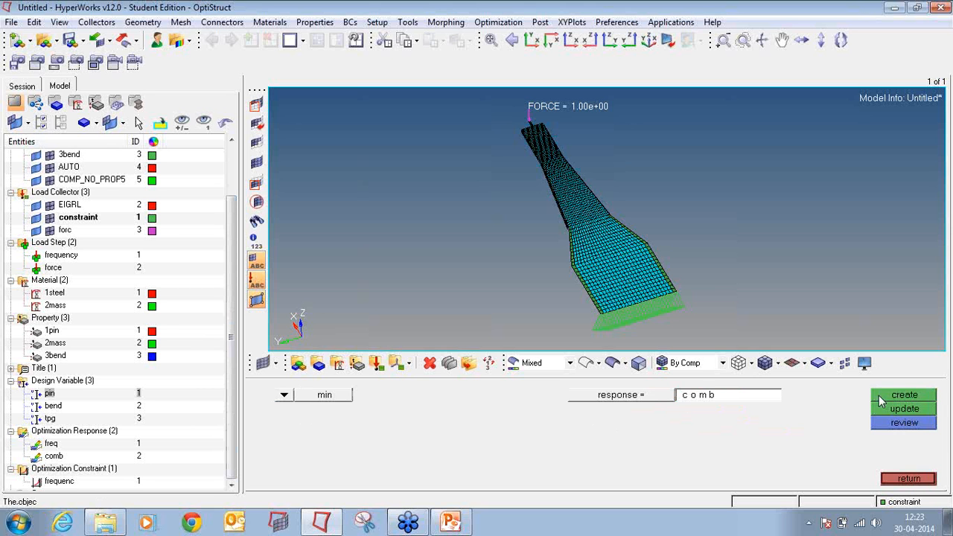
{"action": "left_click", "coordinate": [905, 481]}
{"action": "left_click_drag", "start_coordinate": [232, 428], "coordinate": [232, 444]}
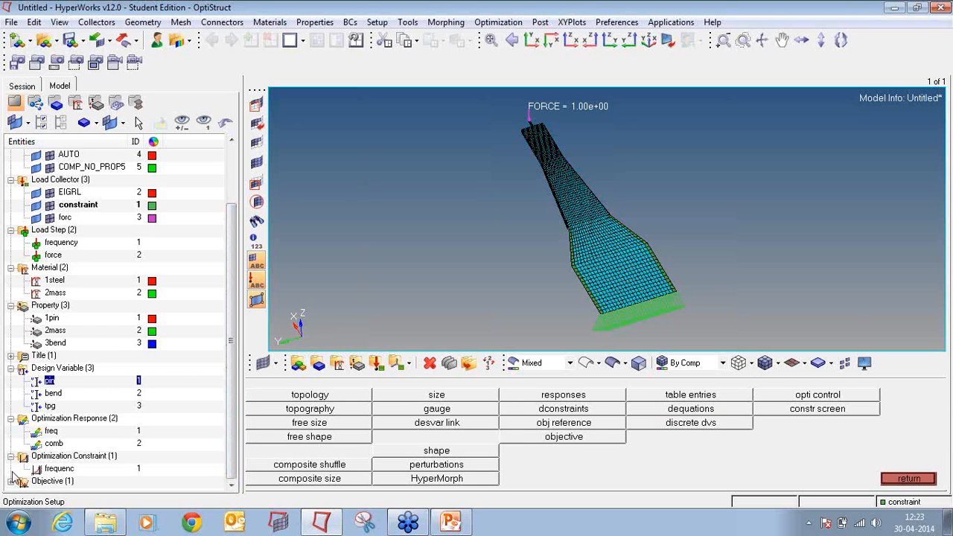
{"action": "left_click", "coordinate": [11, 481]}
Step: Enable the MINDIM and MATINIT optimization control parameters with values of 0.250 and 1, and leave the optimization setup
{"action": "left_click", "coordinate": [795, 396]}
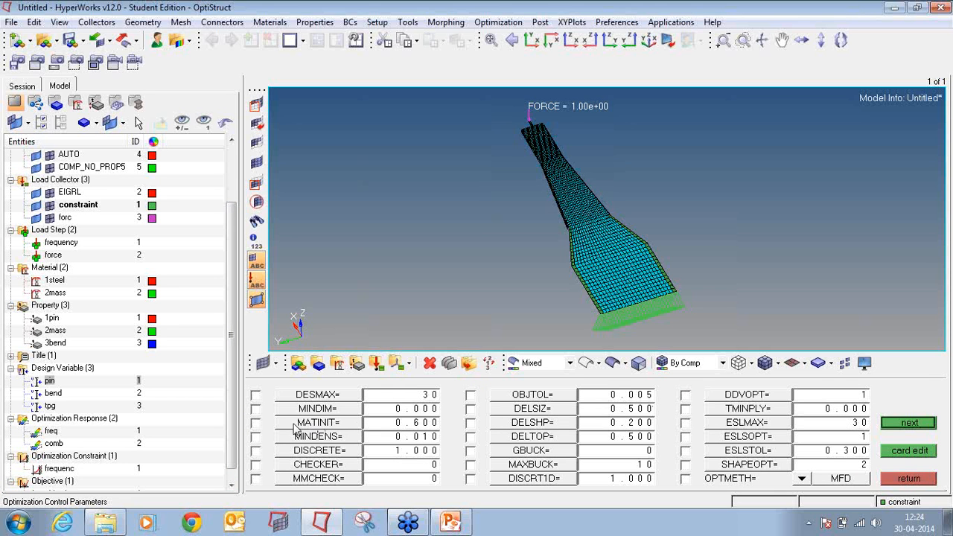
{"action": "left_click", "coordinate": [256, 409]}
{"action": "left_click", "coordinate": [385, 409]}
{"action": "type", "text": "0.250"}
{"action": "left_click", "coordinate": [256, 423]}
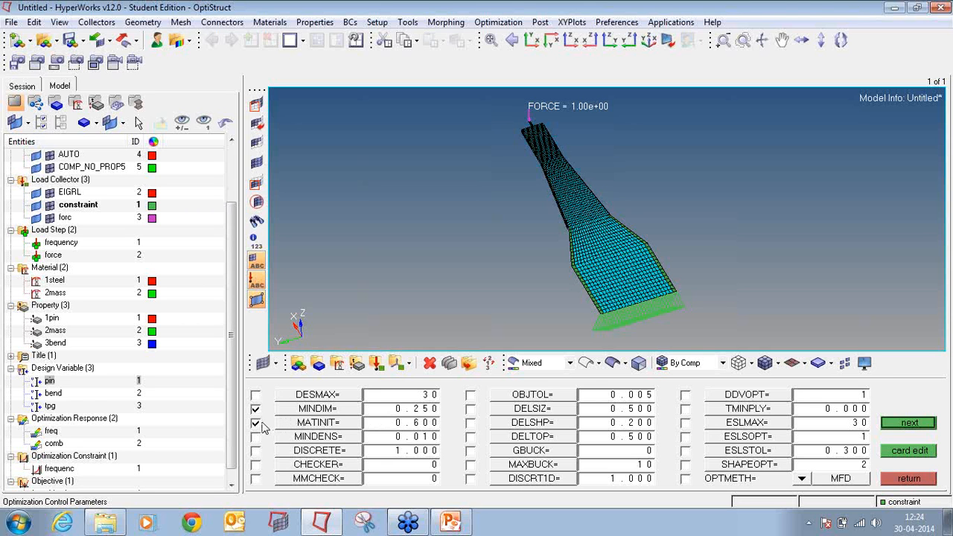
{"action": "left_click", "coordinate": [415, 423]}
{"action": "type", "text": "1"}
{"action": "left_click", "coordinate": [919, 480]}
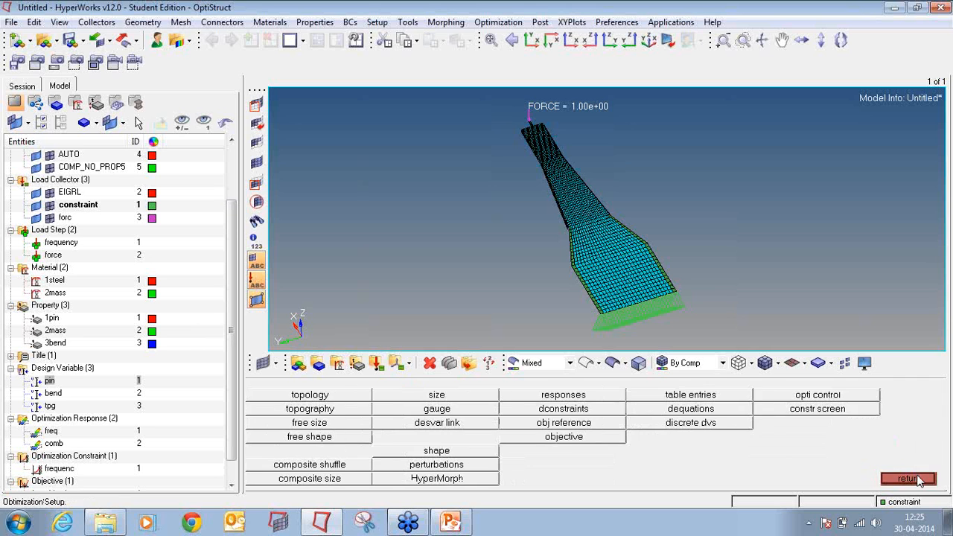
{"action": "left_click", "coordinate": [918, 480]}
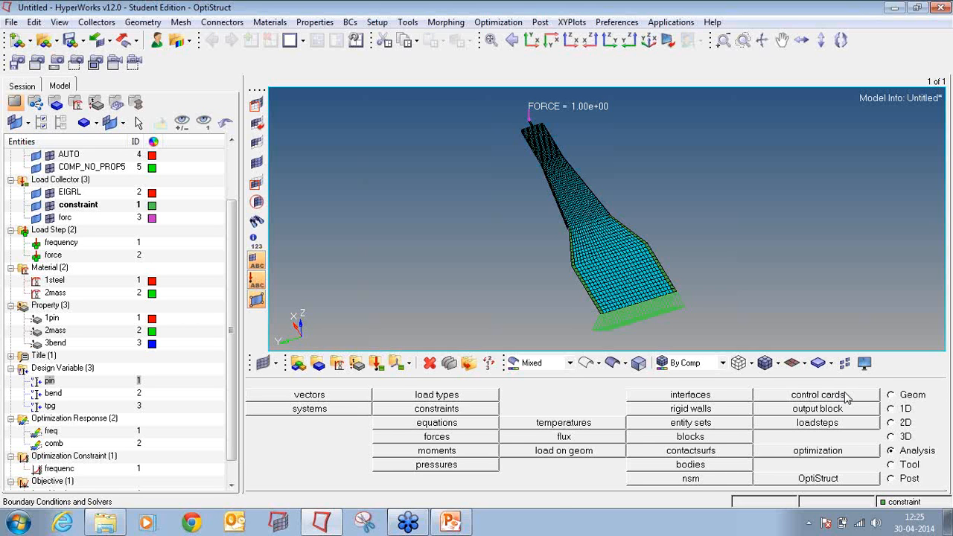
Step: Add the MODETRAK parameter to the PARAM control card
{"action": "left_click", "coordinate": [847, 398]}
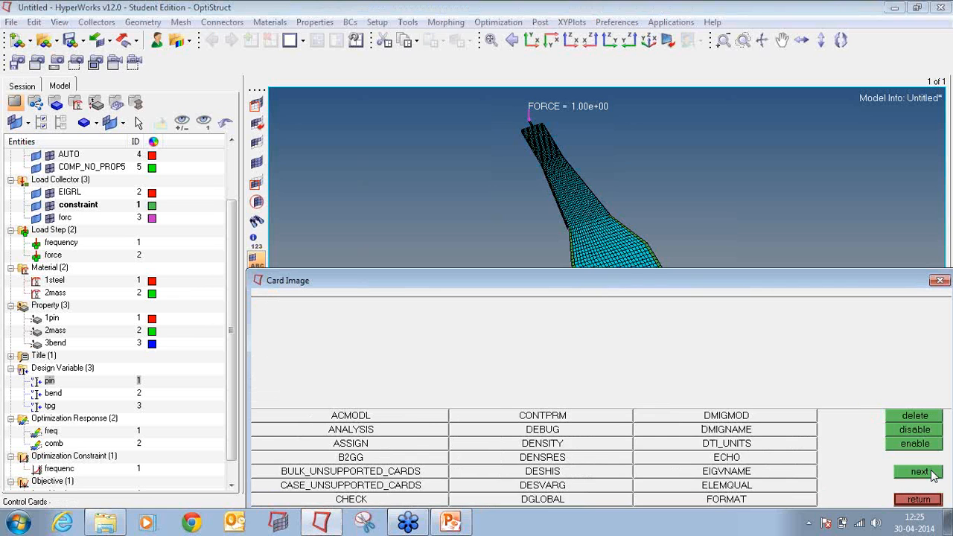
{"action": "left_click", "coordinate": [920, 472]}
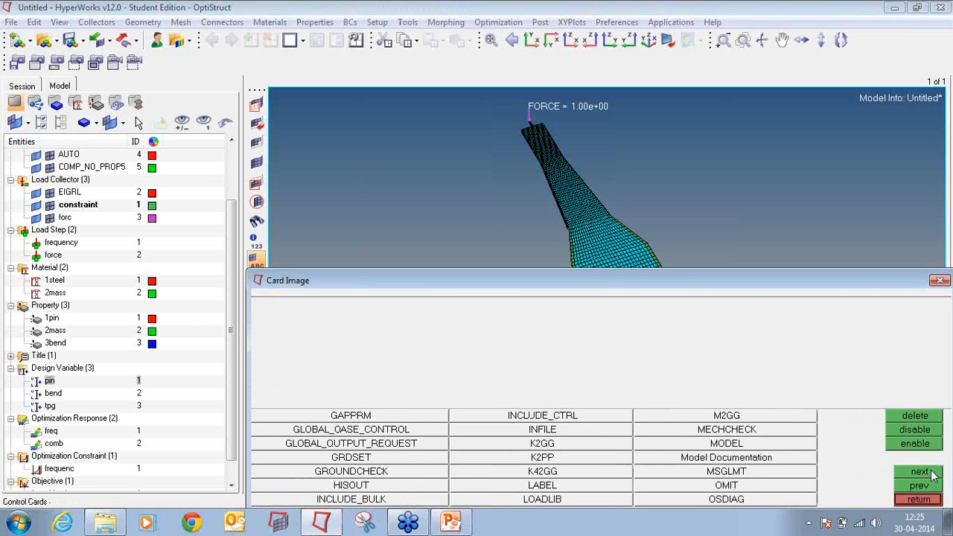
{"action": "left_click", "coordinate": [920, 473]}
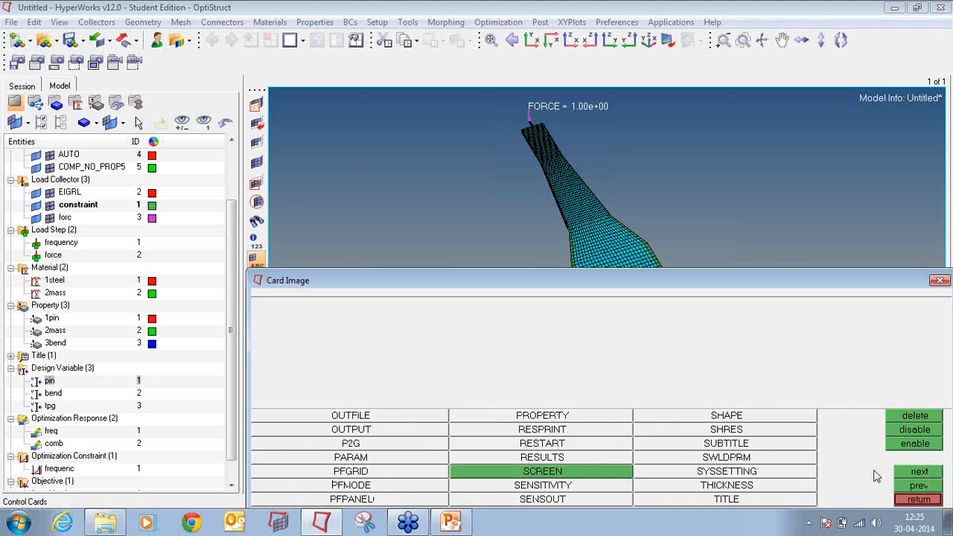
{"action": "left_click", "coordinate": [393, 462]}
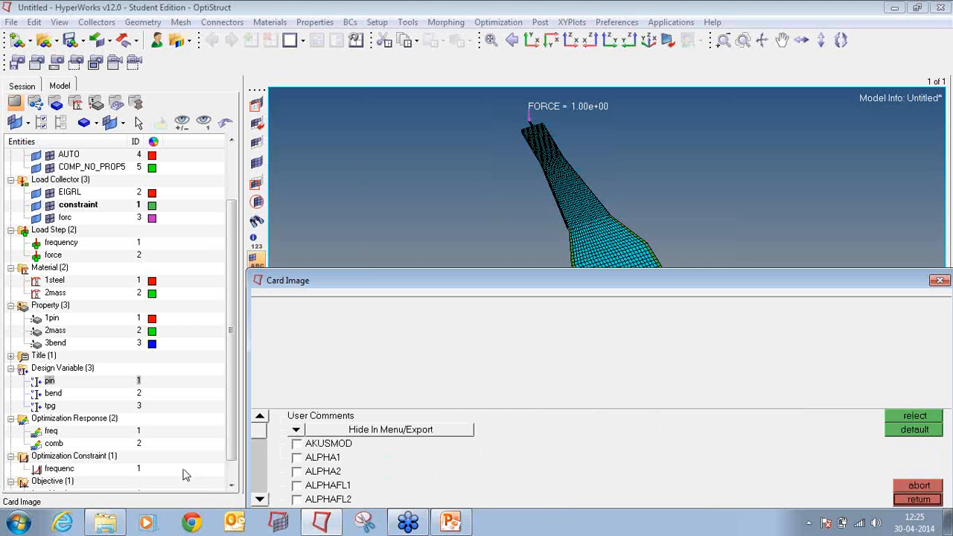
{"action": "left_click", "coordinate": [260, 500]}
{"action": "left_click", "coordinate": [260, 500]}
{"action": "left_click", "coordinate": [260, 500]}
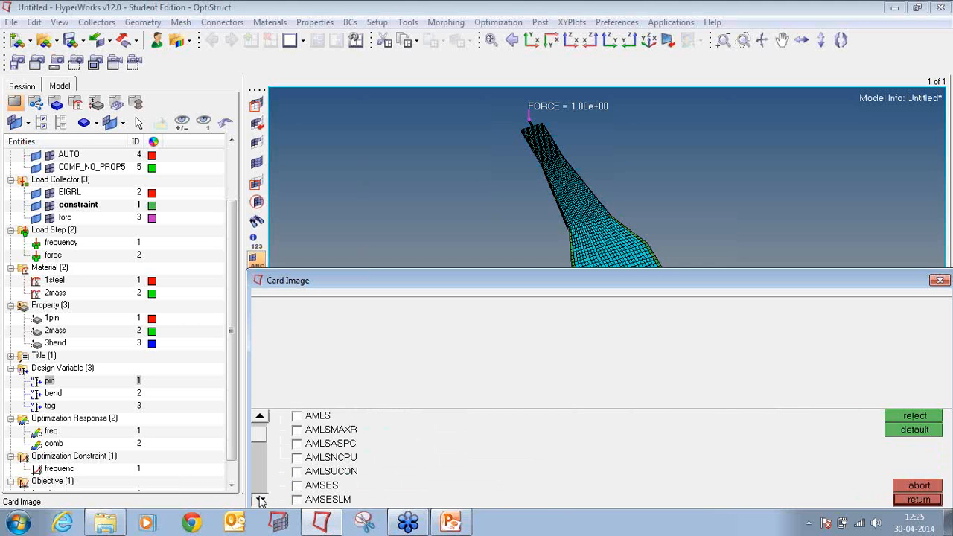
{"action": "left_click", "coordinate": [260, 500]}
{"action": "left_click", "coordinate": [260, 500]}
{"action": "left_click", "coordinate": [260, 500]}
{"action": "left_click", "coordinate": [260, 500]}
{"action": "left_click", "coordinate": [260, 500]}
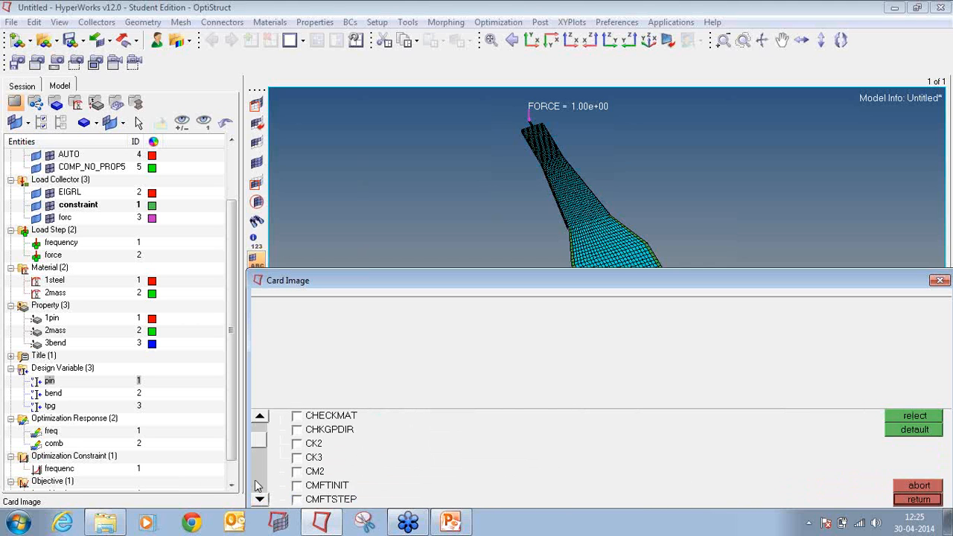
{"action": "left_click", "coordinate": [258, 472]}
{"action": "left_click", "coordinate": [260, 417]}
{"action": "left_click", "coordinate": [260, 417]}
{"action": "left_click", "coordinate": [260, 417]}
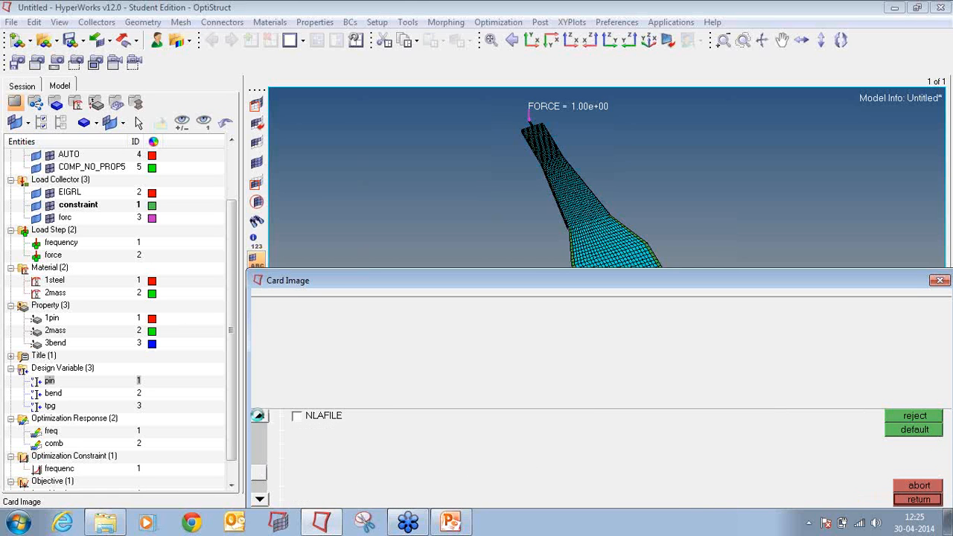
{"action": "left_click", "coordinate": [260, 417]}
{"action": "left_click", "coordinate": [260, 417]}
{"action": "left_click", "coordinate": [260, 417]}
{"action": "left_click", "coordinate": [260, 417]}
{"action": "left_click", "coordinate": [297, 446]}
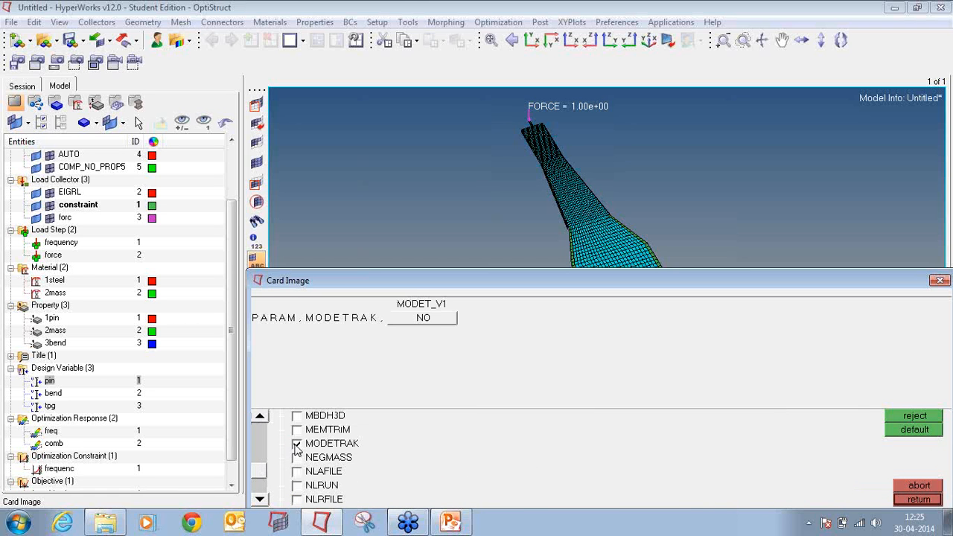
Step: Turn mode tracking on for the MODETRAK parameter and leave the control cards
{"action": "left_click", "coordinate": [436, 322]}
{"action": "left_click", "coordinate": [390, 333]}
{"action": "left_click", "coordinate": [919, 500]}
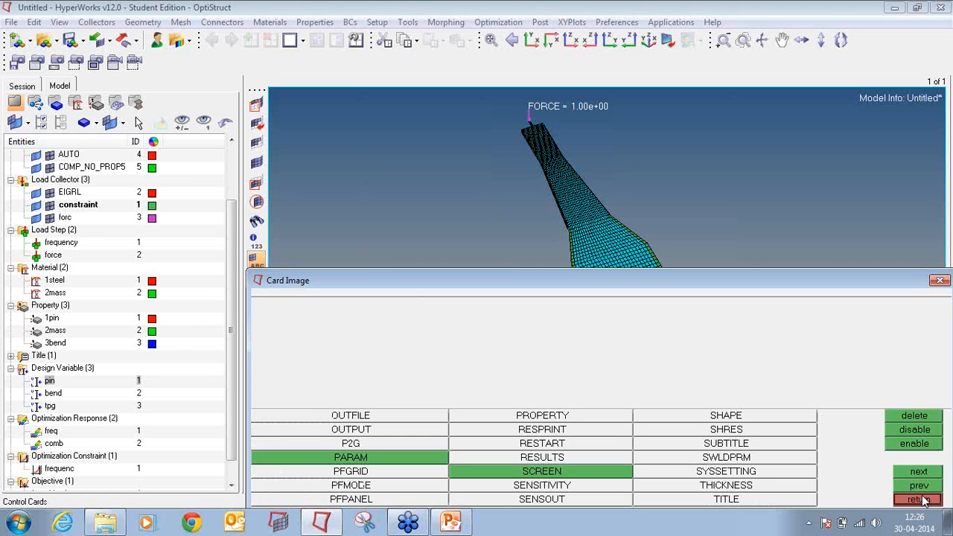
{"action": "left_click", "coordinate": [920, 500]}
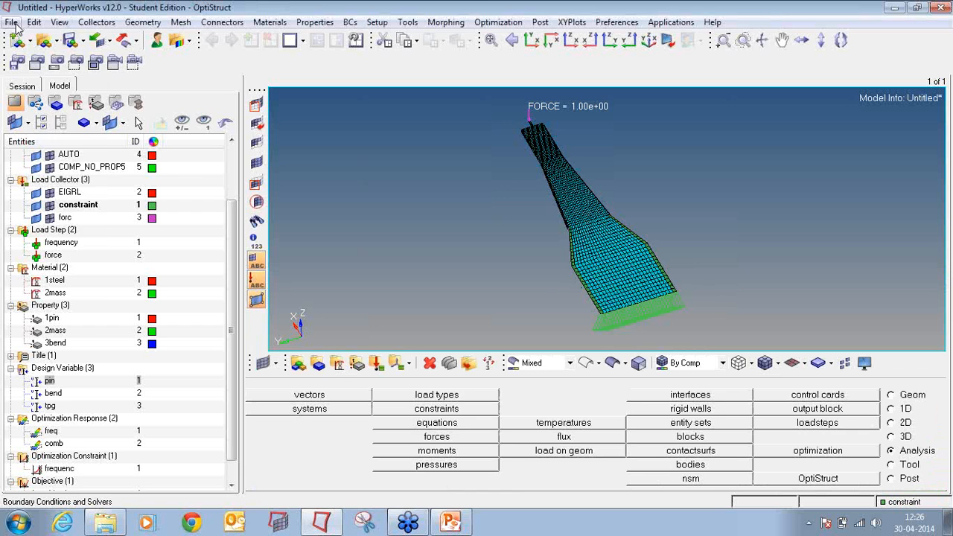
Step: Start saving the model under a new name and create a folder named tutorial 5 inside new folder 2 on the desktop
{"action": "left_click", "coordinate": [11, 22]}
{"action": "mouse_move", "coordinate": [67, 99]}
{"action": "left_click", "coordinate": [157, 138]}
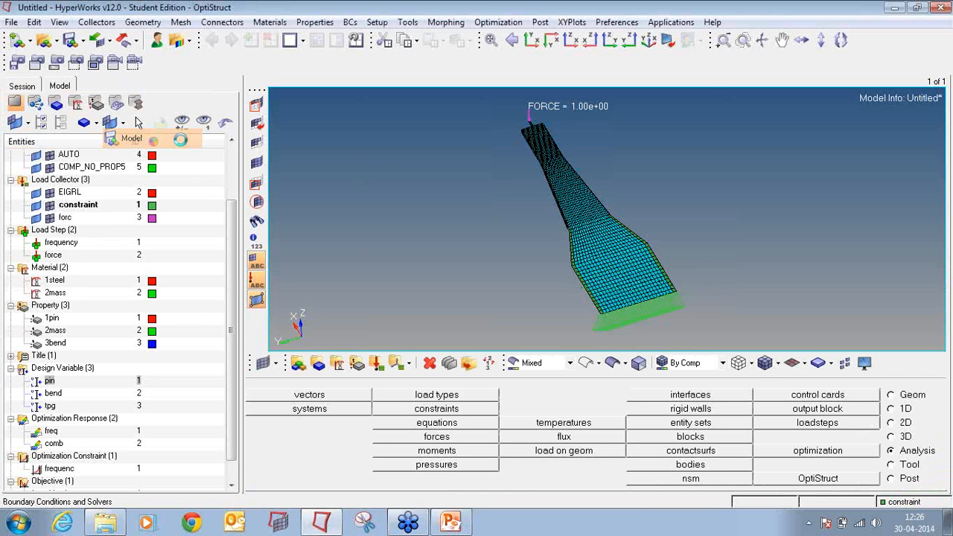
{"action": "left_click", "coordinate": [221, 163]}
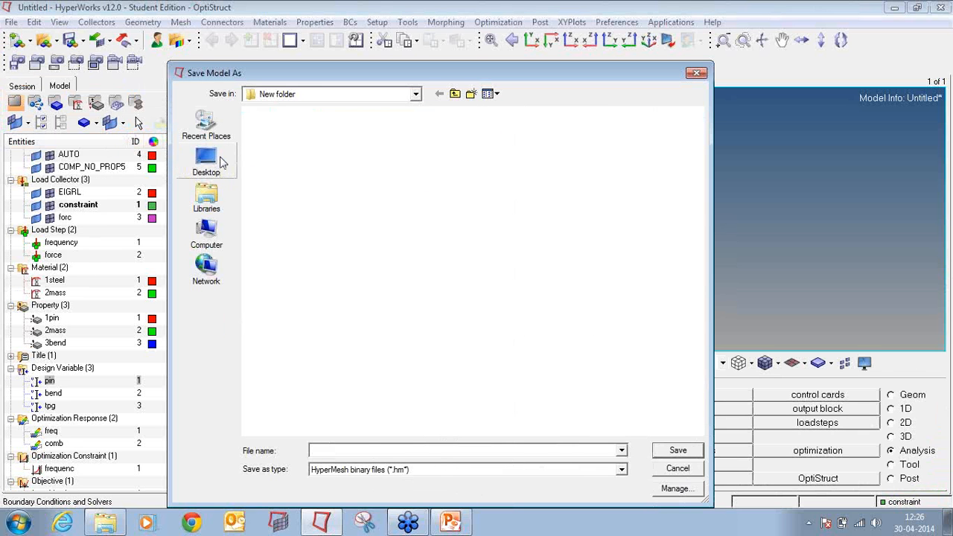
{"action": "double_click", "coordinate": [440, 304]}
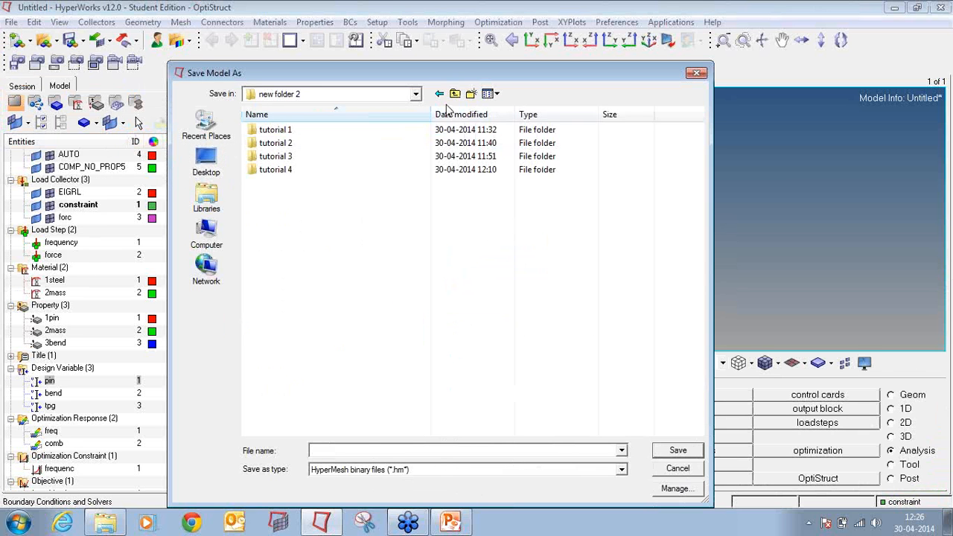
{"action": "left_click", "coordinate": [471, 93]}
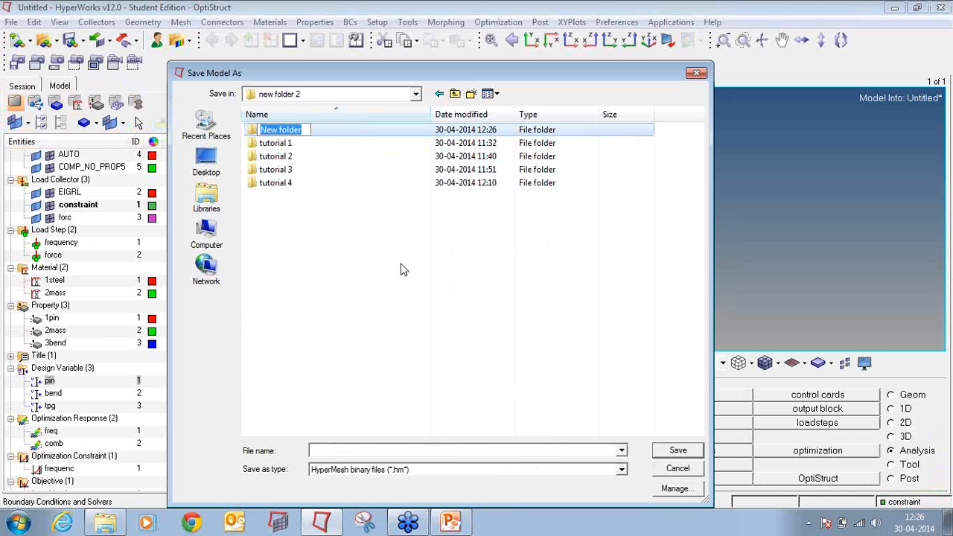
{"action": "type", "text": "tutorial"}
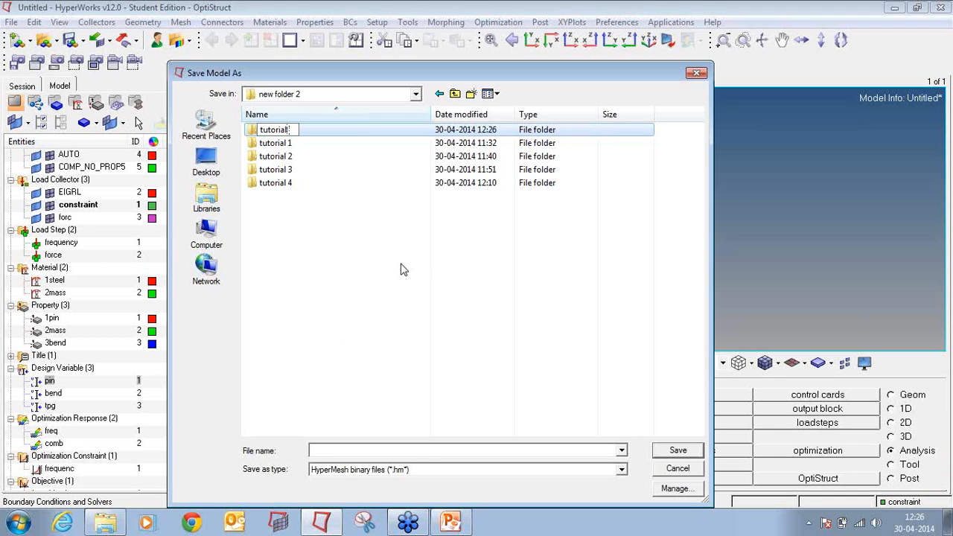
{"action": "type", "text": " 5"}
{"action": "key", "text": "Return"}
{"action": "key", "text": "Return"}
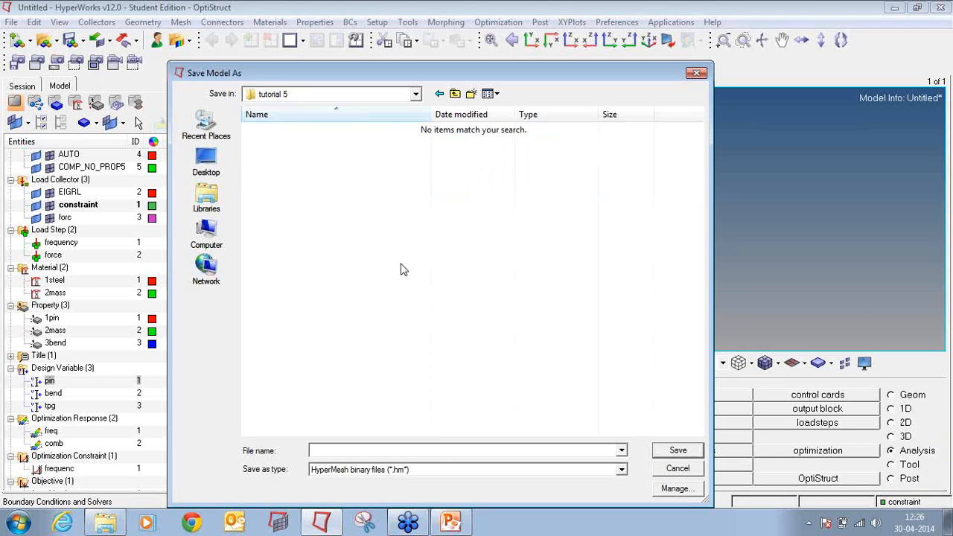
Step: Save the model as slider in the tutorial 5 folder
{"action": "left_click", "coordinate": [426, 450]}
{"action": "type", "text": "slider"}
{"action": "key", "text": "Return"}
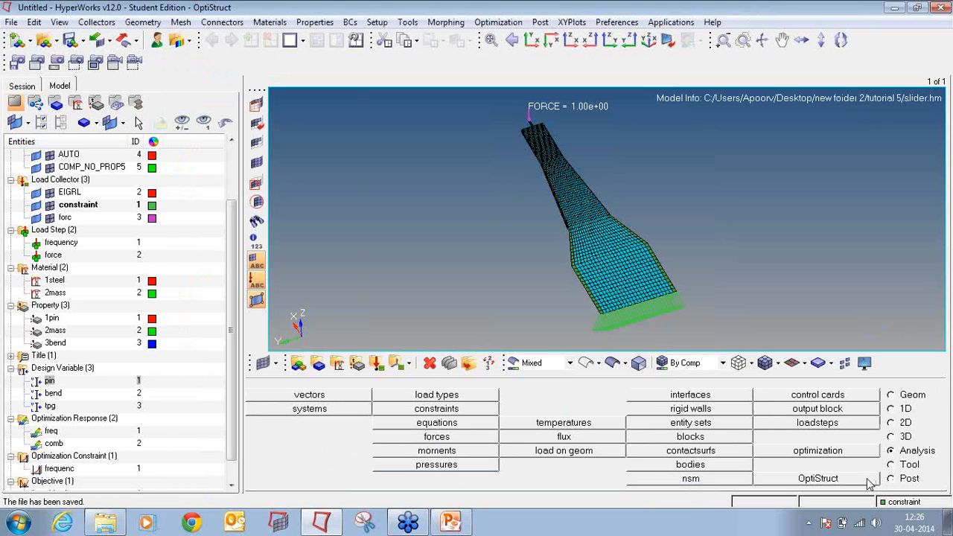
Step: Run the OptiStruct optimization on slider.fem, open its results in the results viewer and dismiss the message log
{"action": "left_click", "coordinate": [868, 481]}
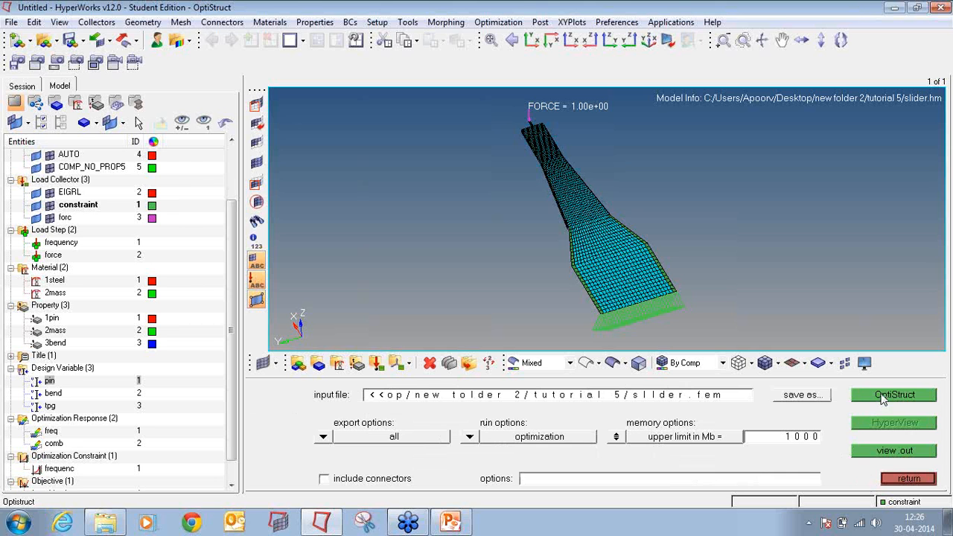
{"action": "left_click", "coordinate": [881, 395]}
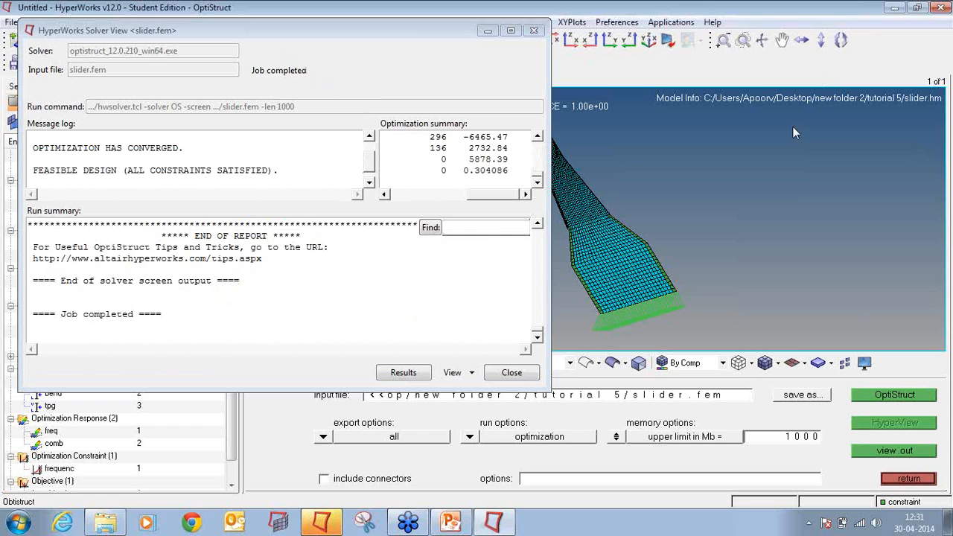
{"action": "left_click", "coordinate": [403, 372]}
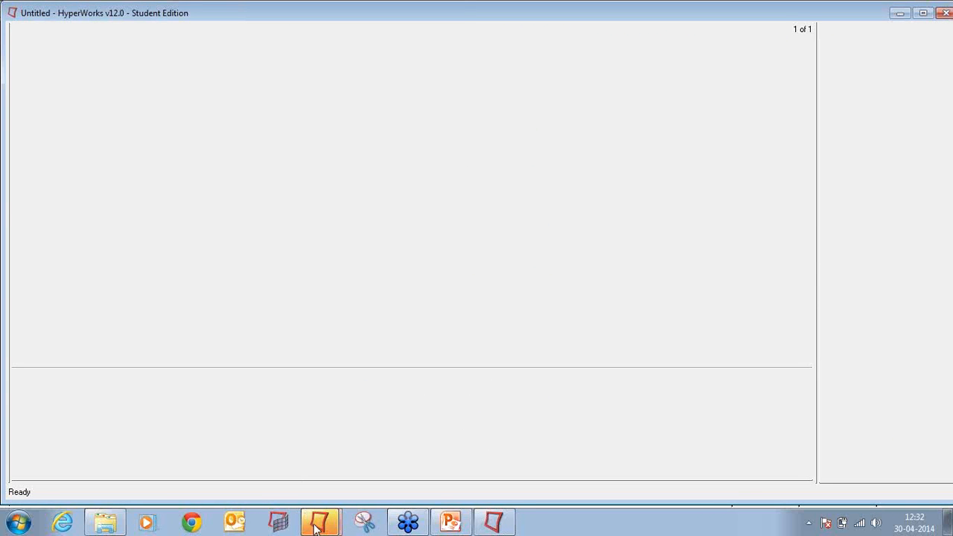
{"action": "mouse_move", "coordinate": [320, 521]}
{"action": "left_click", "coordinate": [326, 468]}
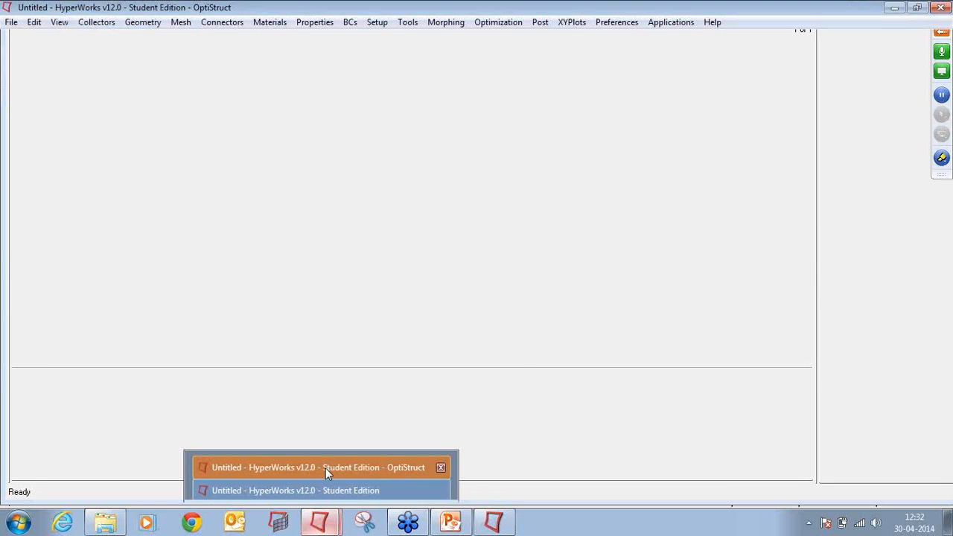
{"action": "mouse_move", "coordinate": [326, 525]}
{"action": "left_click", "coordinate": [325, 496]}
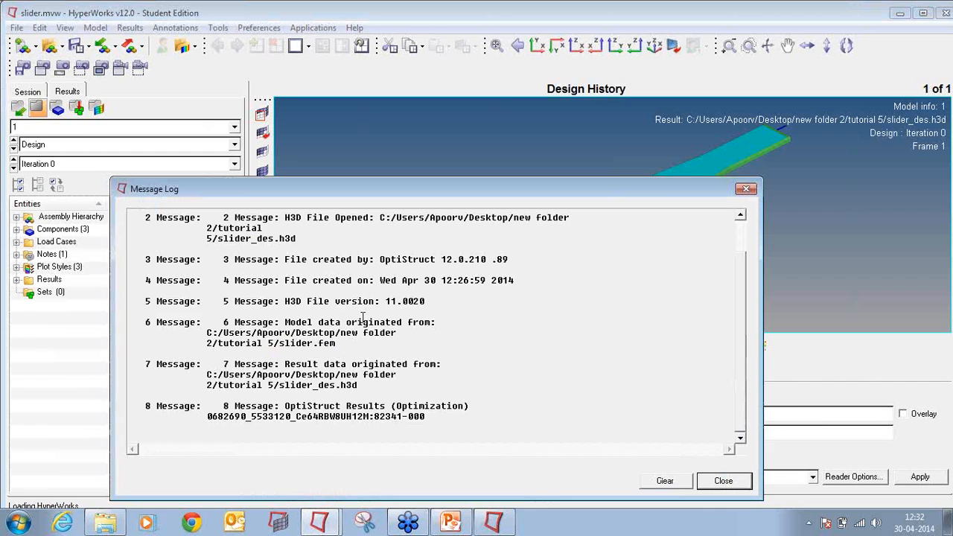
{"action": "left_click", "coordinate": [751, 188]}
Step: Show Iteration 27 of the Design results
{"action": "left_click", "coordinate": [87, 167]}
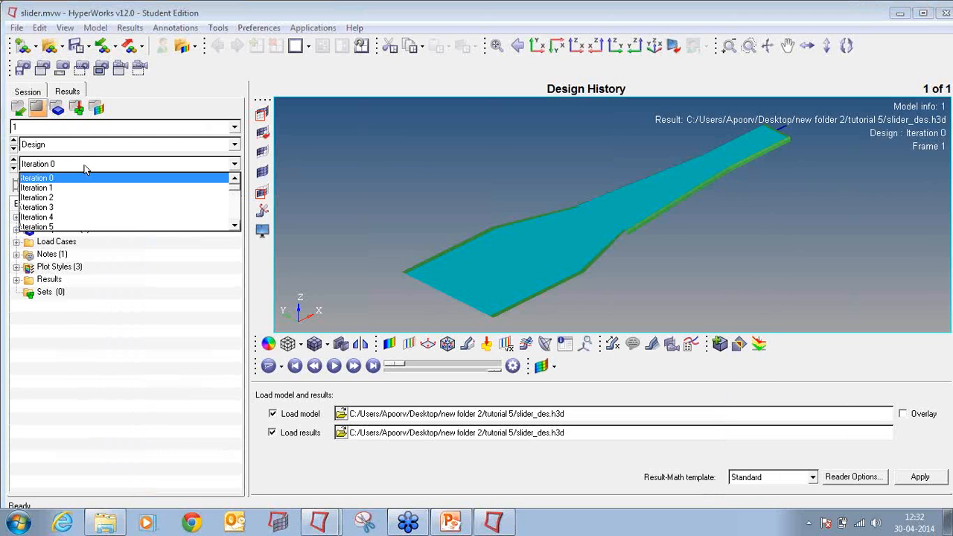
{"action": "scroll", "coordinate": [75, 212], "scroll_direction": "down", "scroll_amount": 8}
{"action": "left_click", "coordinate": [64, 217]}
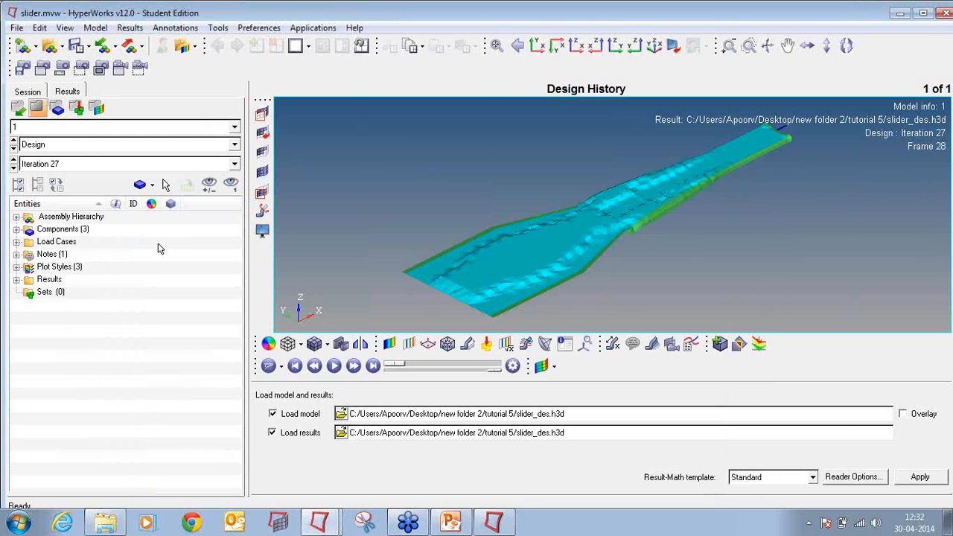
Step: Contour the magnitude of Shape Change (v) on the Iteration 27 slider design
{"action": "left_click", "coordinate": [389, 343]}
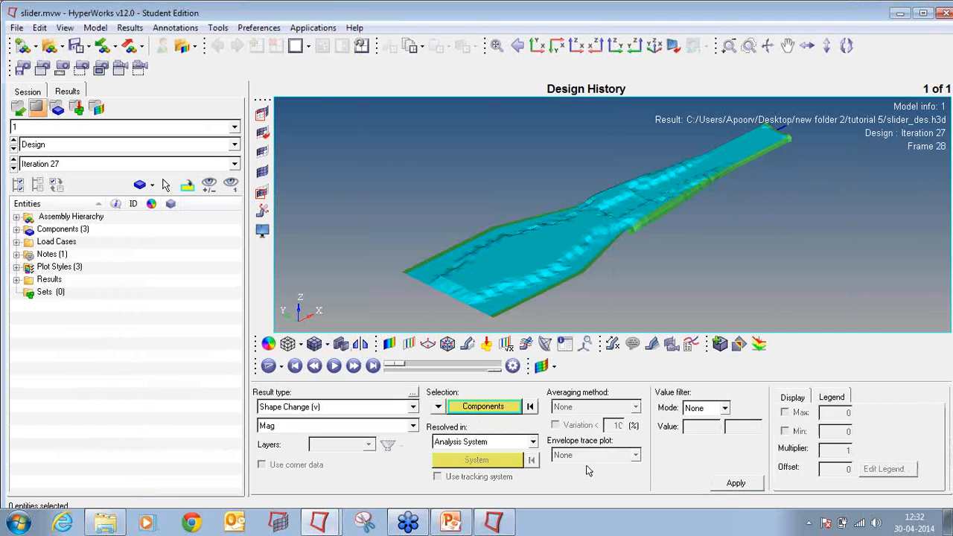
{"action": "left_click", "coordinate": [736, 484]}
{"action": "left_click_drag", "start_coordinate": [687, 210], "coordinate": [593, 227], "text": "ctrl"}
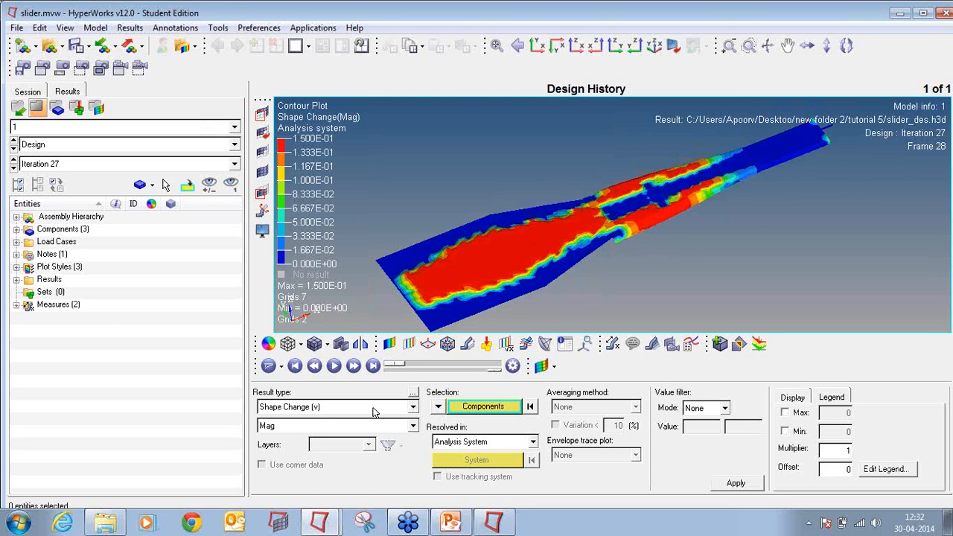
Step: Create an iso plot of Element Densities (s) with Simple averaging and view the slider from above
{"action": "left_click", "coordinate": [410, 343]}
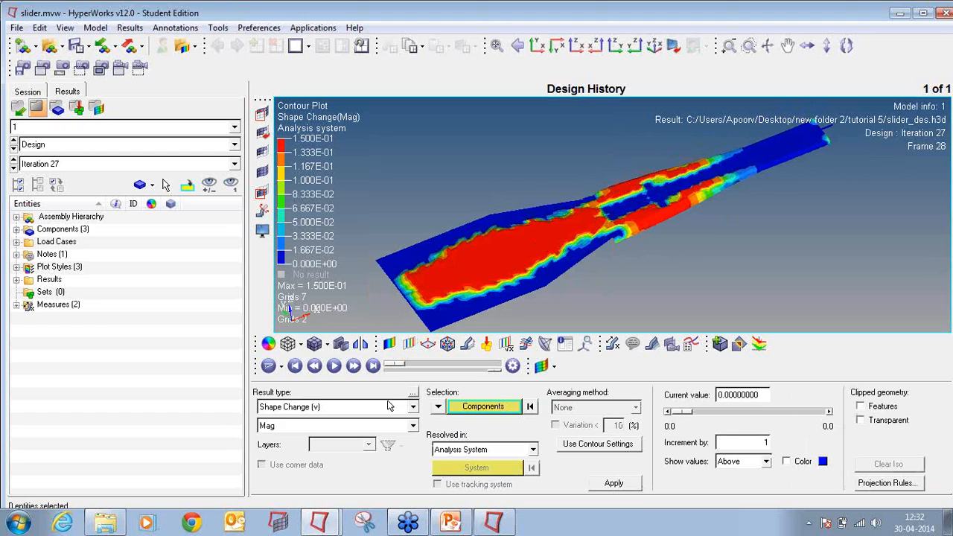
{"action": "left_click", "coordinate": [388, 407]}
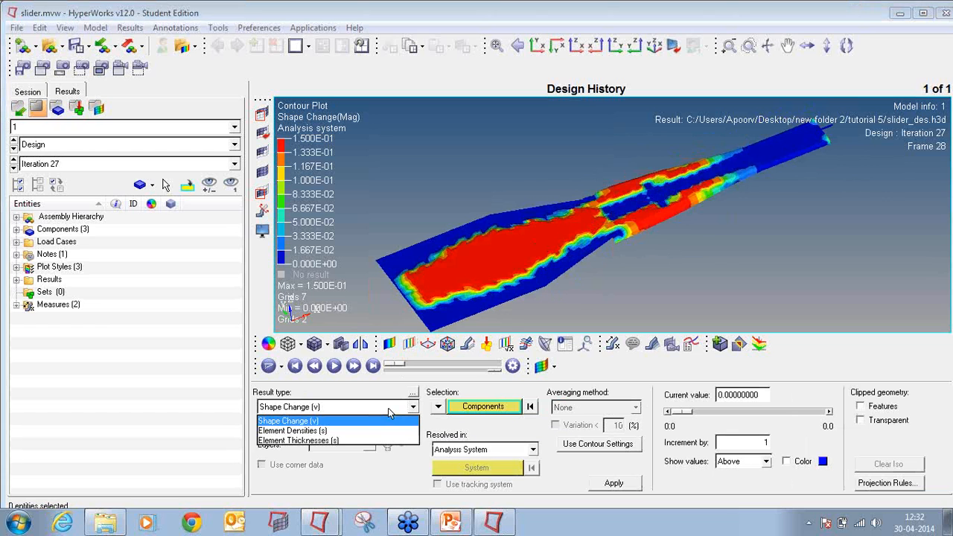
{"action": "left_click", "coordinate": [354, 436]}
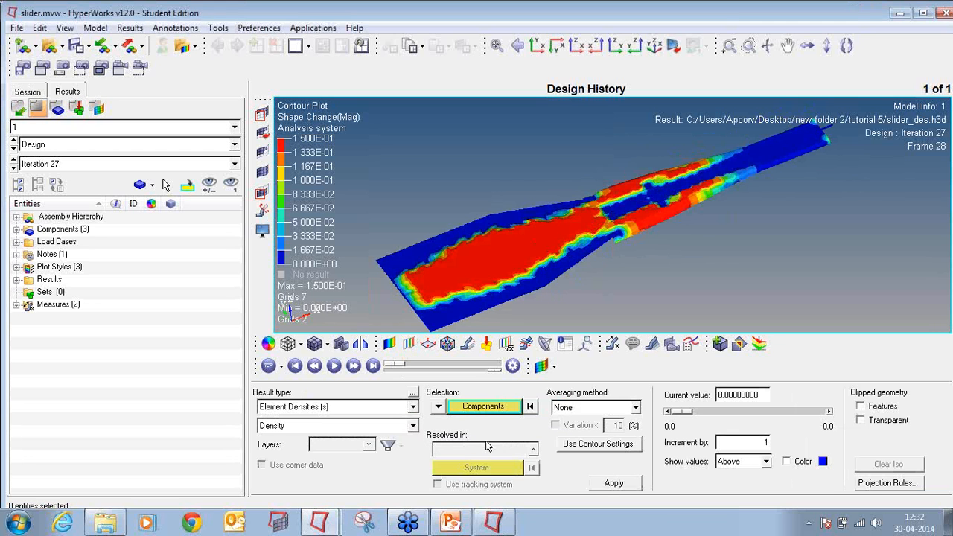
{"action": "left_click", "coordinate": [595, 410]}
{"action": "left_click", "coordinate": [594, 432]}
{"action": "left_click", "coordinate": [612, 484]}
{"action": "left_click_drag", "start_coordinate": [628, 205], "coordinate": [645, 231], "text": "ctrl"}
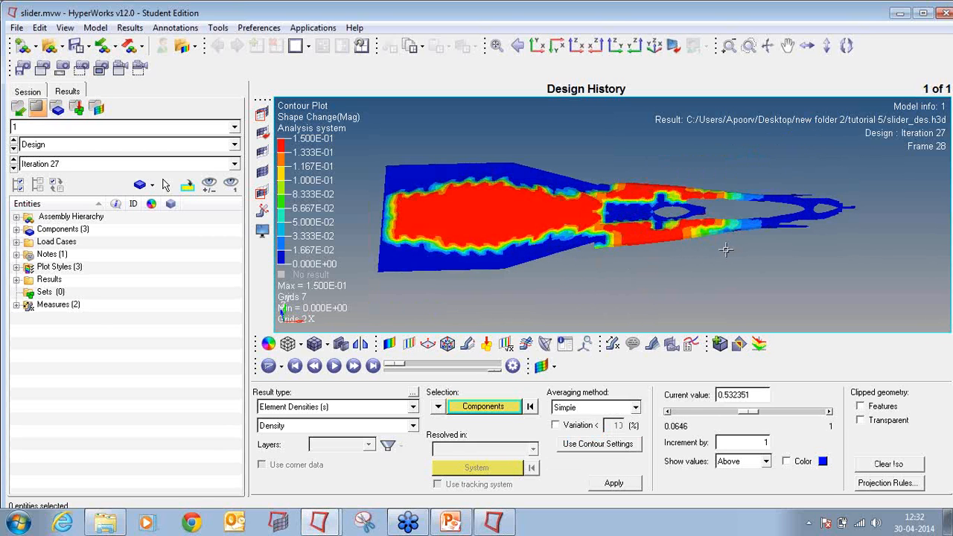
Step: Try a density iso value of 0.3, then set the iso value to 0.5
{"action": "mouse_move", "coordinate": [752, 412]}
{"action": "left_mouse_down"}
{"action": "mouse_move", "coordinate": [676, 411]}
{"action": "mouse_move", "coordinate": [742, 409]}
{"action": "left_mouse_up"}
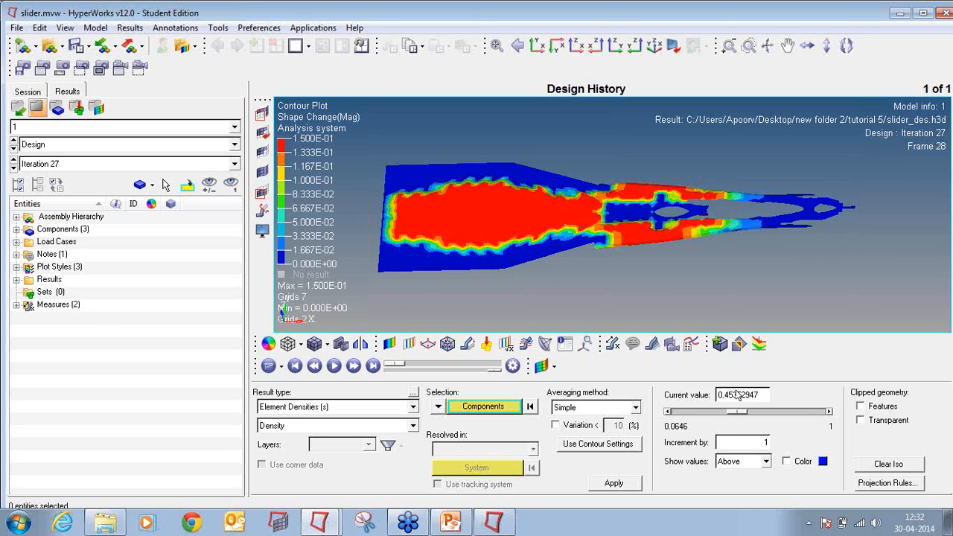
{"action": "double_click", "coordinate": [737, 396]}
{"action": "type", "text": "0.3"}
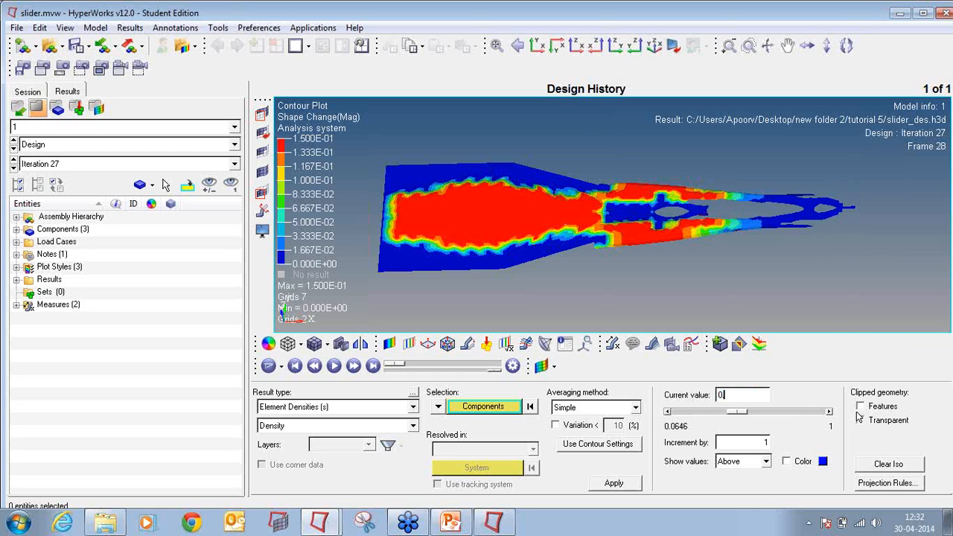
{"action": "key", "text": "Return"}
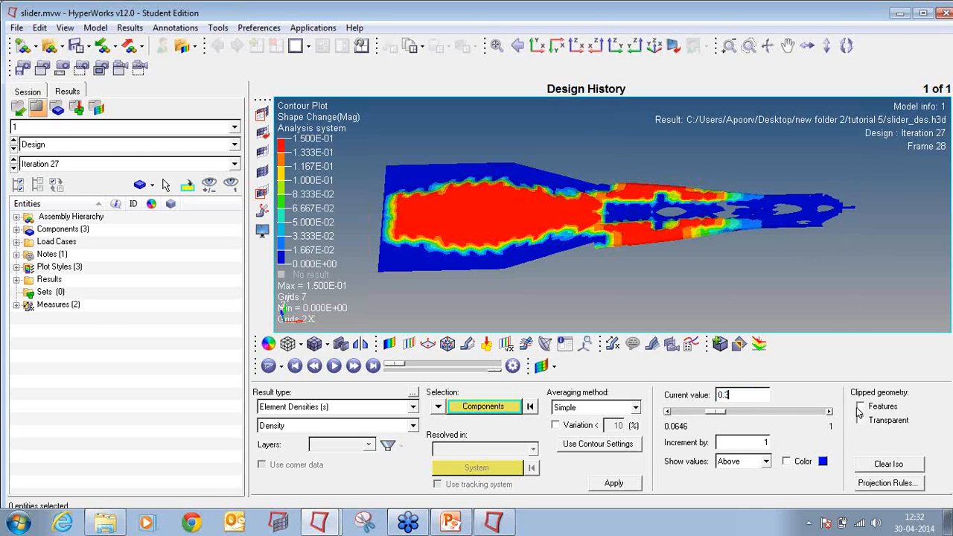
{"action": "key", "text": "BackSpace"}
{"action": "type", "text": "5"}
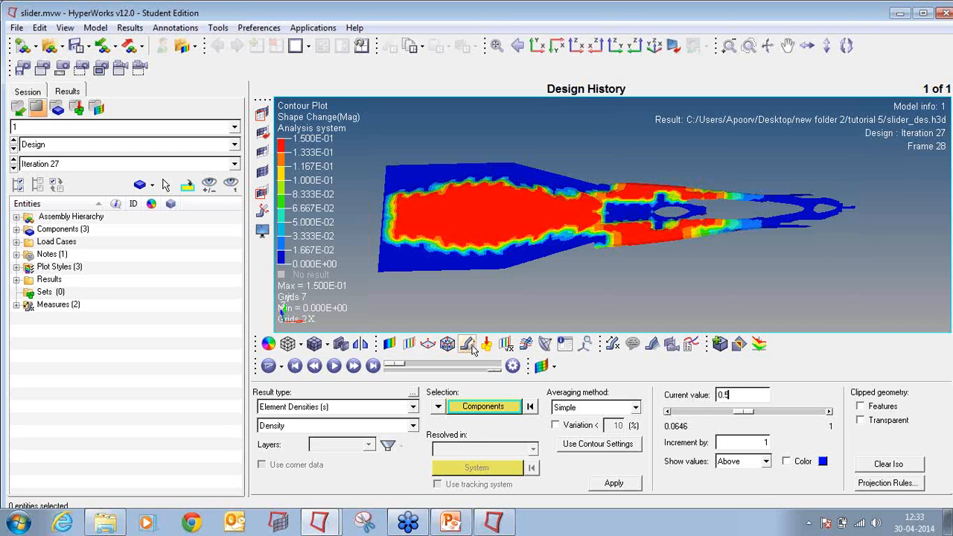
Step: Contour the slider by Element Densities (s) using the Simple averaging method
{"action": "left_click", "coordinate": [388, 345]}
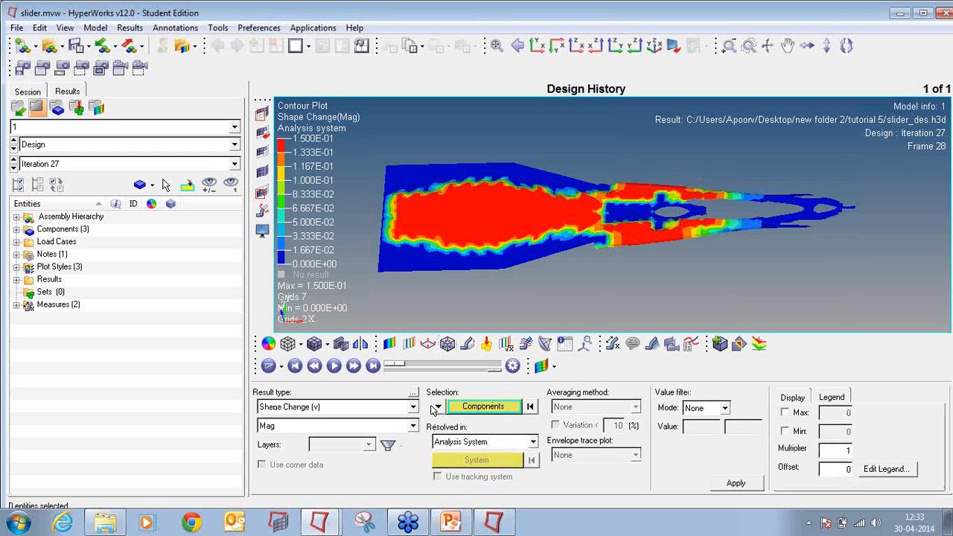
{"action": "left_click", "coordinate": [414, 428]}
{"action": "left_click", "coordinate": [413, 427]}
{"action": "left_click", "coordinate": [414, 407]}
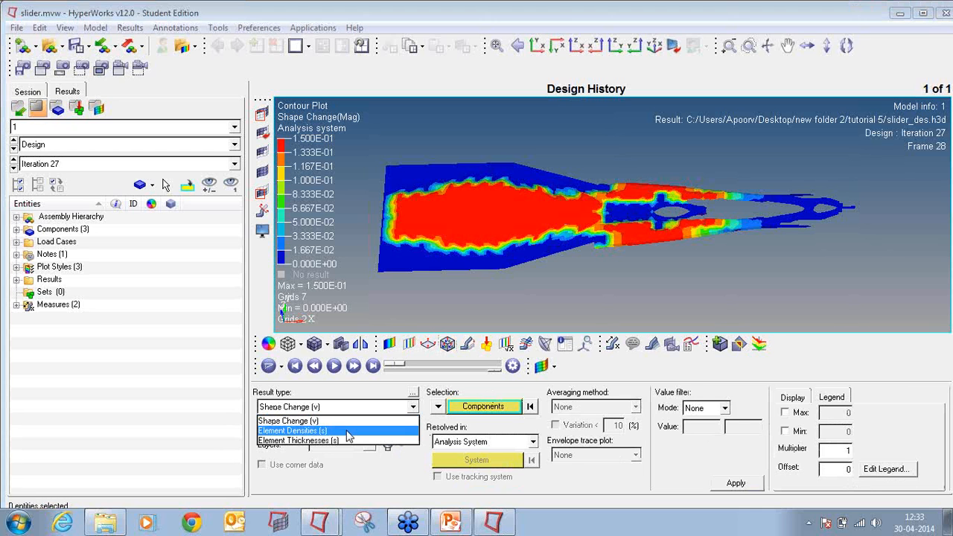
{"action": "left_click", "coordinate": [347, 431]}
{"action": "left_click", "coordinate": [589, 408]}
{"action": "left_click", "coordinate": [585, 430]}
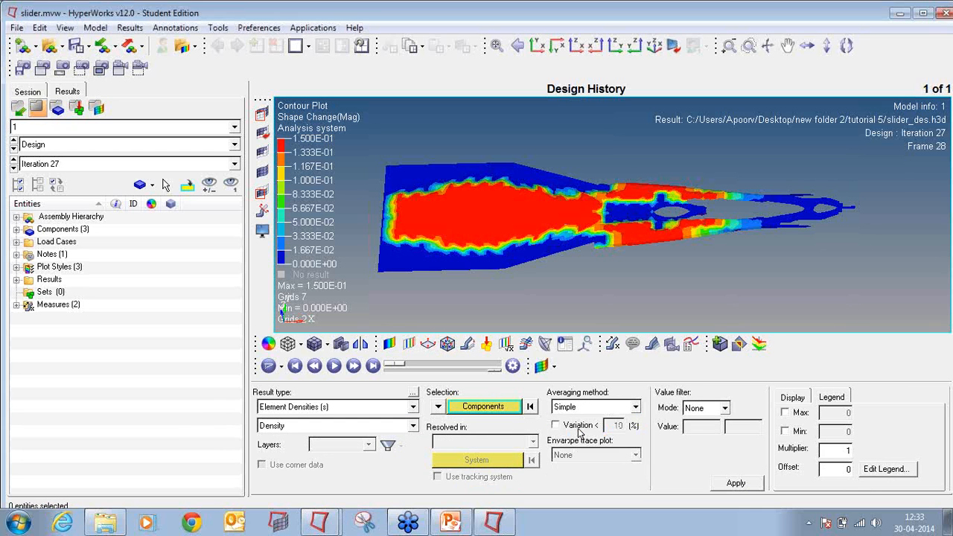
{"action": "left_click", "coordinate": [736, 483]}
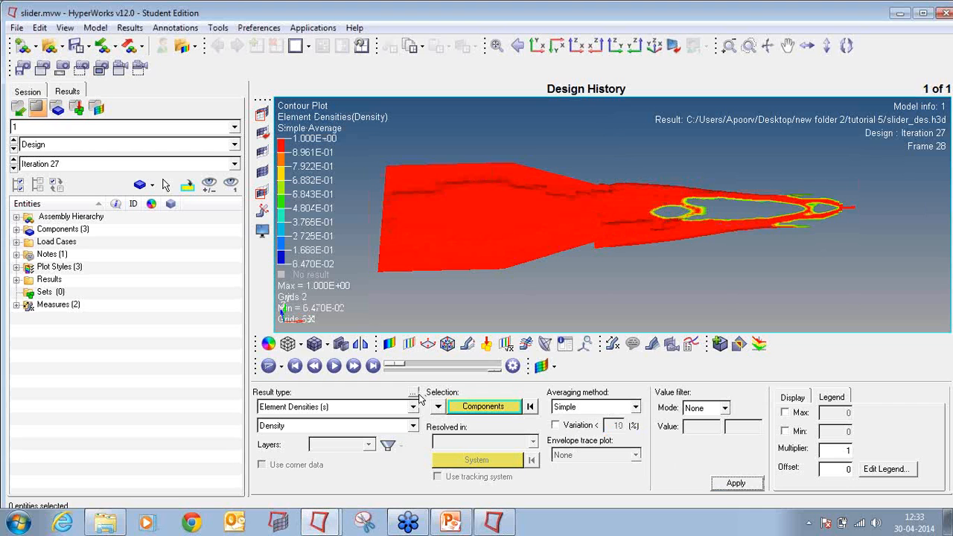
Step: Contour the slider by Element Thicknesses (s) using the Simple averaging method
{"action": "left_click", "coordinate": [376, 404]}
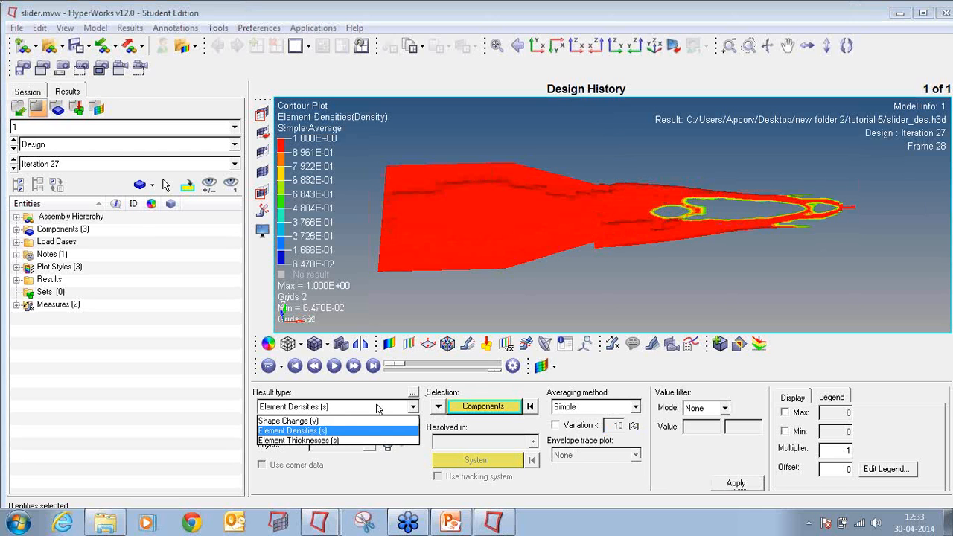
{"action": "left_click", "coordinate": [333, 440]}
{"action": "left_click", "coordinate": [594, 408]}
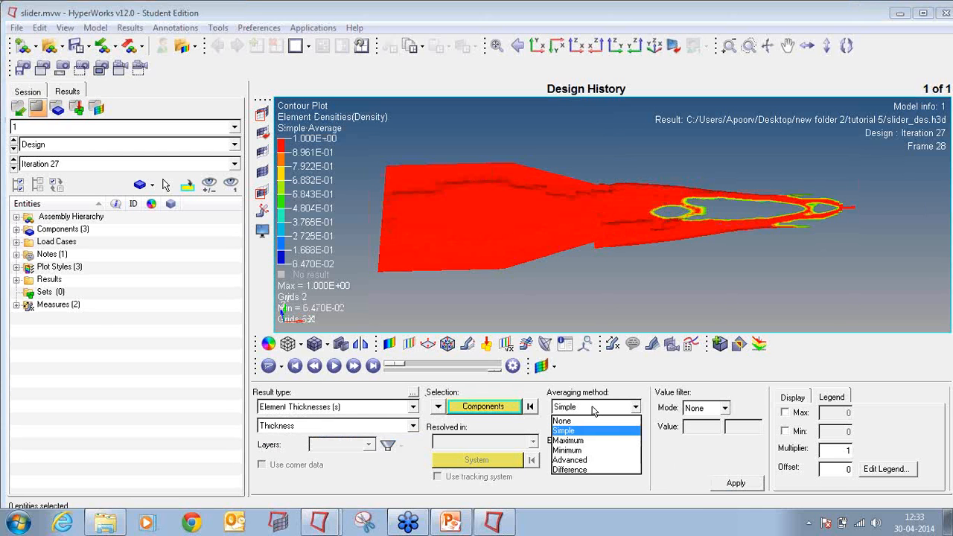
{"action": "left_click", "coordinate": [611, 431]}
{"action": "left_click", "coordinate": [733, 485]}
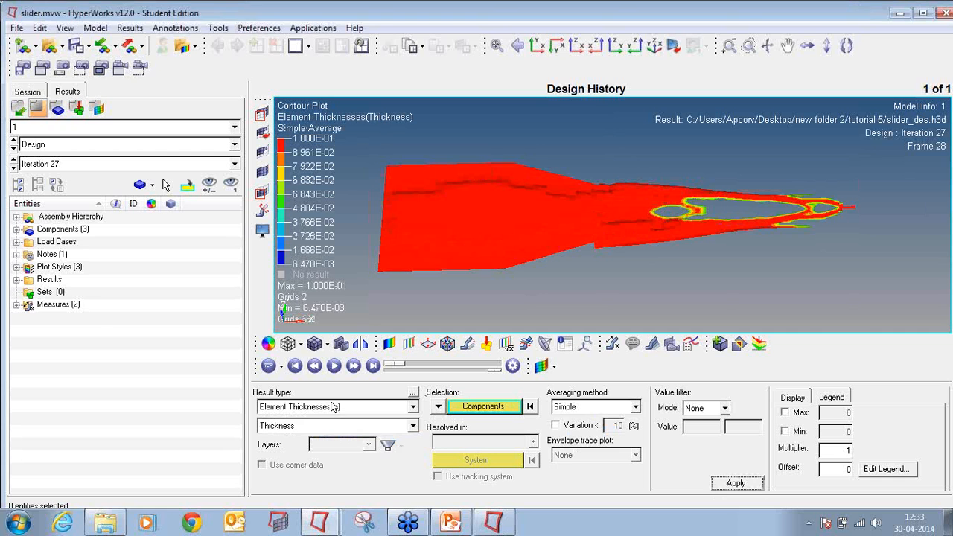
Step: Switch the contour back to the magnitude of Shape Change (v)
{"action": "left_click", "coordinate": [334, 408]}
{"action": "left_click", "coordinate": [328, 420]}
{"action": "left_click", "coordinate": [734, 483]}
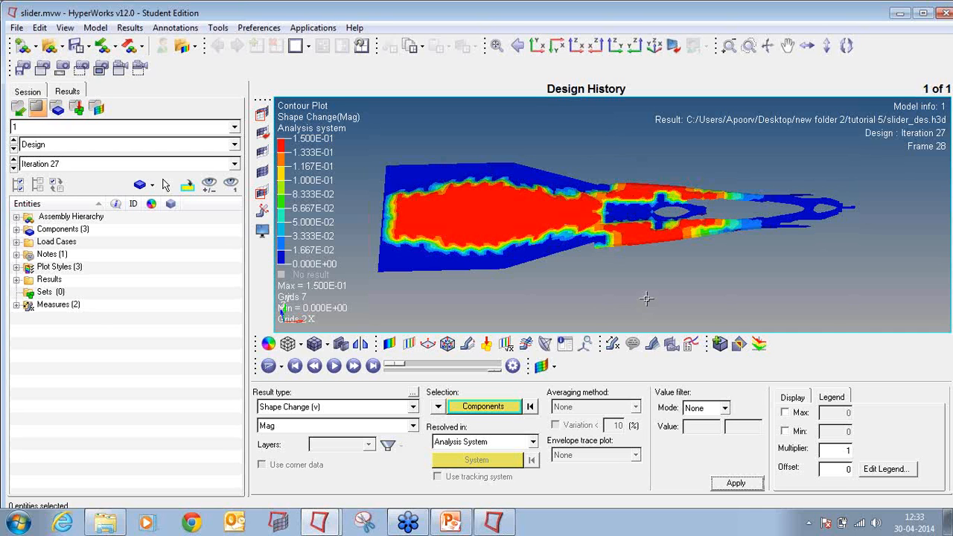
Step: Close the slider.mvw results session, confirm the exit and switch to the Untitled OptiStruct model window
{"action": "left_click", "coordinate": [943, 13]}
{"action": "left_click", "coordinate": [507, 313]}
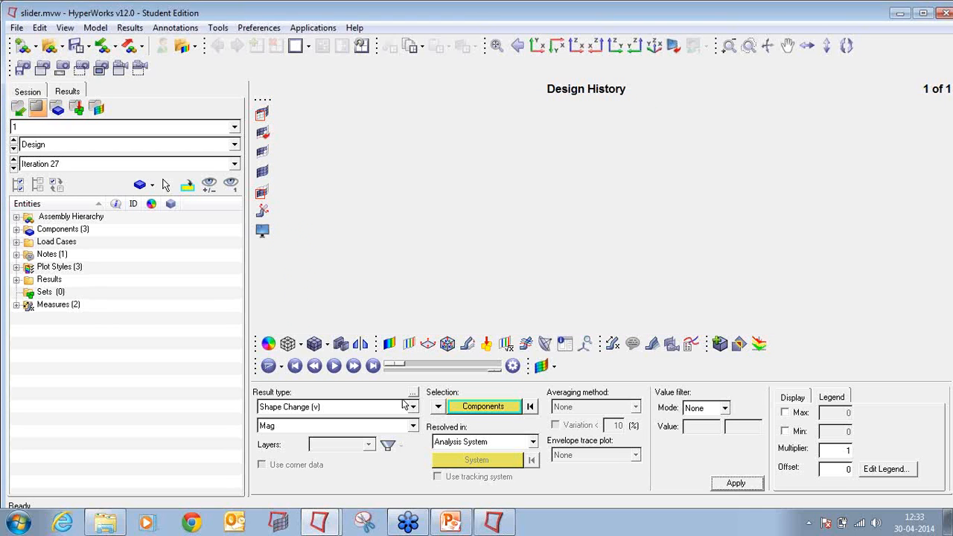
{"action": "mouse_move", "coordinate": [328, 513]}
{"action": "left_click", "coordinate": [318, 467]}
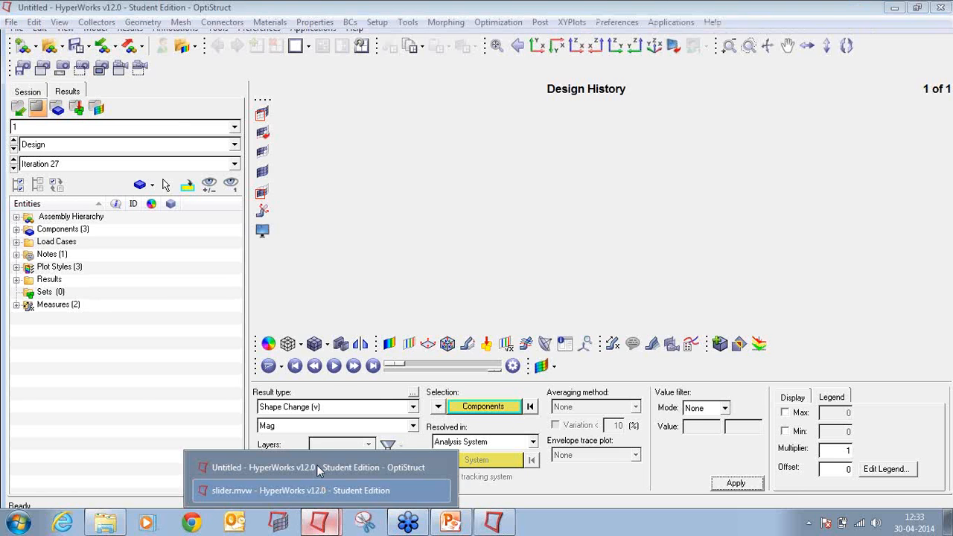